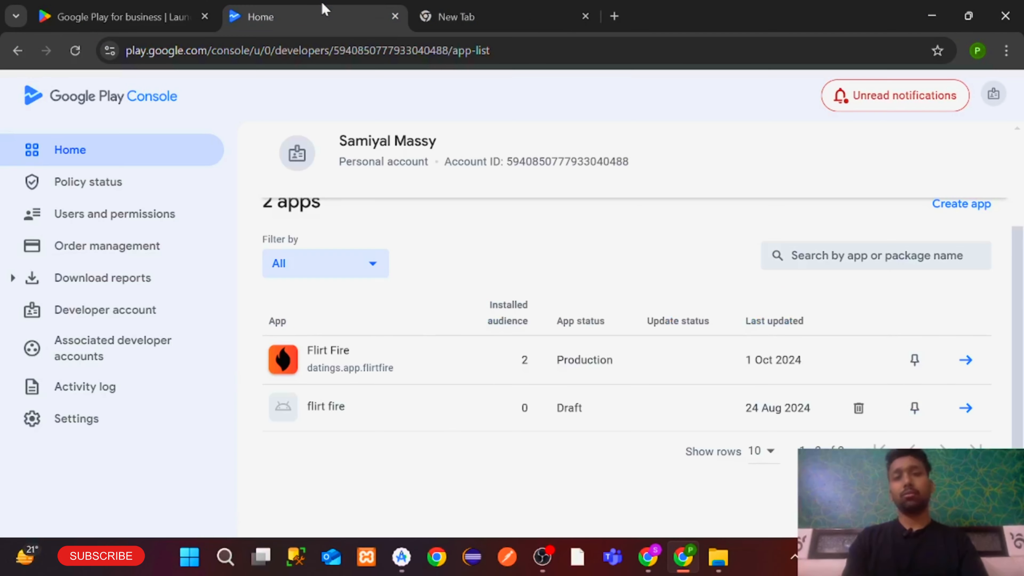
Start a new app named 'Demo App' with default language English – en-IN
scroll(437, 272, up, 3)
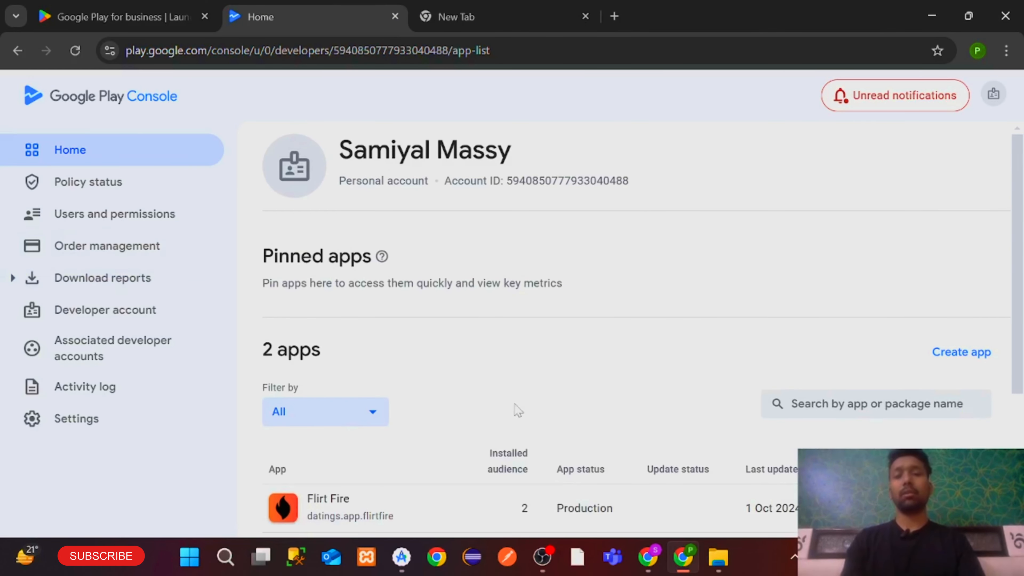
scroll(517, 411, down, 1)
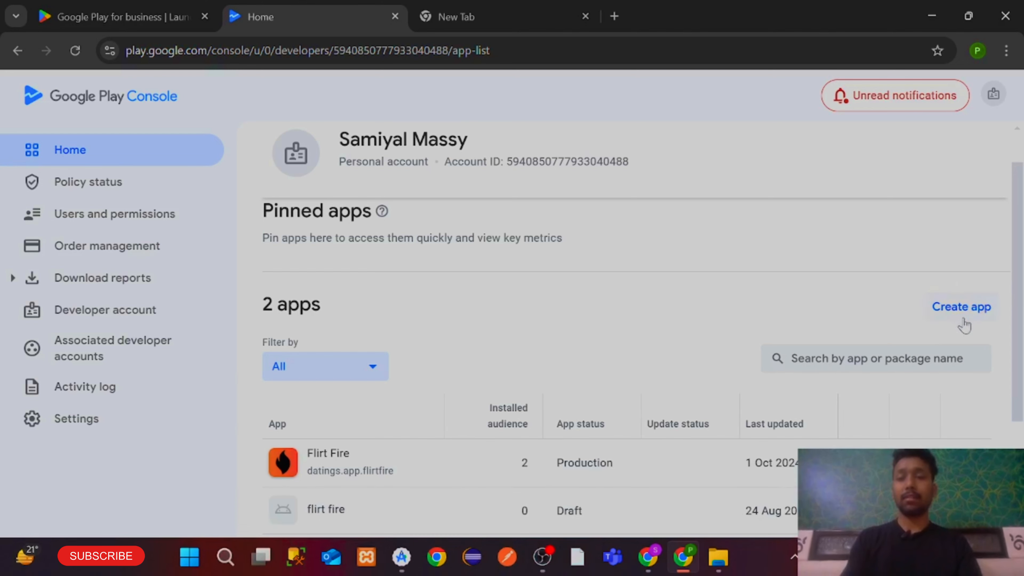
click(928, 307)
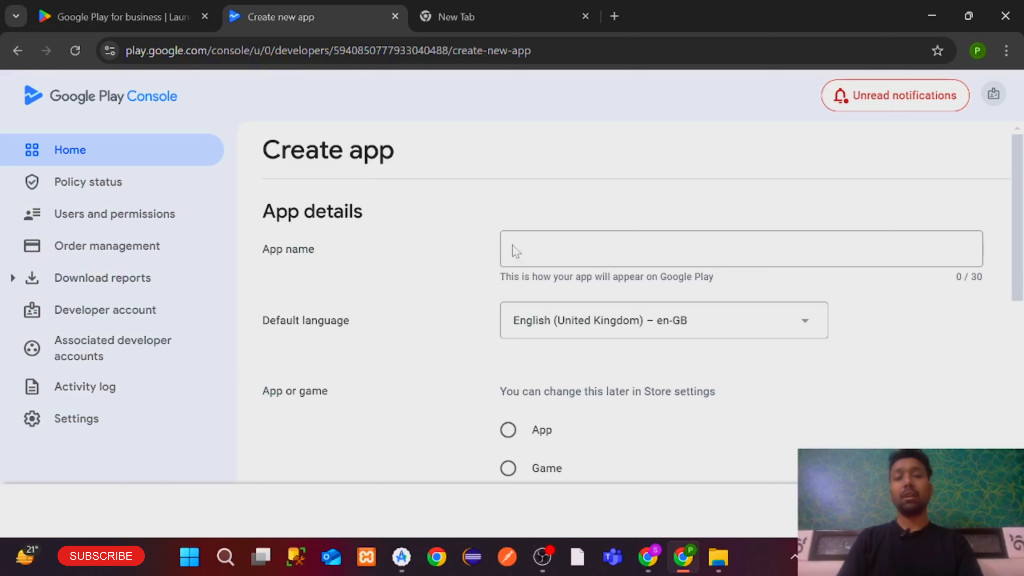
click(516, 251)
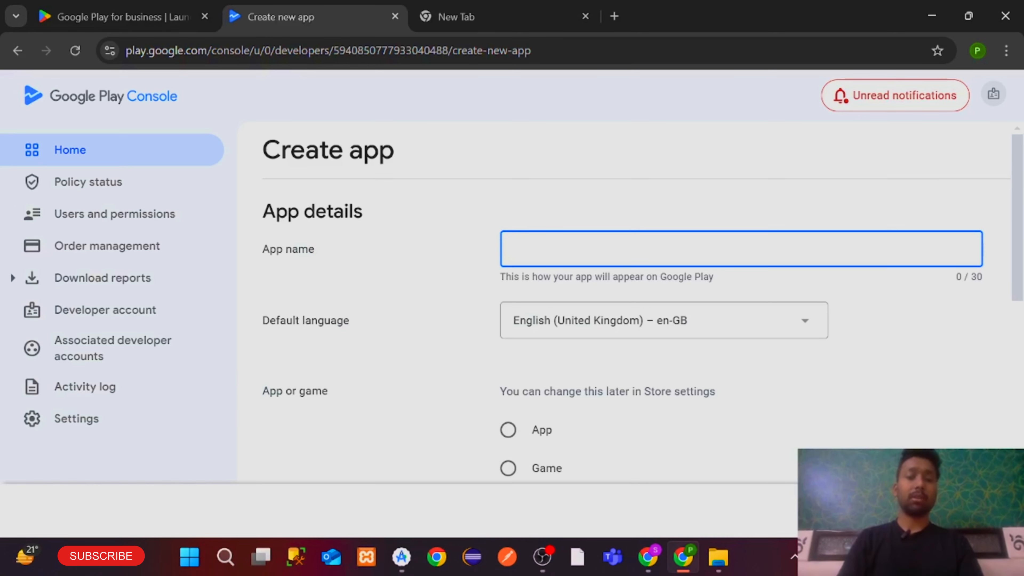
text(Demo)
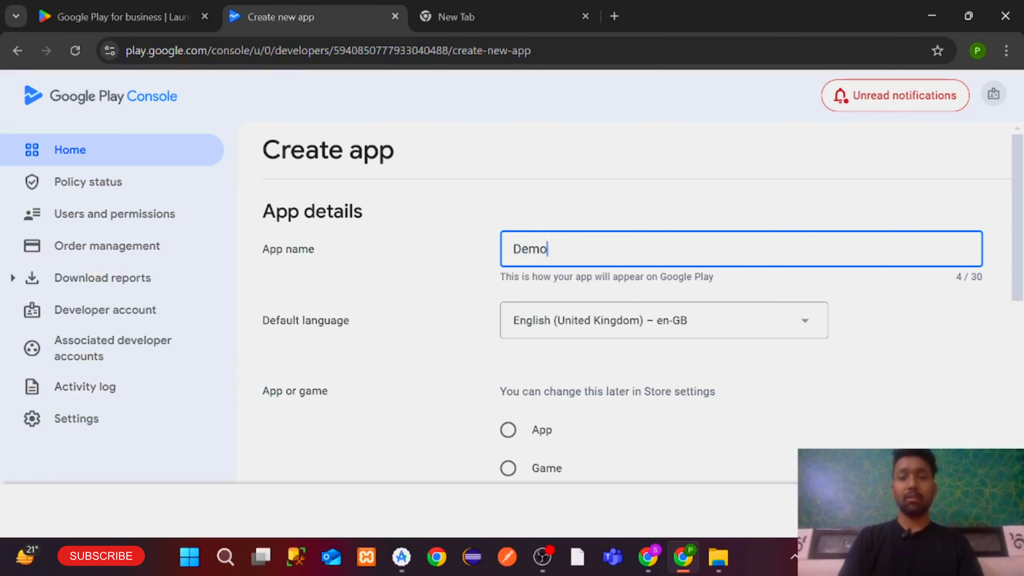
text( App)
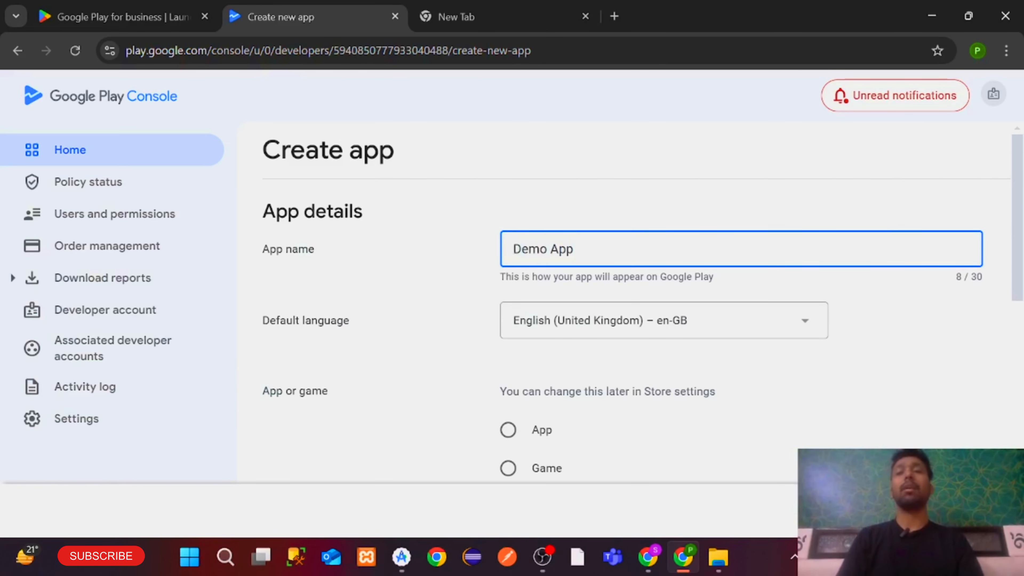
scroll(579, 302, down, 2)
click(573, 234)
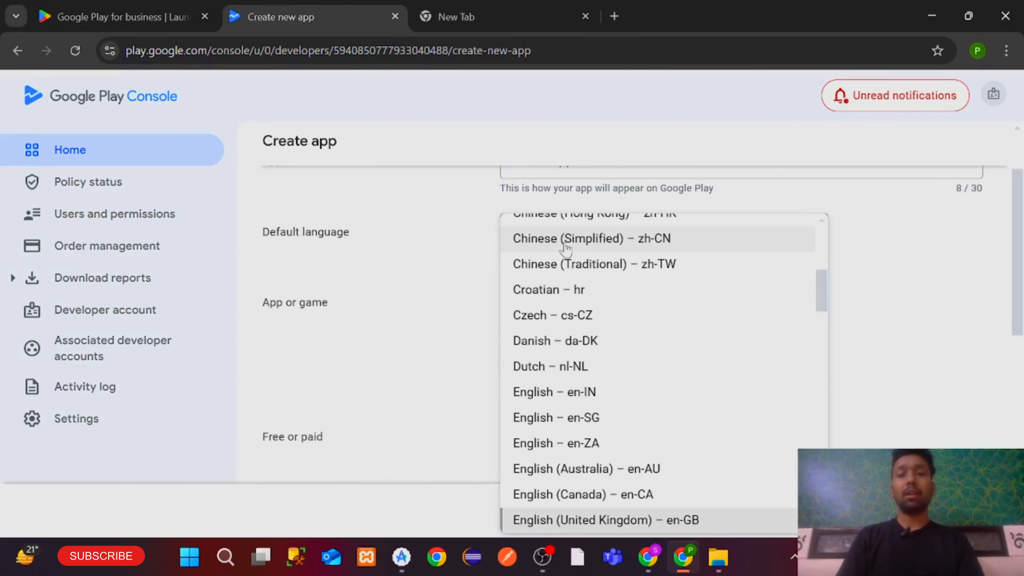
scroll(565, 297, up, 5)
scroll(614, 505, down, 5)
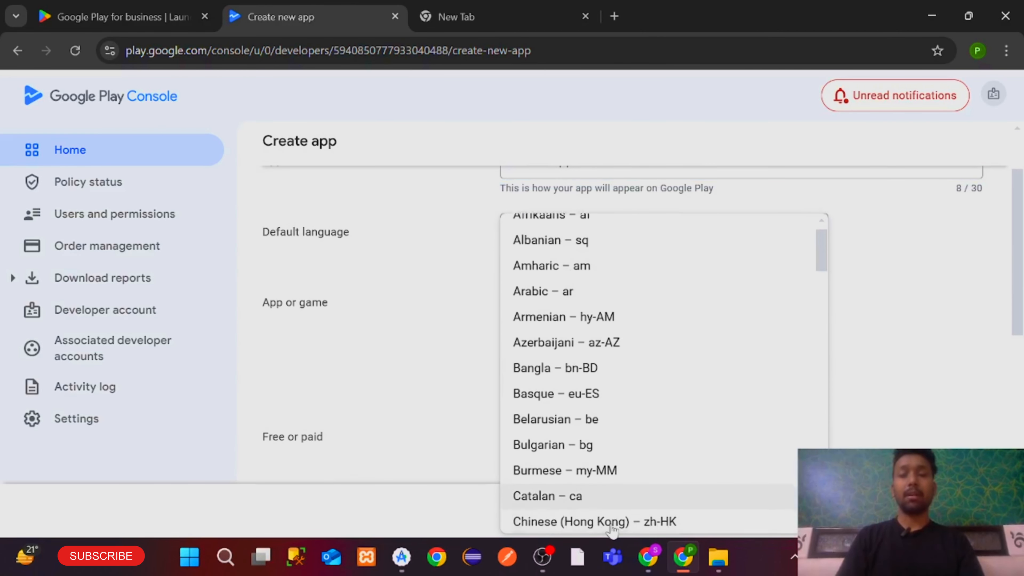
scroll(612, 531, down, 3)
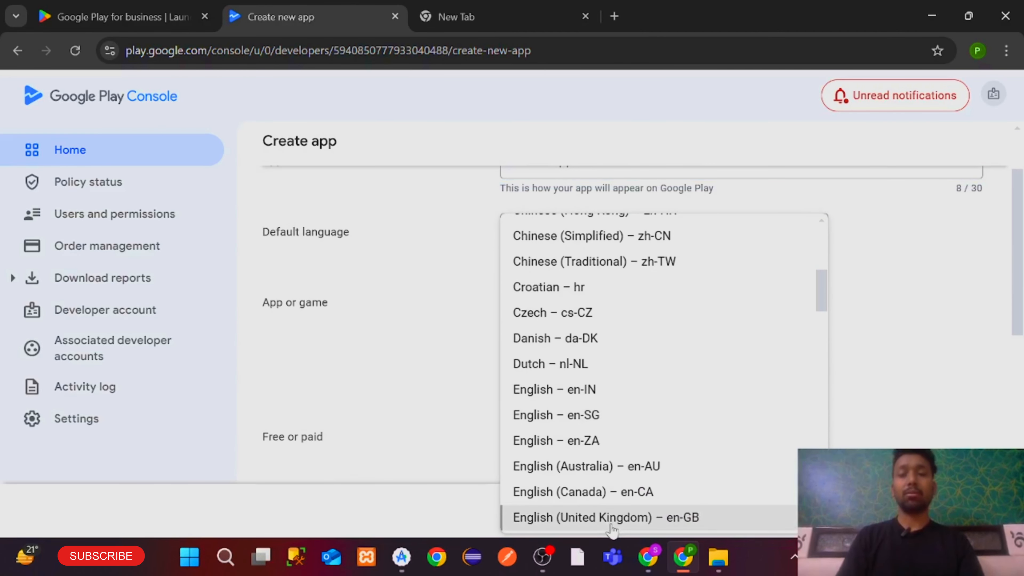
click(553, 389)
Mark it as a free app and accept the Developer Programme Policies and US export laws declarations
click(510, 279)
scroll(524, 365, down, 2)
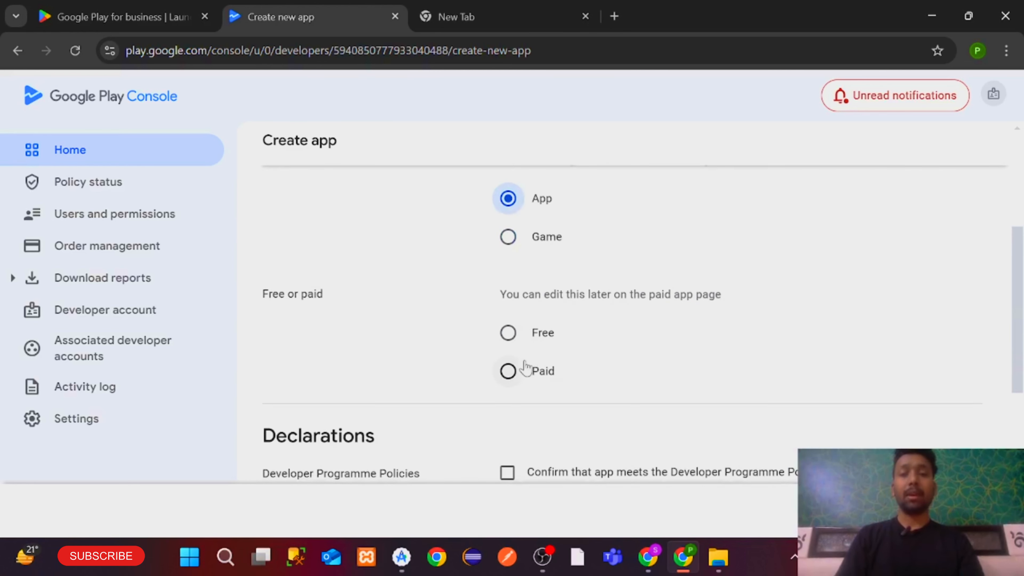
click(510, 331)
scroll(518, 334, down, 1)
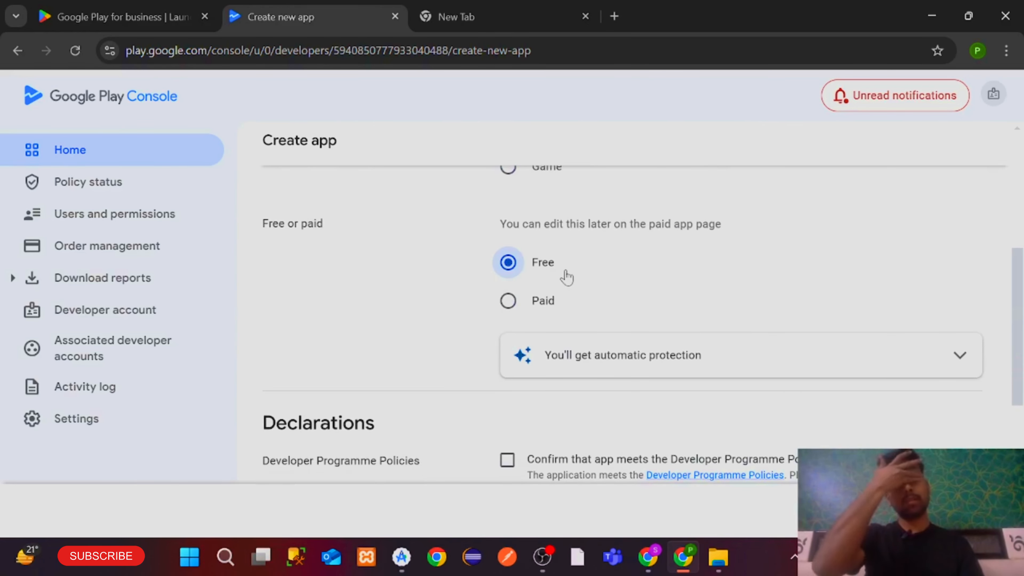
scroll(569, 307, up, 2)
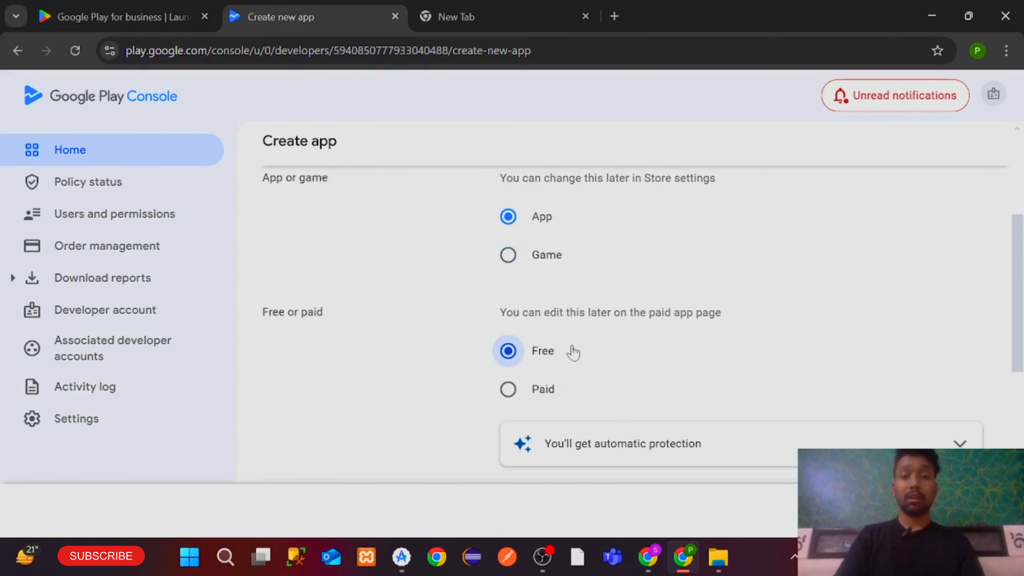
scroll(524, 343, down, 5)
scroll(488, 322, down, 3)
click(507, 222)
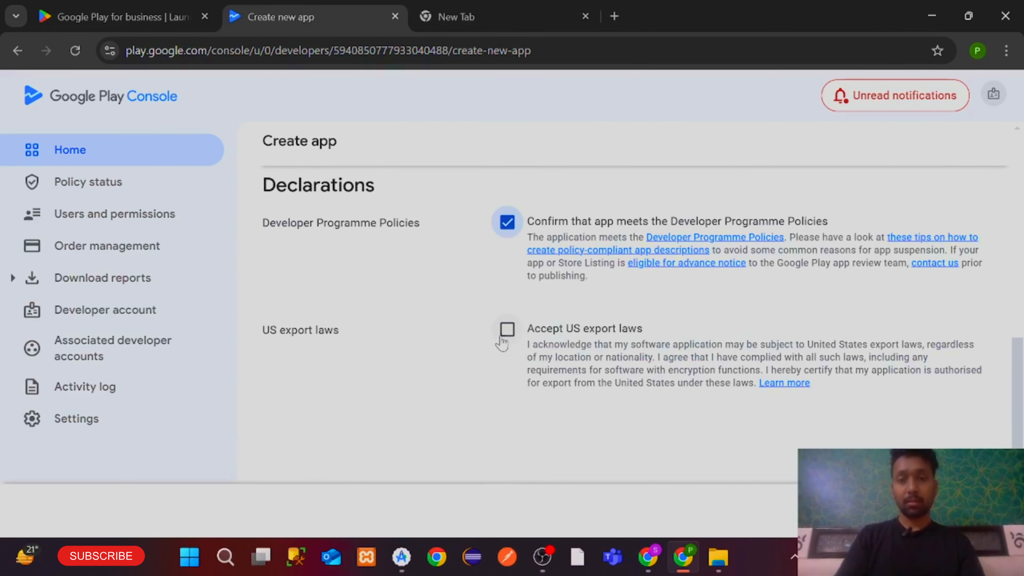
click(507, 329)
scroll(641, 348, down, 1)
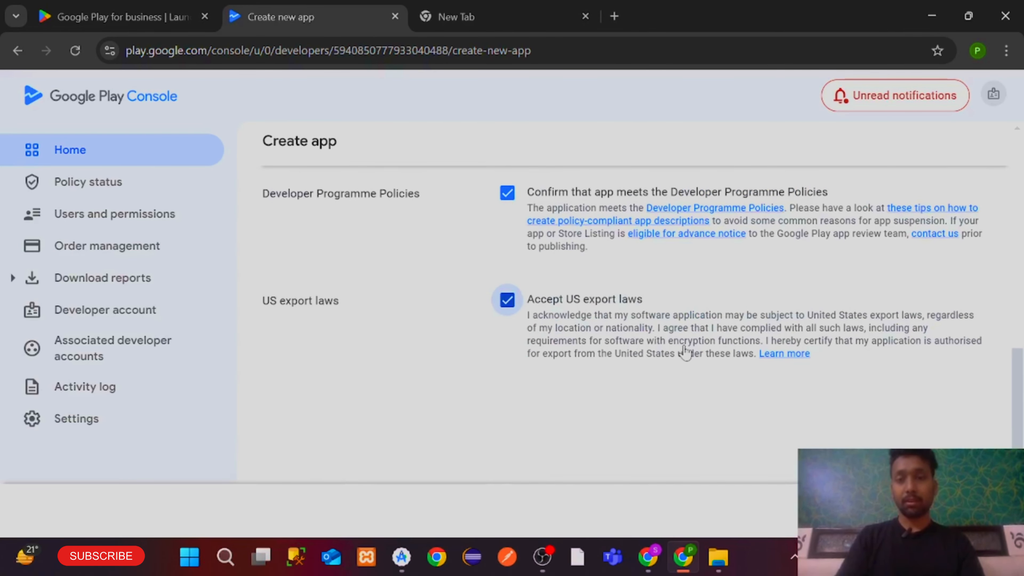
scroll(685, 353, up, 2)
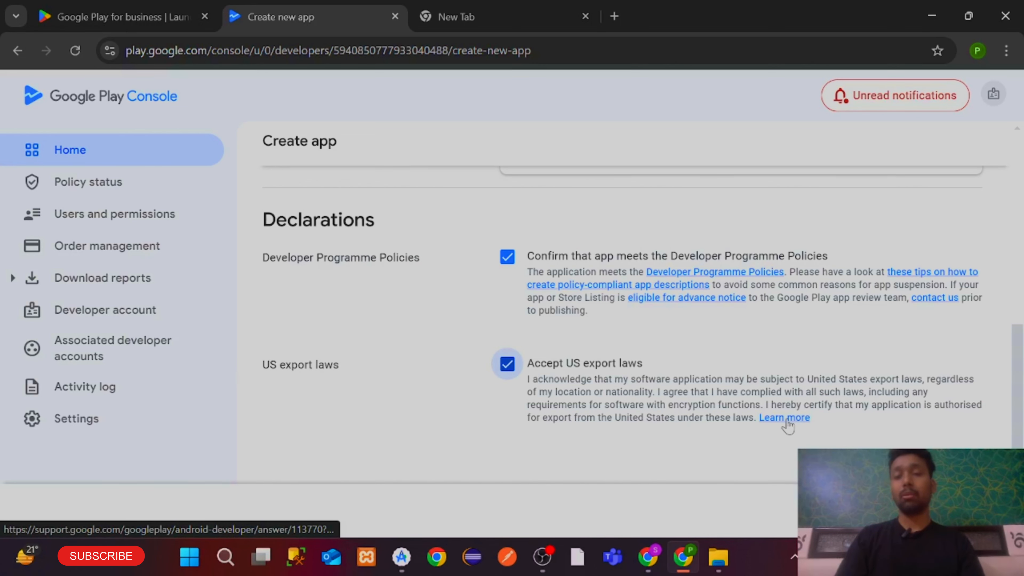
scroll(842, 422, up, 1)
scroll(843, 422, down, 3)
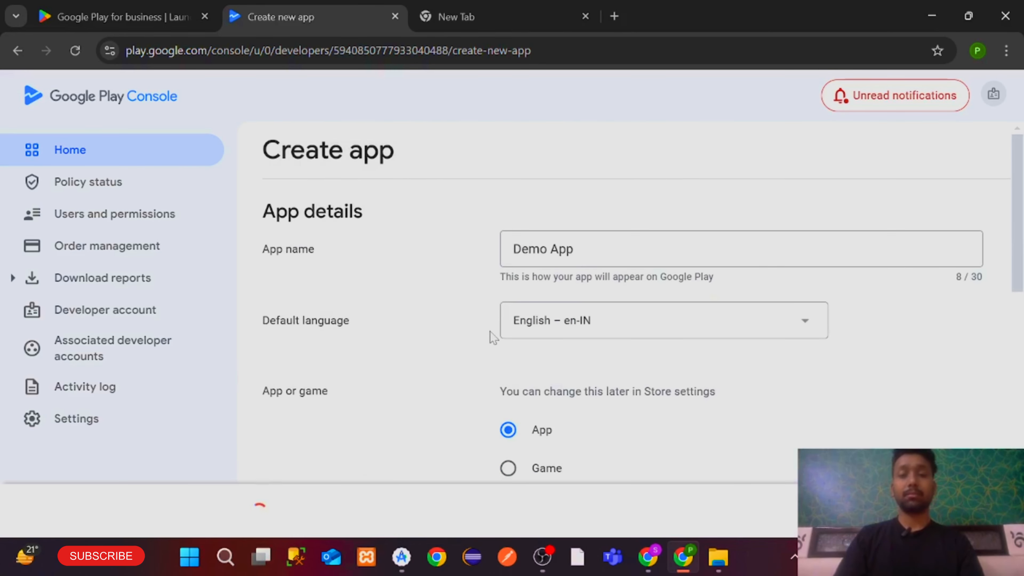
Finish creating Demo App and expand the Internal testing tasks on its dashboard
scroll(493, 336, down, 10)
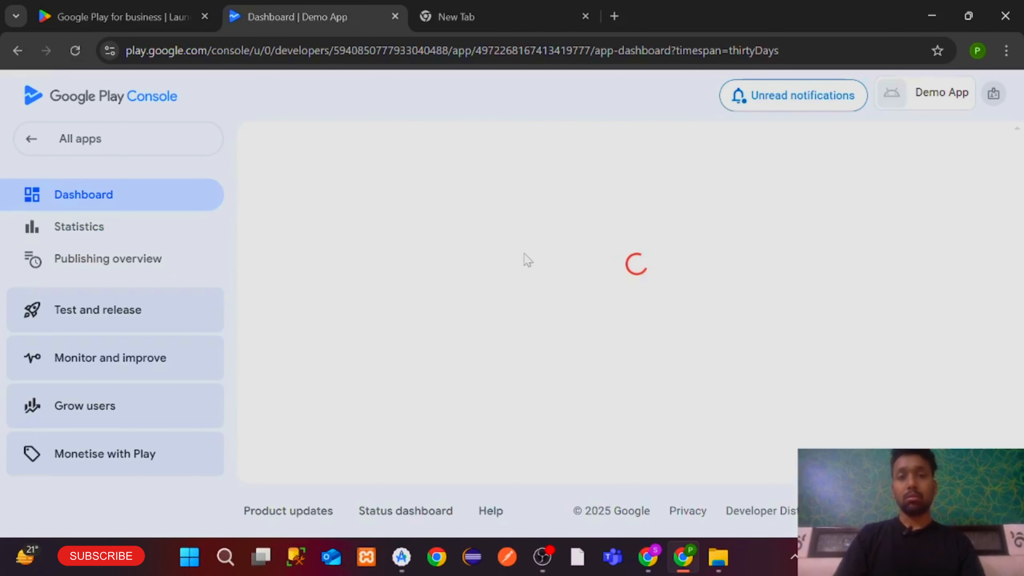
scroll(400, 389, down, 10)
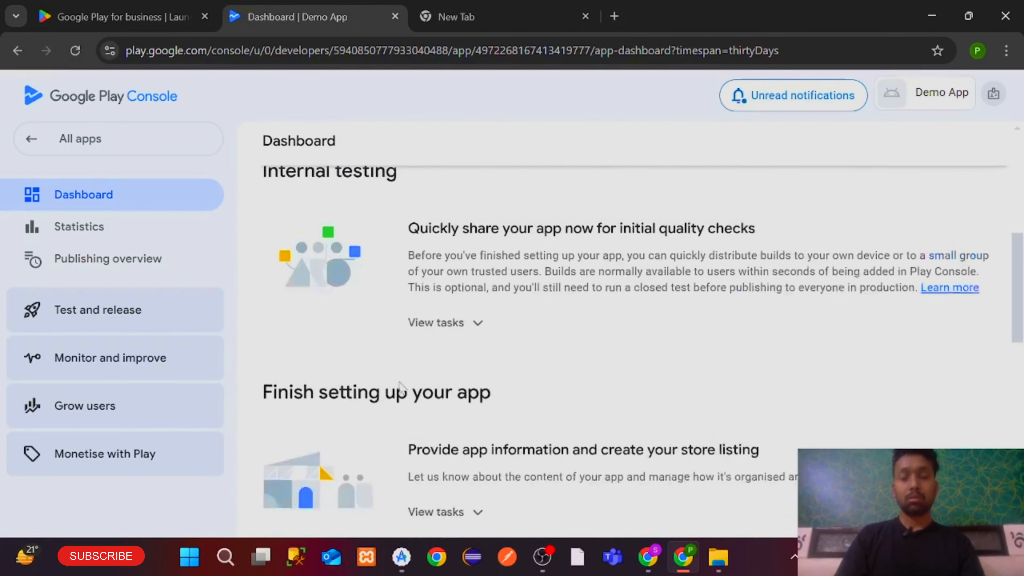
scroll(400, 389, down, 10)
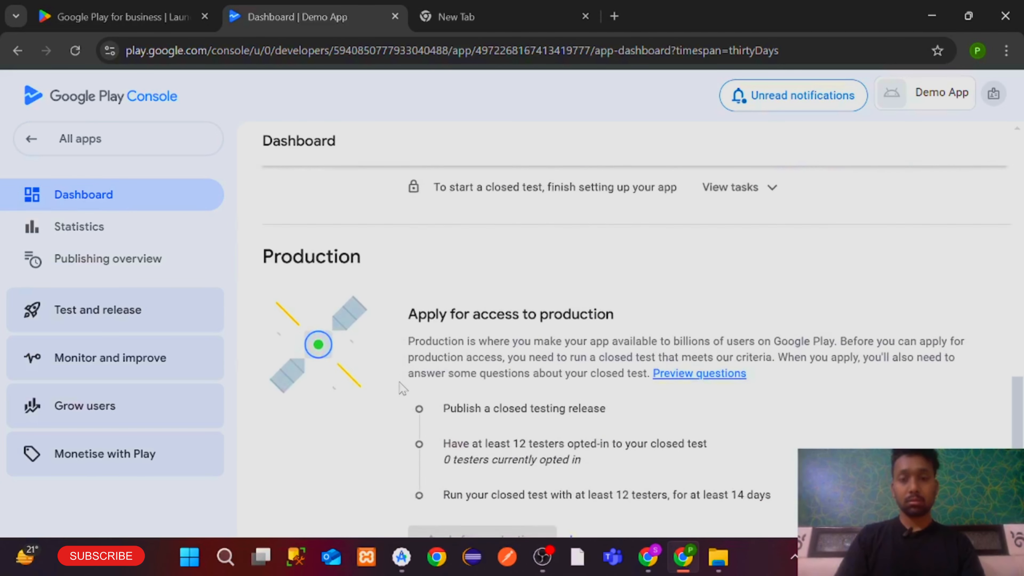
scroll(402, 389, up, 15)
scroll(401, 389, up, 5)
scroll(423, 423, down, 5)
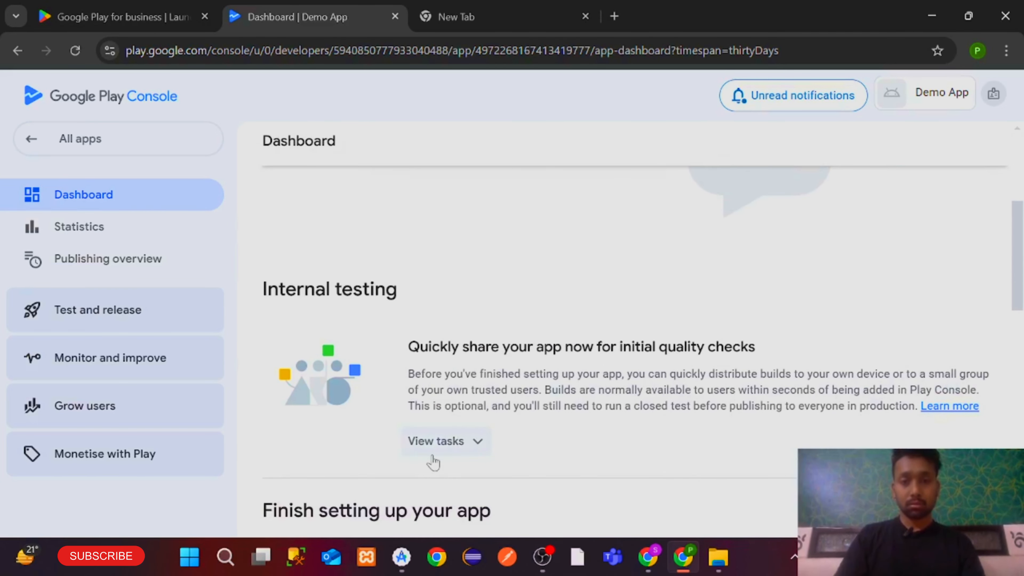
click(437, 440)
scroll(434, 460, down, 3)
scroll(494, 396, up, 8)
scroll(571, 348, down, 6)
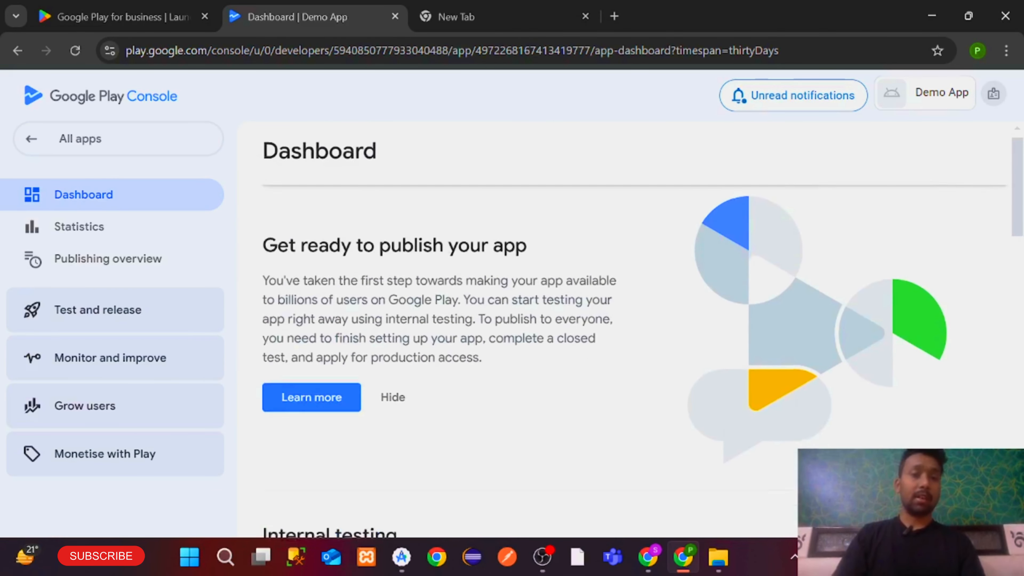
scroll(480, 306, up, 6)
scroll(477, 301, down, 6)
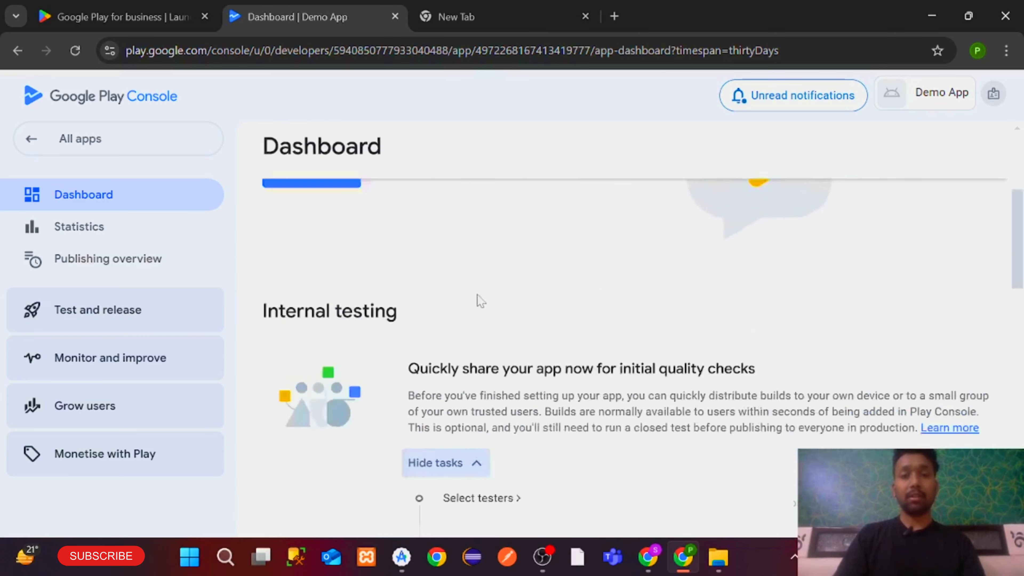
scroll(480, 301, up, 3)
scroll(480, 300, up, 1)
scroll(363, 306, down, 5)
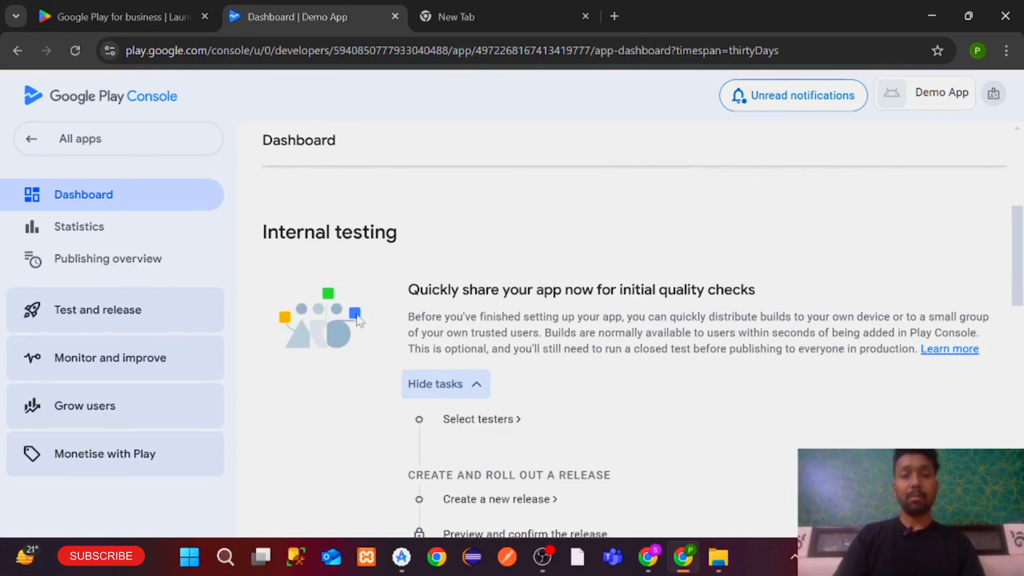
scroll(476, 328, down, 8)
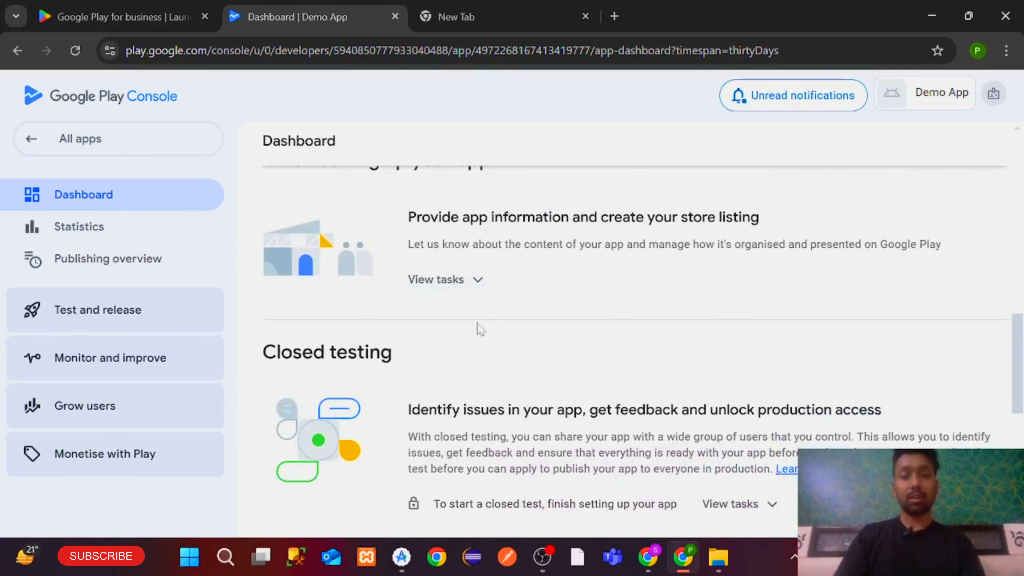
scroll(479, 330, up, 7)
scroll(479, 330, up, 1)
scroll(478, 327, down, 3)
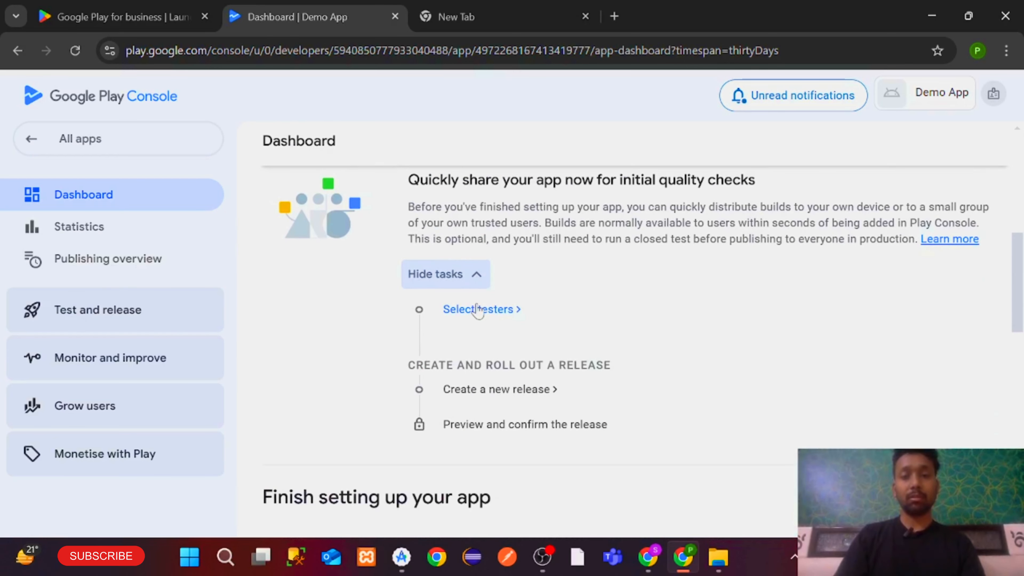
Create the 'New Tester List' email list with one tester's e-mail and save it for internal testing
click(476, 303)
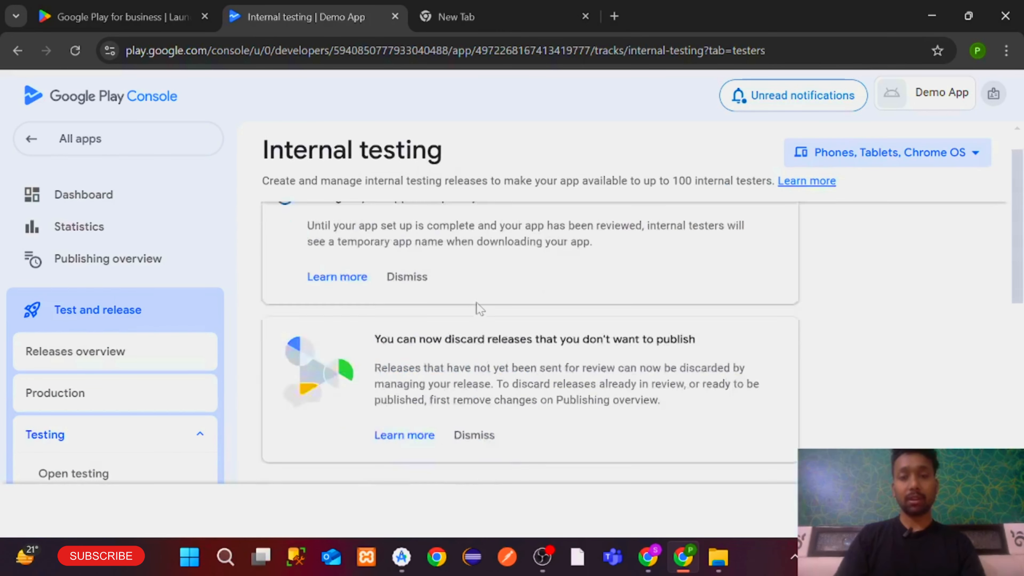
scroll(737, 257, up, 3)
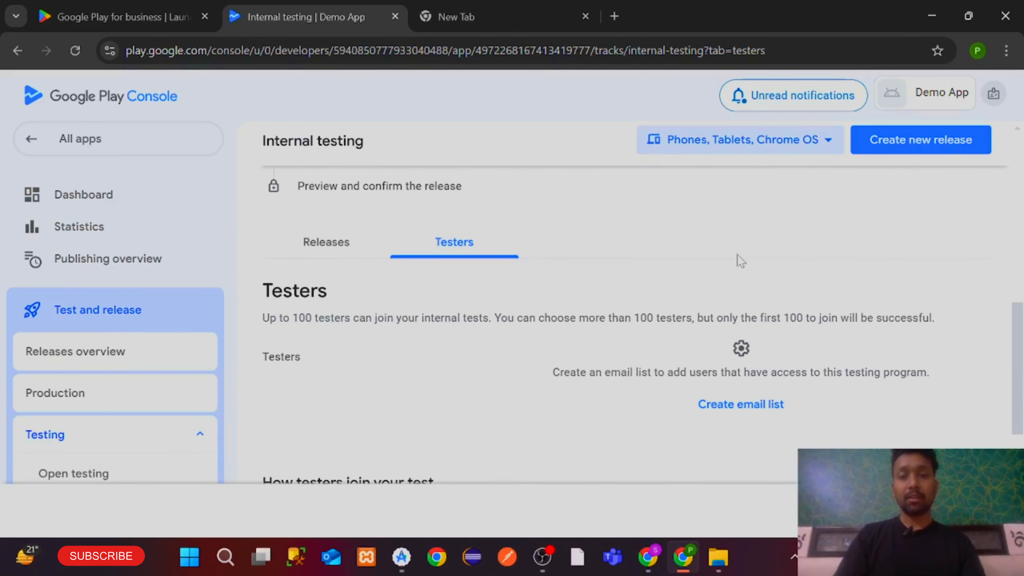
click(728, 405)
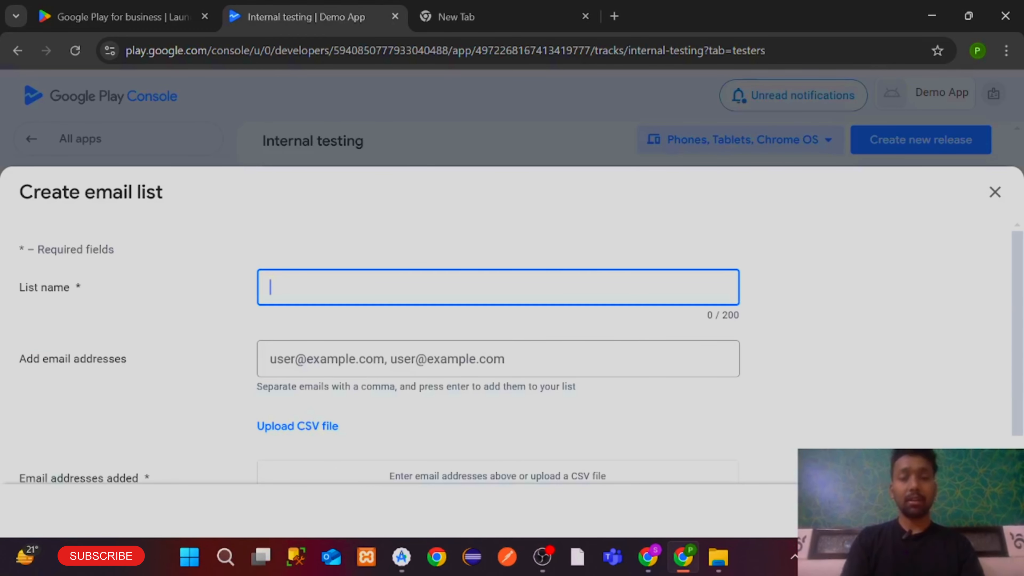
text(New Tester List)
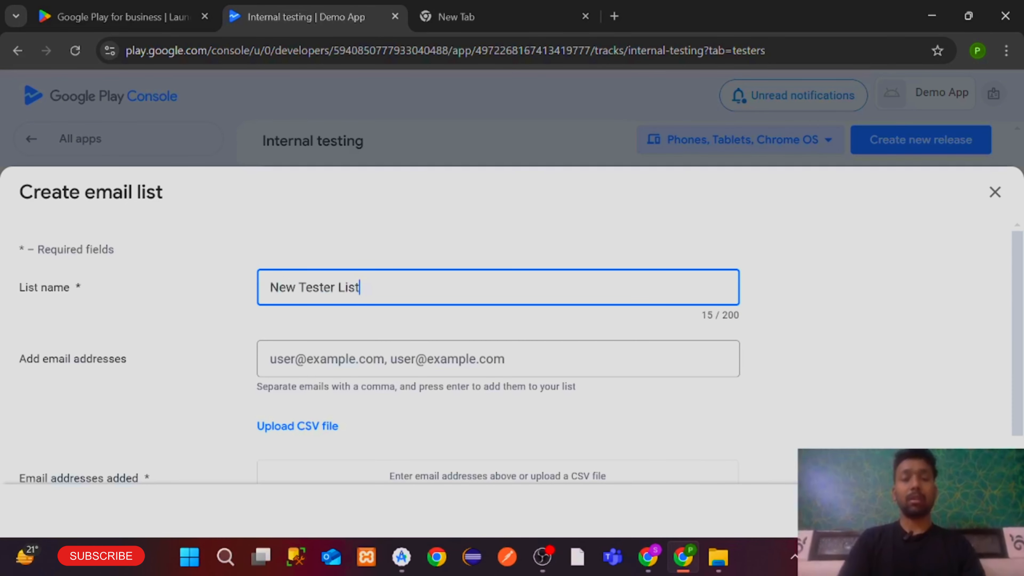
click(378, 357)
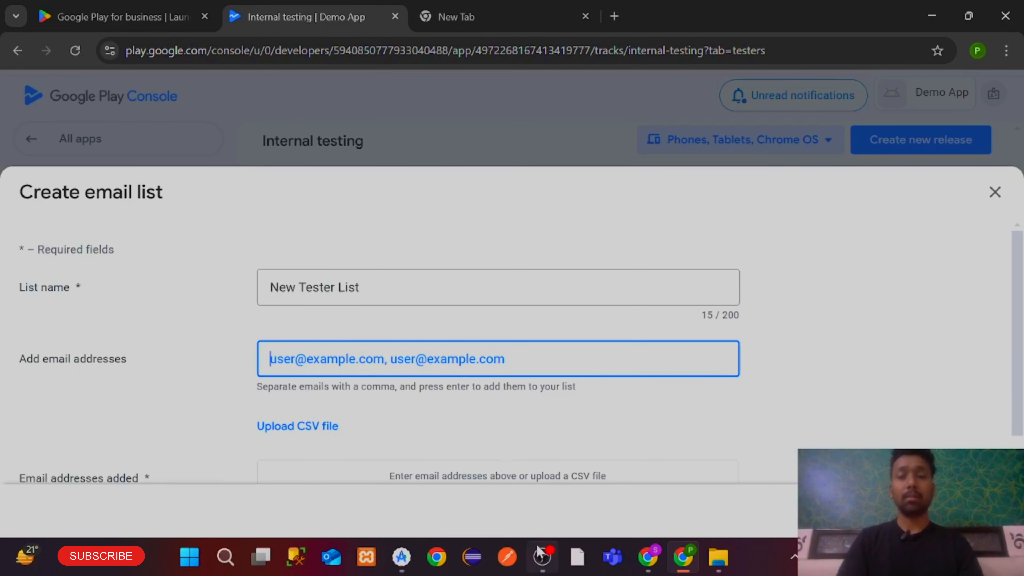
mouse_move(538, 553)
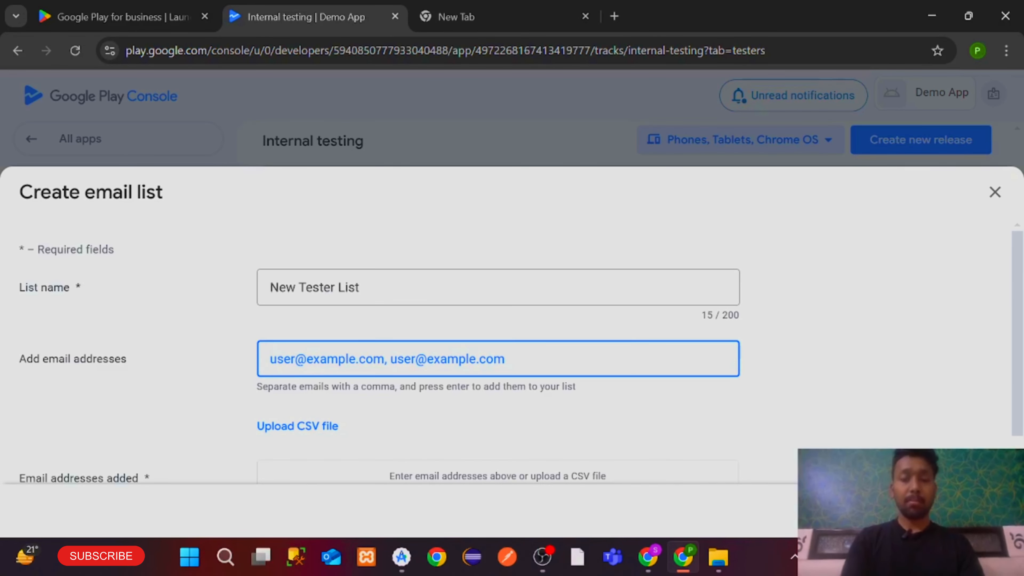
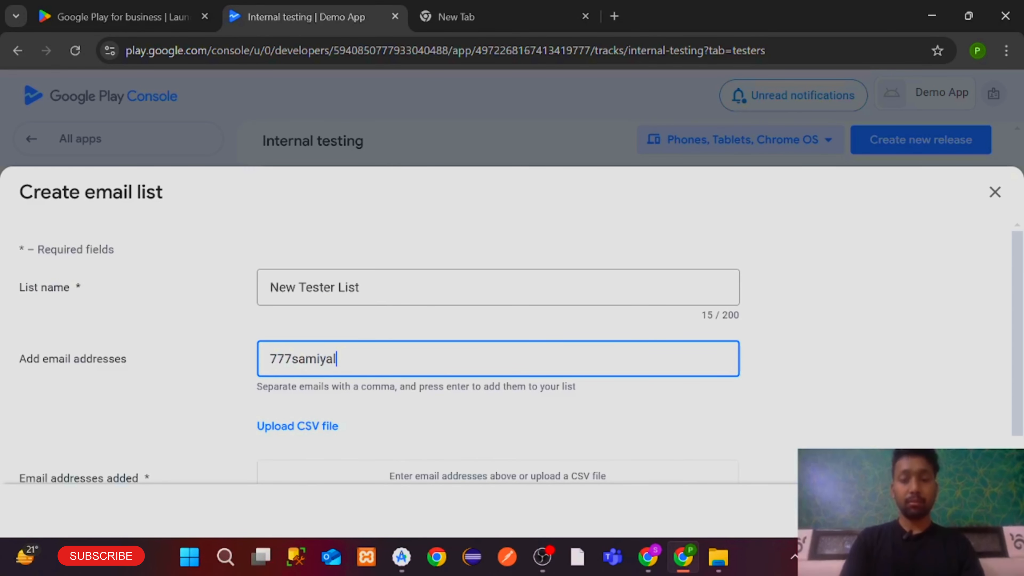
scroll(466, 401, down, 1)
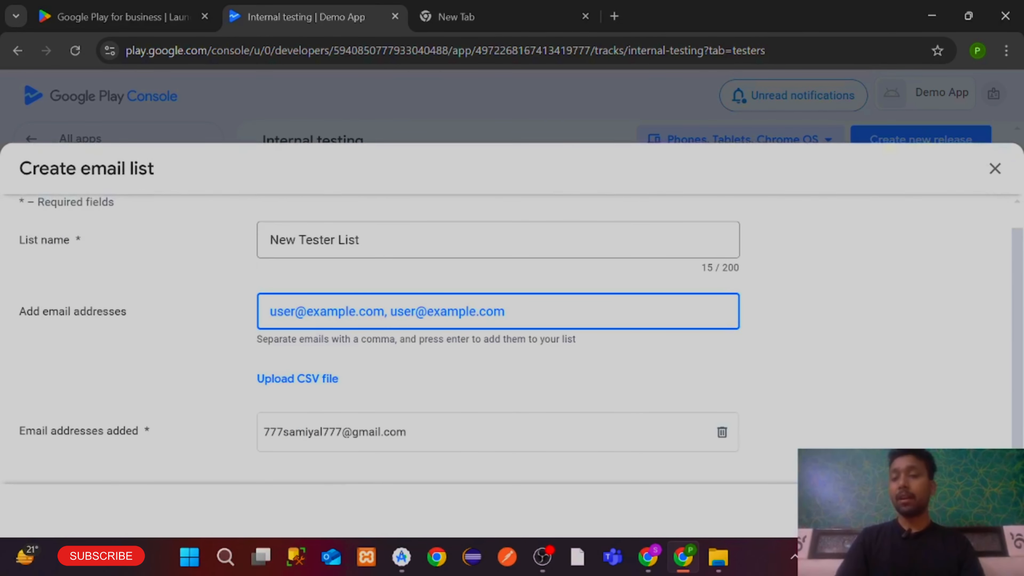
click(956, 511)
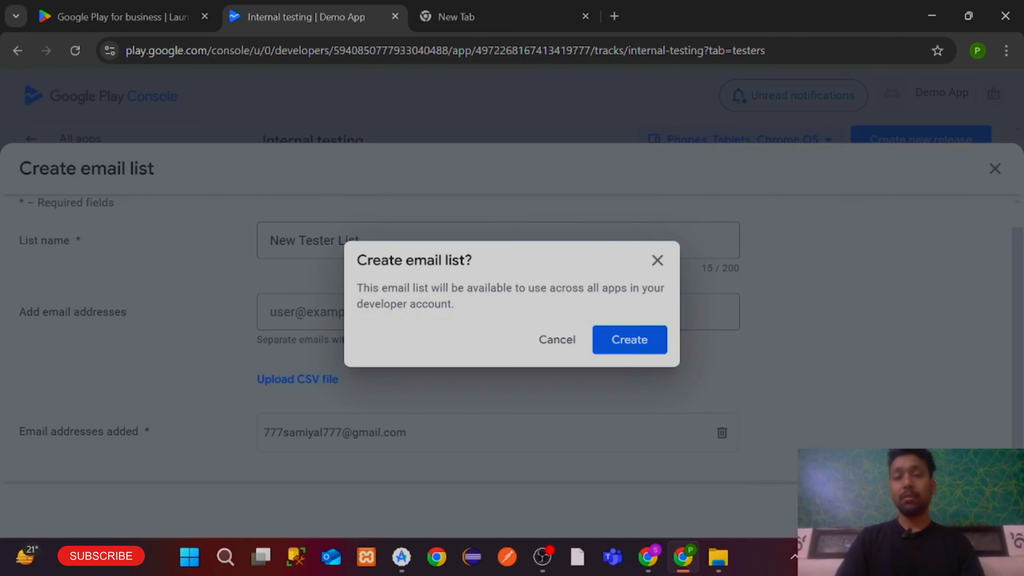
click(627, 350)
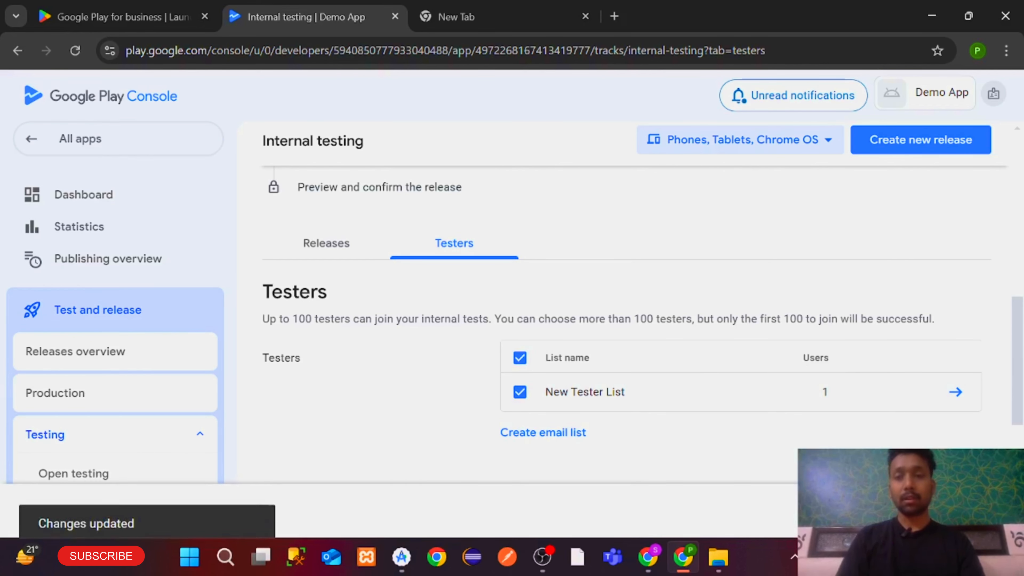
Create a new internal testing release and scroll to its empty App bundles upload area
scroll(793, 421, up, 7)
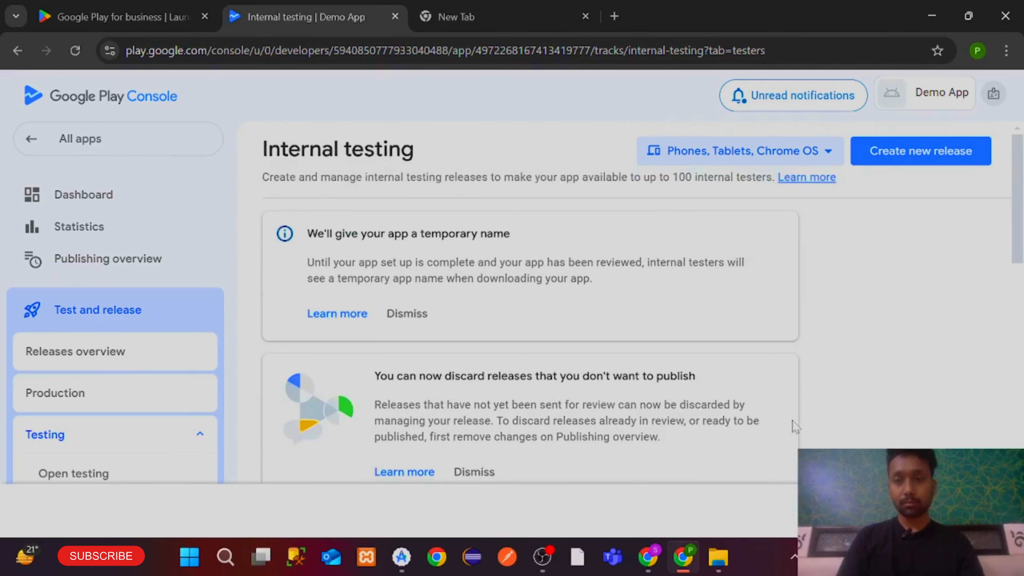
scroll(793, 421, down, 9)
scroll(793, 421, up, 5)
scroll(440, 380, up, 2)
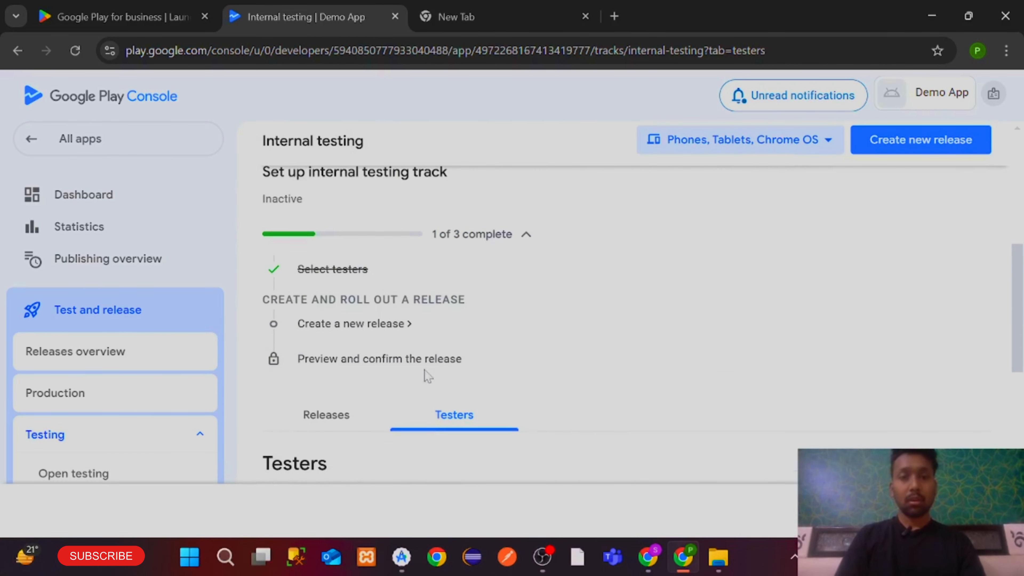
click(346, 327)
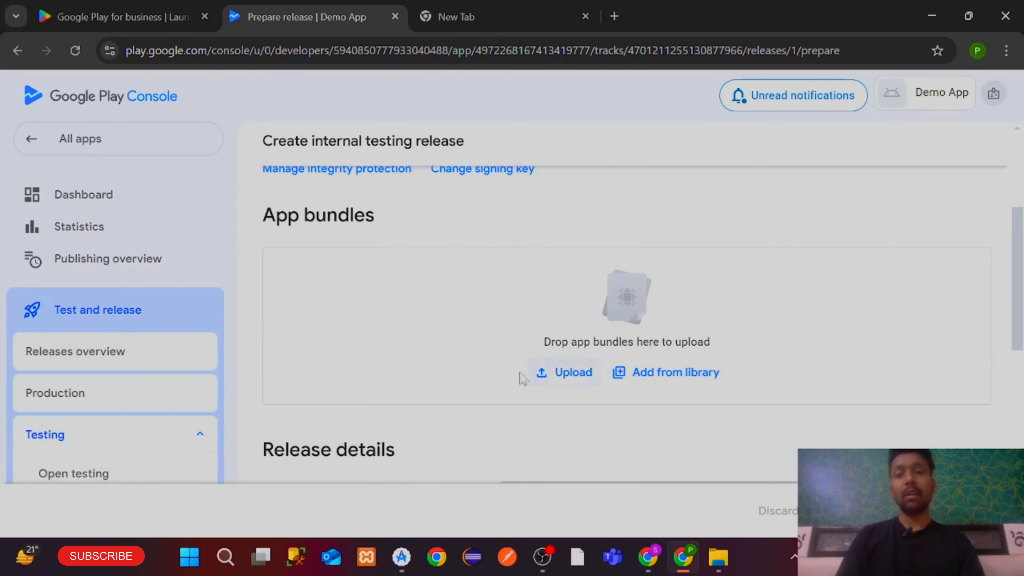
scroll(512, 368, up, 1)
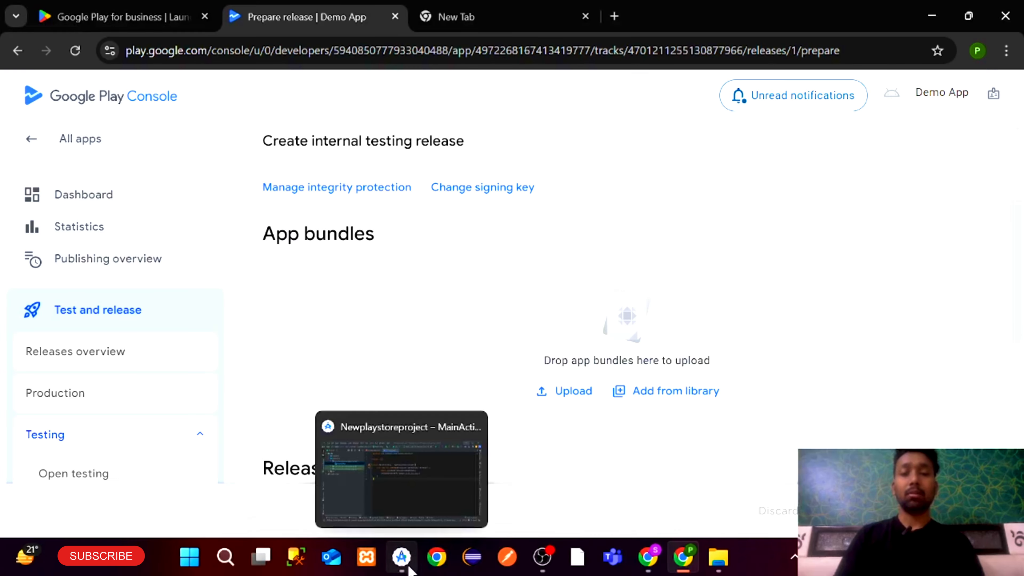
Switch to Android Studio's MainActivity.kt and open the context menu of com.example.newplaystoreproject
click(401, 557)
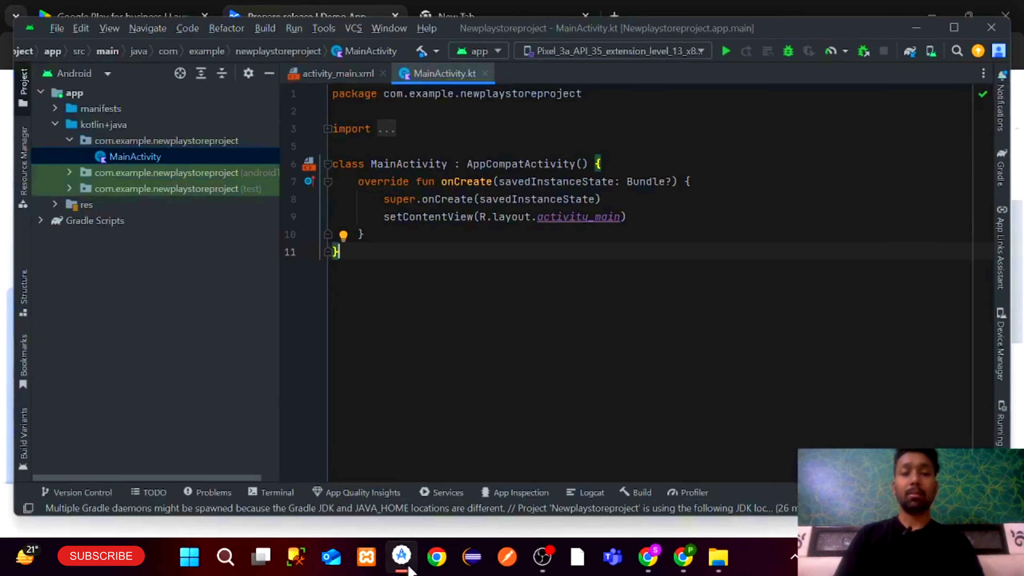
click(583, 199)
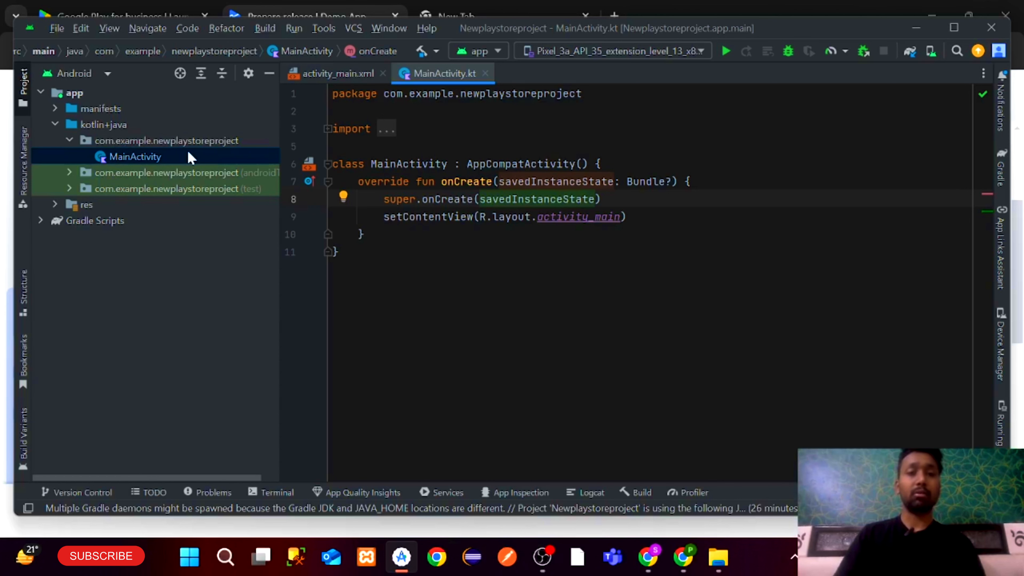
right_click(143, 141)
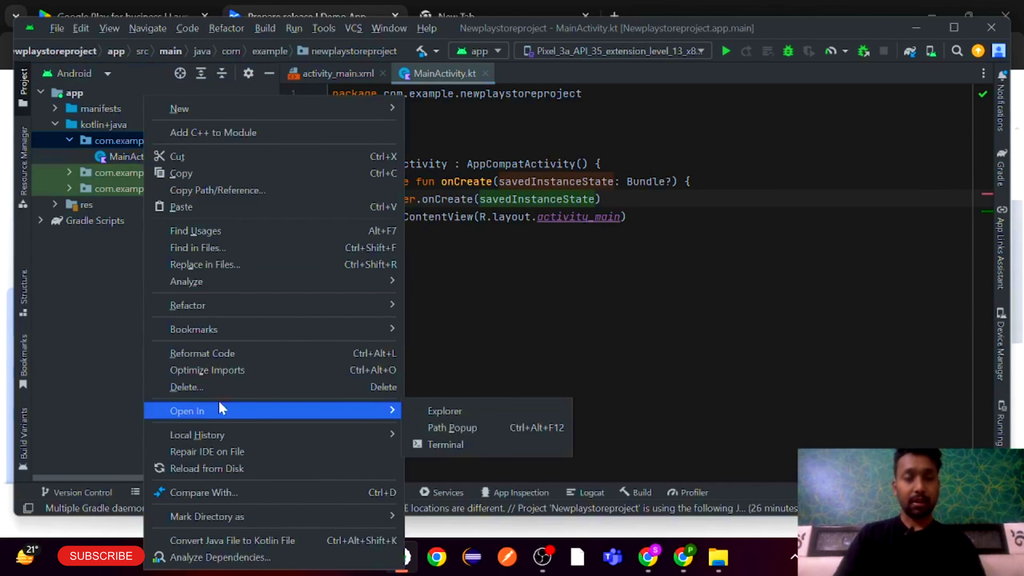
Begin renaming the whole package, then cancel the rename
mouse_move(264, 316)
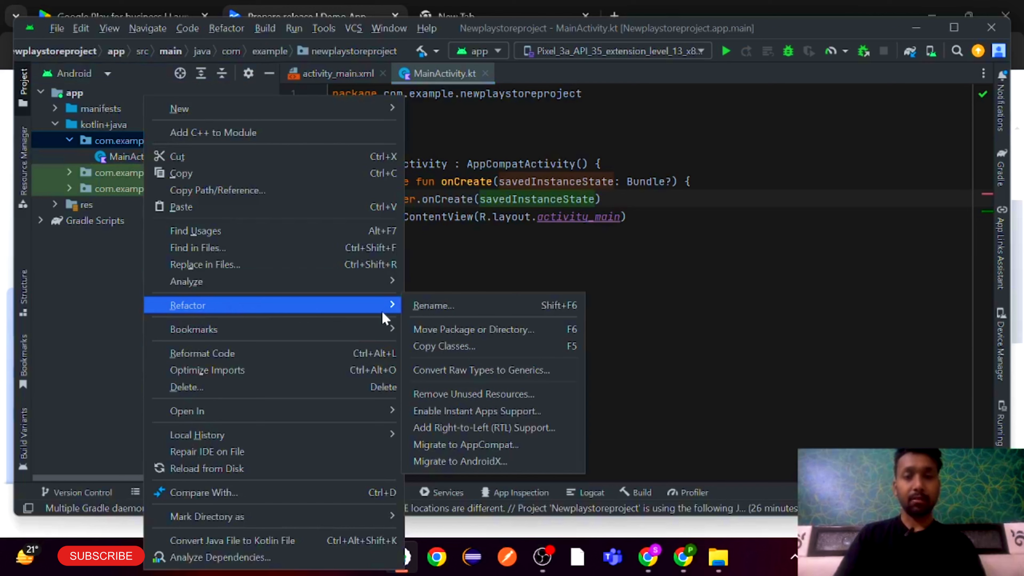
click(446, 307)
click(444, 340)
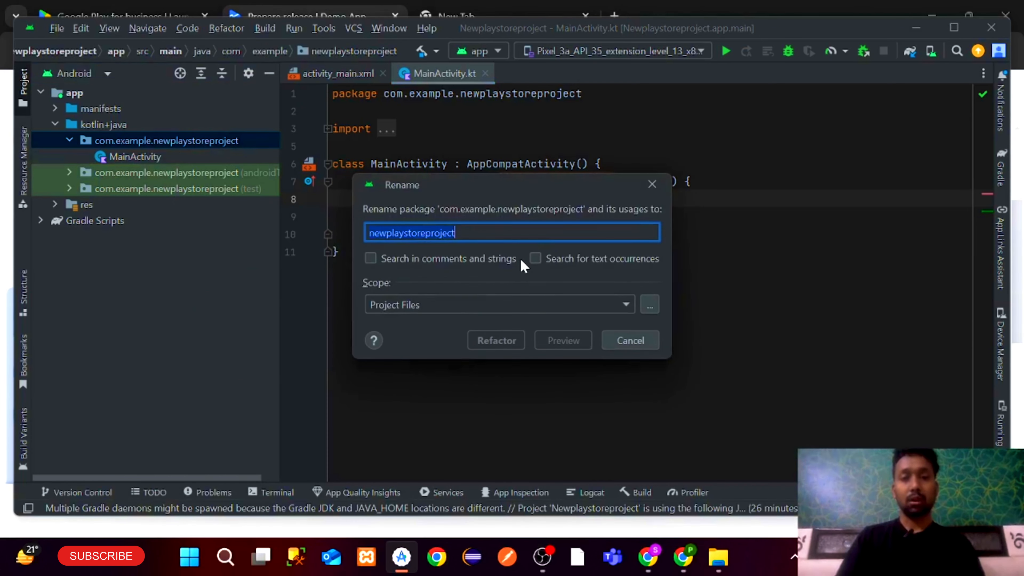
key(BackSpace)
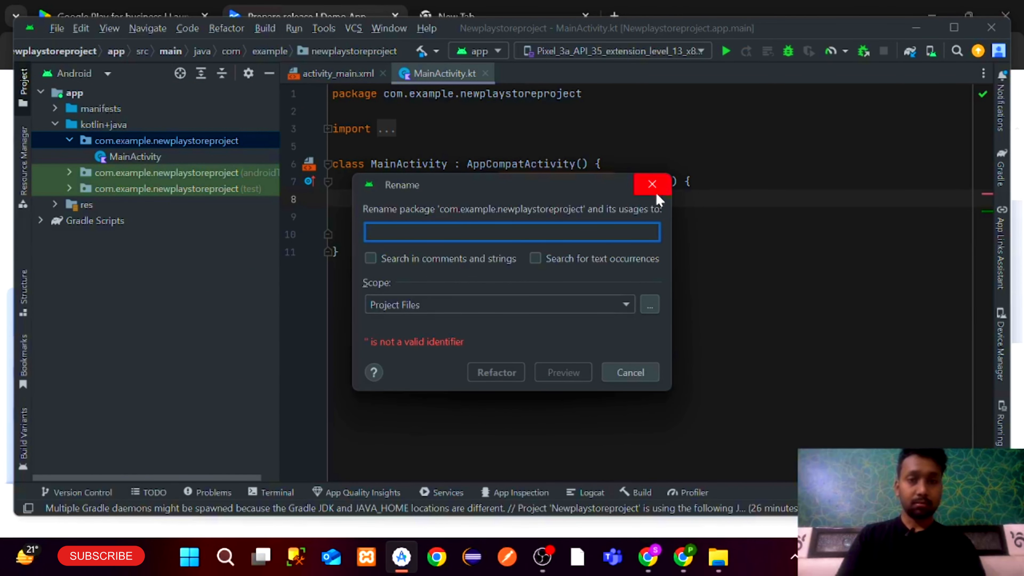
click(652, 184)
Turn off Compact Middle Packages so each package level shows as its own folder
click(248, 74)
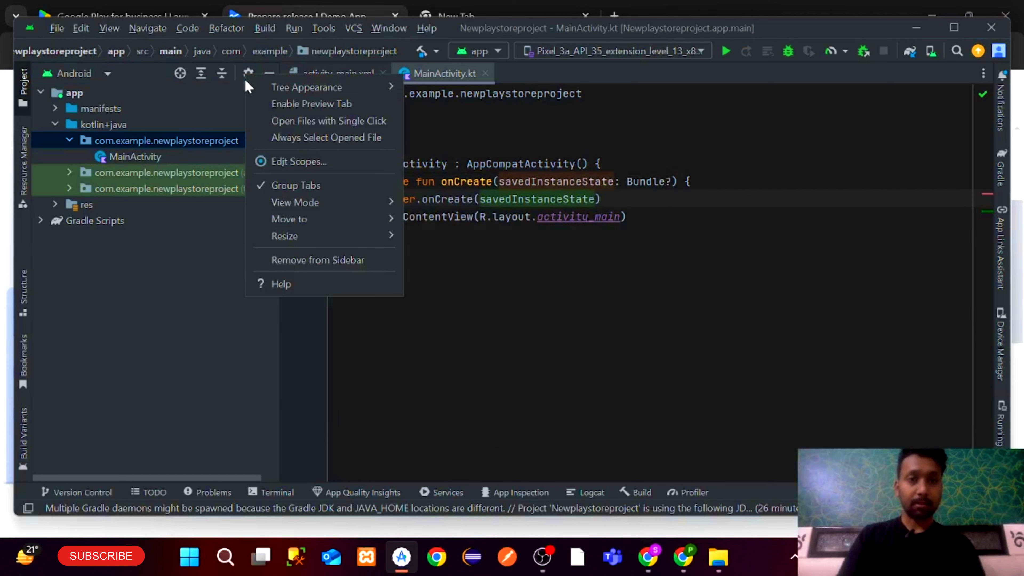
mouse_move(268, 92)
click(434, 146)
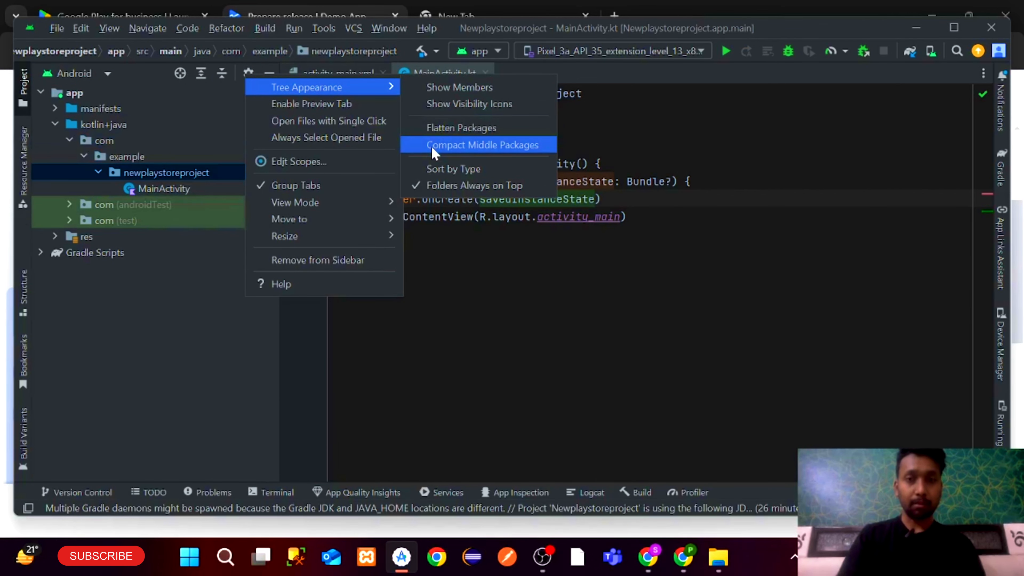
click(142, 173)
Rename the example package to sam in all directories
right_click(120, 155)
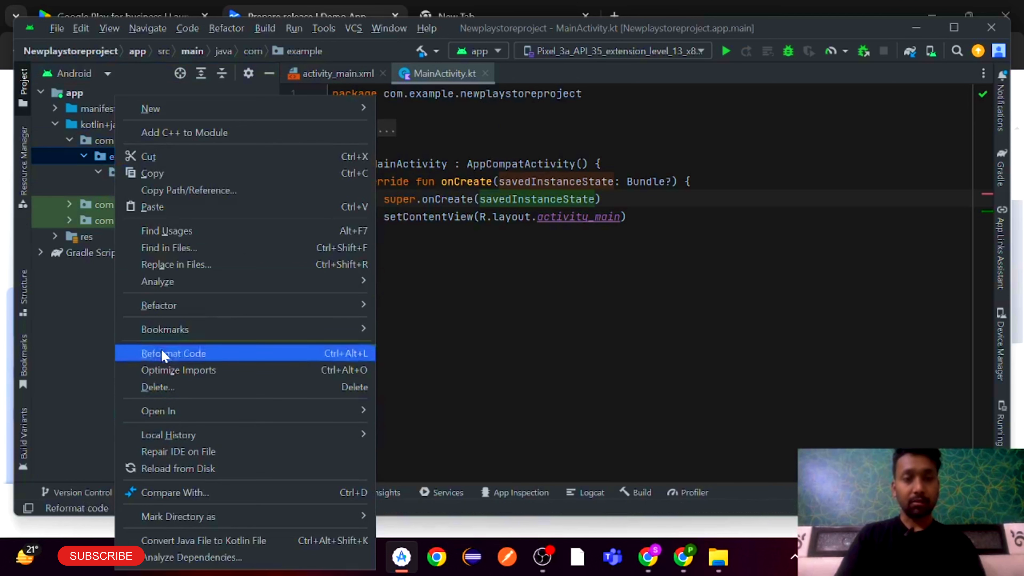
mouse_move(178, 309)
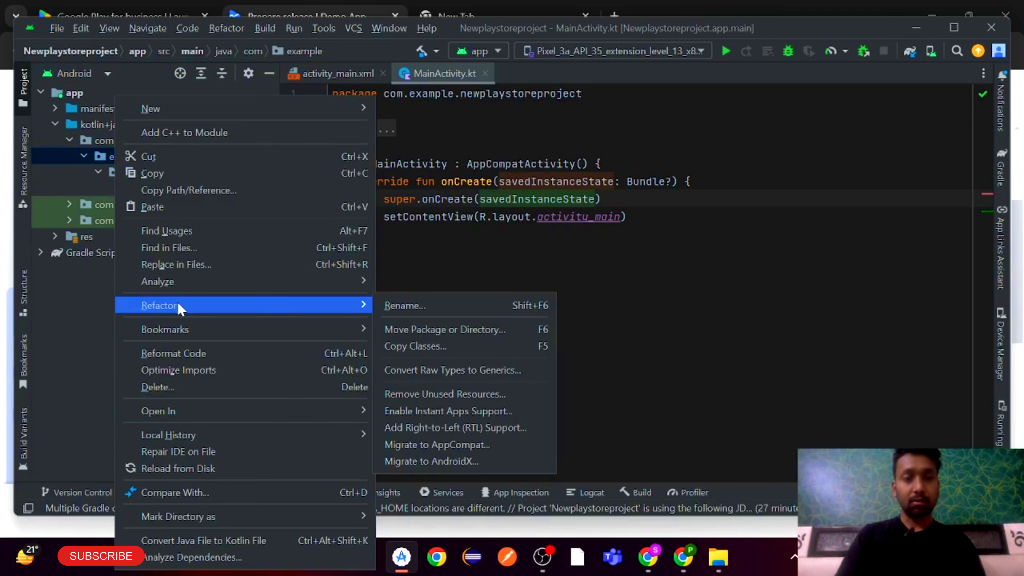
click(389, 312)
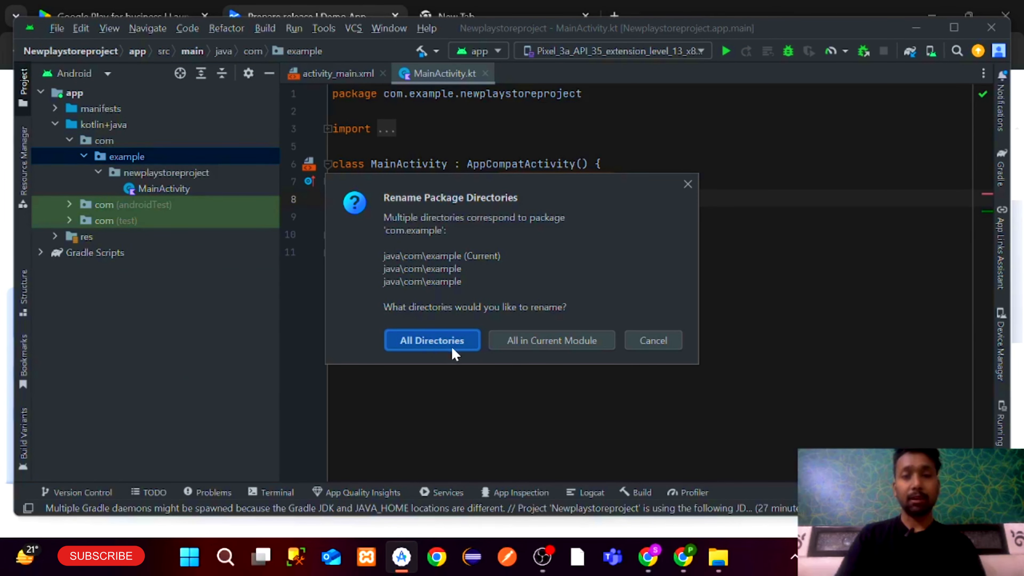
click(431, 340)
key(BackSpace)
text(sam)
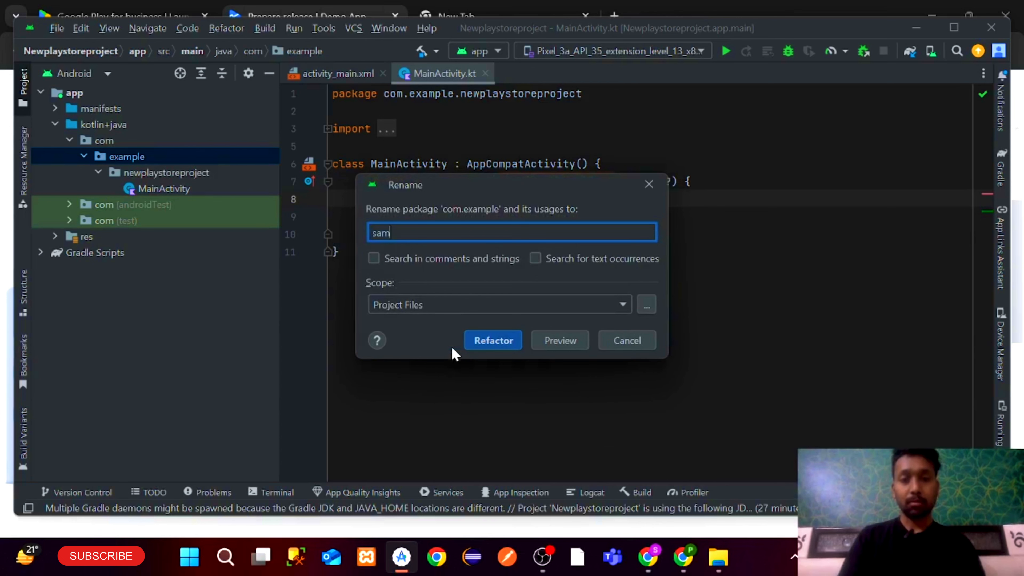
click(484, 340)
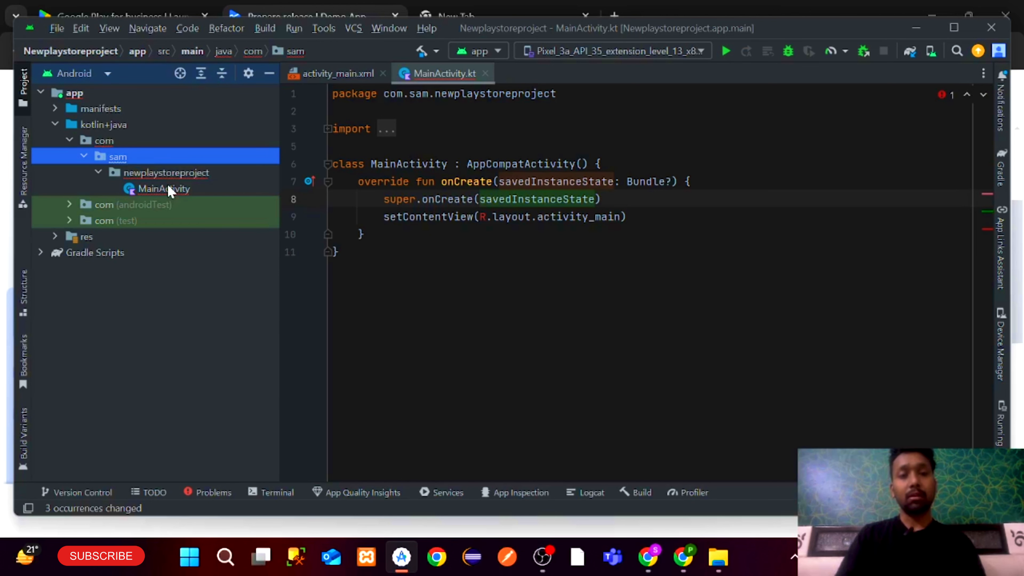
Search all project files for com.example.newplaystoreproject
click(486, 284)
key(ctrl+shift+f)
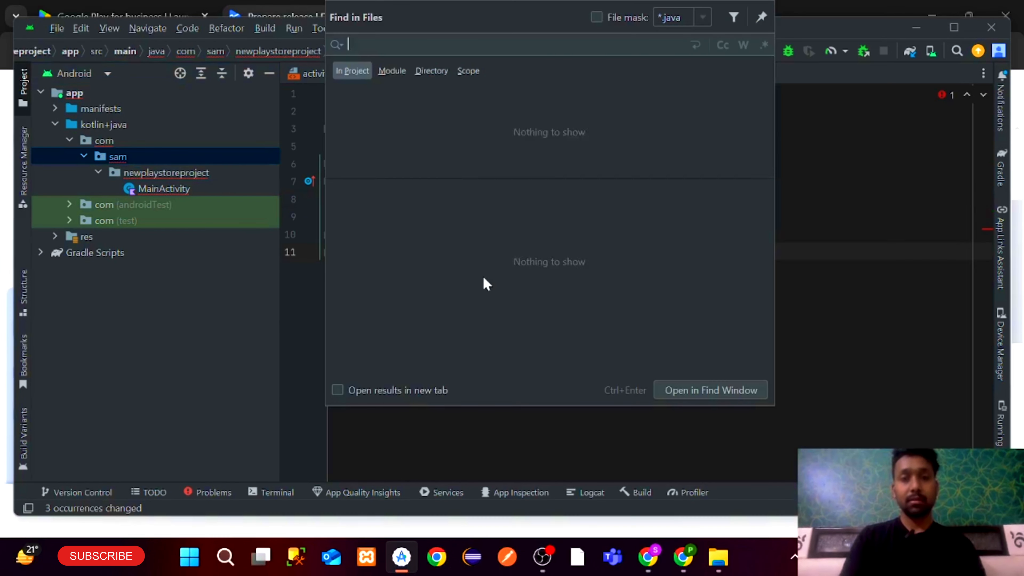
text(com.exa)
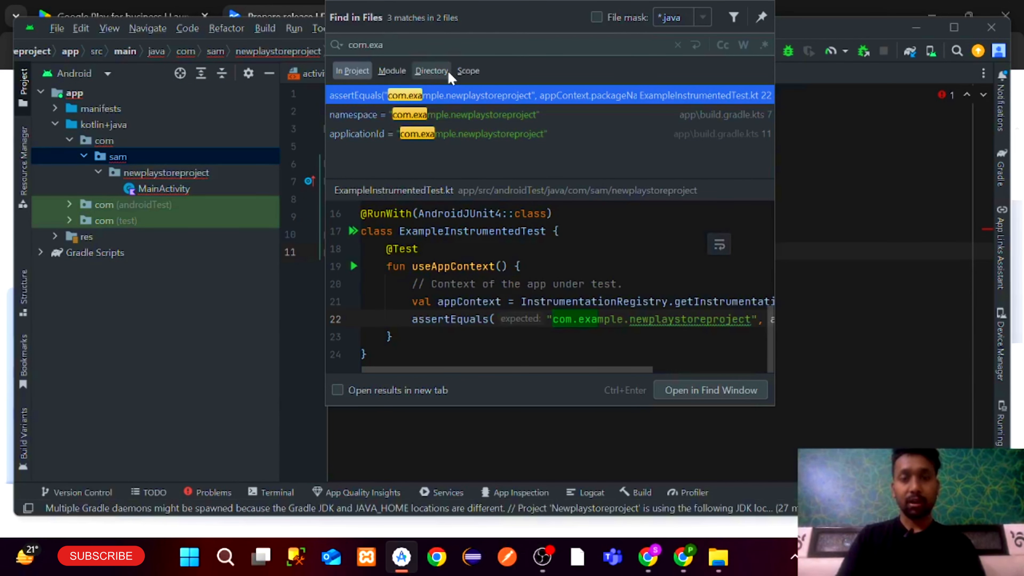
text(mple.me)
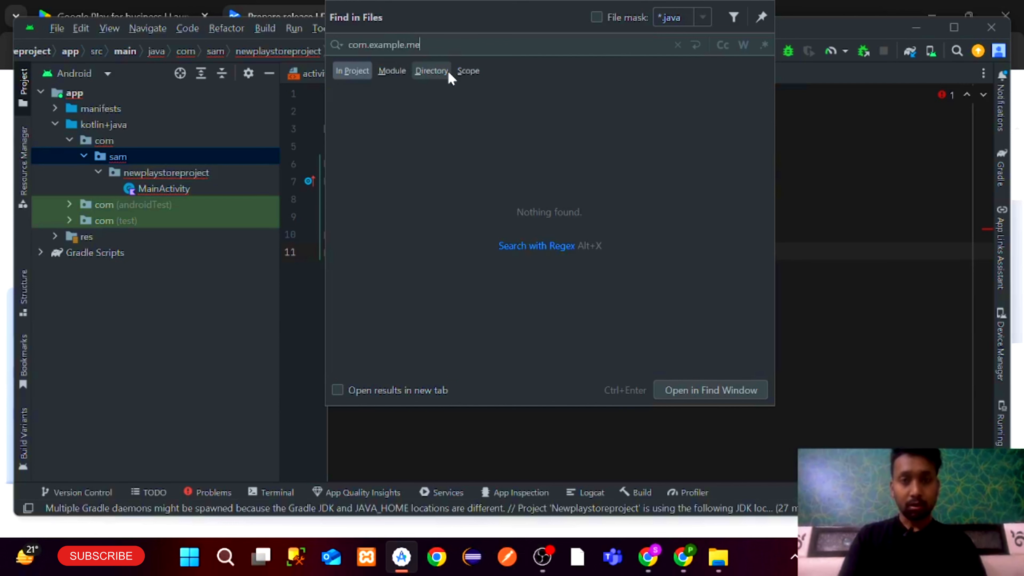
key(BackSpace)
key(BackSpace)
text(newplay)
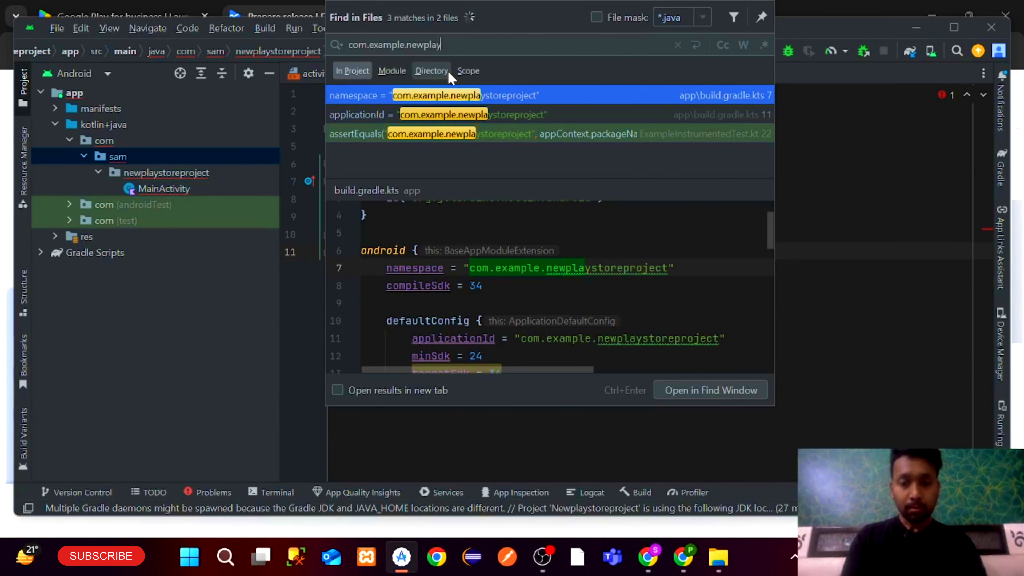
text(storeproject)
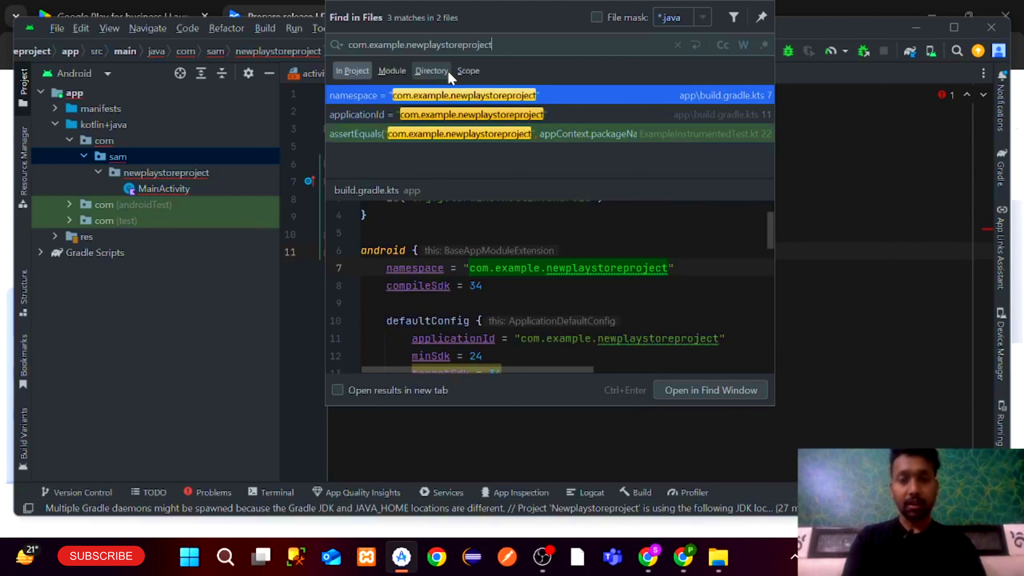
Replace every com.example.newplaystoreproject occurrence with com.sam.newplaystoreproject
key(ctrl+shift+r)
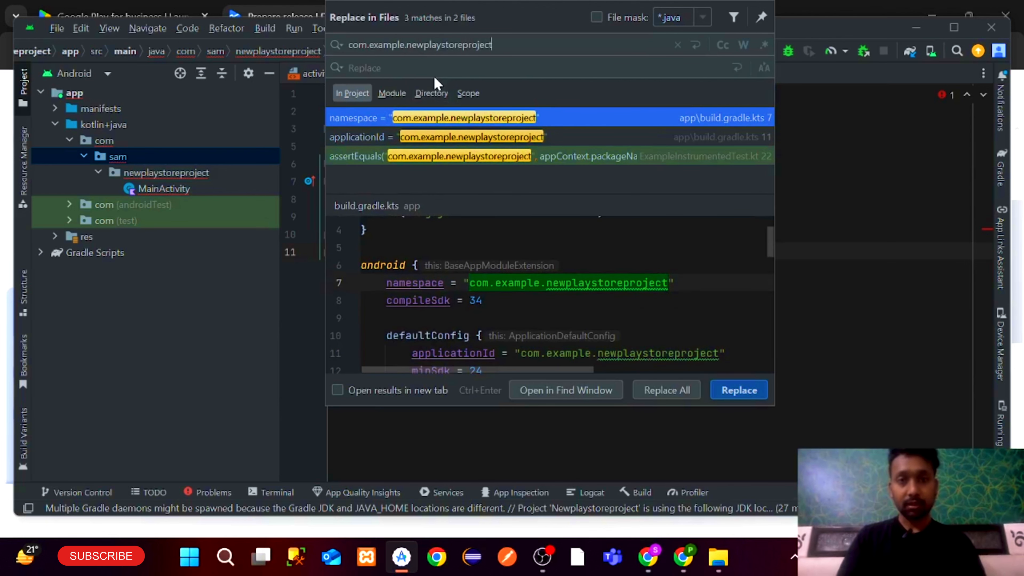
key(ctrl+a)
key(ctrl+c)
key(Tab)
key(ctrl+v)
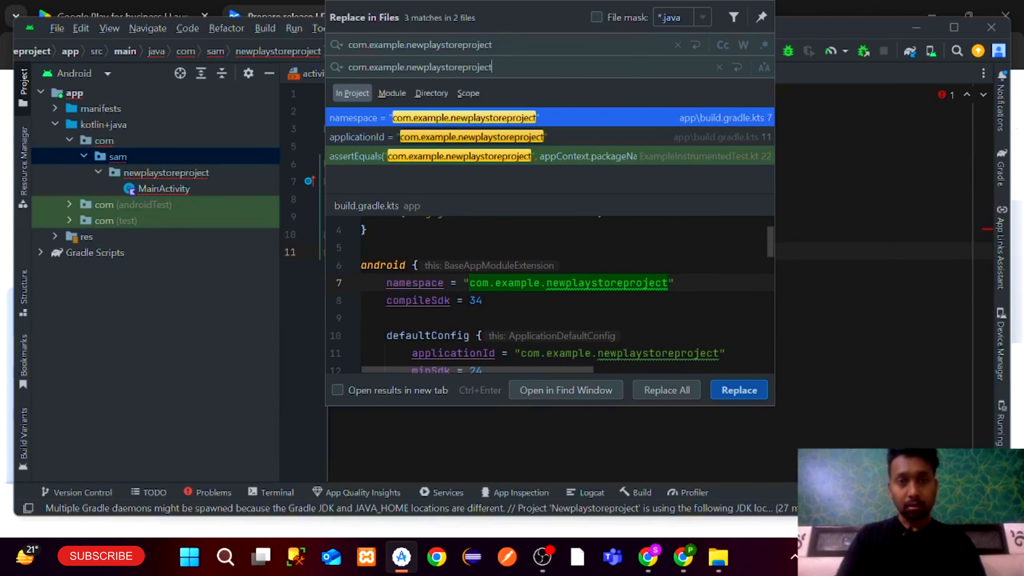
key(ctrl+Left)
key(ctrl+Left)
key(BackSpace)
key(BackSpace)
key(BackSpace)
key(BackSpace)
key(BackSpace)
key(BackSpace)
key(BackSpace)
text(sam)
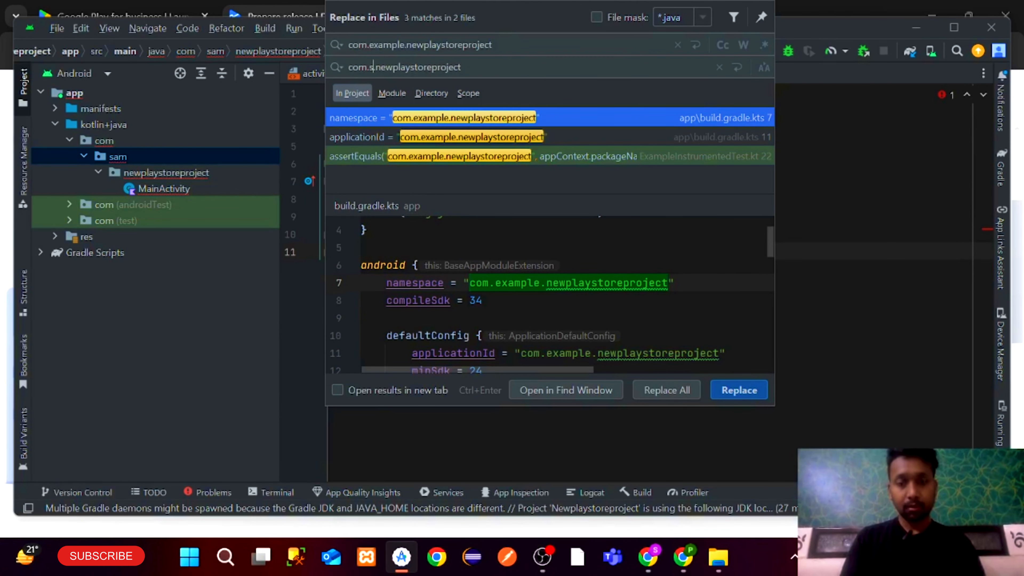
click(655, 388)
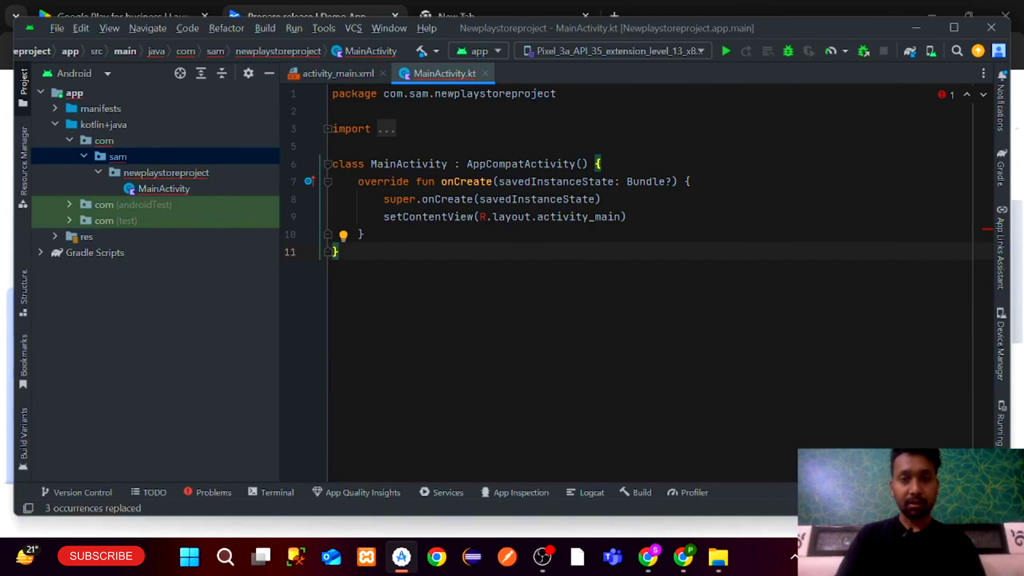
Import the missing R class in MainActivity.kt to clear the error
click(480, 216)
key(alt+shift+Return)
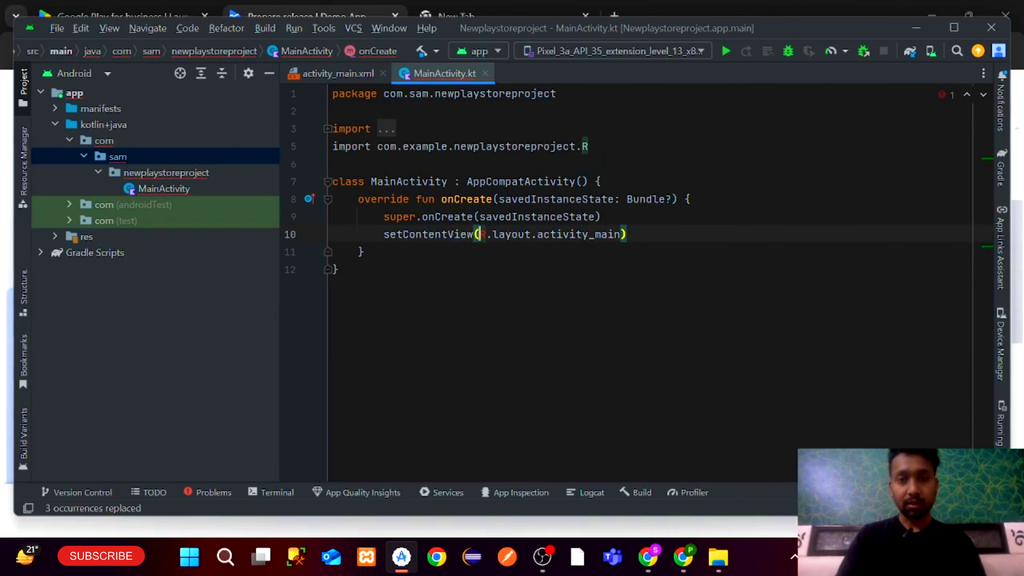
click(340, 253)
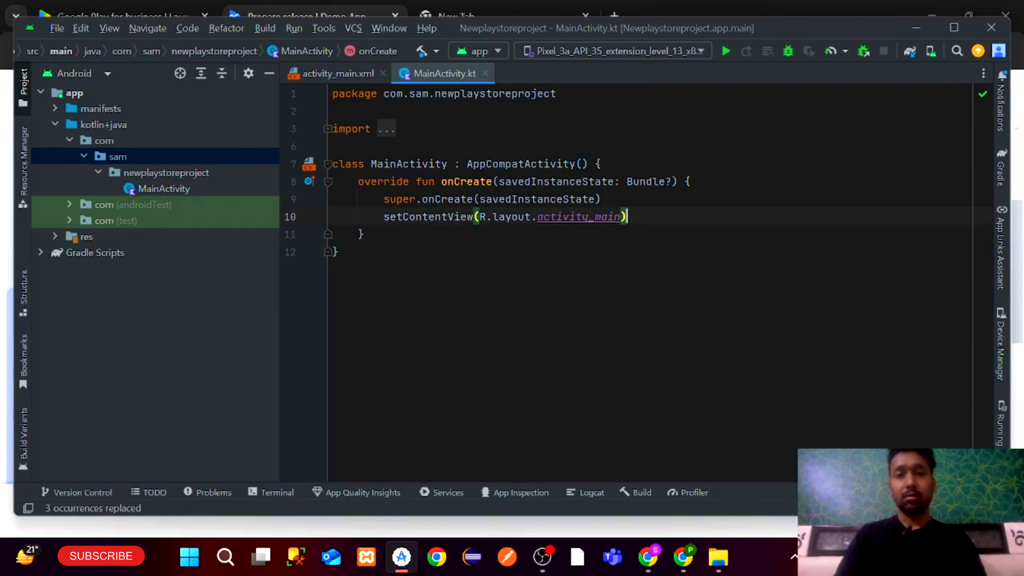
Launch Generate Signed Bundle / APK from the Build menu, choosing Android App Bundle
click(272, 28)
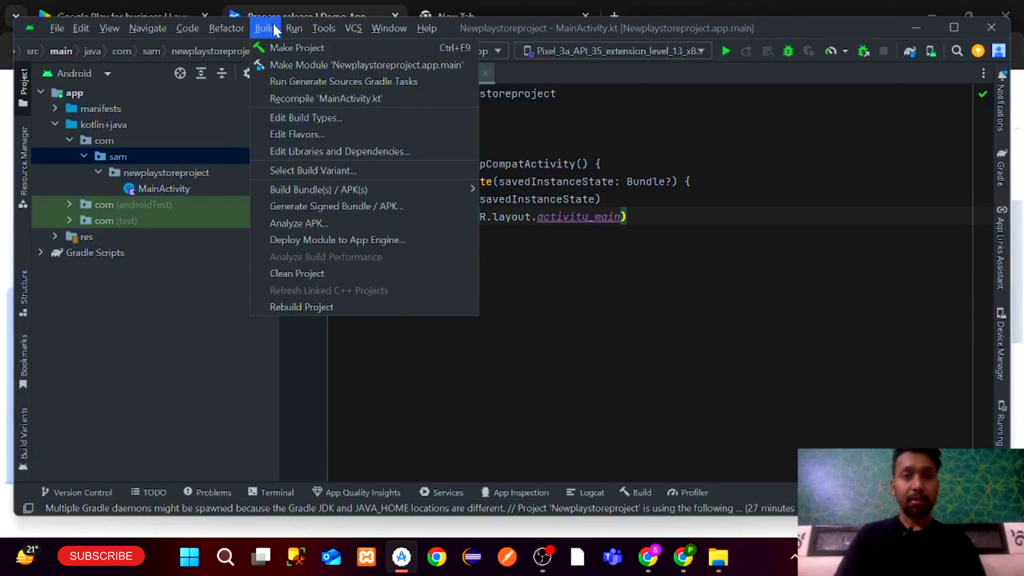
click(641, 199)
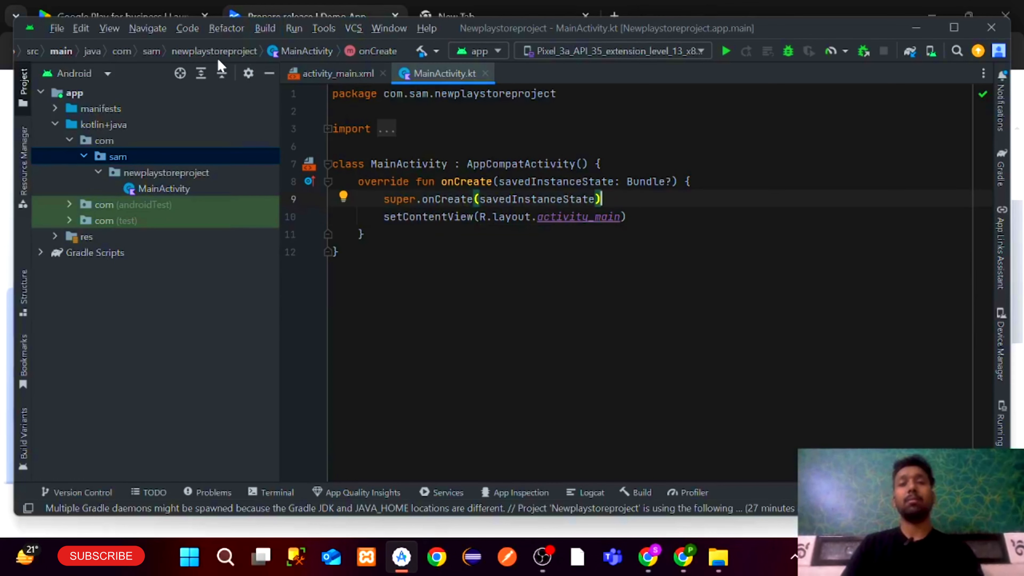
click(264, 27)
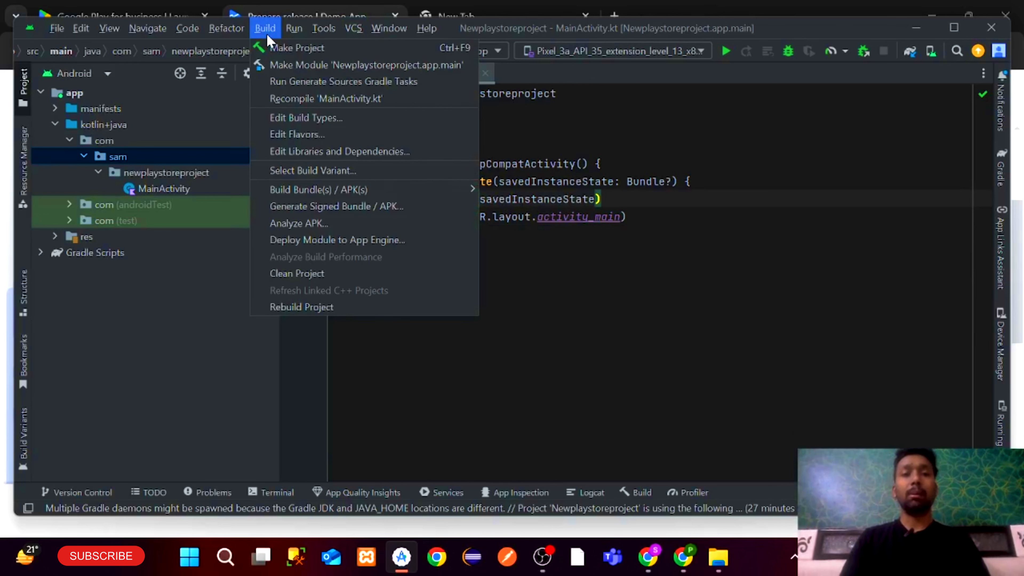
mouse_move(287, 198)
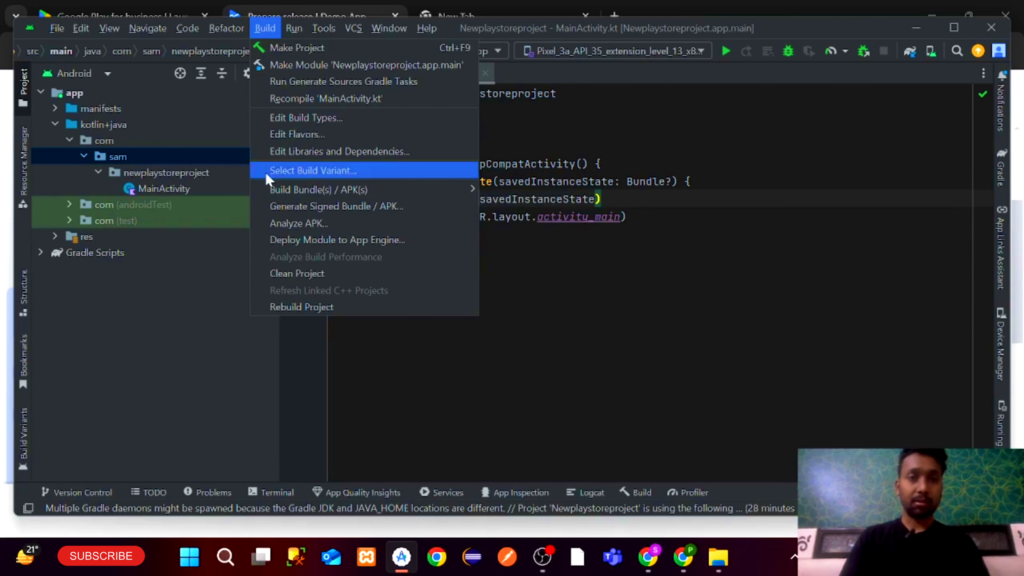
click(282, 205)
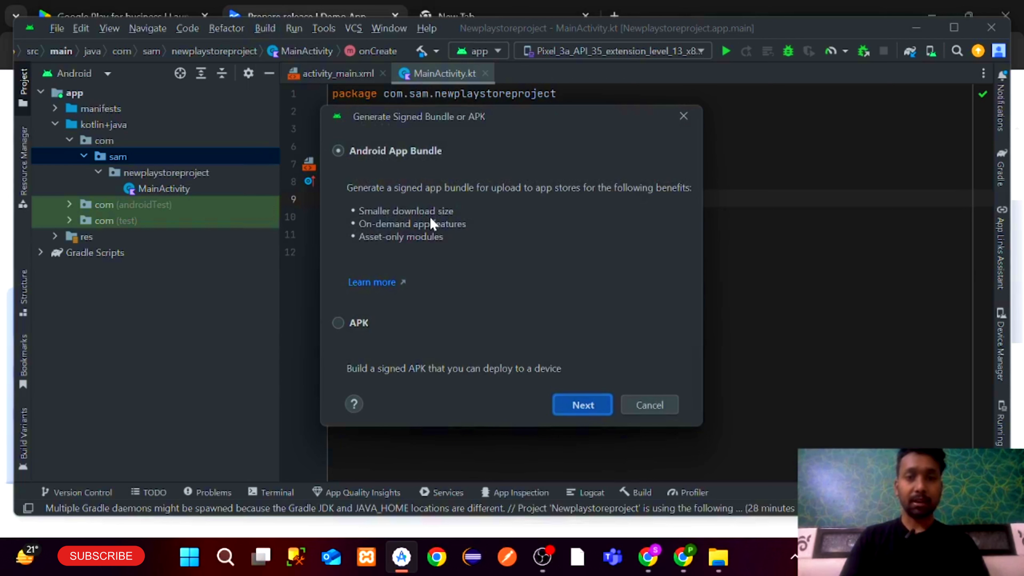
click(571, 403)
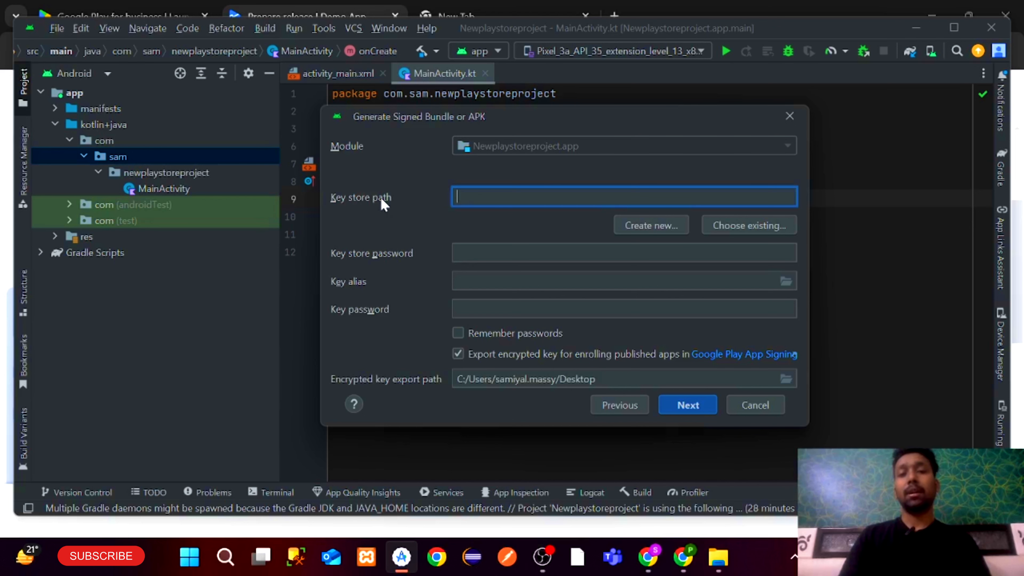
Create a new key store file named myappkeystore.jks in the home folder
click(663, 226)
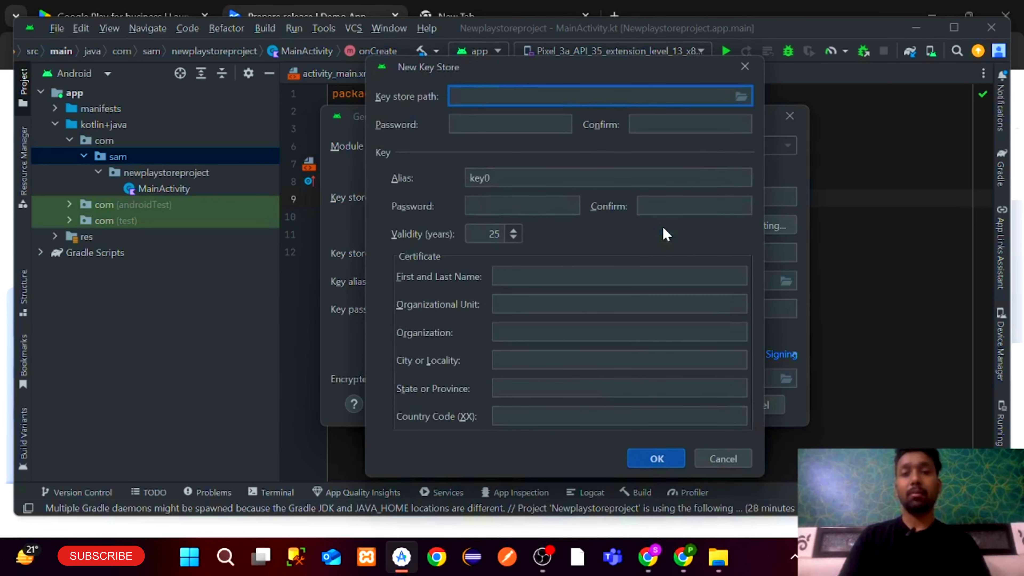
click(740, 97)
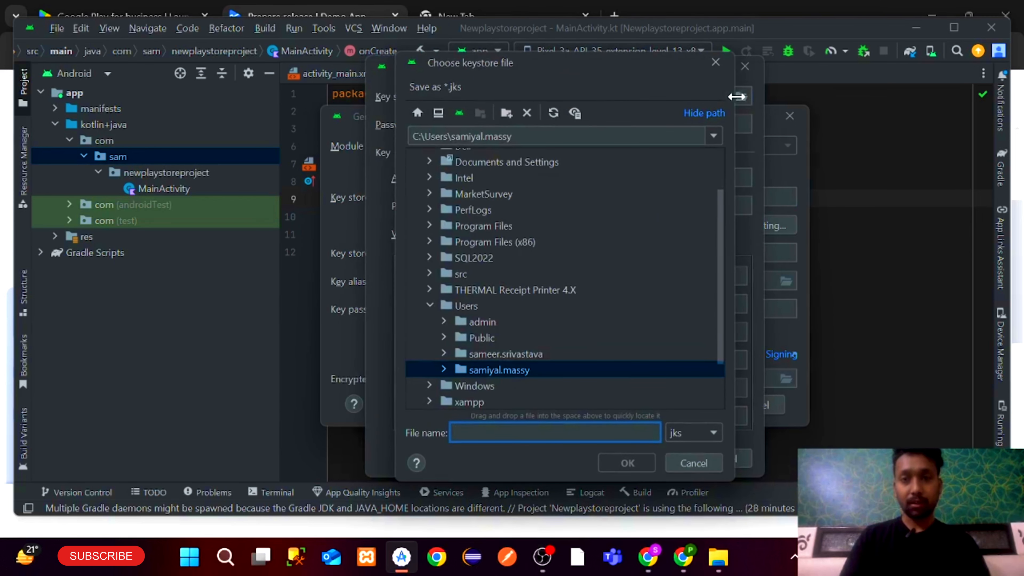
scroll(551, 227, up, 2)
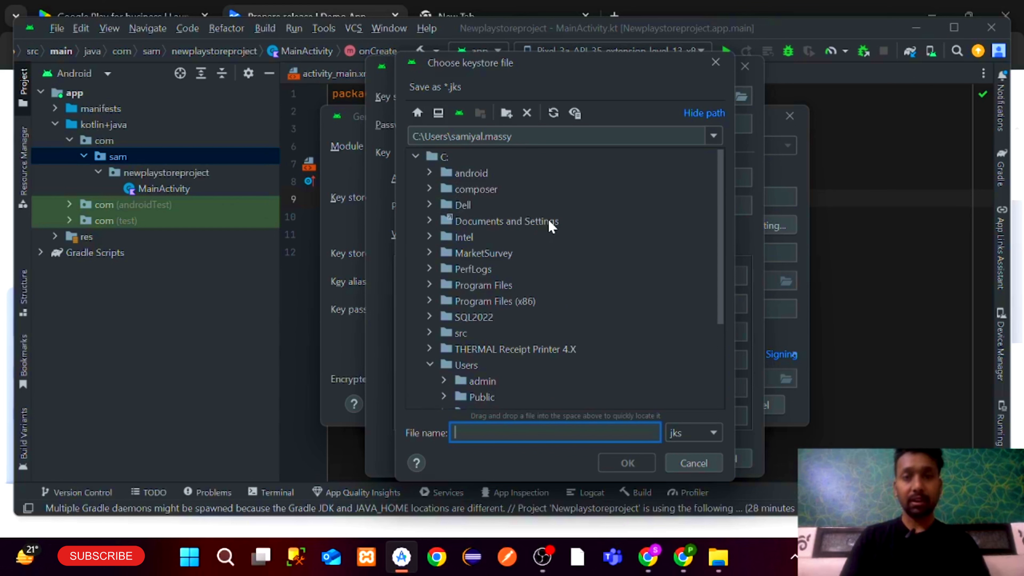
scroll(476, 359, down, 3)
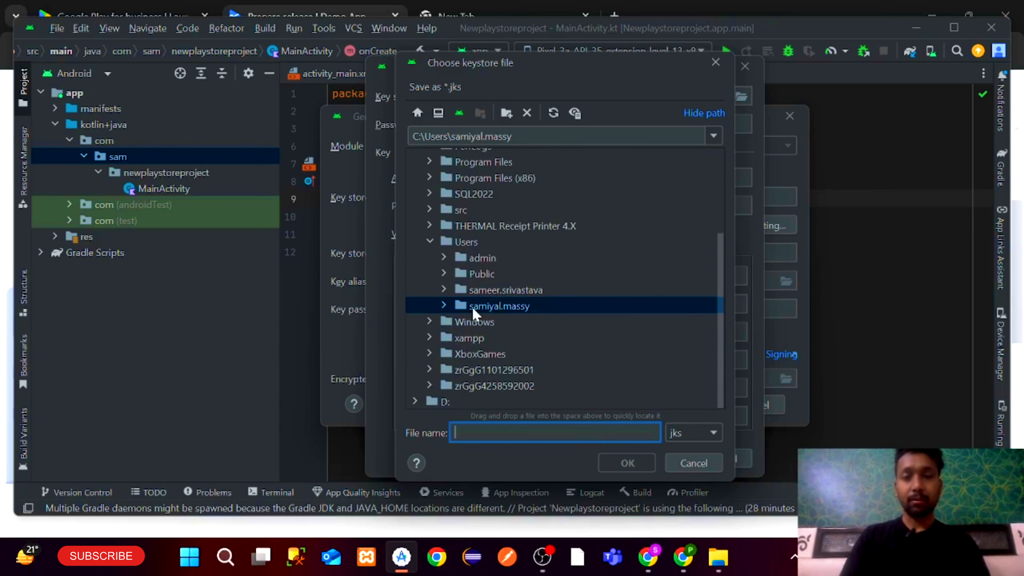
text(n)
key(BackSpace)
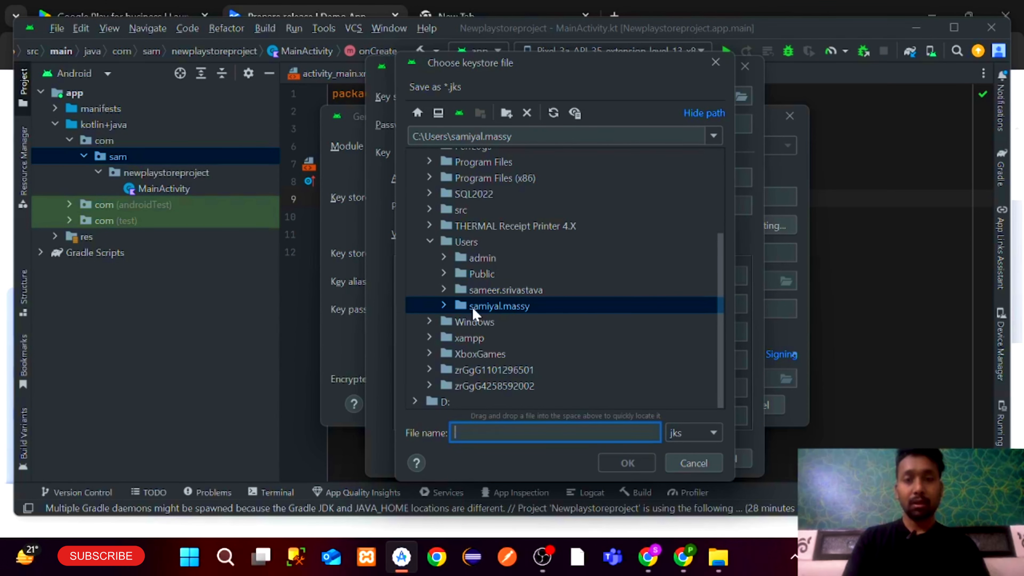
text(myappkeystore)
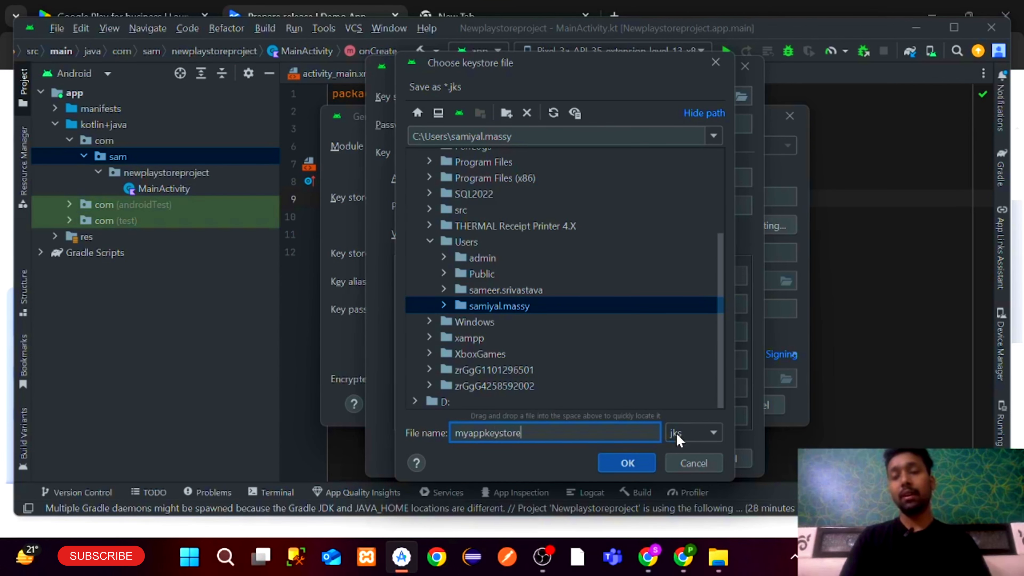
click(628, 468)
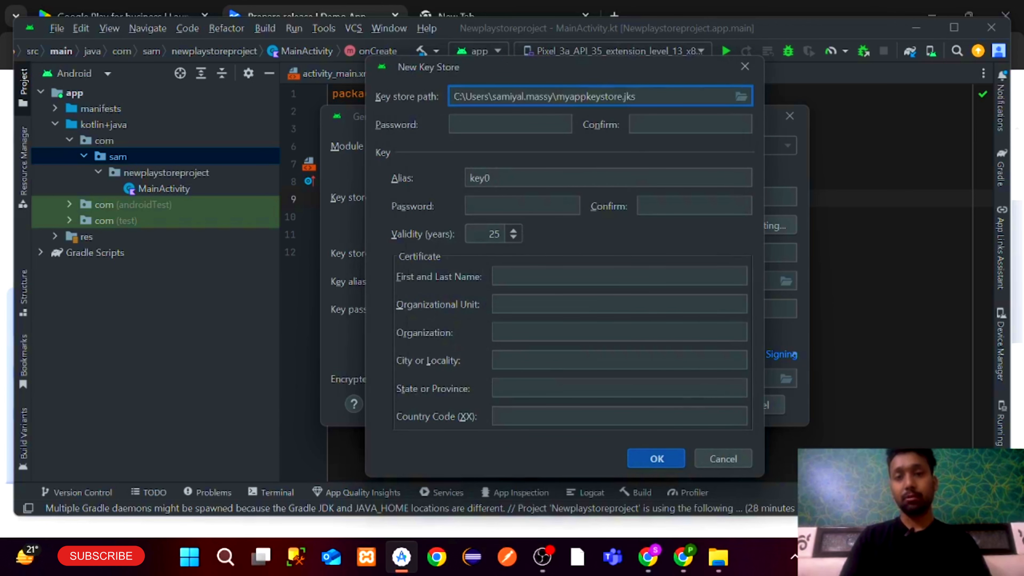
Enter and confirm the key store and key passwords, keeping alias key0
drag(459, 97, 636, 97)
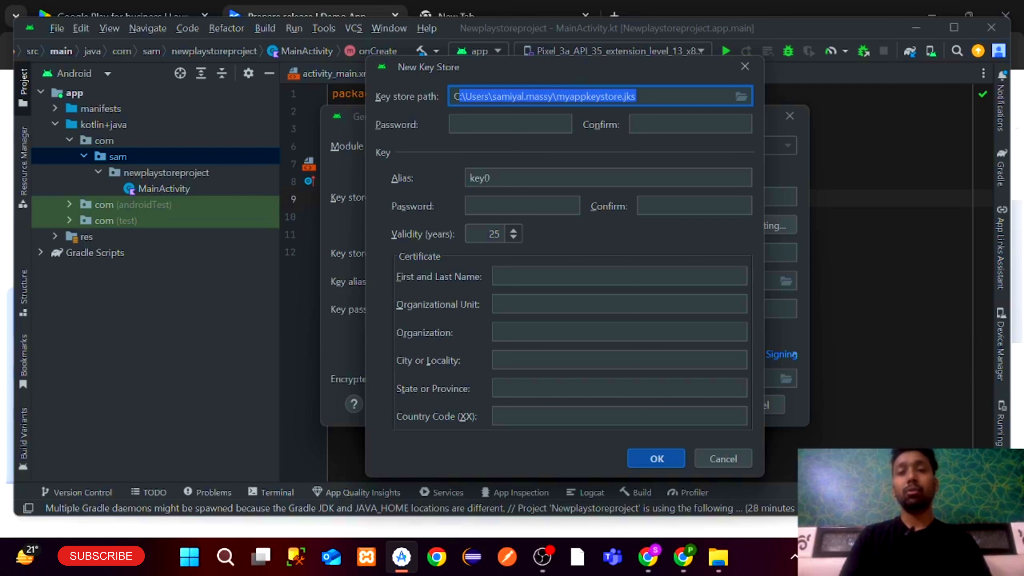
click(511, 125)
text(12345)
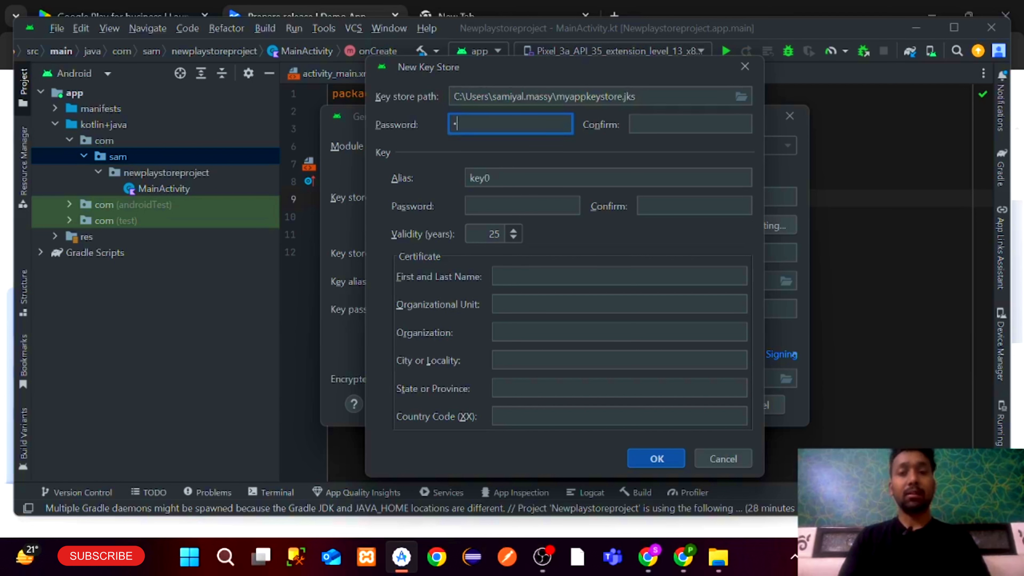
text(67)
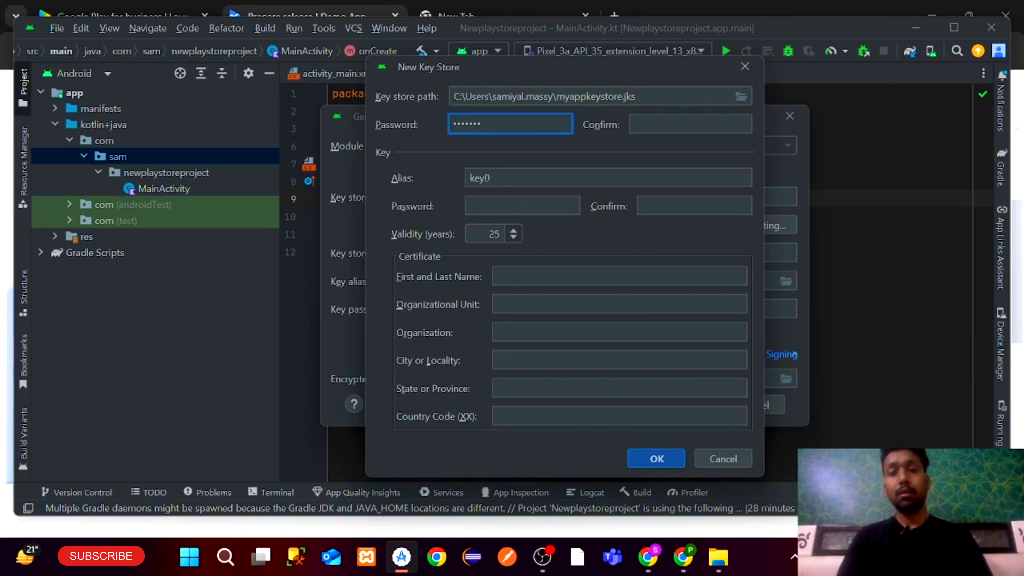
key(Tab)
text(123456)
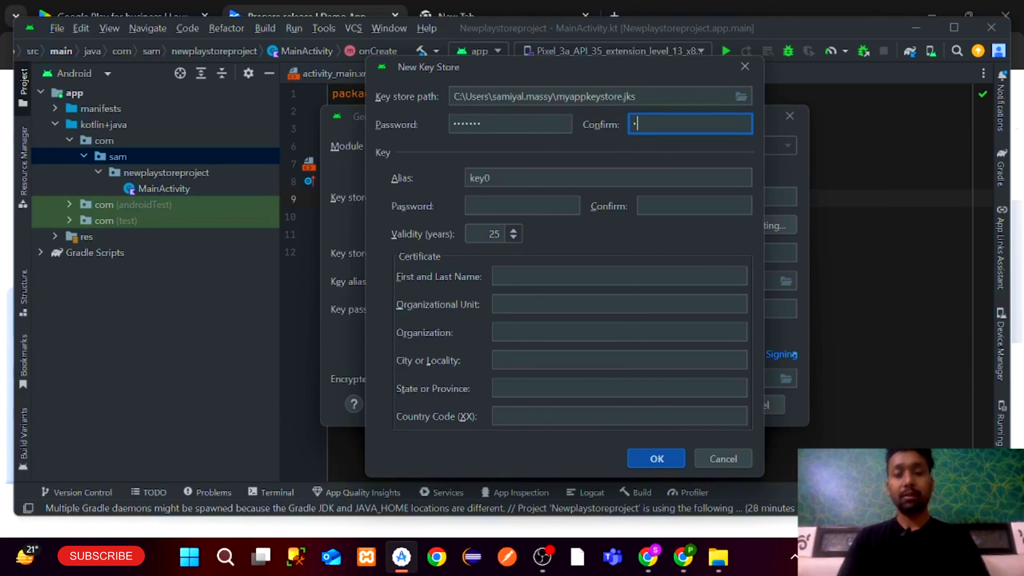
key(Tab)
key(Tab)
text(12)
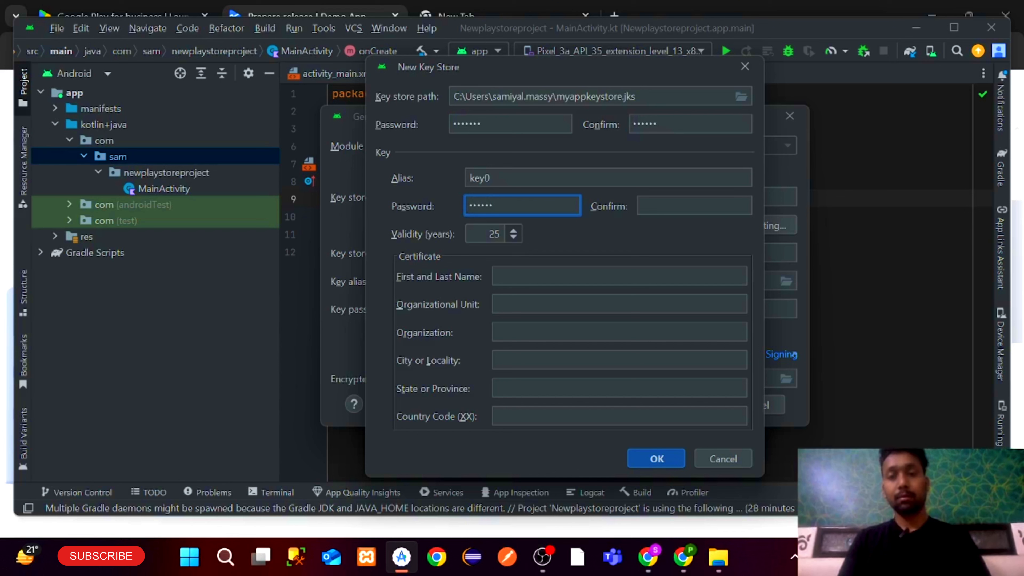
key(Tab)
text(1234)
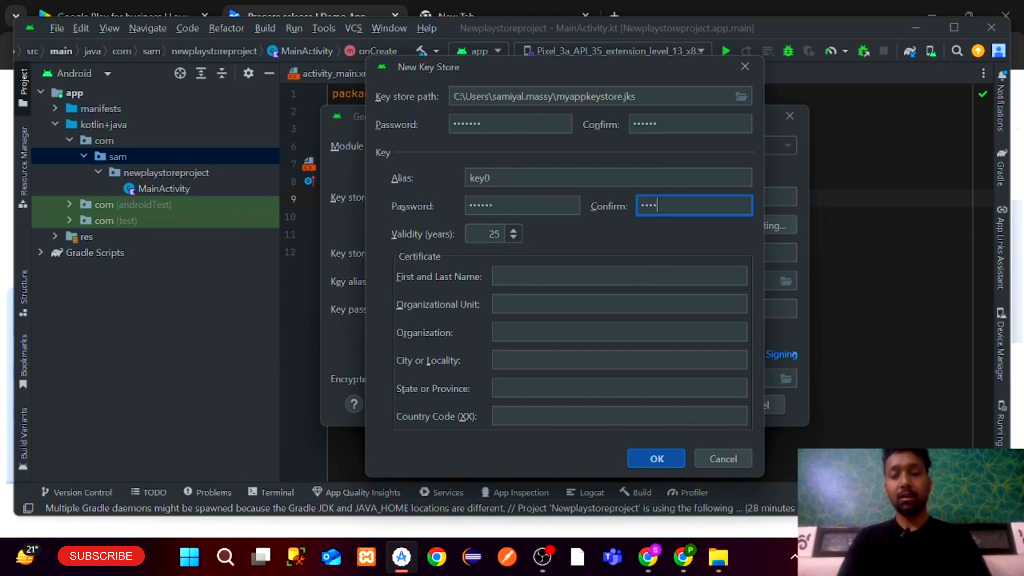
text(56)
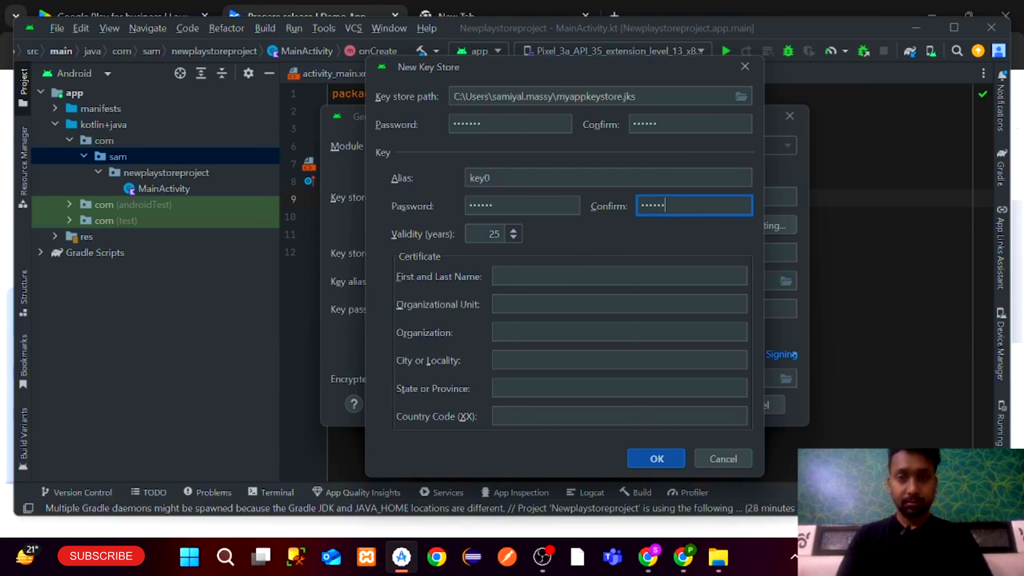
click(564, 178)
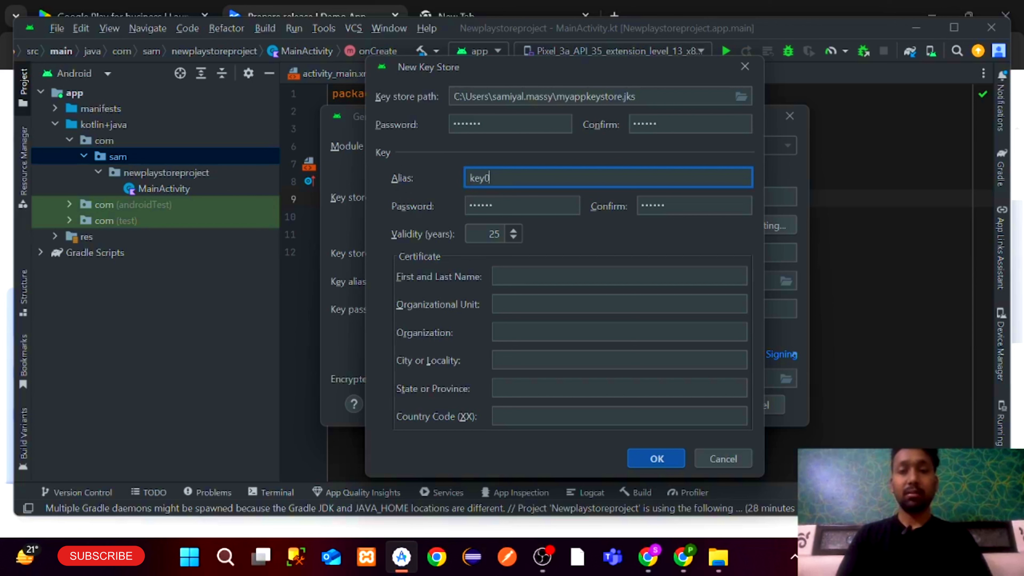
Fill the certificate's name, organizational unit, organization, city, and state delhi
click(536, 269)
text(sam)
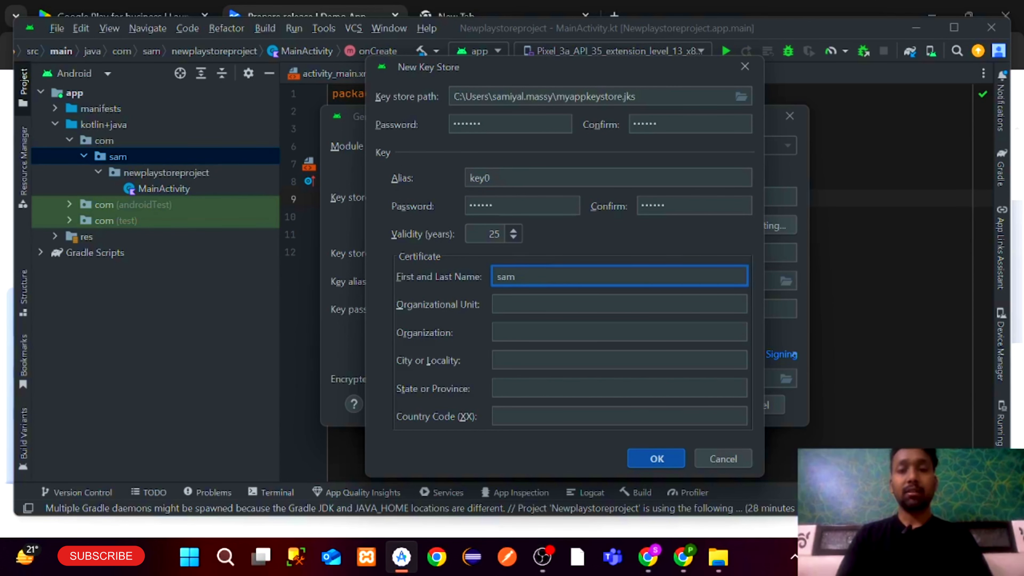
key(Tab)
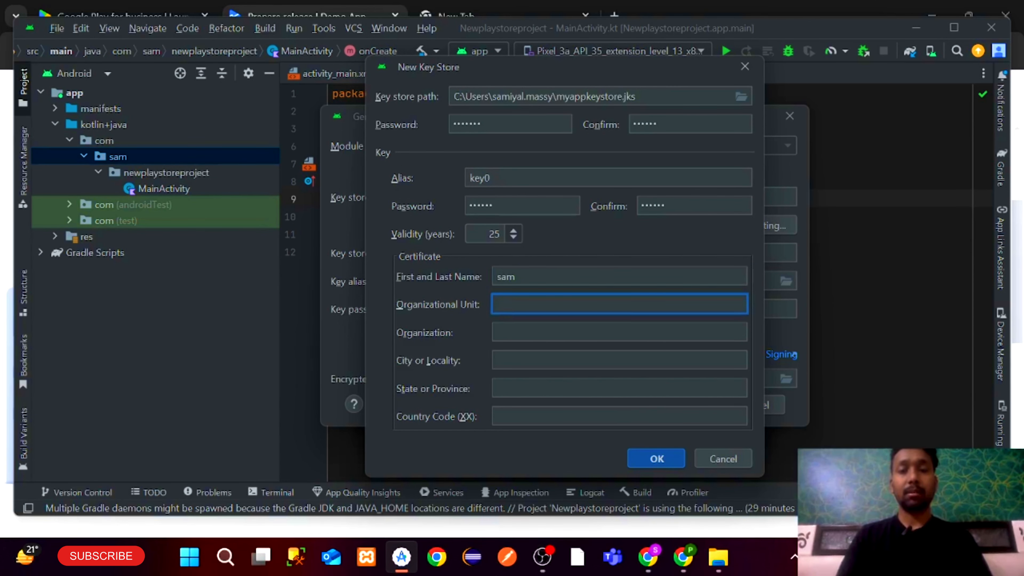
text(sam)
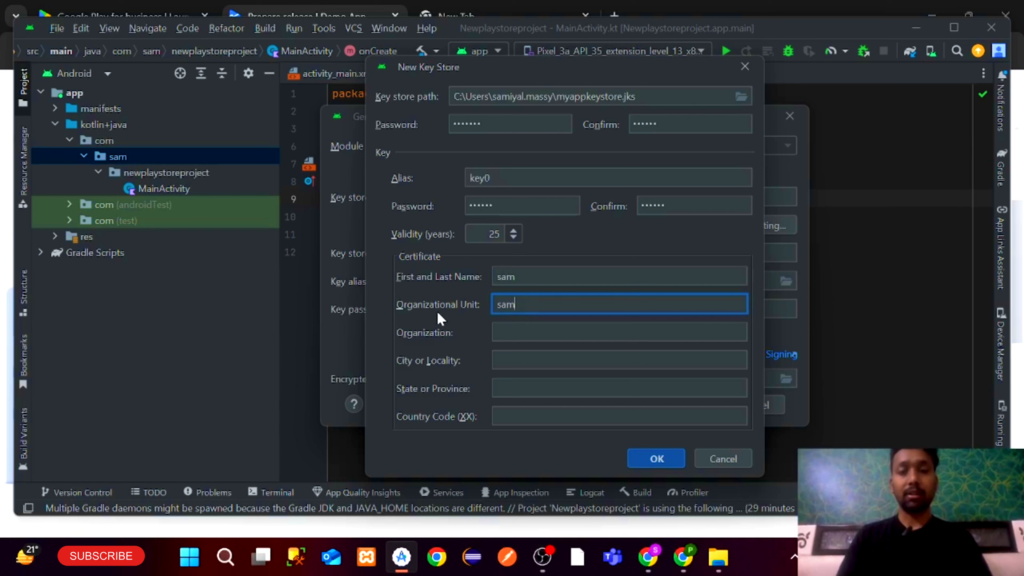
key(Tab)
text(sam)
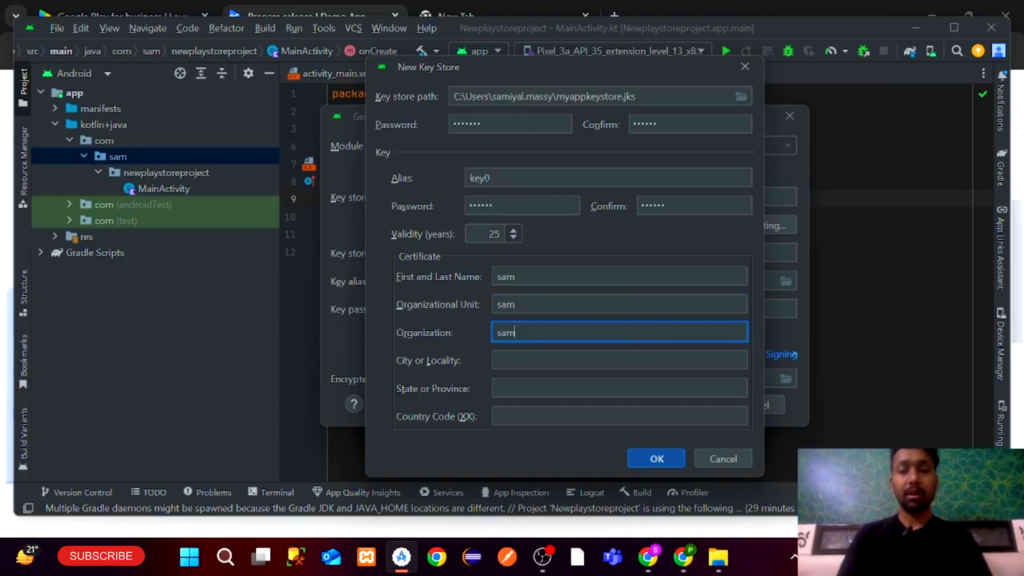
key(Tab)
text(deljhi)
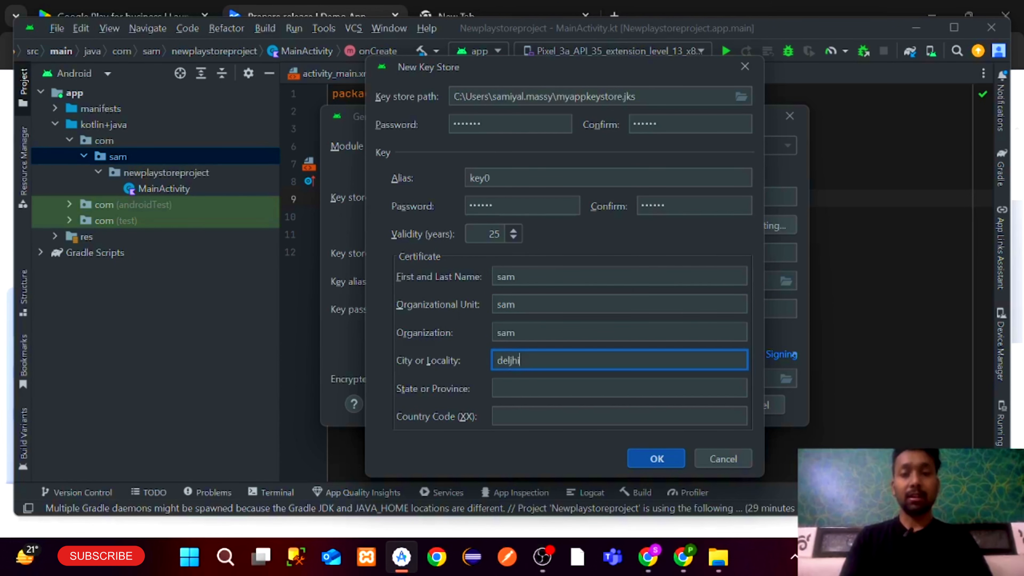
key(Tab)
text(delhi)
key(Tab)
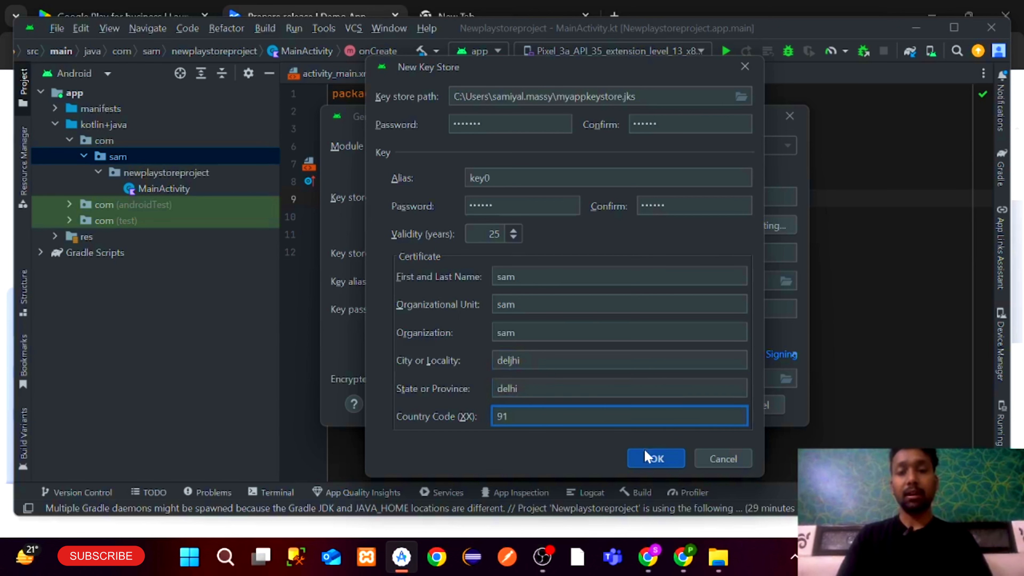
After the passwords-do-not-match error, re-enter the key store password
click(657, 459)
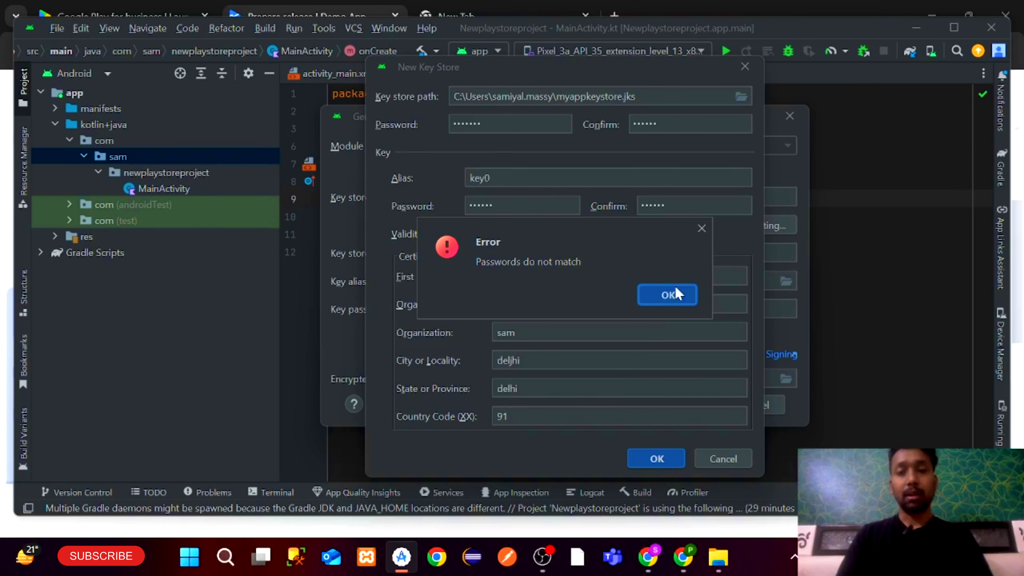
click(678, 297)
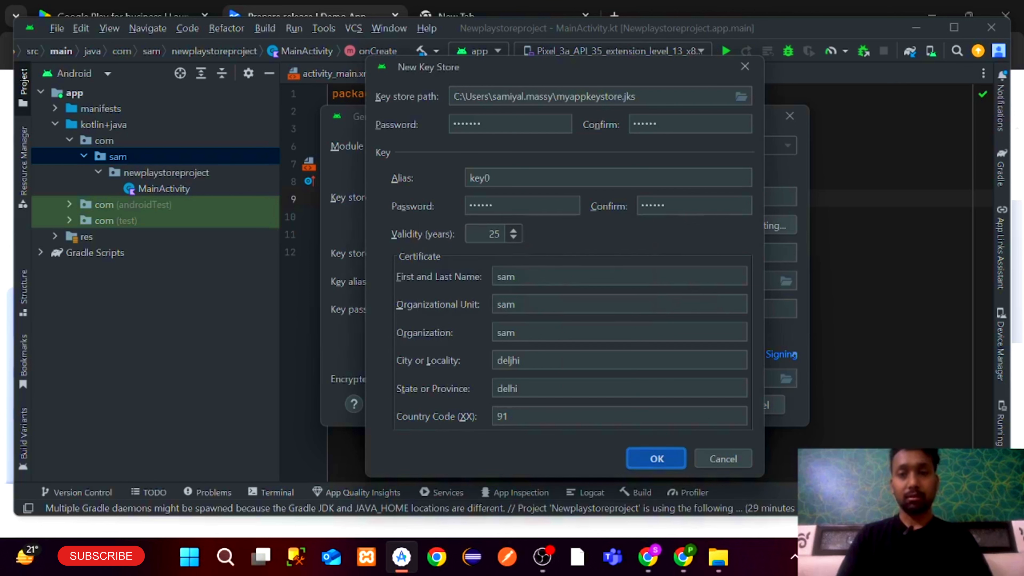
click(520, 205)
click(504, 124)
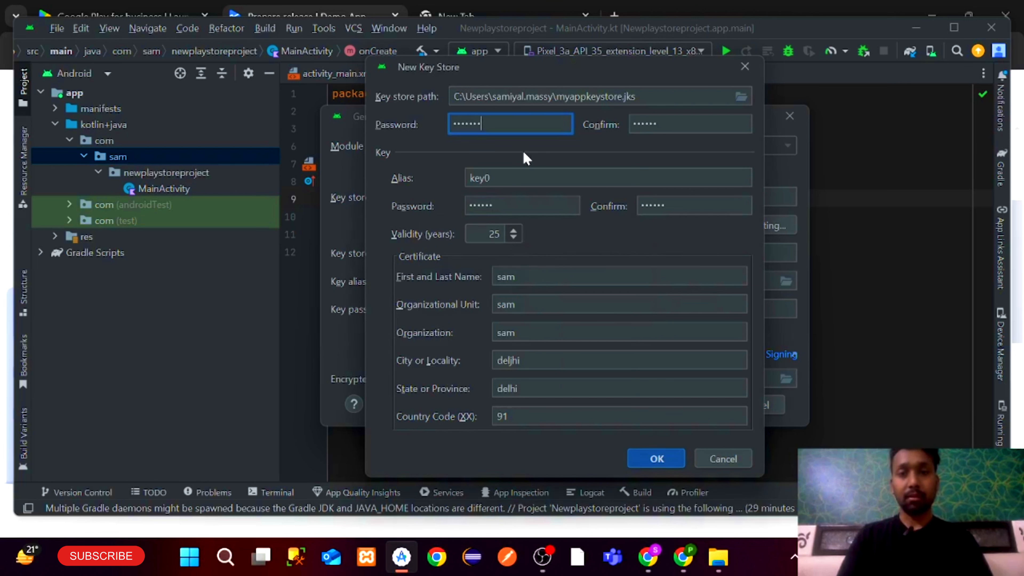
key(ctrl+a)
key(BackSpace)
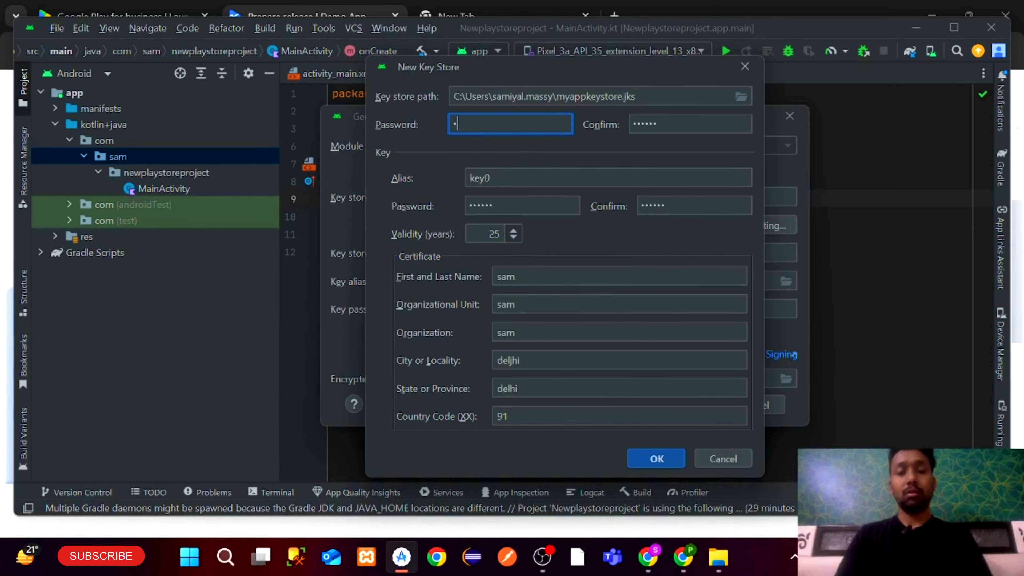
text(•••••)
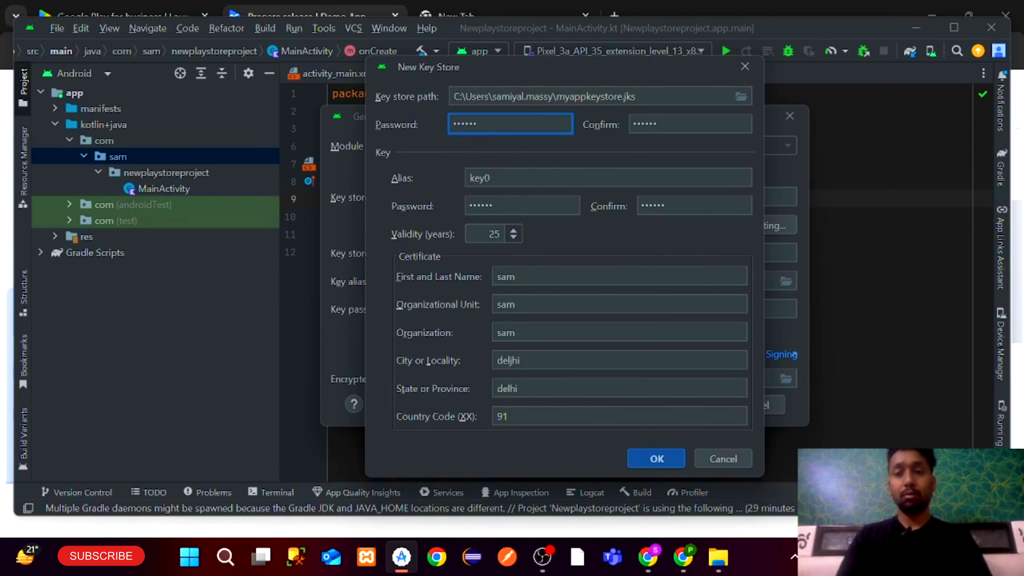
key(Tab)
Redo the confirmation and key passwords, then save the myappkeystore.jks key store with alias key0
key(ctrl+a)
key(BackSpace)
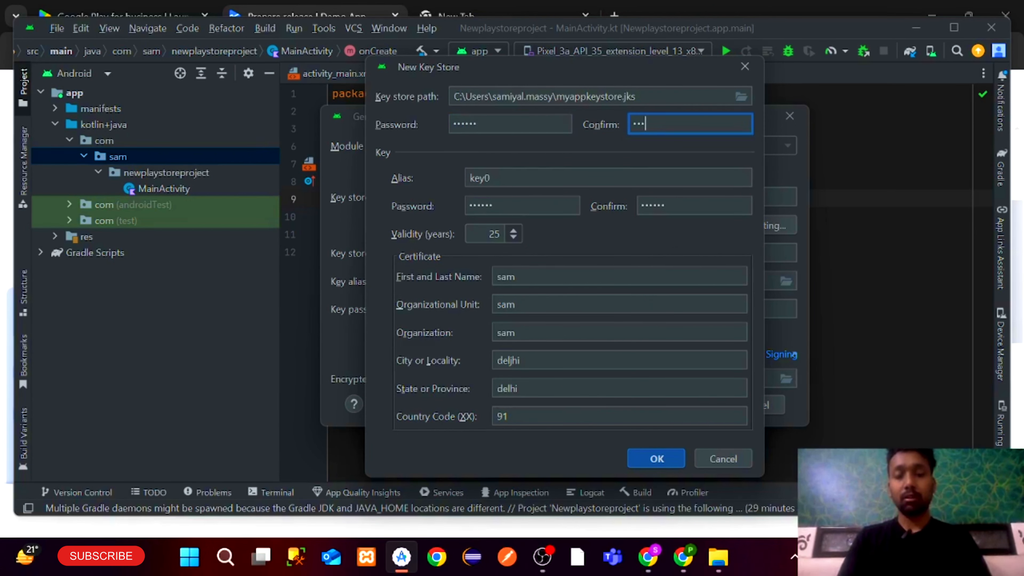
click(492, 205)
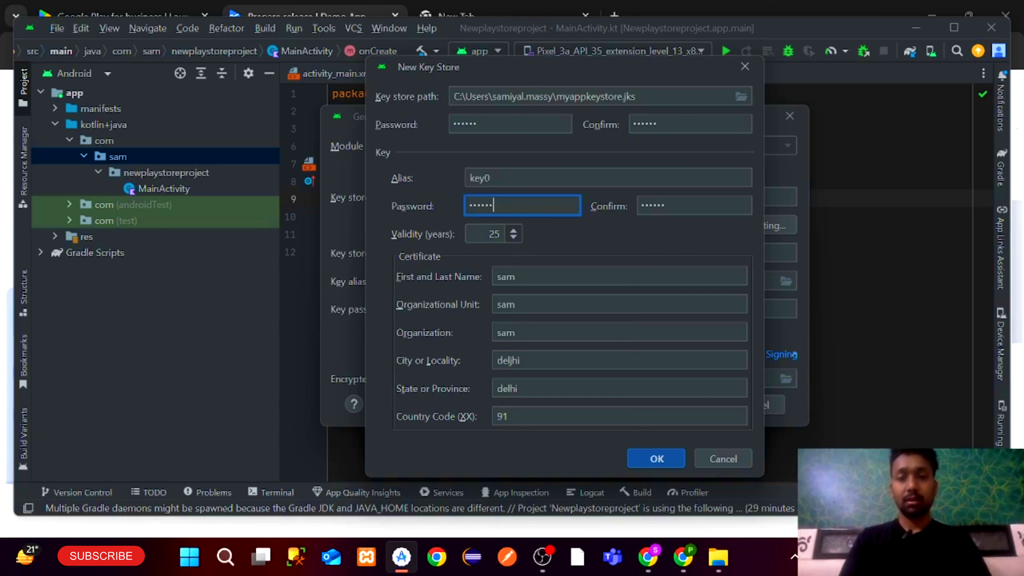
key(ctrl+a)
key(BackSpace)
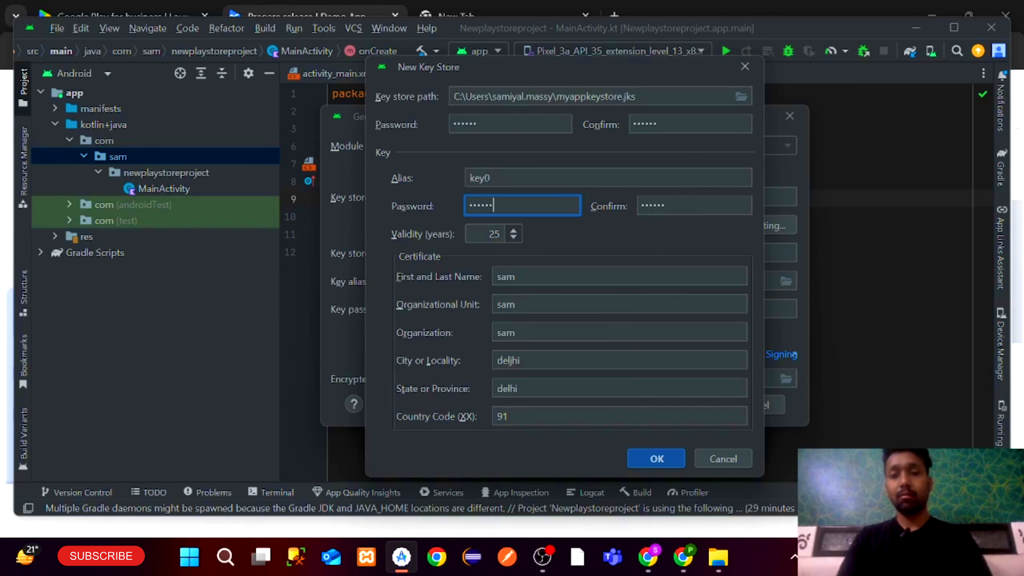
key(Tab)
text(•••)
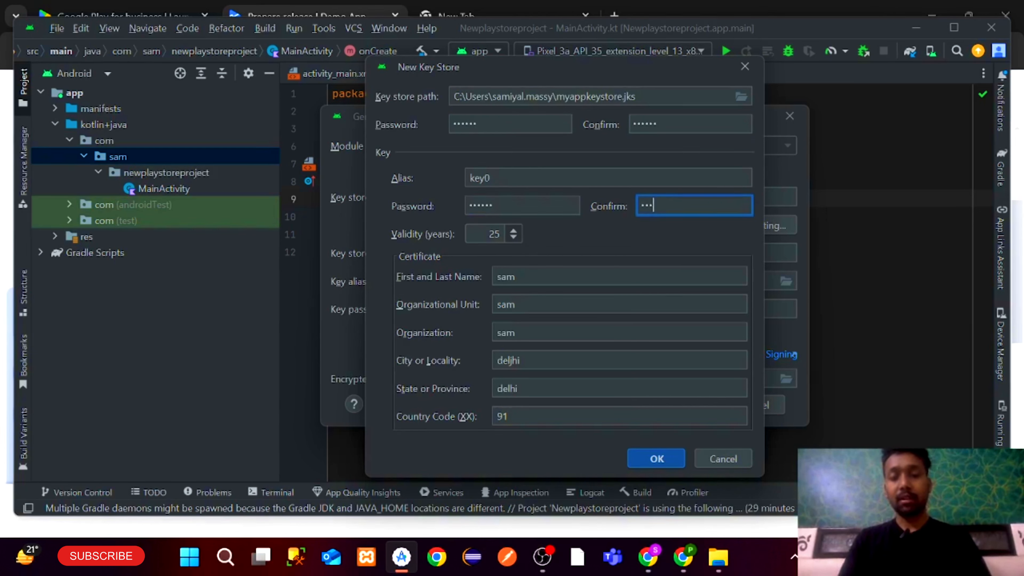
click(655, 460)
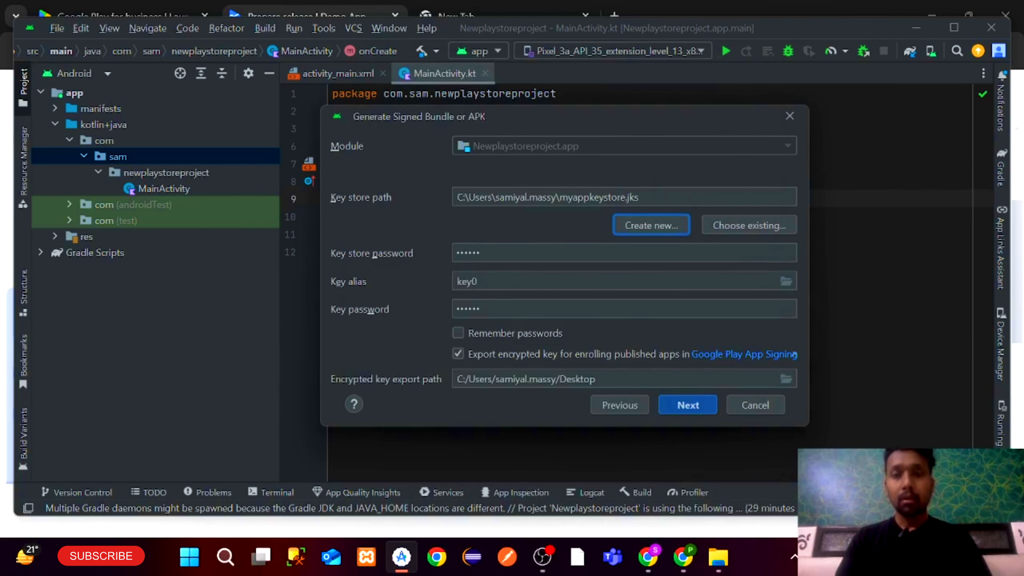
Remember passwords, pick the release variant and create the signed bundle, which fails in MainActivity.kt
click(458, 333)
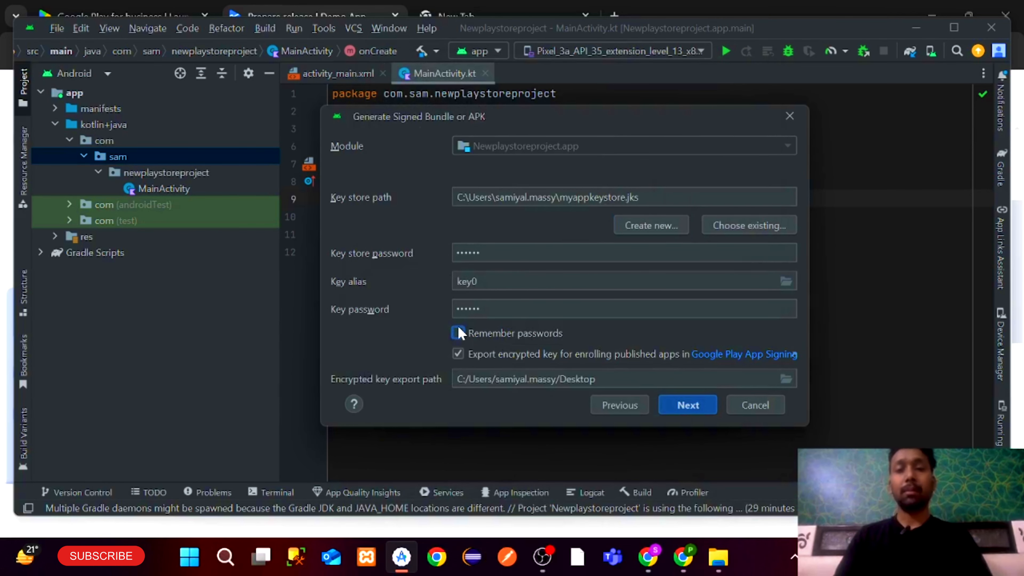
click(669, 406)
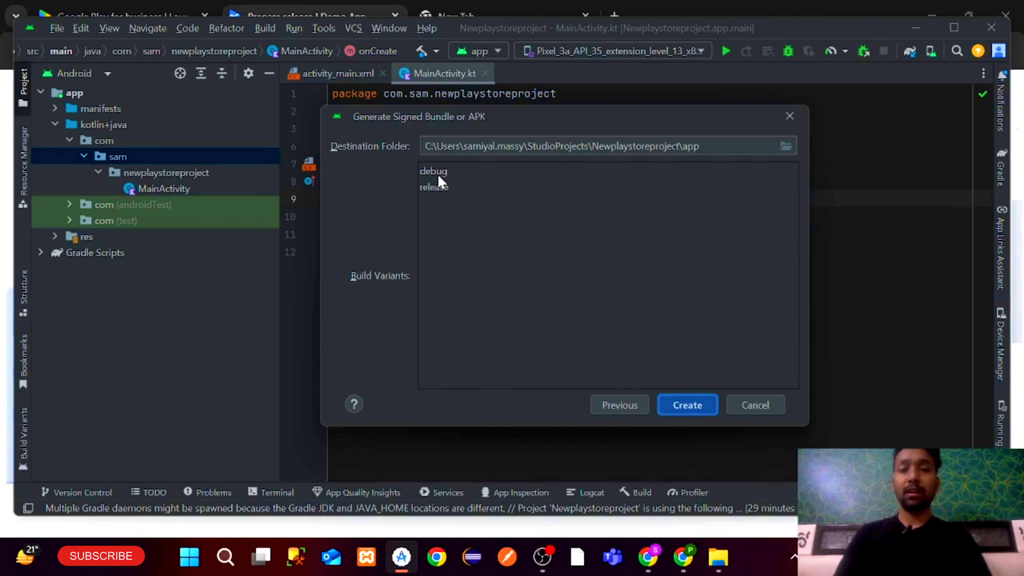
click(448, 187)
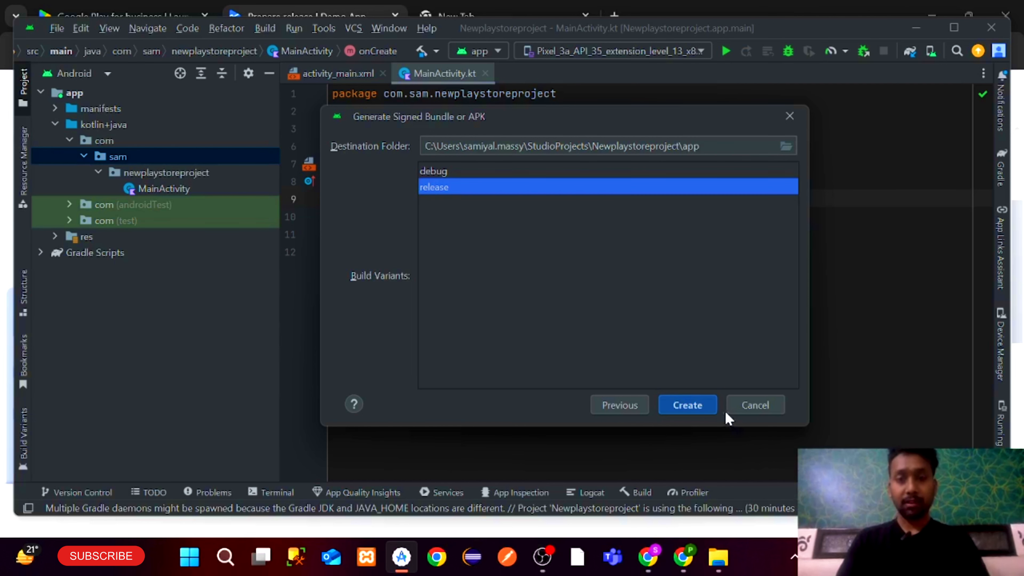
click(687, 397)
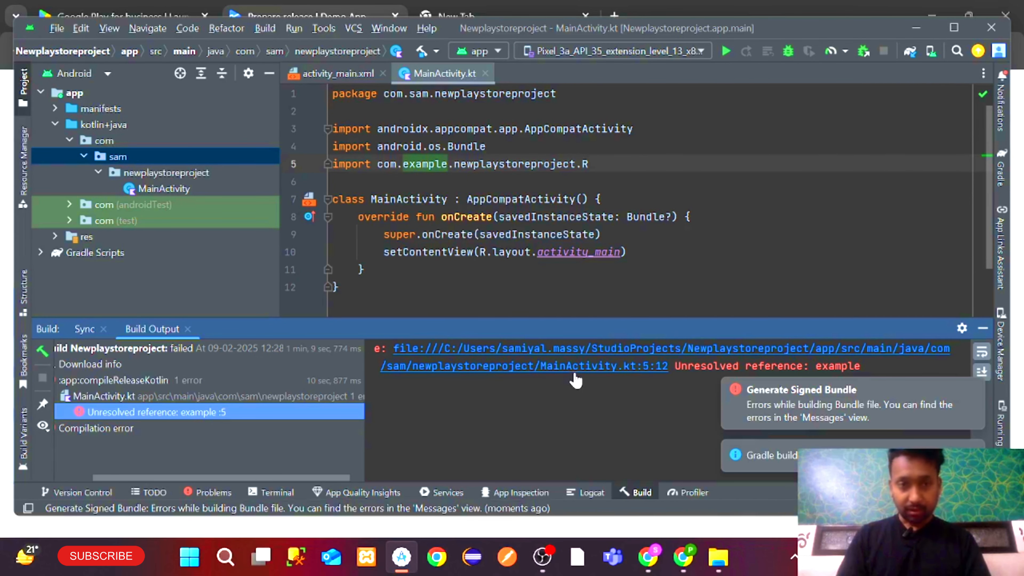
Inspect the unresolved R import in MainActivity.kt and search the project for the old package name
click(574, 367)
key(BackSpace)
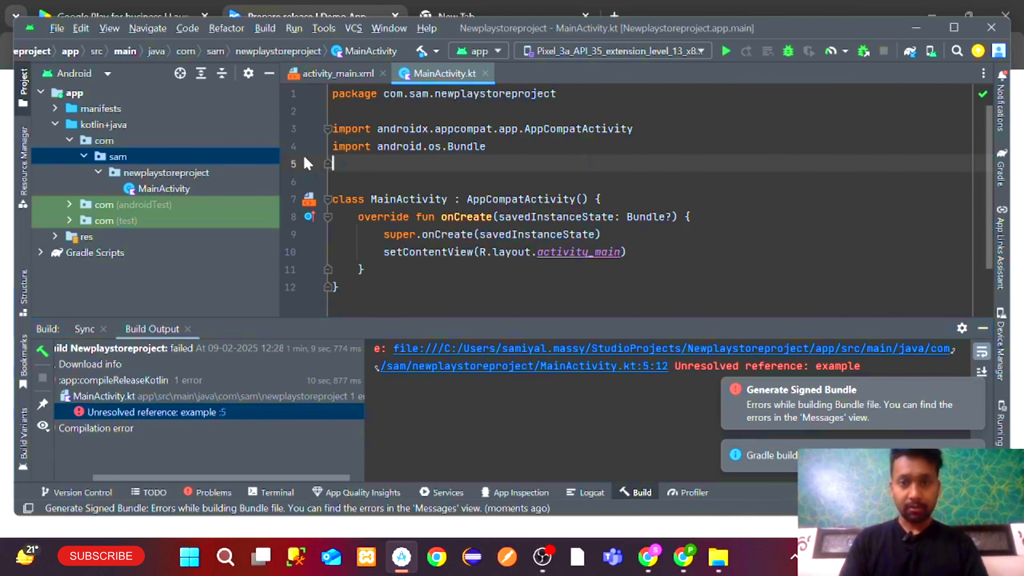
mouse_move(483, 252)
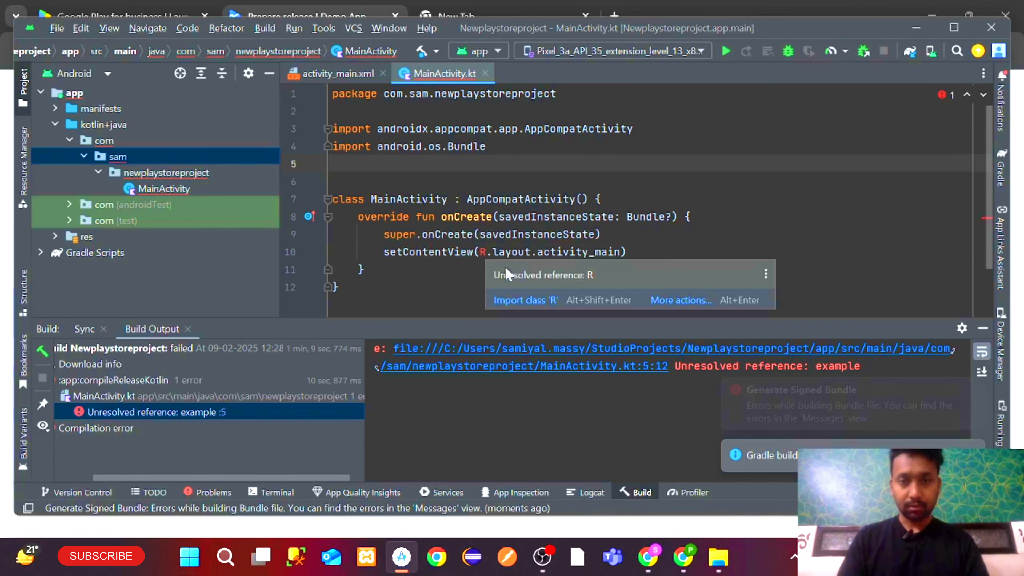
click(664, 297)
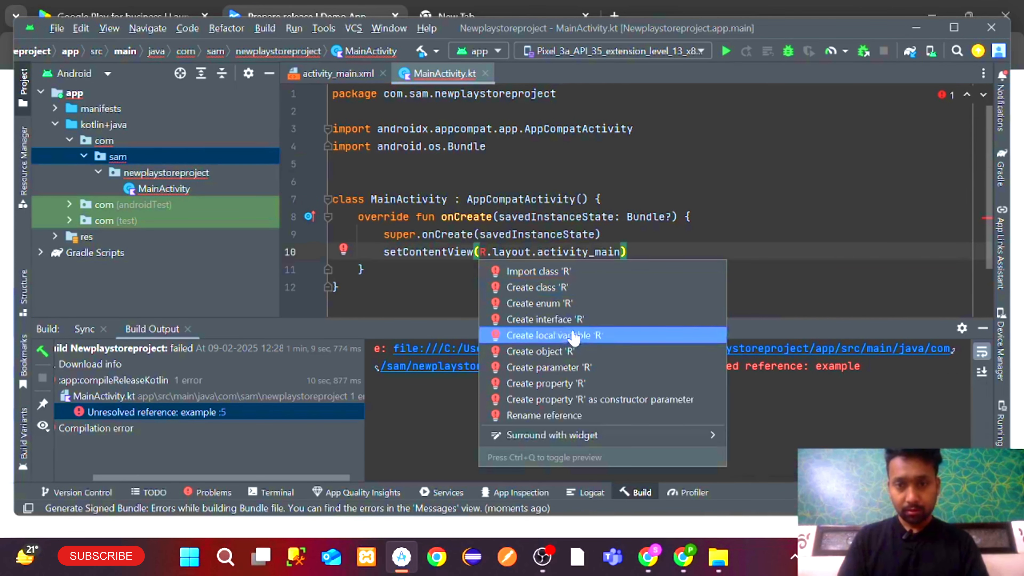
click(550, 215)
key(ctrl+shift+f)
key(Right)
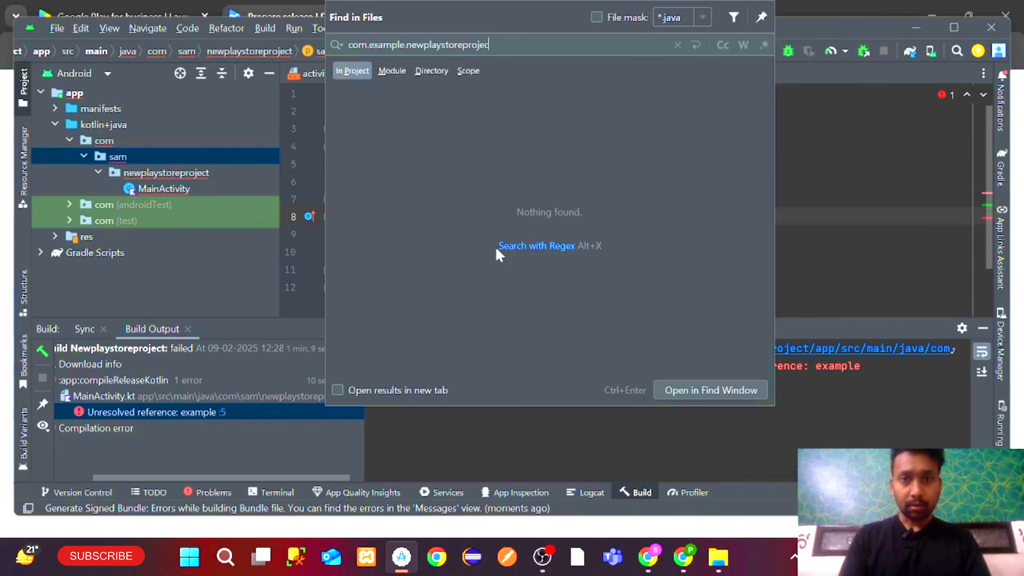
click(793, 249)
mouse_move(482, 252)
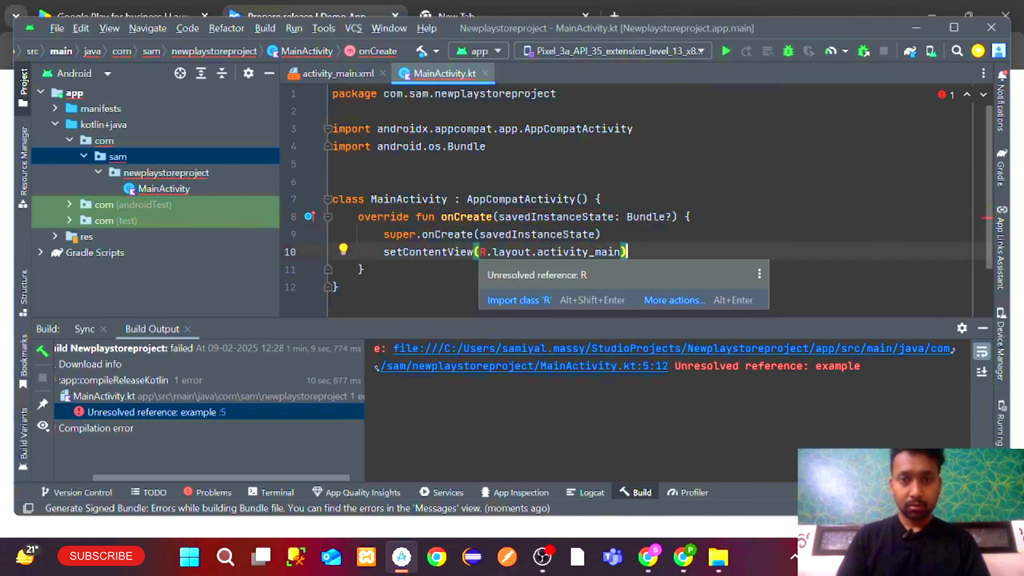
key(ctrl+z)
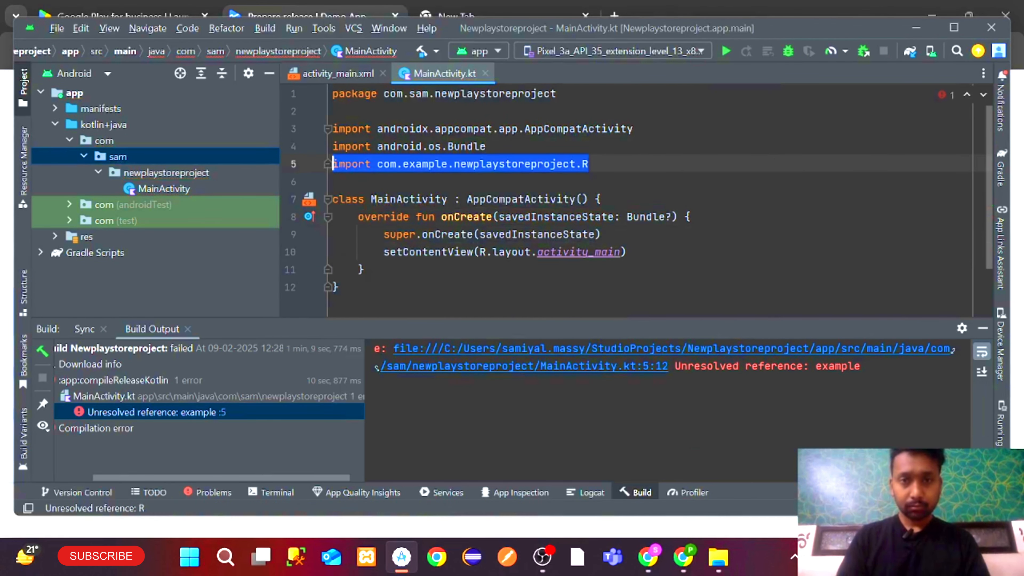
Edit the R import's package name, replacing 'example' with 'sam'
click(466, 163)
key(Left)
key(Left)
key(Left)
key(BackSpace)
key(BackSpace)
key(BackSpace)
key(BackSpace)
key(BackSpace)
key(BackSpace)
key(BackSpace)
text(sam)
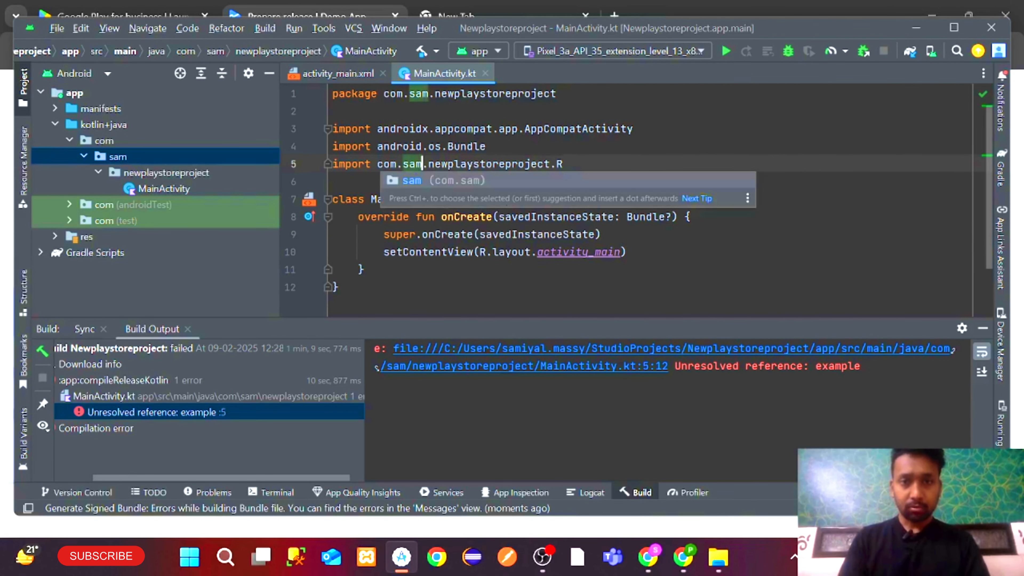
click(558, 94)
Check the app label in the manifest and search the project again for the old package name
double_click(101, 109)
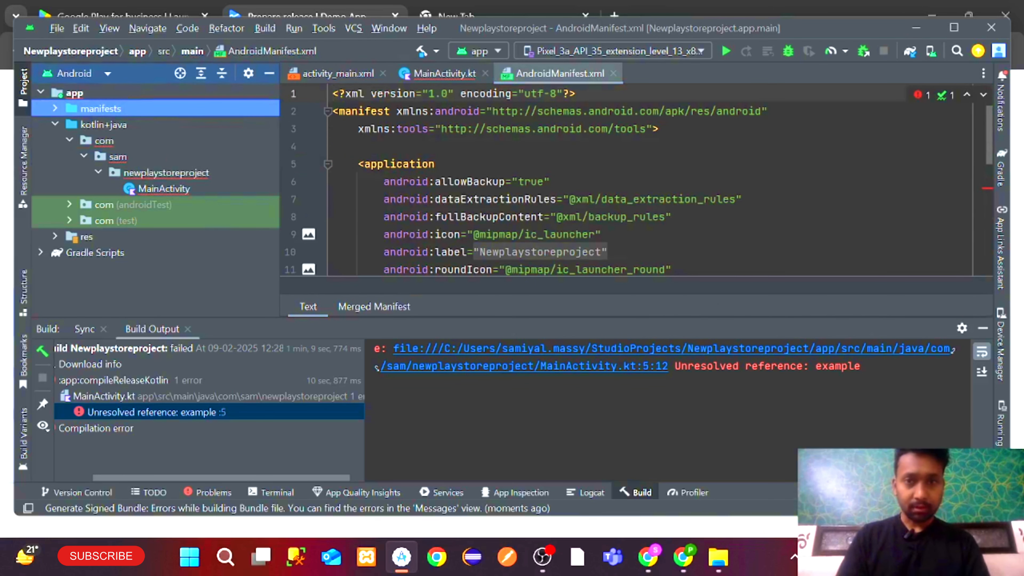
scroll(604, 182, down, 2)
scroll(605, 181, up, 1)
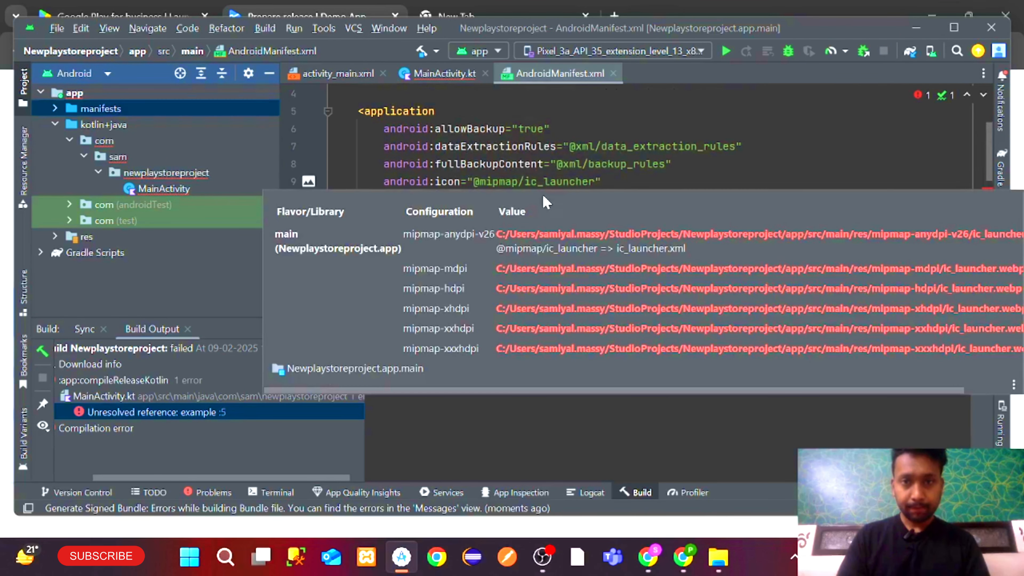
click(516, 199)
scroll(516, 199, down, 3)
scroll(637, 179, down, 2)
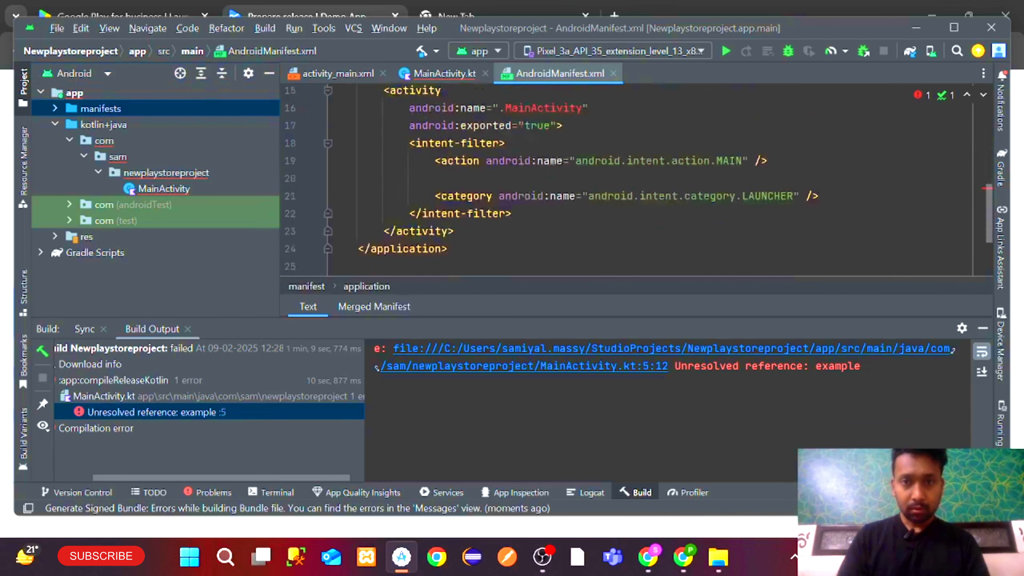
scroll(637, 179, up, 5)
click(494, 177)
key(ctrl+shift+f)
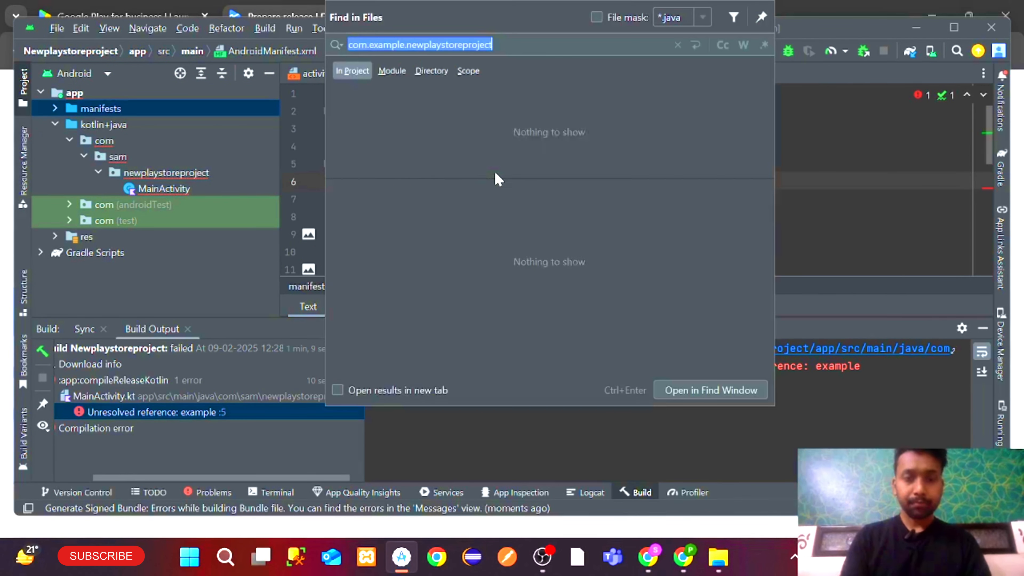
click(822, 145)
Delete the R import line in MainActivity.kt
click(443, 73)
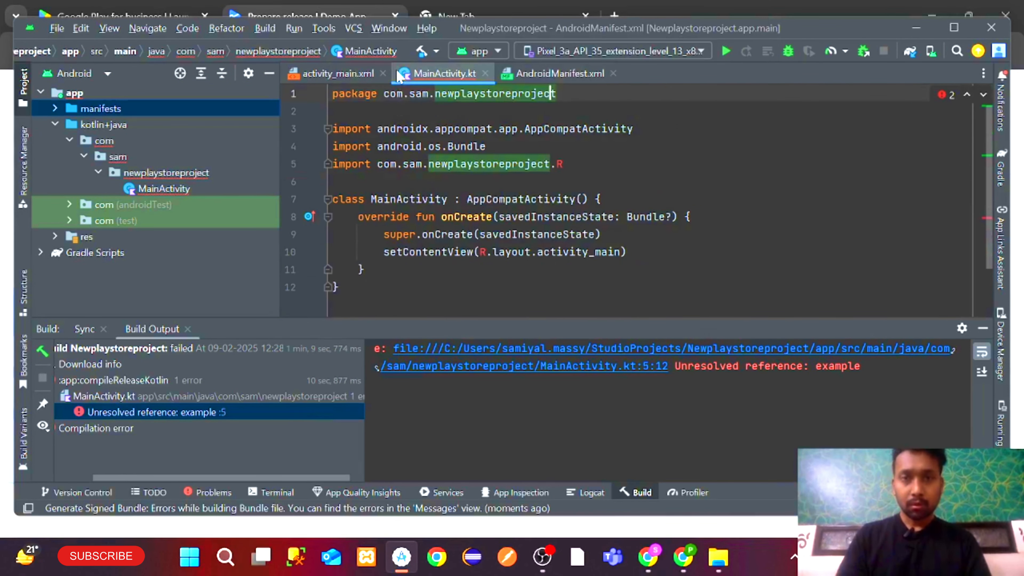
click(532, 234)
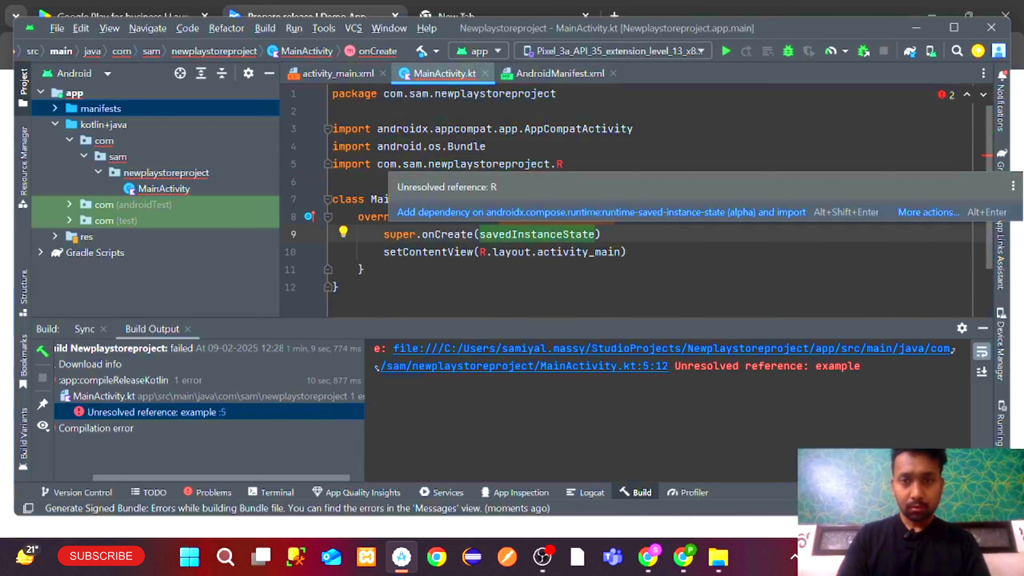
click(558, 164)
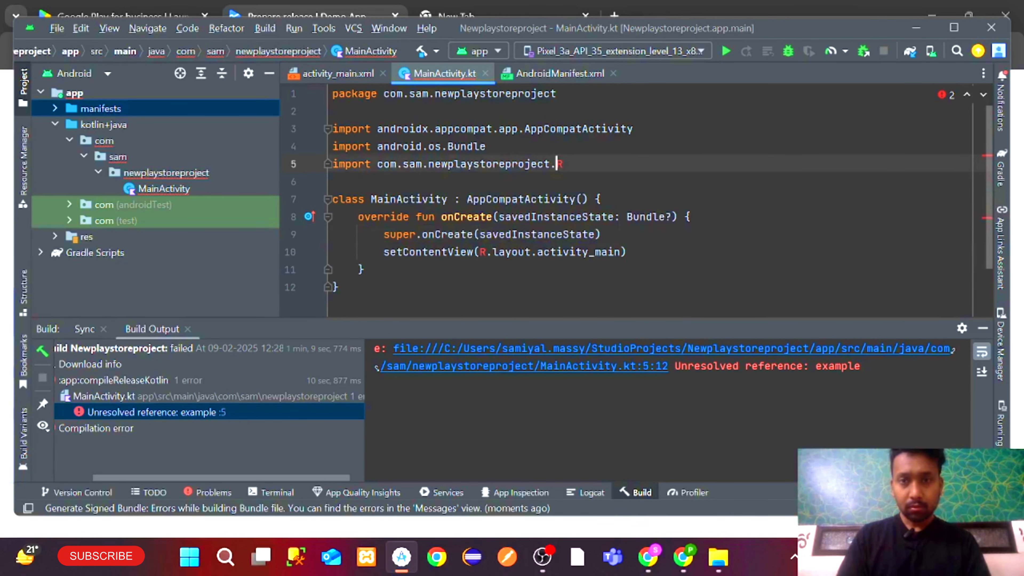
click(563, 164)
drag(563, 164, 332, 169)
key(BackSpace)
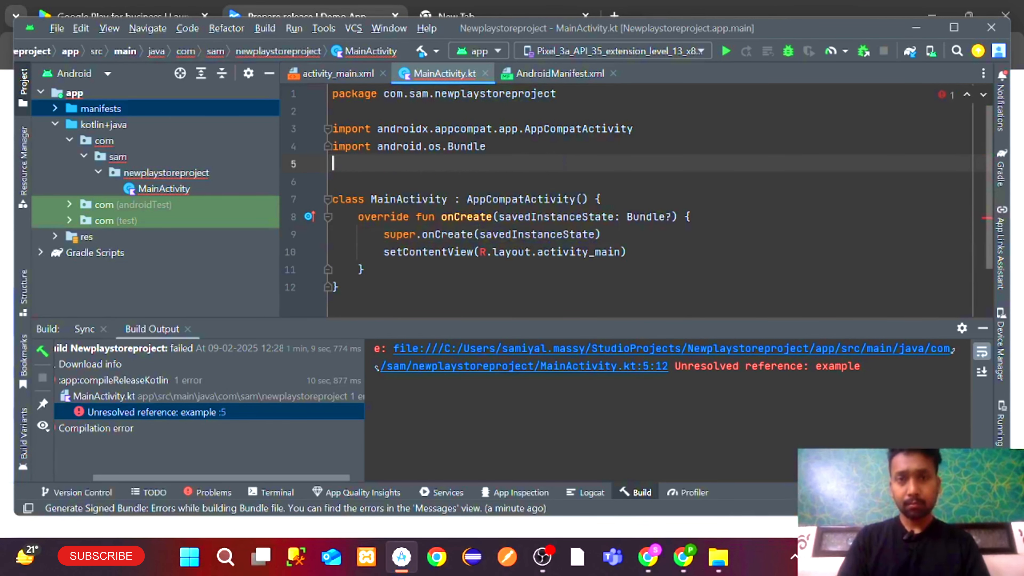
Auto-import the R class, then undo the re-added import
click(549, 305)
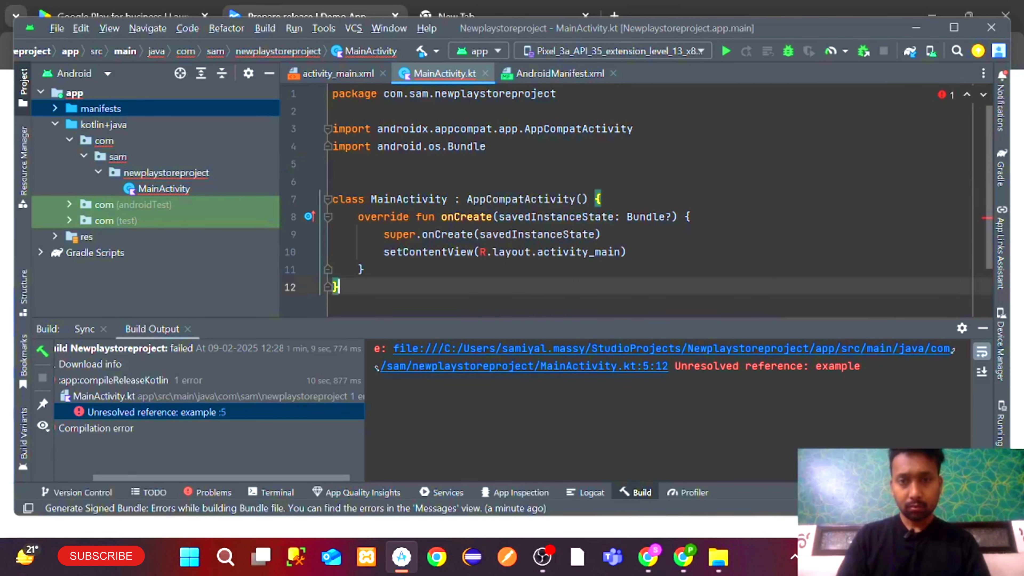
mouse_move(483, 253)
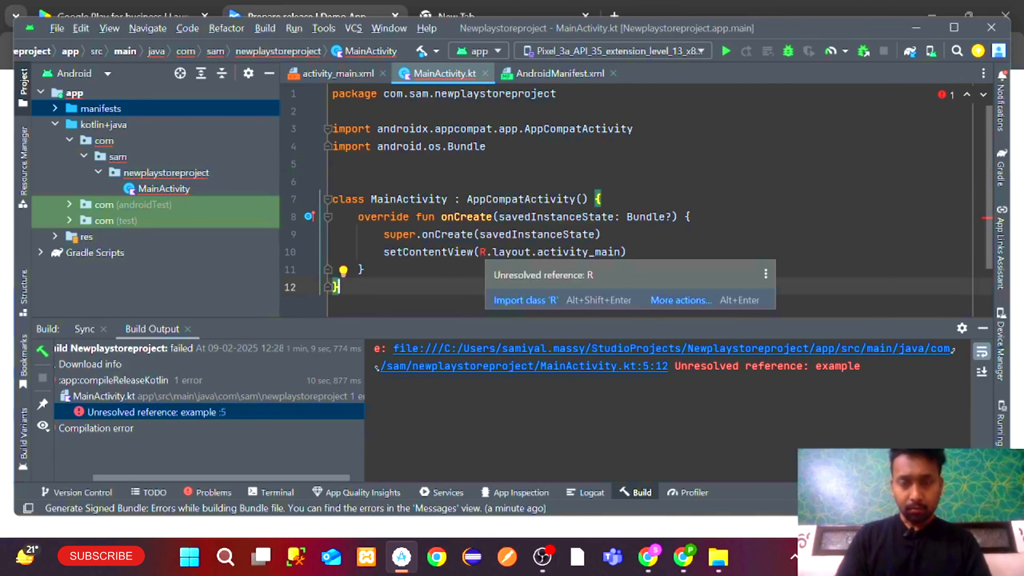
click(513, 303)
click(576, 217)
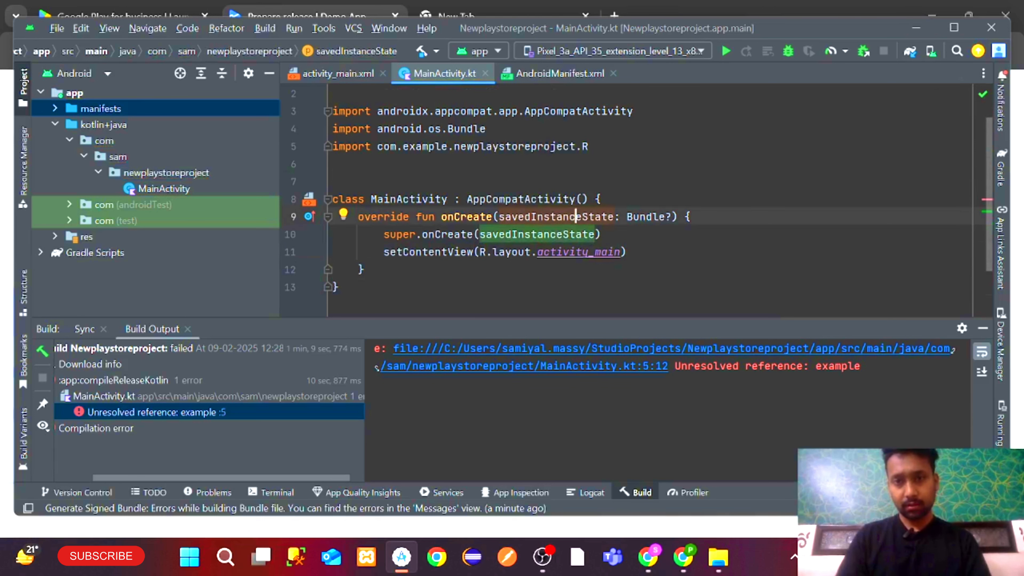
click(480, 252)
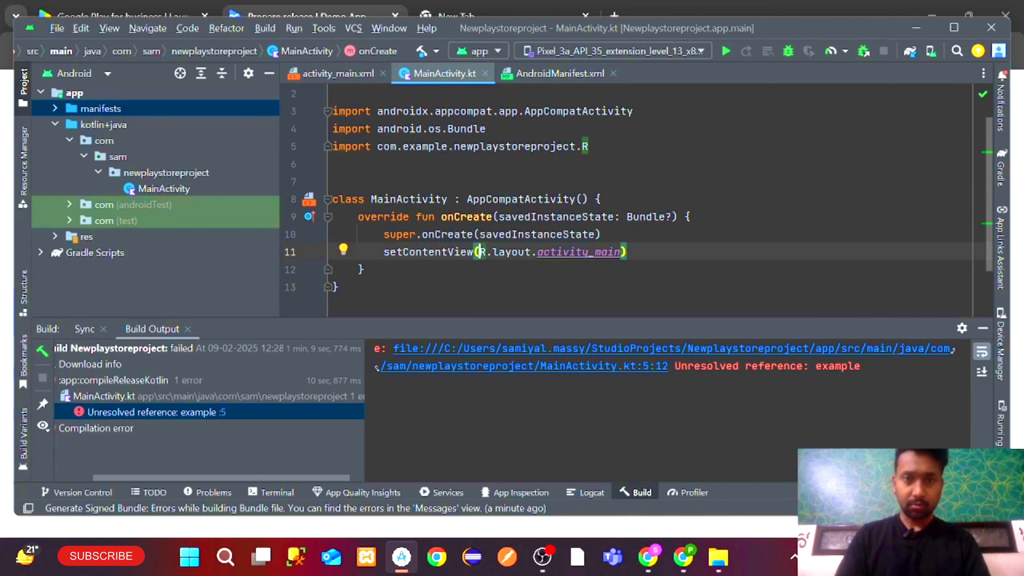
key(ctrl+z)
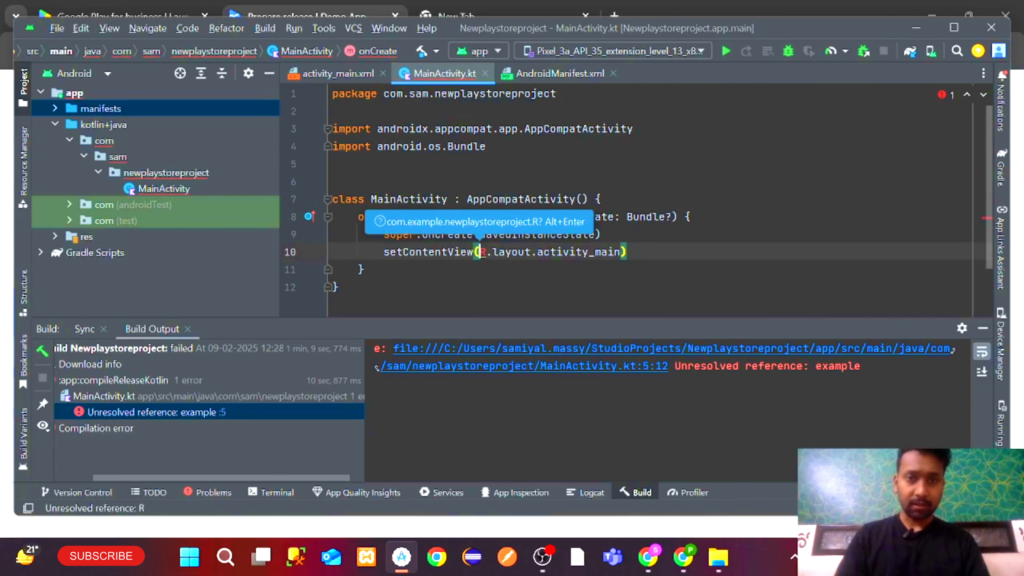
mouse_move(481, 251)
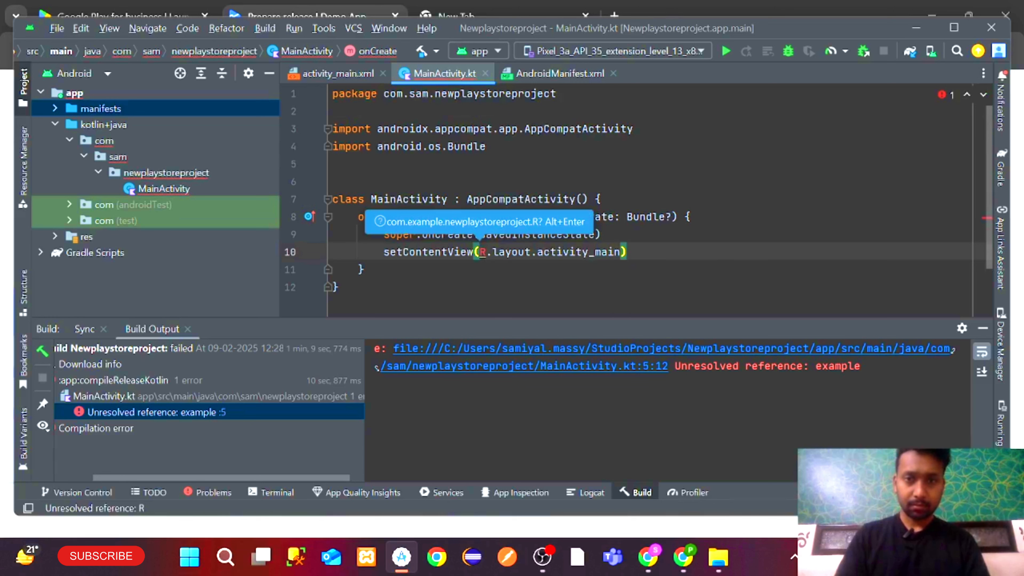
Open build.gradle.kts (Project) and build.gradle.kts (Module :app) from Gradle Scripts
double_click(91, 250)
double_click(108, 268)
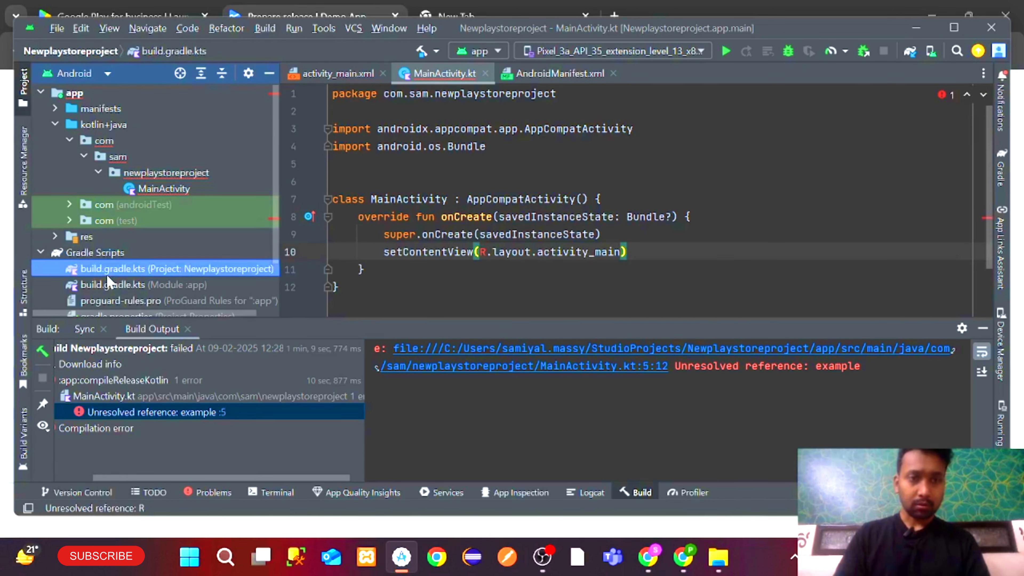
double_click(111, 284)
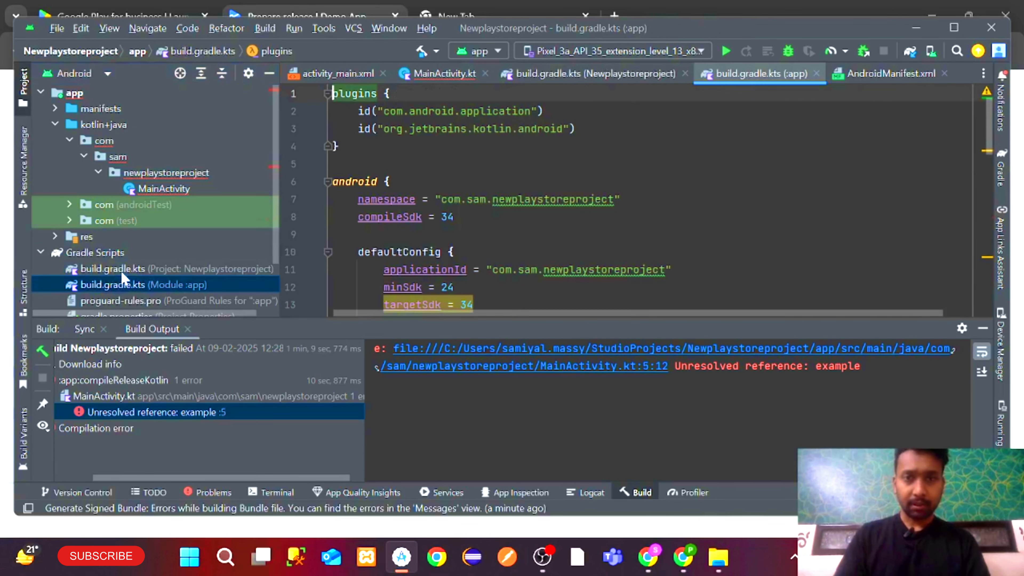
scroll(645, 198, down, 12)
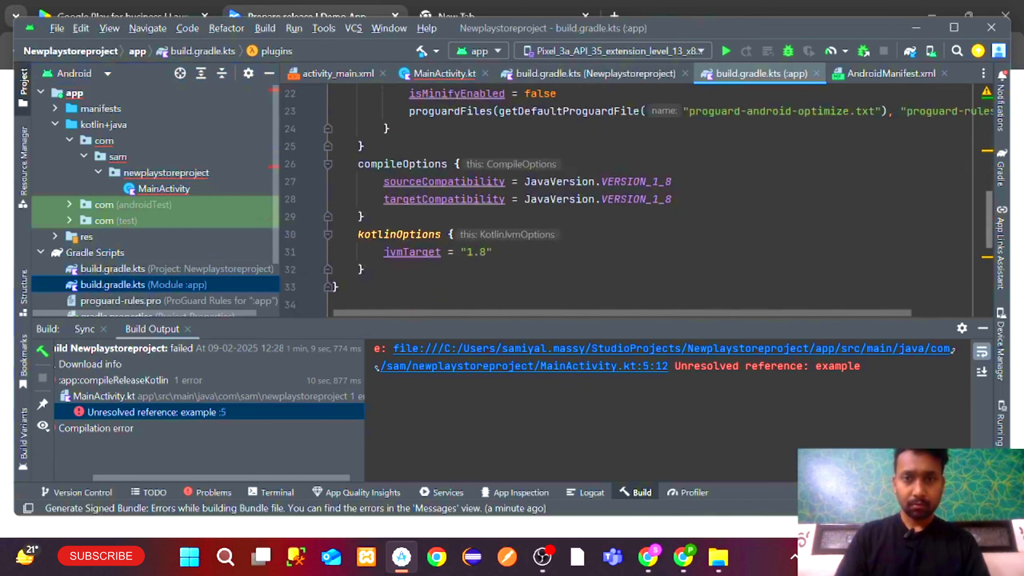
Clean the project and run a project-wide text search that finds nothing
click(265, 28)
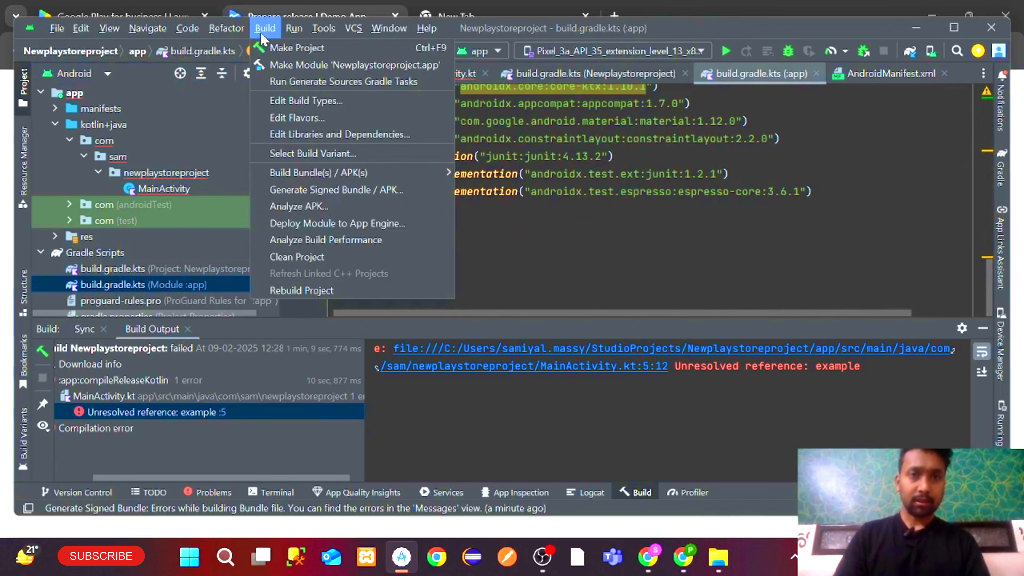
click(307, 258)
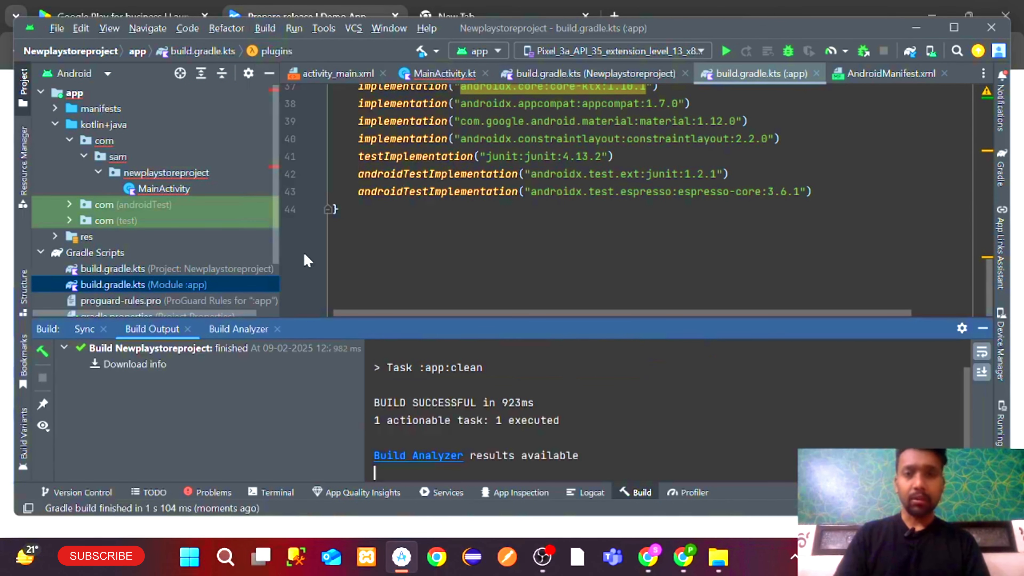
click(352, 191)
key(ctrl+shift+f)
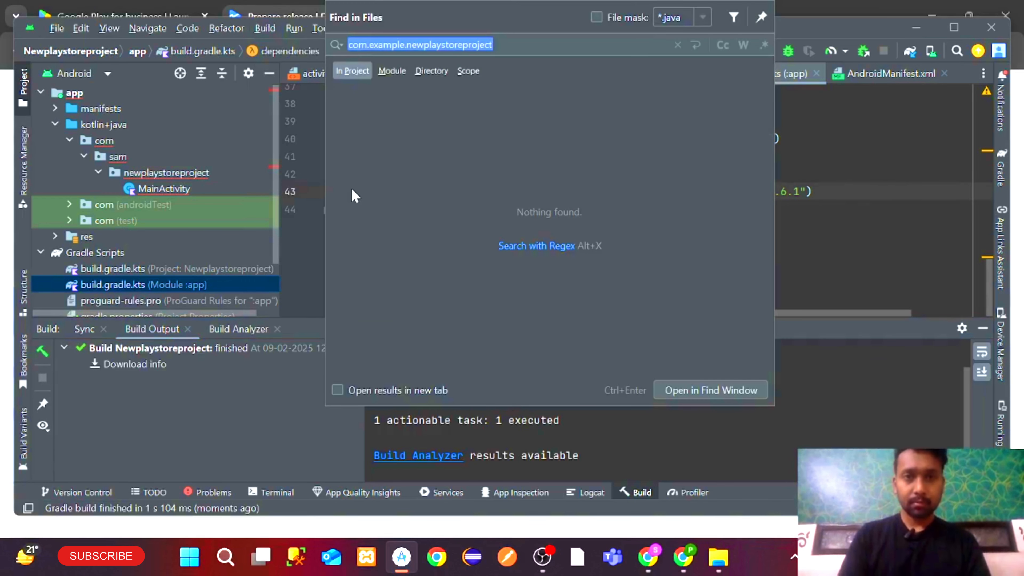
key(End)
key(BackSpace)
key(BackSpace)
key(BackSpace)
key(BackSpace)
key(BackSpace)
key(BackSpace)
key(BackSpace)
key(BackSpace)
key(BackSpace)
key(BackSpace)
key(BackSpace)
key(BackSpace)
key(BackSpace)
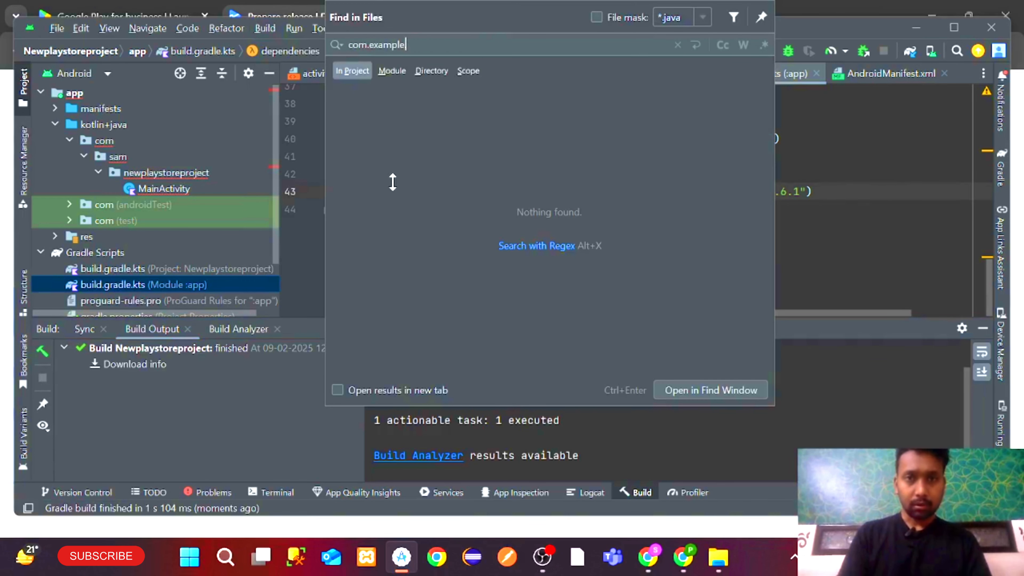
click(221, 220)
click(221, 220)
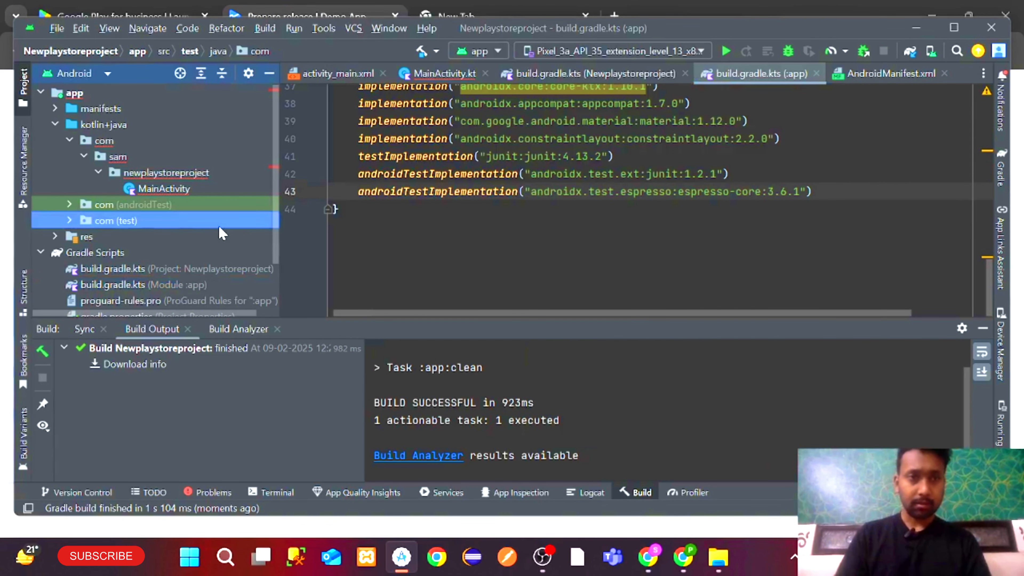
scroll(151, 204, down, 2)
scroll(151, 205, up, 3)
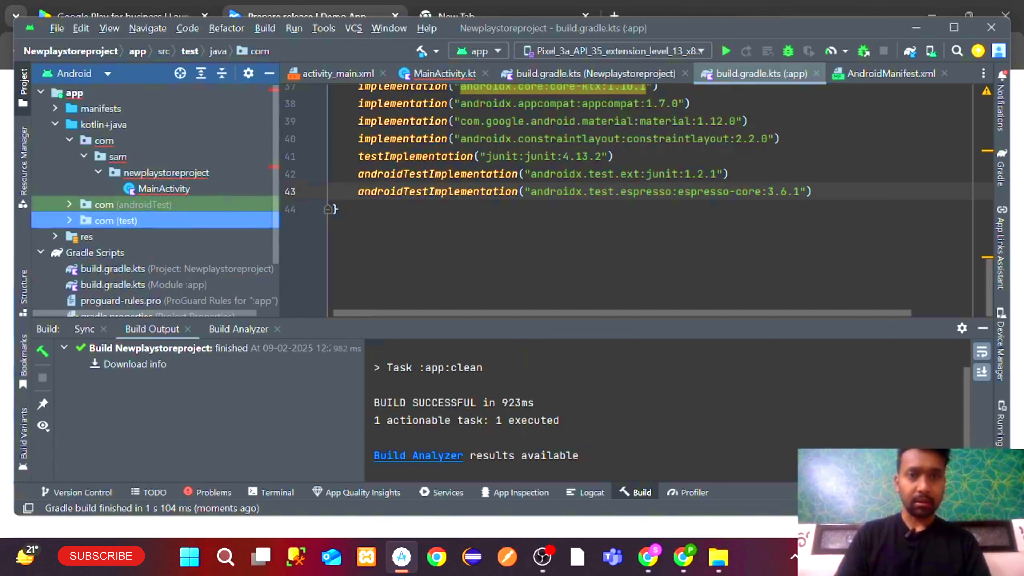
click(464, 242)
In MainActivity.kt, auto-import the R class and undo it again
click(440, 75)
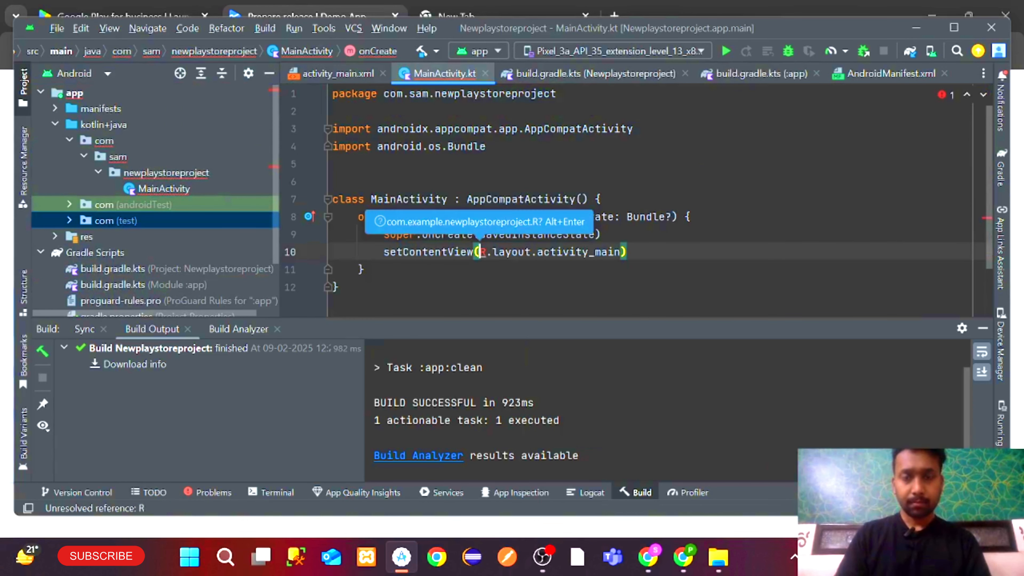
mouse_move(482, 252)
click(522, 303)
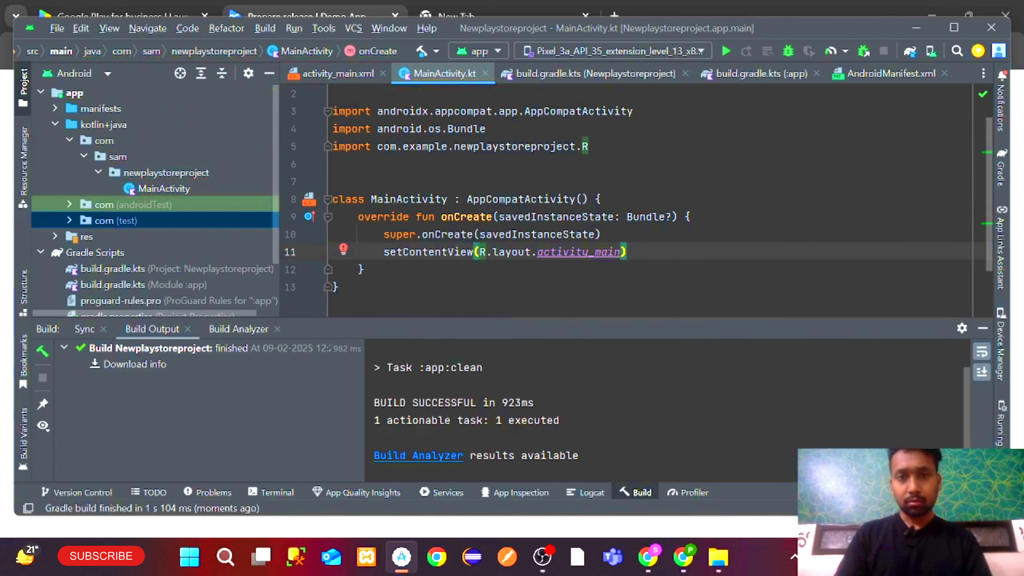
key(ctrl+z)
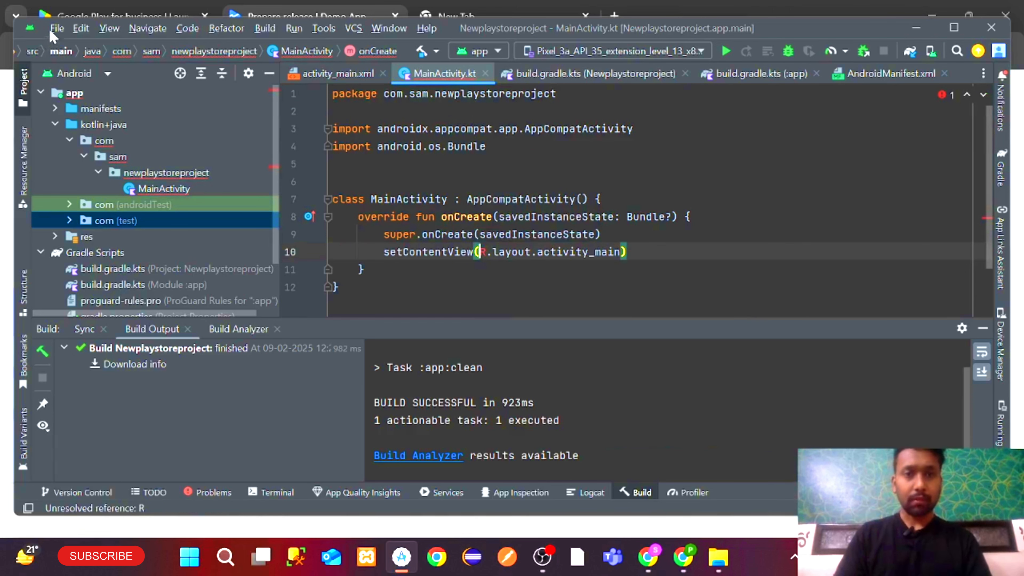
Invalidate caches, also clearing file system cache, Local History and VCS Log caches, and restart
click(50, 29)
click(90, 285)
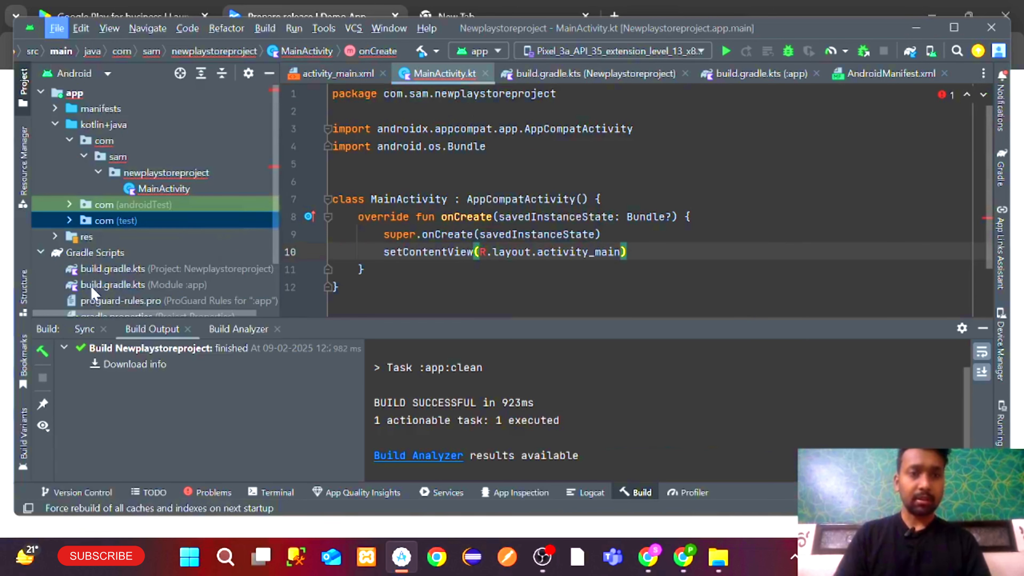
click(337, 268)
click(337, 290)
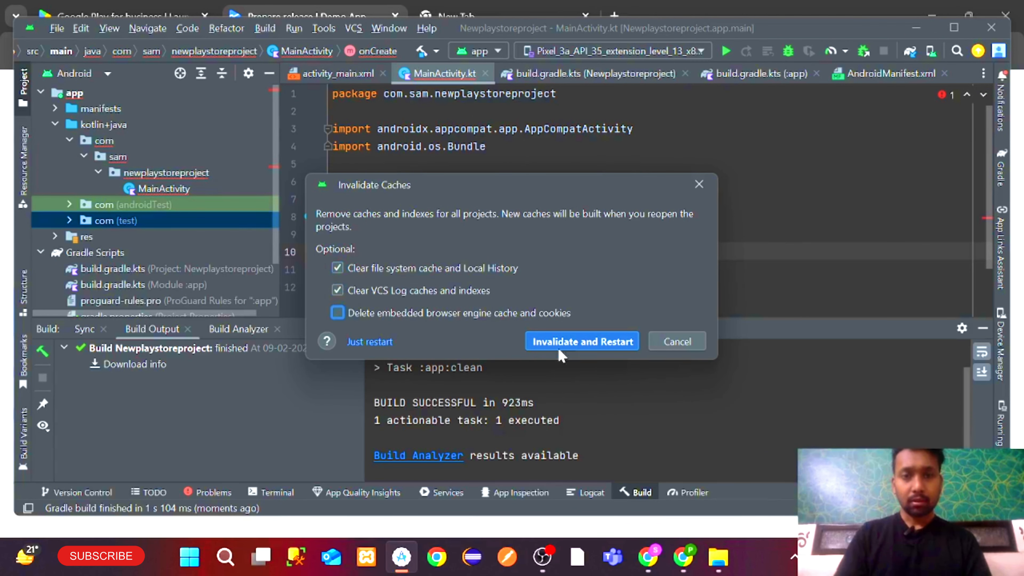
click(571, 342)
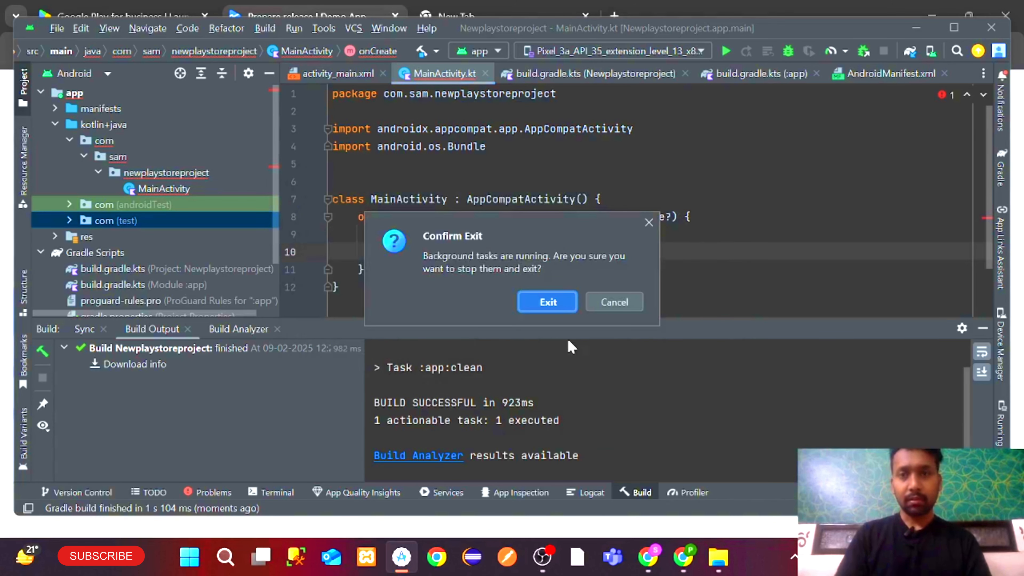
Enter 'Release 1' as the release name
scroll(564, 363, down, 5)
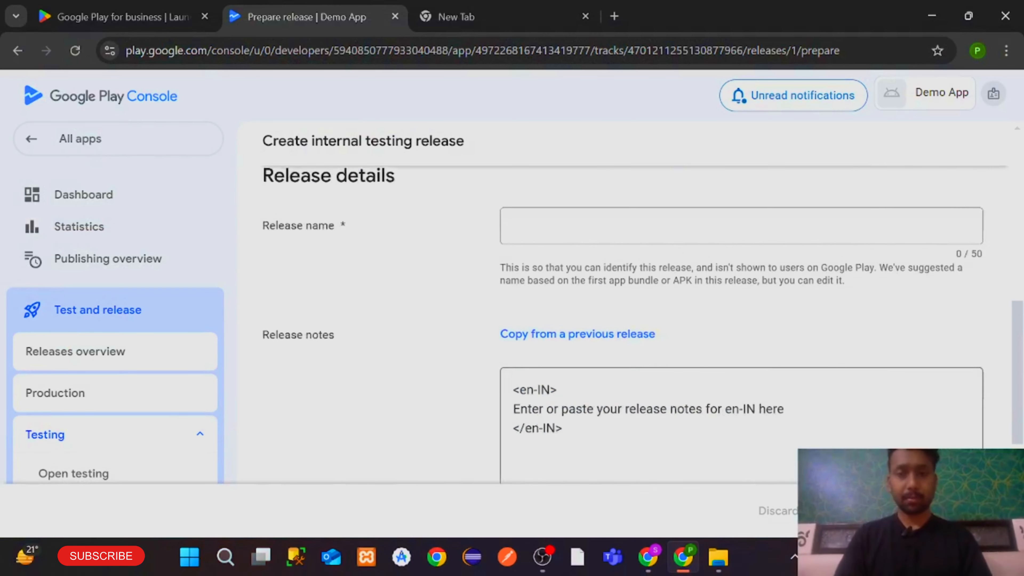
scroll(562, 390, up, 1)
click(565, 262)
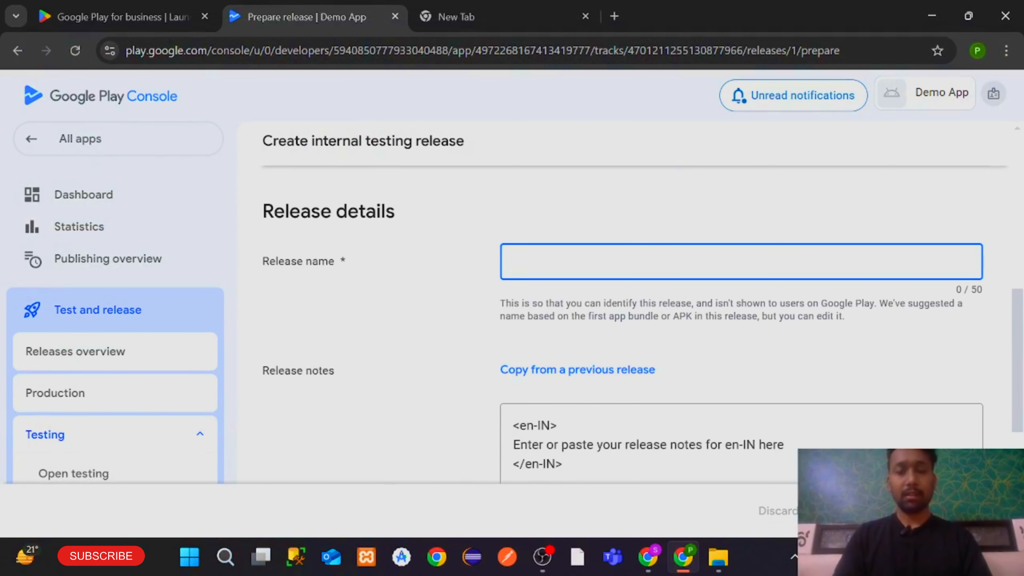
text(Rel)
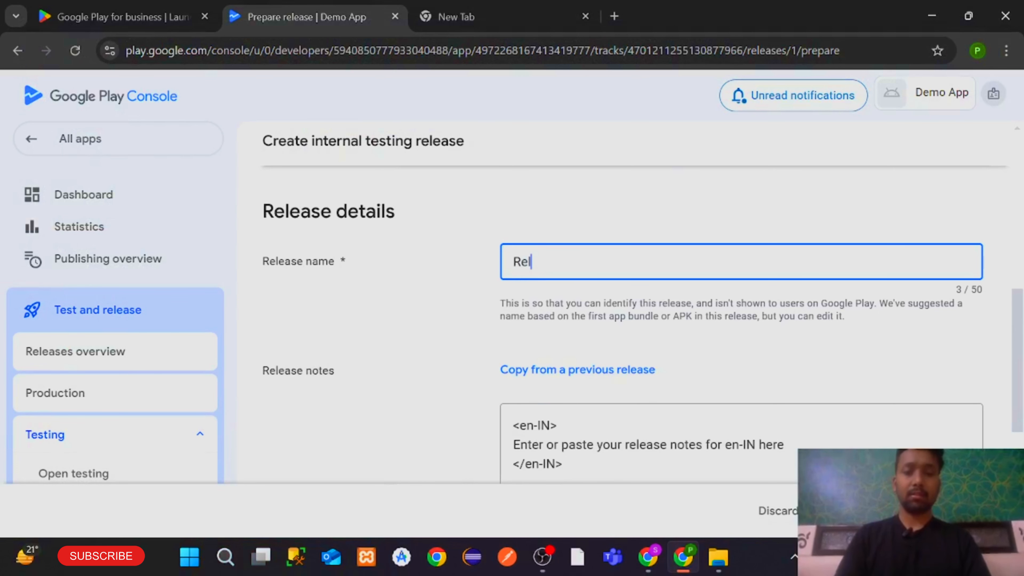
text(ease 1)
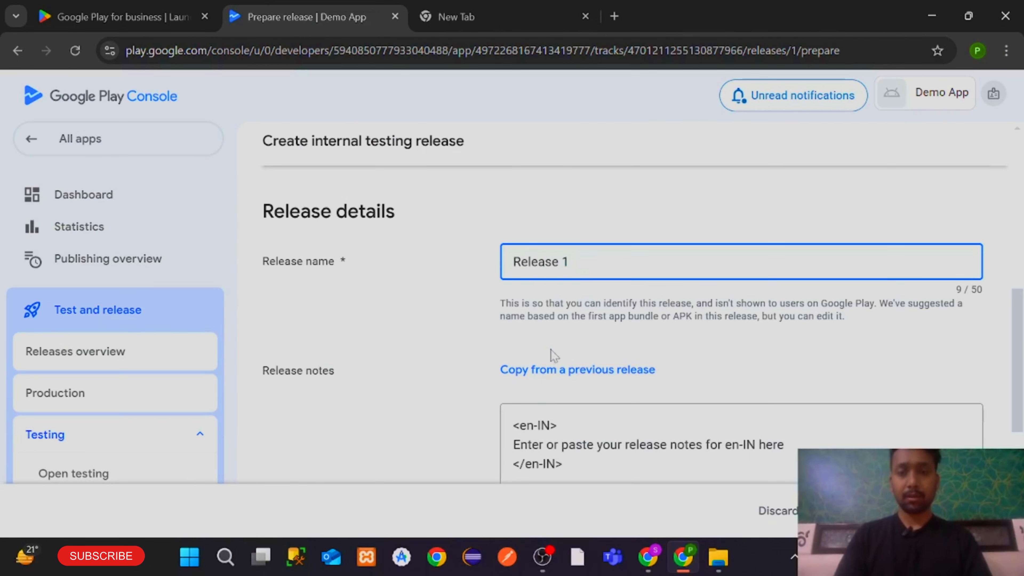
Replace the placeholder release notes with 'This is My First Release'
scroll(549, 355, down, 2)
drag(783, 361, 514, 361)
key(BackSpace)
text(T)
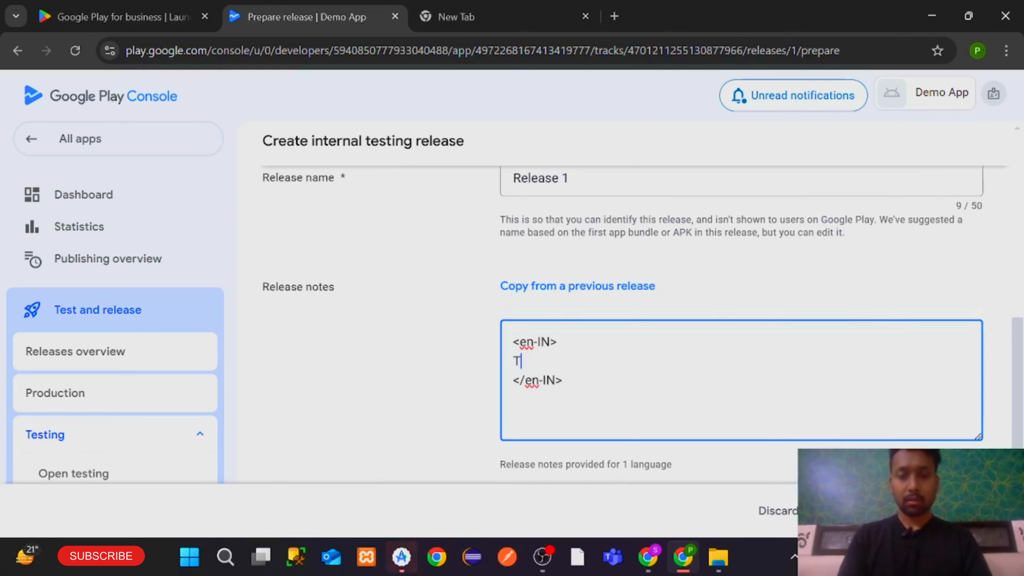
text(his is My )
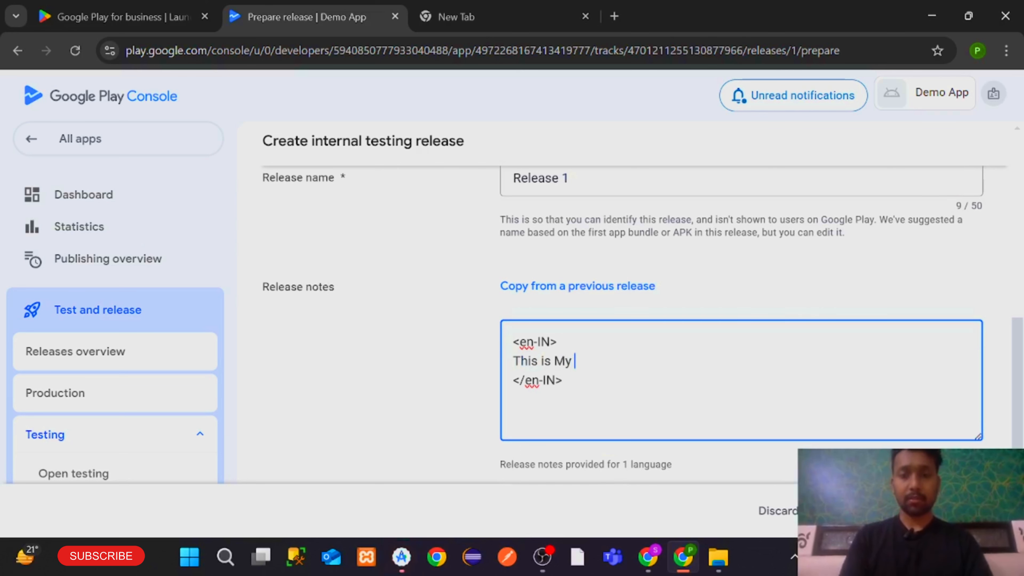
text(First Release)
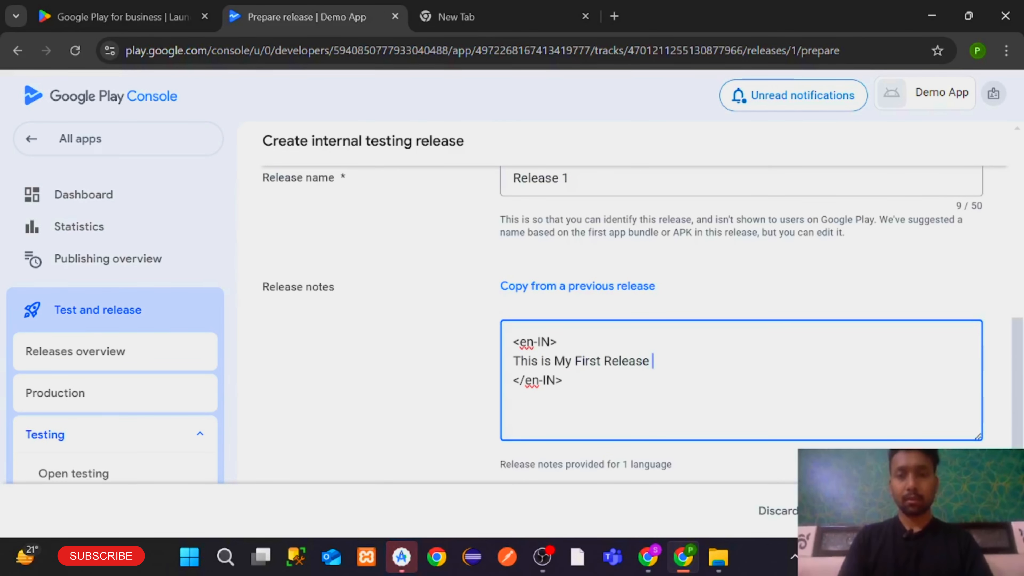
scroll(672, 389, up, 3)
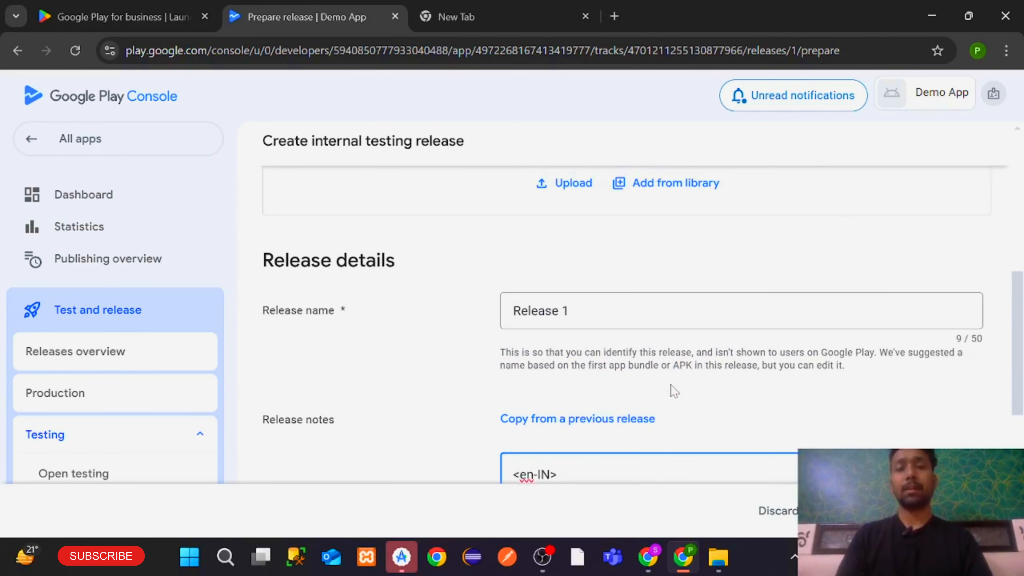
scroll(672, 389, down, 2)
scroll(672, 389, up, 5)
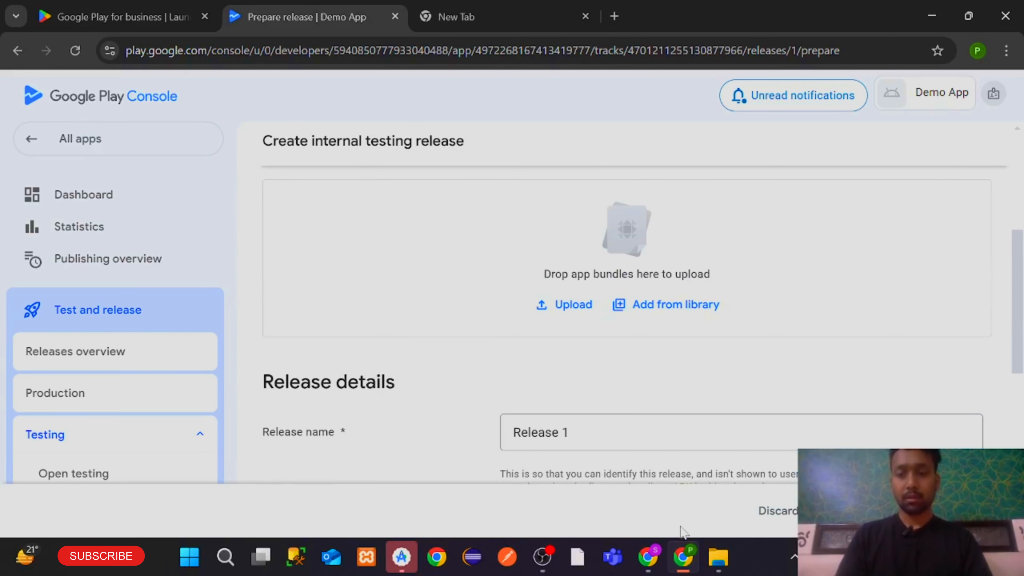
click(402, 556)
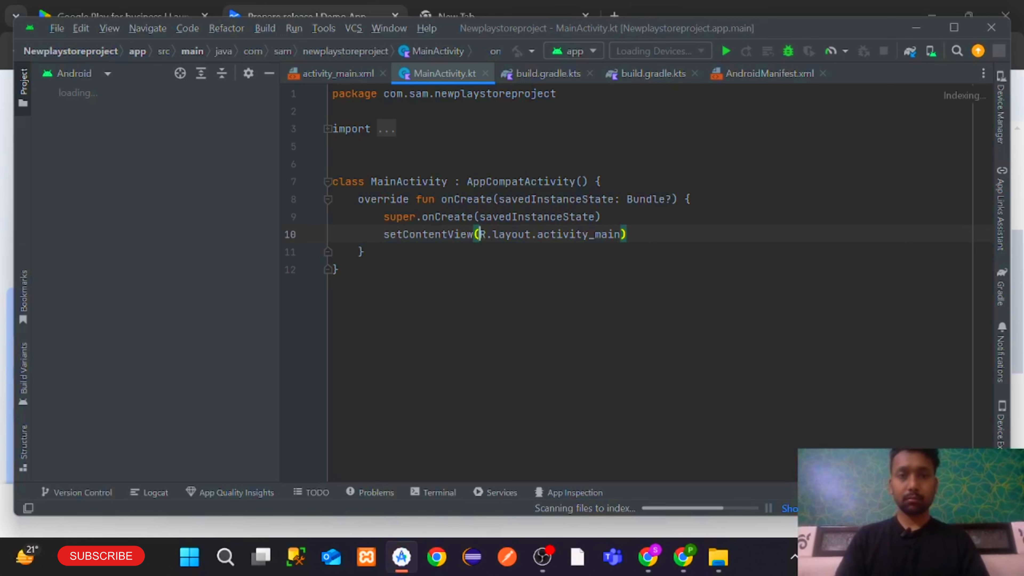
Switch the project tree to Project view and expand the Newplaystoreproject root folder
click(340, 269)
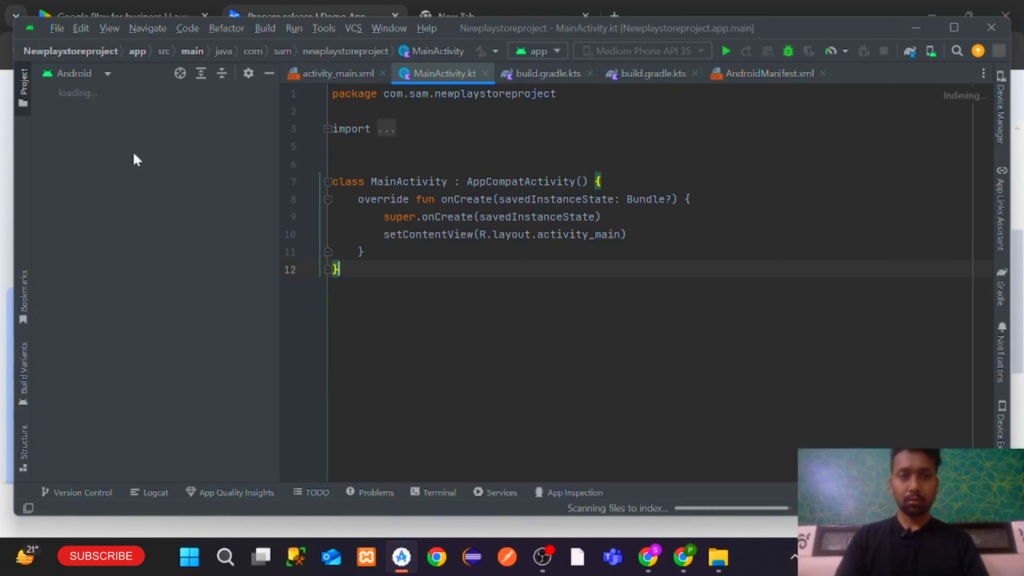
click(77, 73)
click(80, 96)
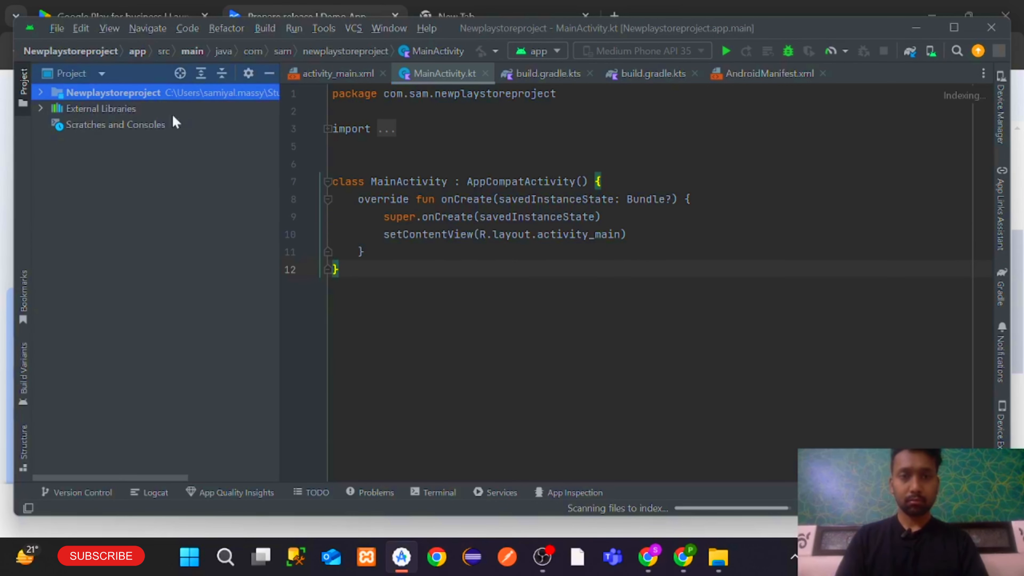
click(333, 146)
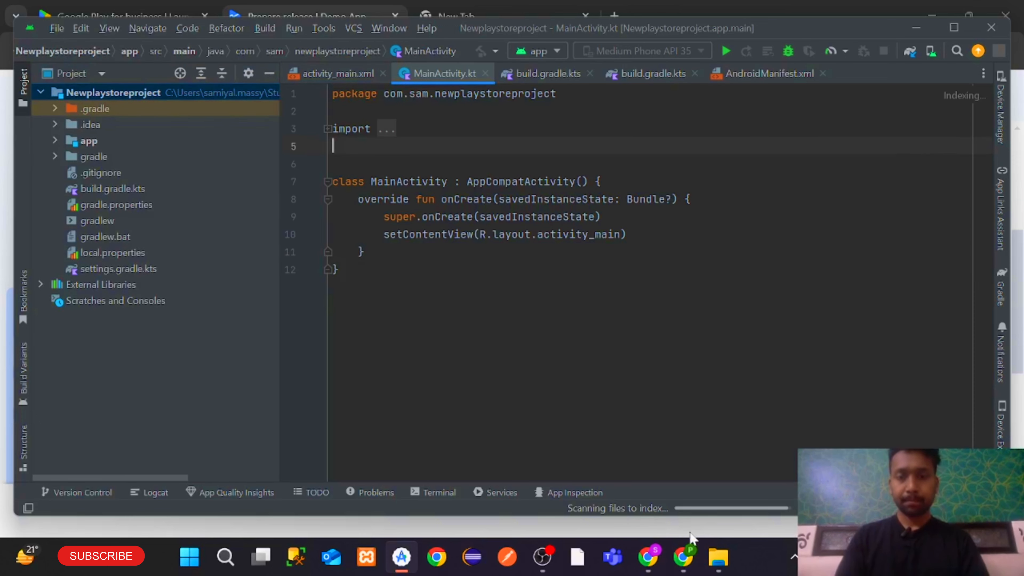
click(683, 556)
scroll(670, 368, down, 3)
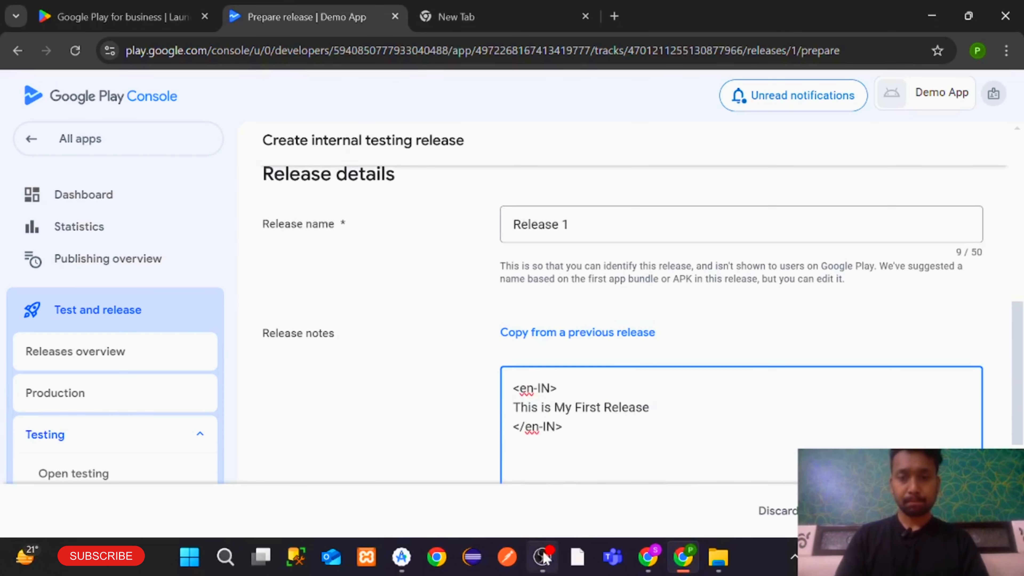
click(401, 557)
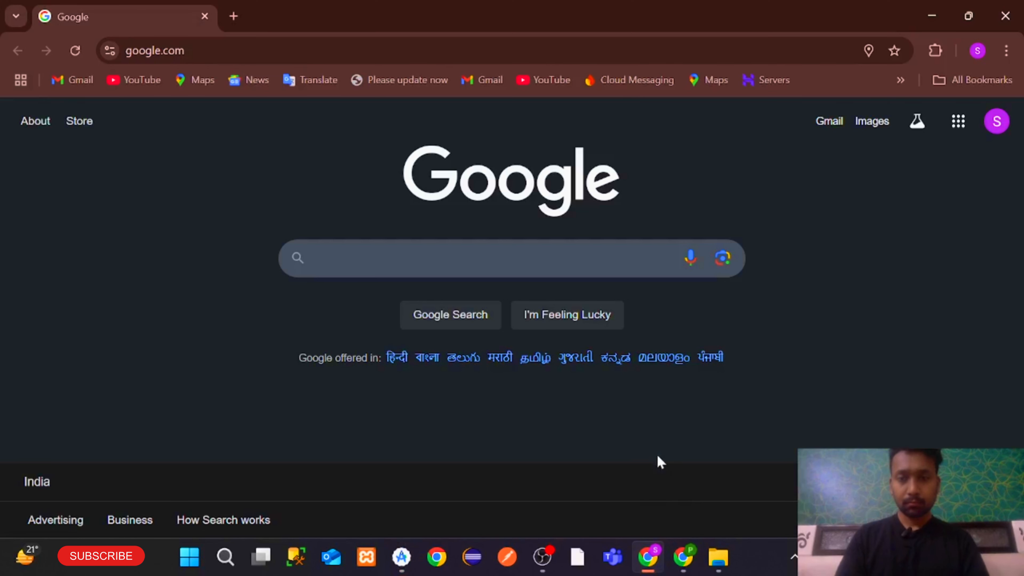
click(688, 557)
click(403, 559)
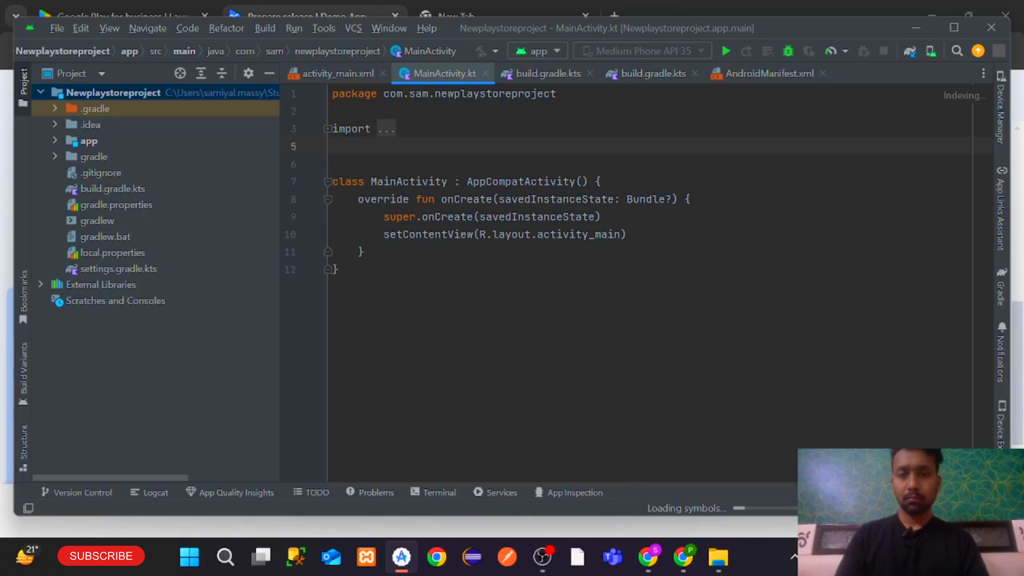
Start the Generate Signed Bundle / APK wizard, advance to the module step, and close it
click(265, 27)
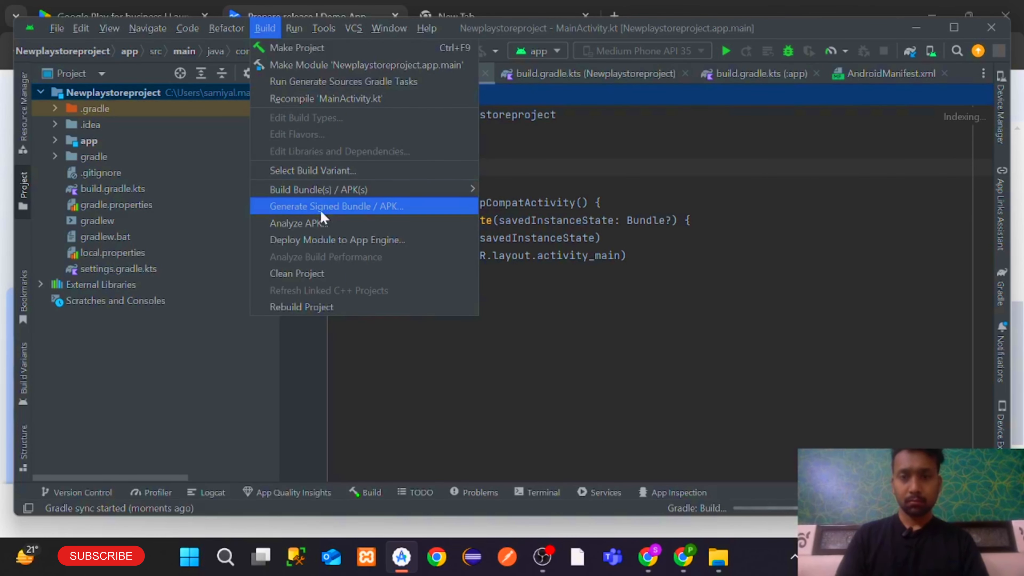
click(320, 209)
click(582, 413)
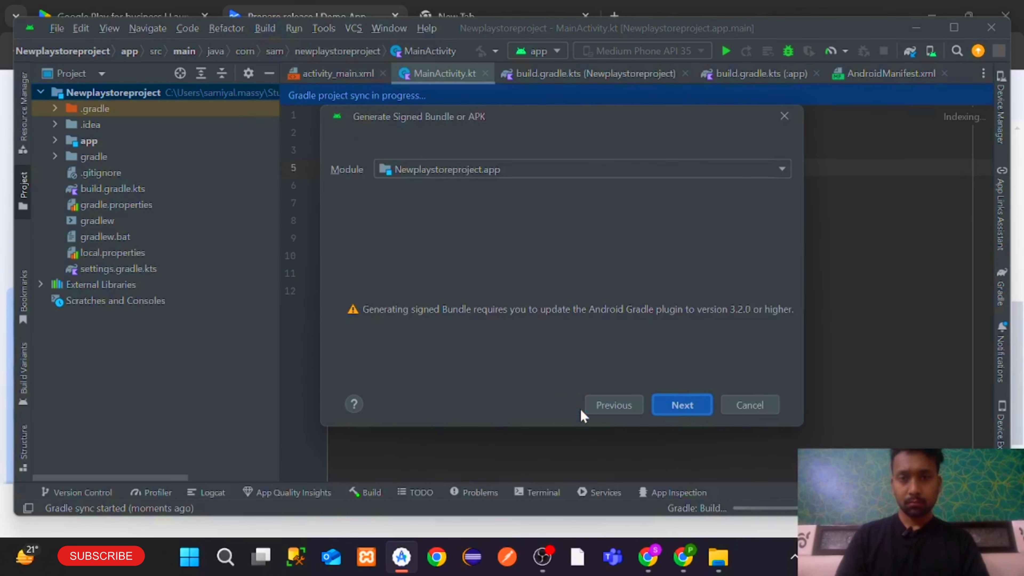
click(784, 116)
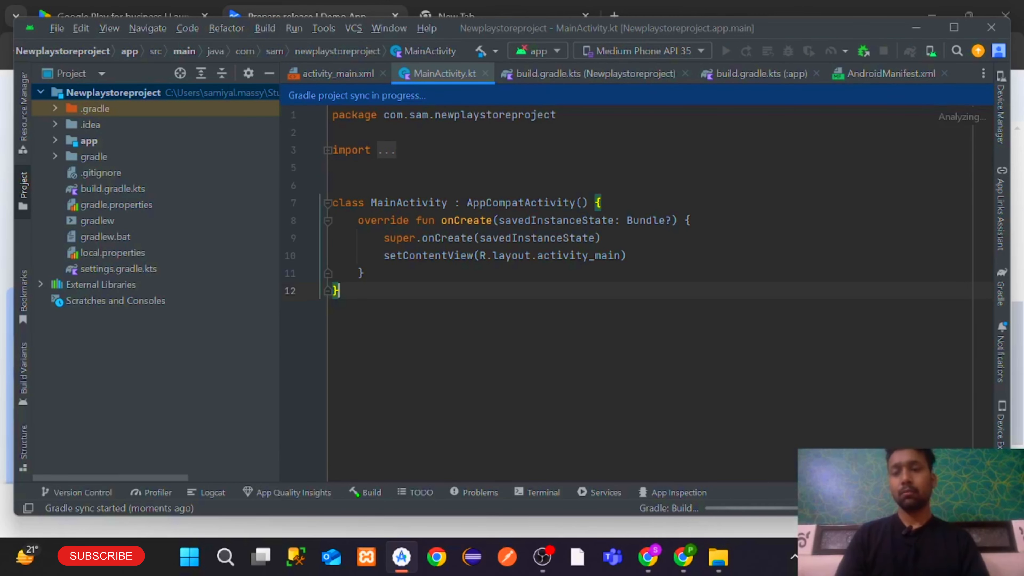
Look over the empty App bundles area on the Play Console release page, then return to Android Studio
click(683, 557)
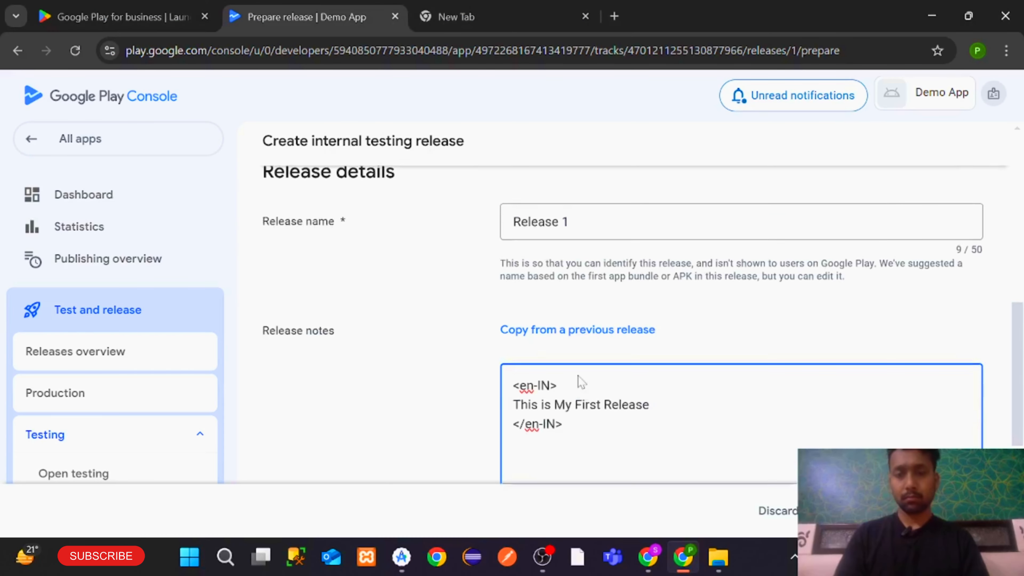
scroll(580, 381, down, 5)
scroll(580, 381, up, 10)
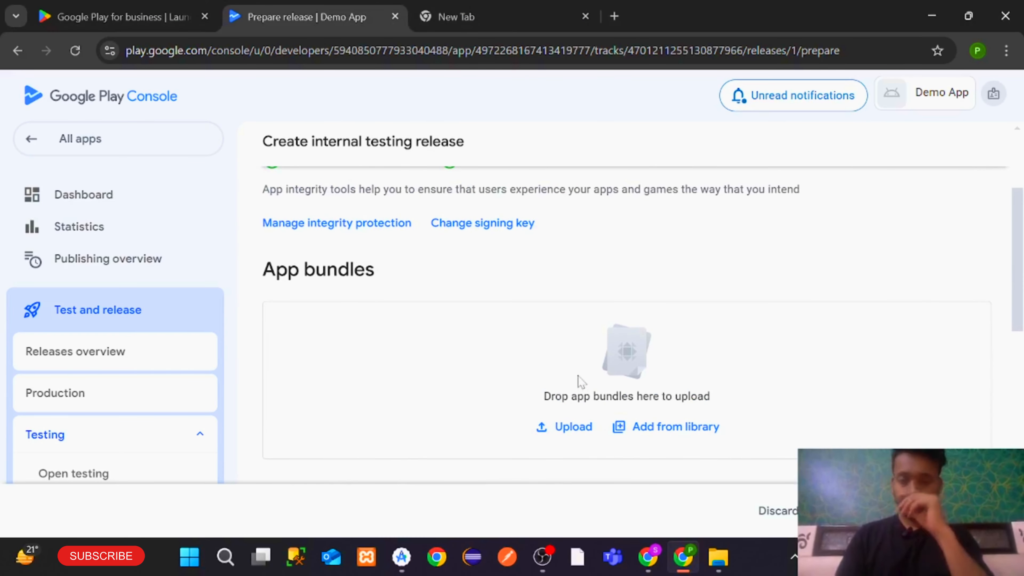
click(401, 556)
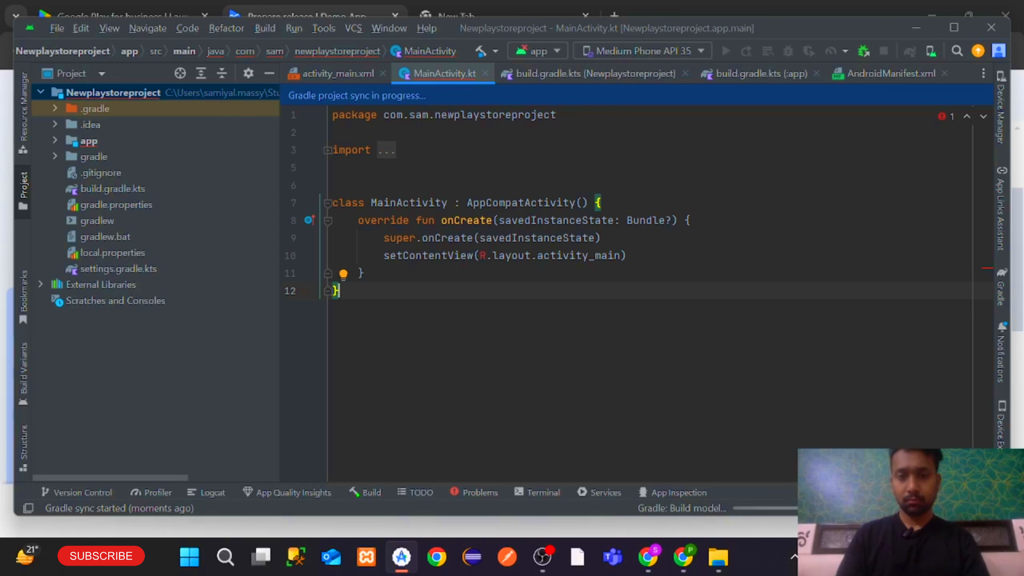
Expand MainActivity.kt's folded import block to show both import lines
mouse_move(483, 255)
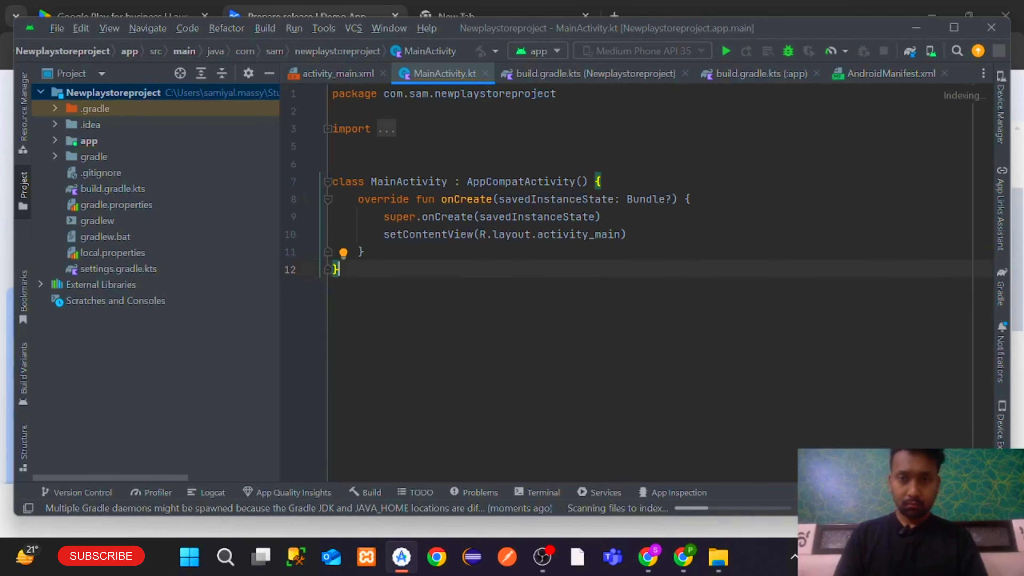
click(387, 130)
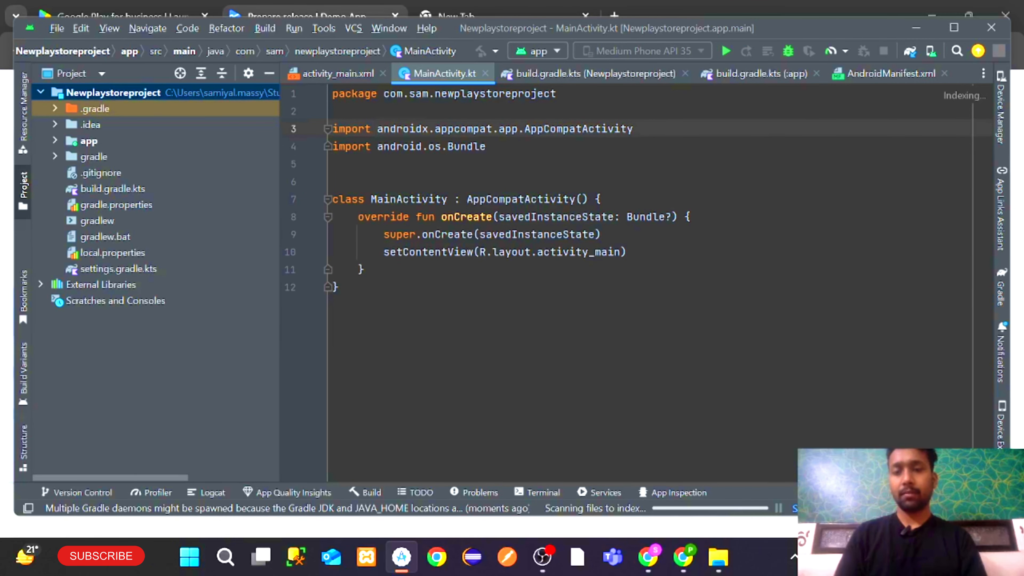
click(339, 287)
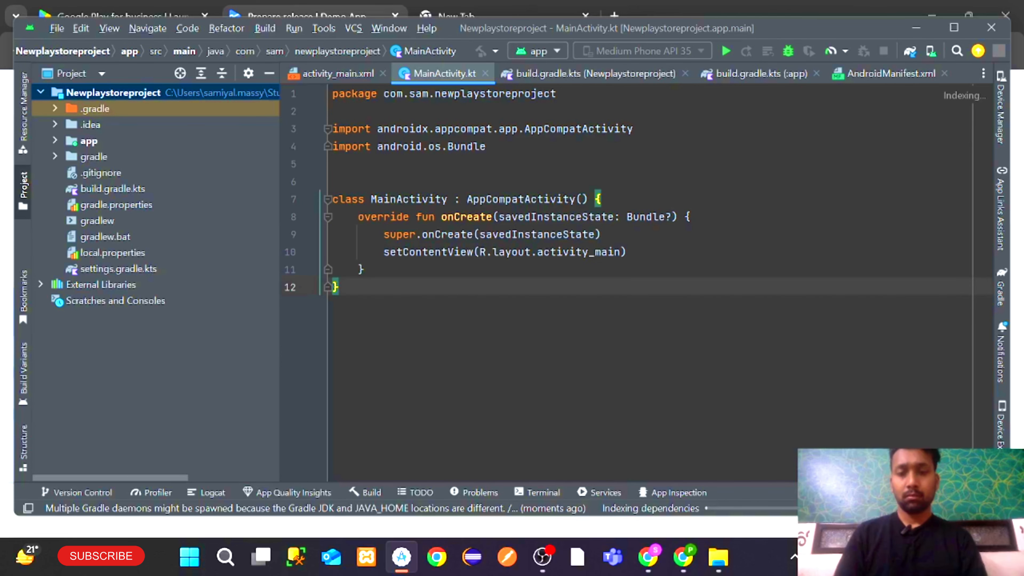
On the Play Console release page, open the bundle upload file picker and cancel it
click(683, 557)
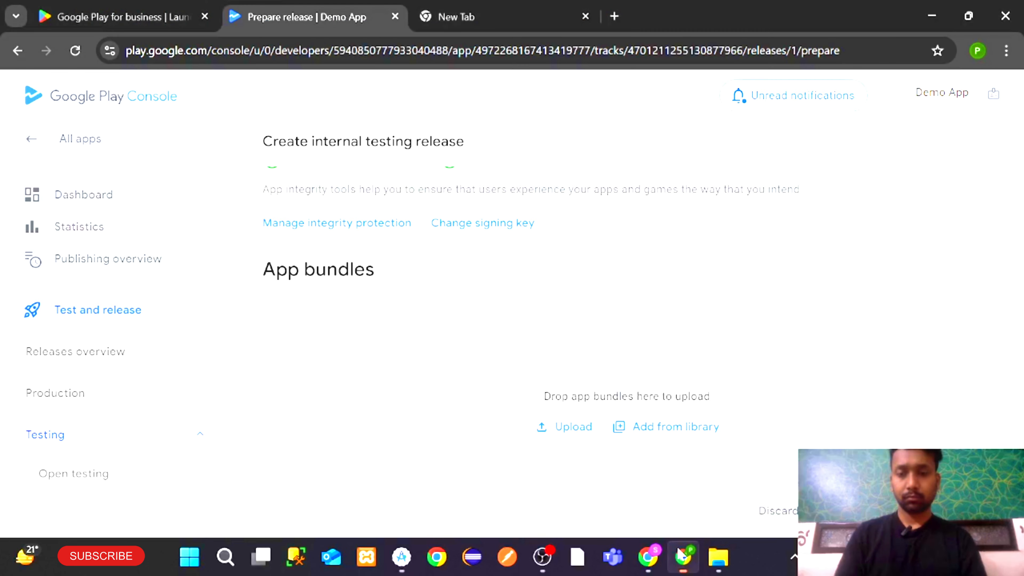
scroll(565, 323, down, 7)
scroll(565, 323, up, 10)
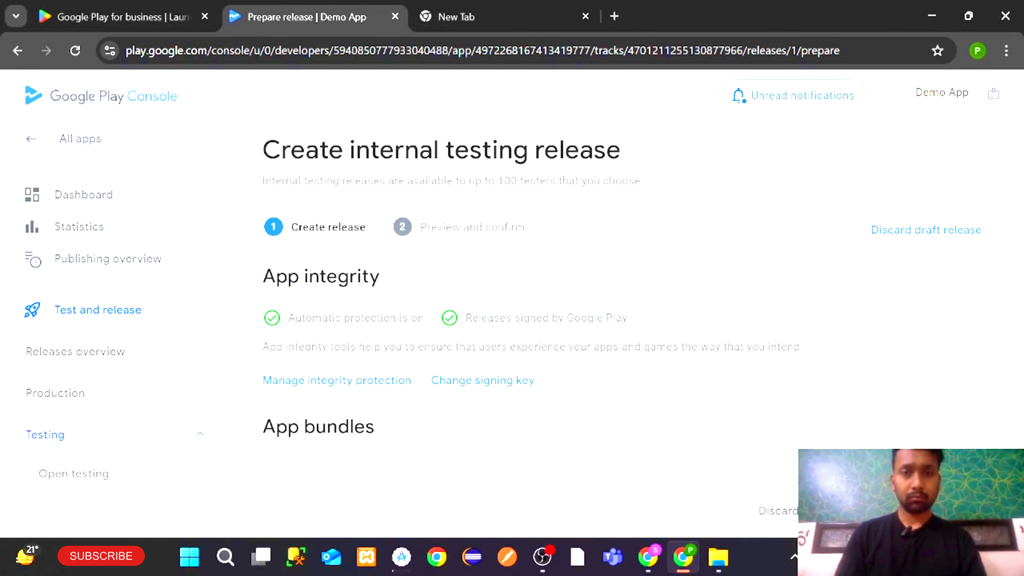
scroll(560, 320, down, 5)
click(564, 318)
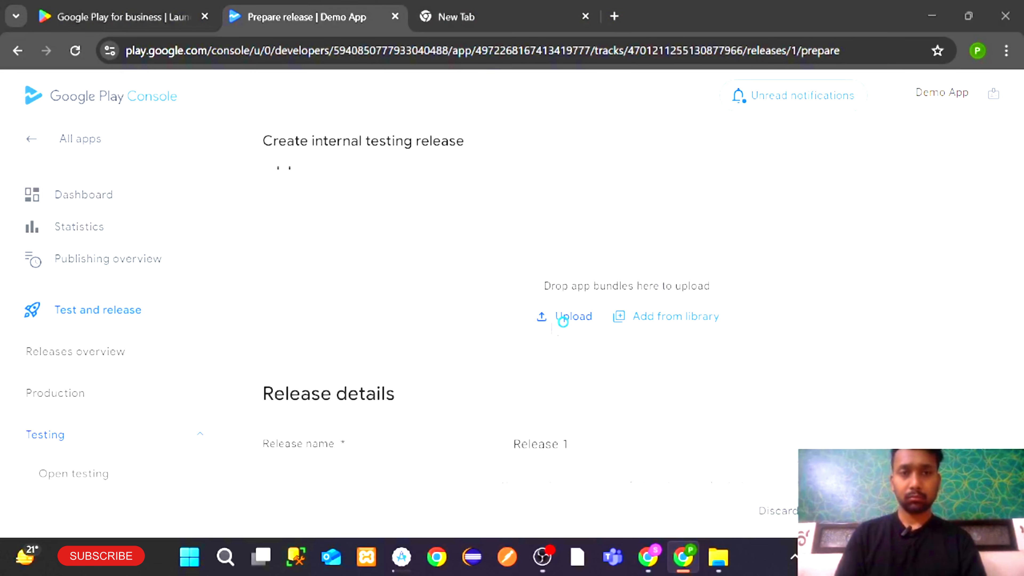
scroll(320, 218, down, 3)
click(492, 12)
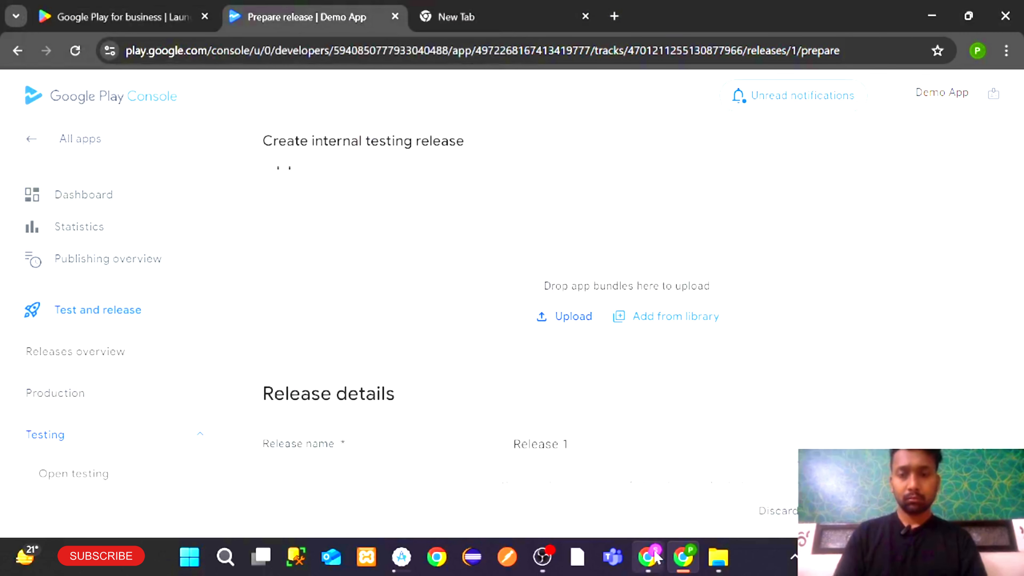
click(654, 557)
click(686, 555)
click(413, 559)
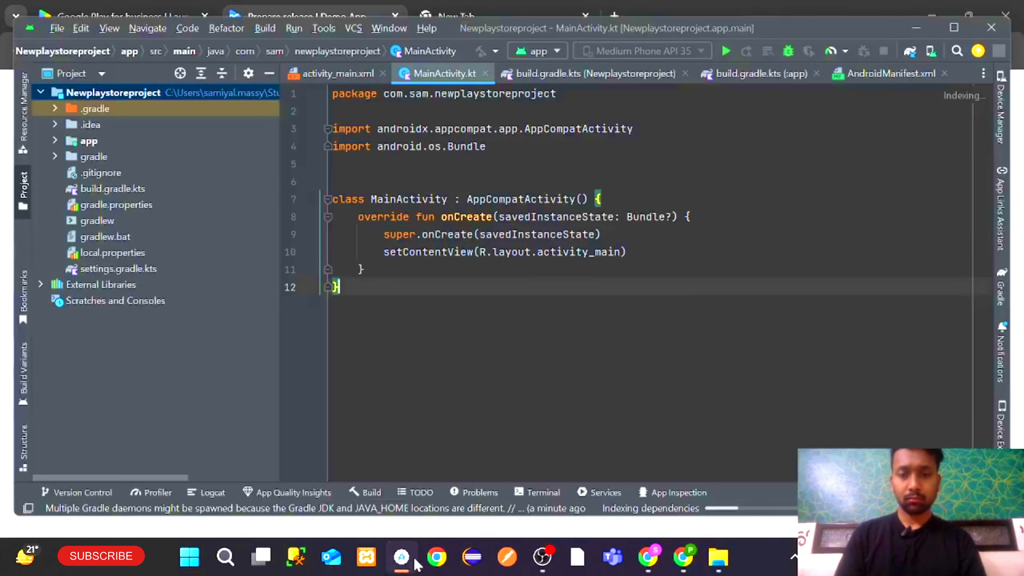
click(414, 559)
click(401, 557)
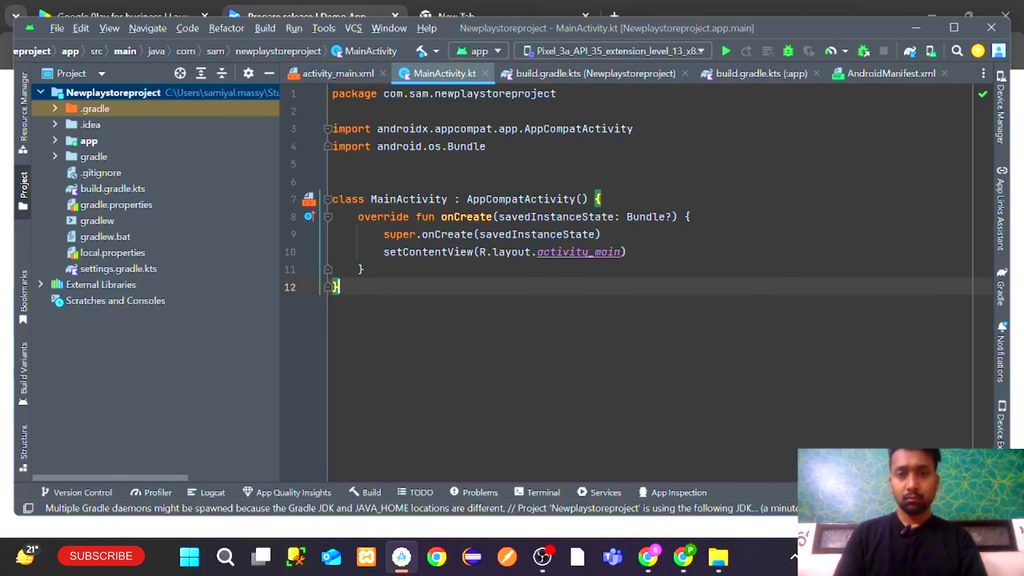
Wait for sync and indexing to finish while moving the caret around onCreate in MainActivity.kt
click(532, 253)
click(595, 235)
click(365, 269)
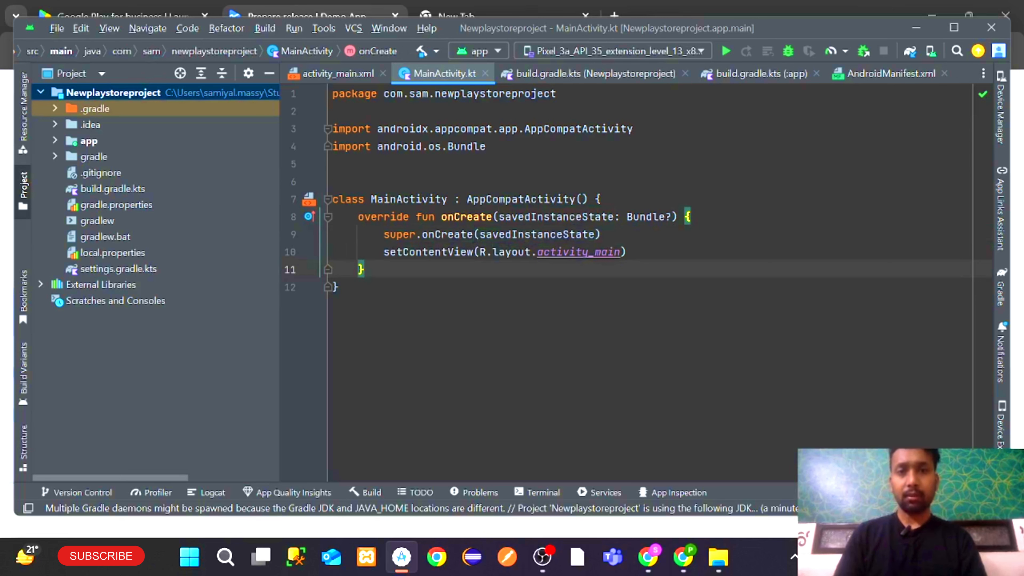
click(493, 217)
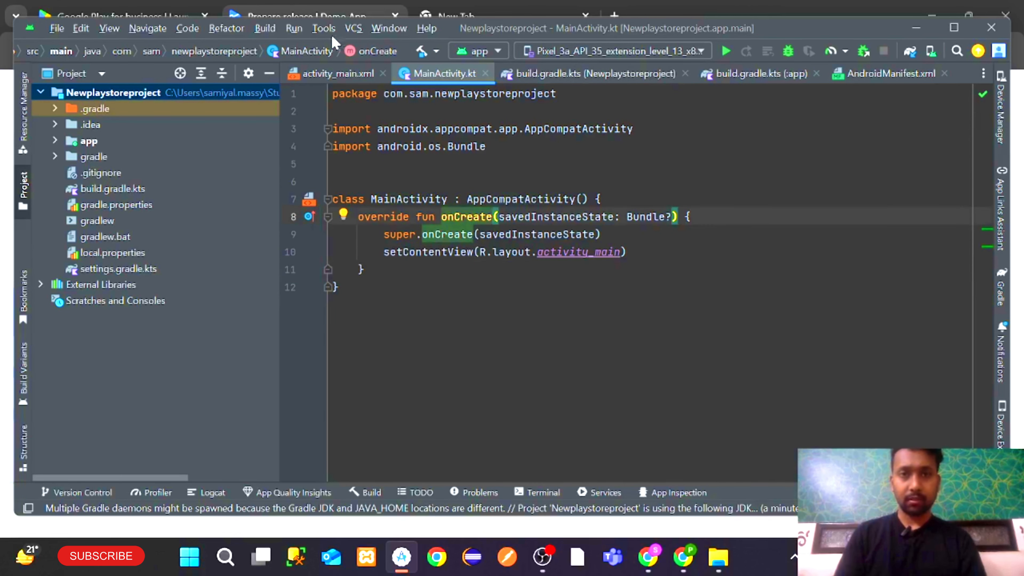
Generate the signed release app bundle, checking the Play Console page until BUILD SUCCESSFUL
click(277, 32)
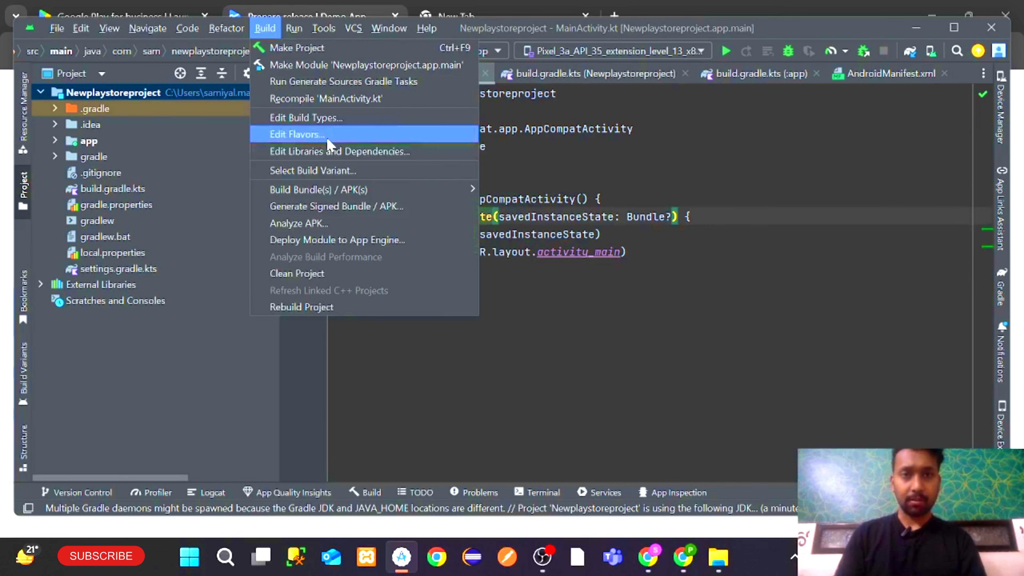
click(320, 205)
key(Return)
key(Return)
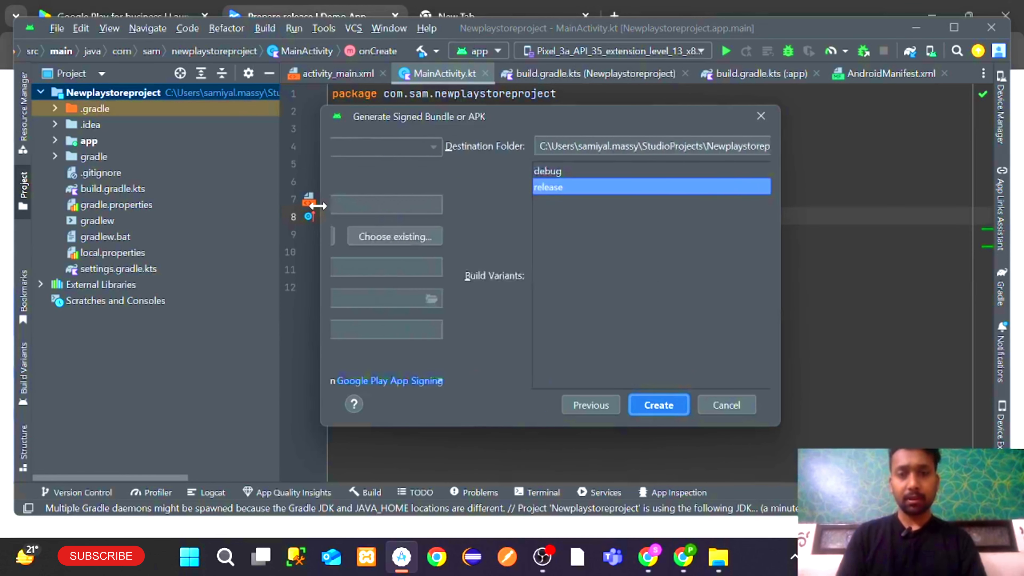
key(Return)
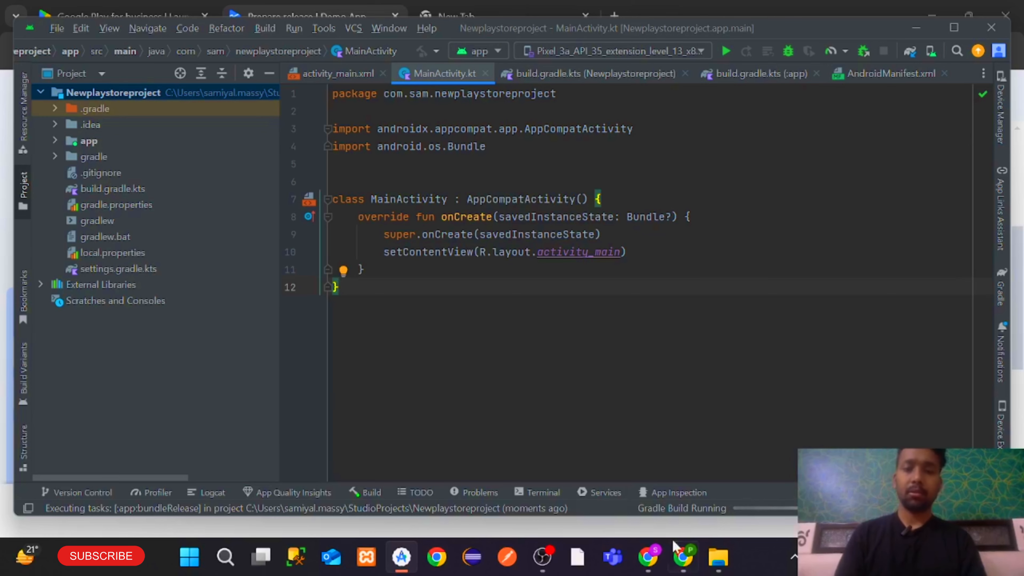
click(682, 556)
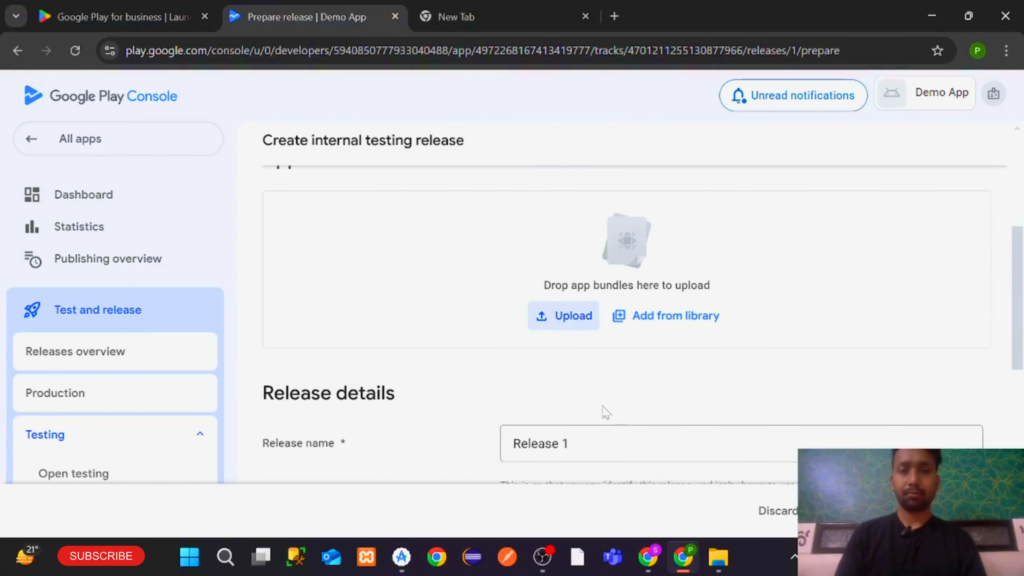
scroll(604, 412, down, 5)
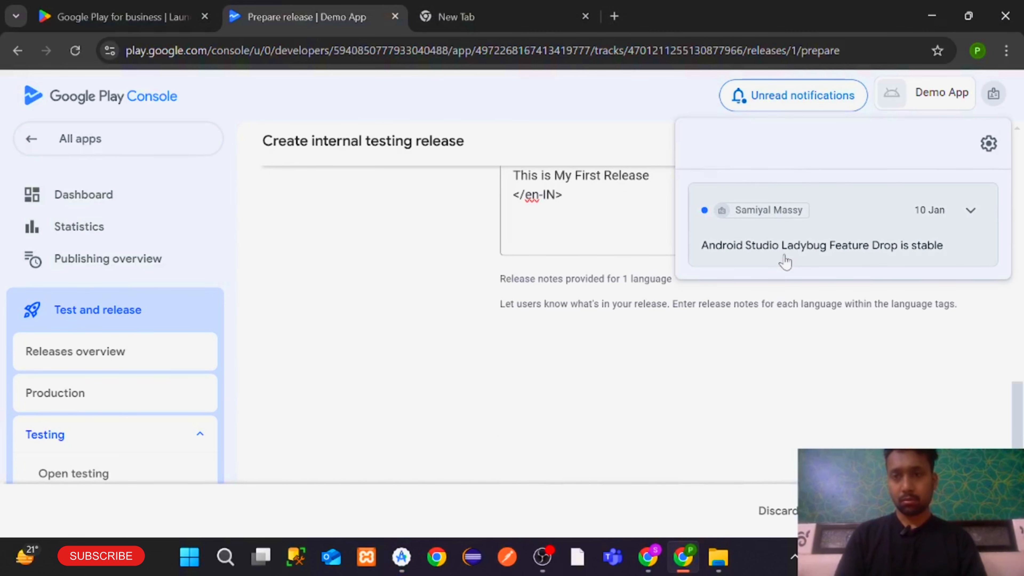
scroll(785, 262, up, 8)
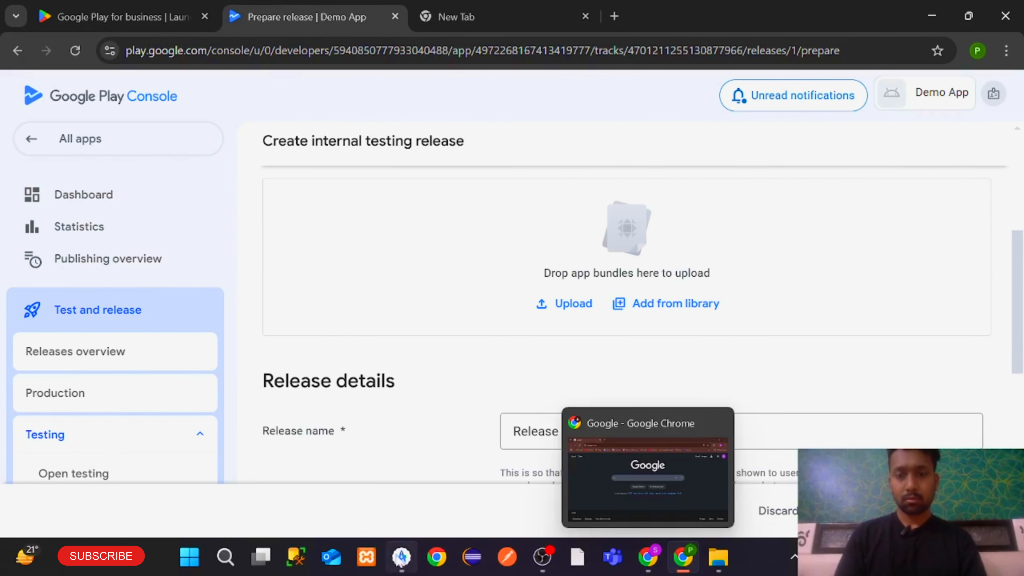
click(401, 556)
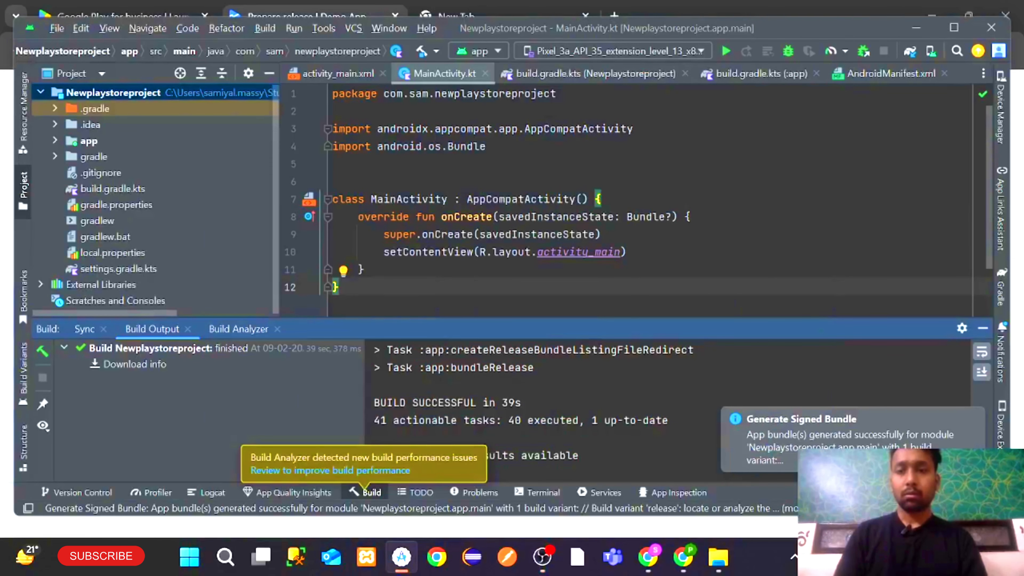
Find the built app-release.aab in the app's release folder and paste a copy onto the Desktop
click(695, 217)
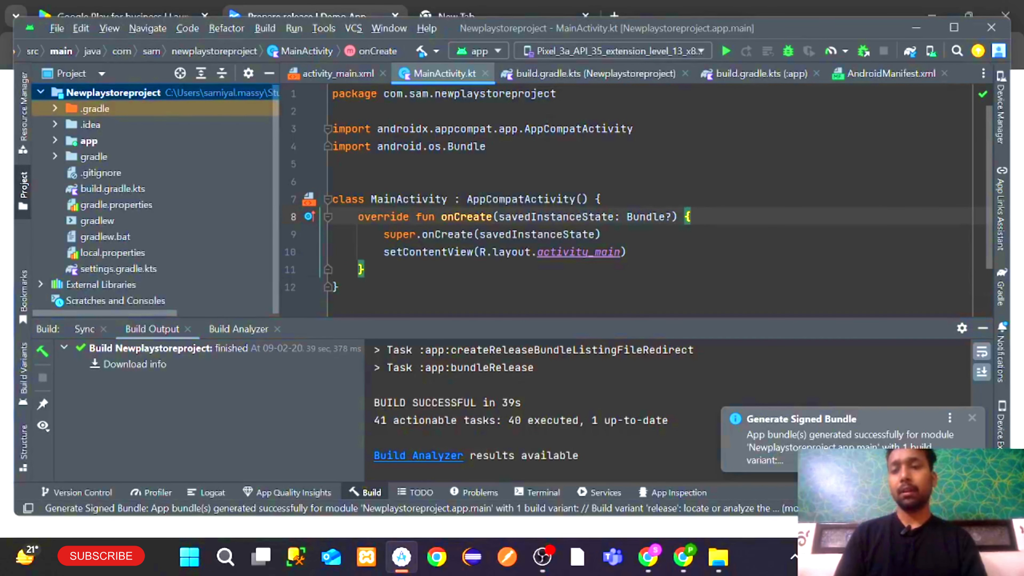
click(863, 436)
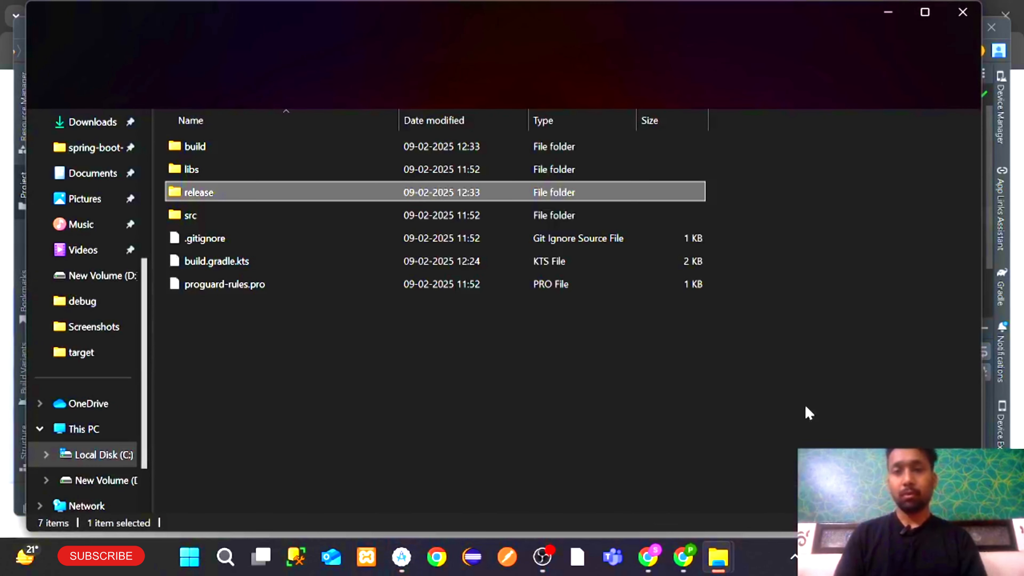
double_click(293, 189)
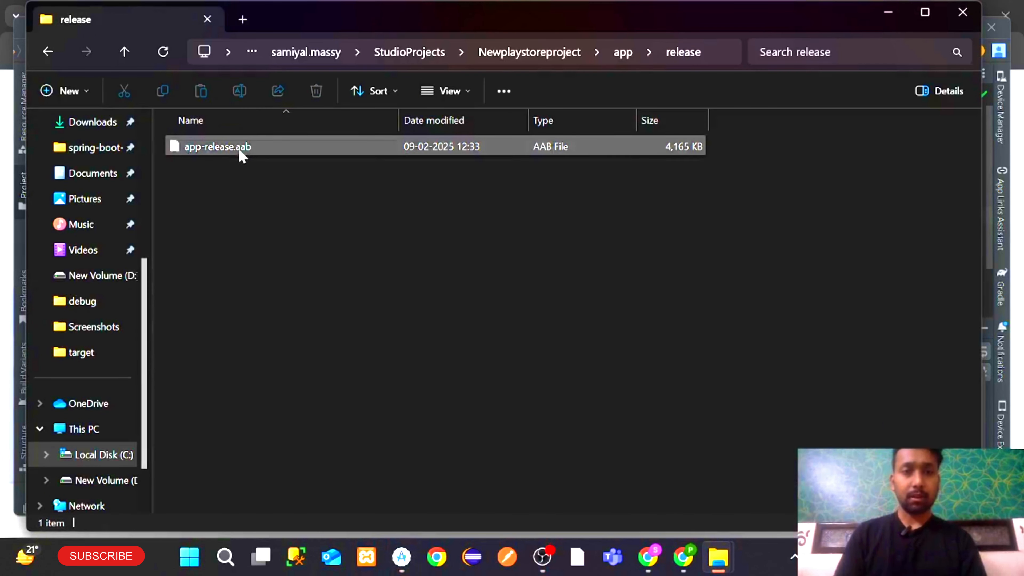
click(241, 154)
scroll(128, 238, up, 2)
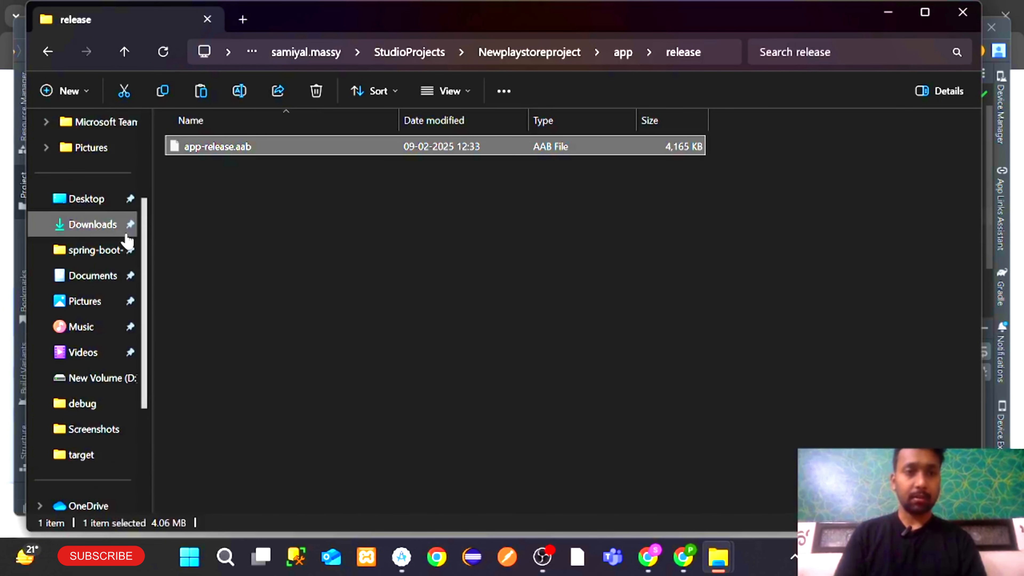
click(82, 201)
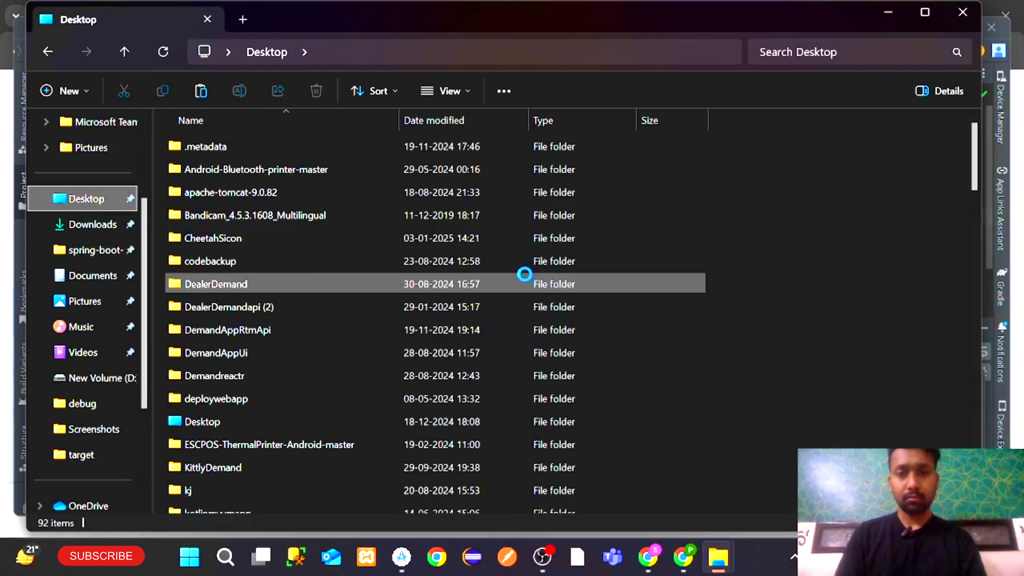
key(ctrl+v)
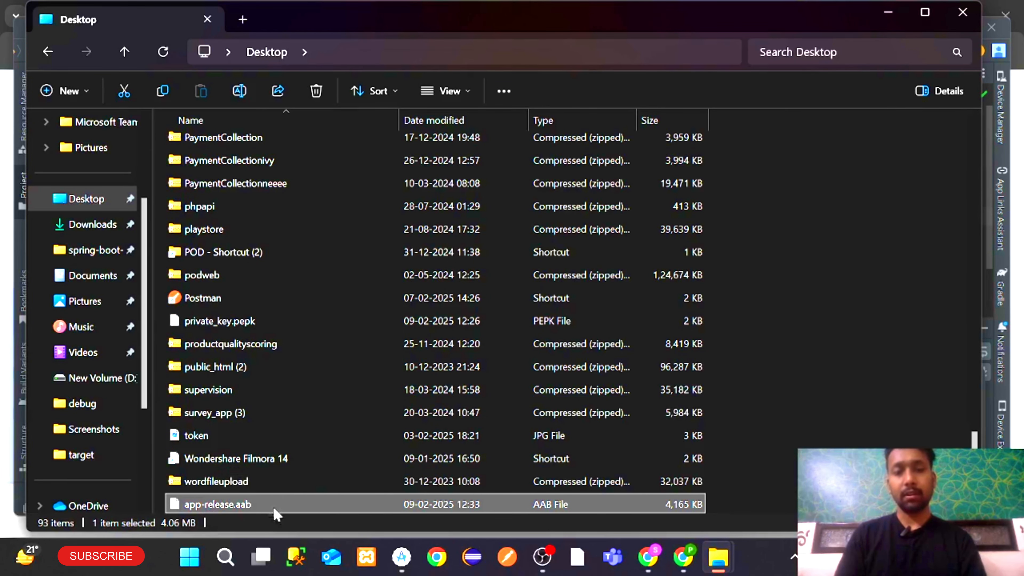
Upload app-release.aab from the Desktop to the internal testing release draft
click(889, 18)
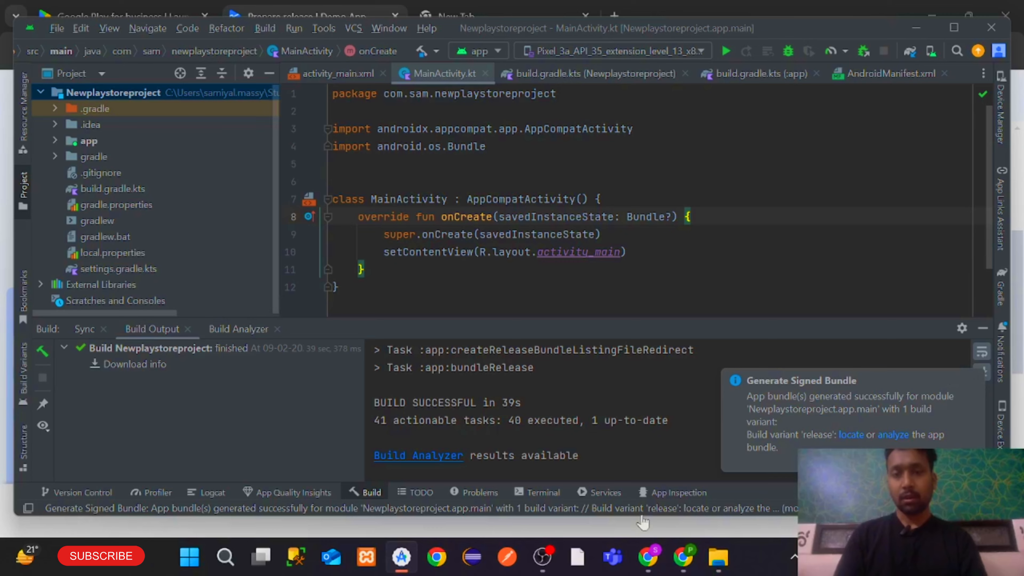
click(684, 558)
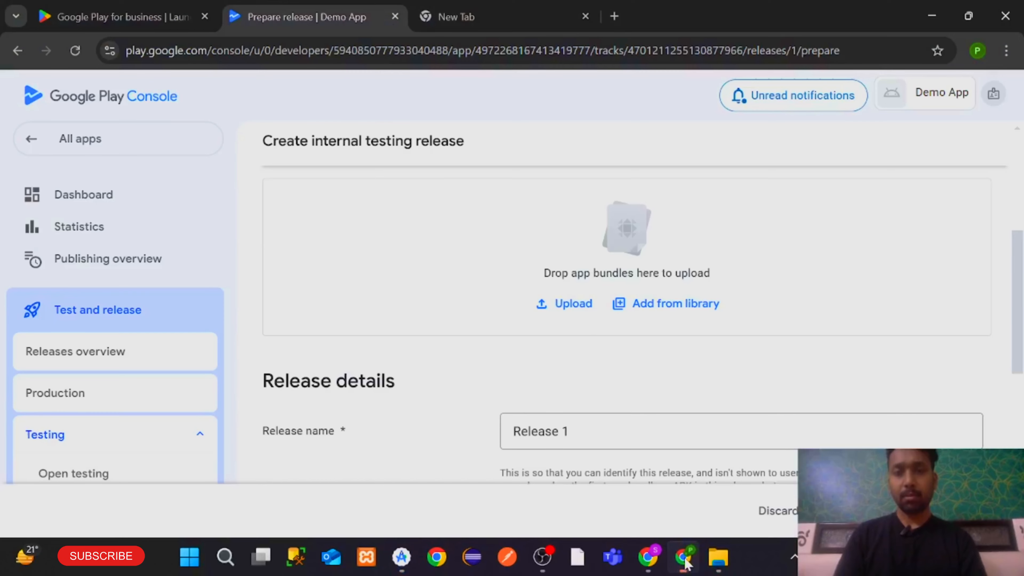
click(564, 304)
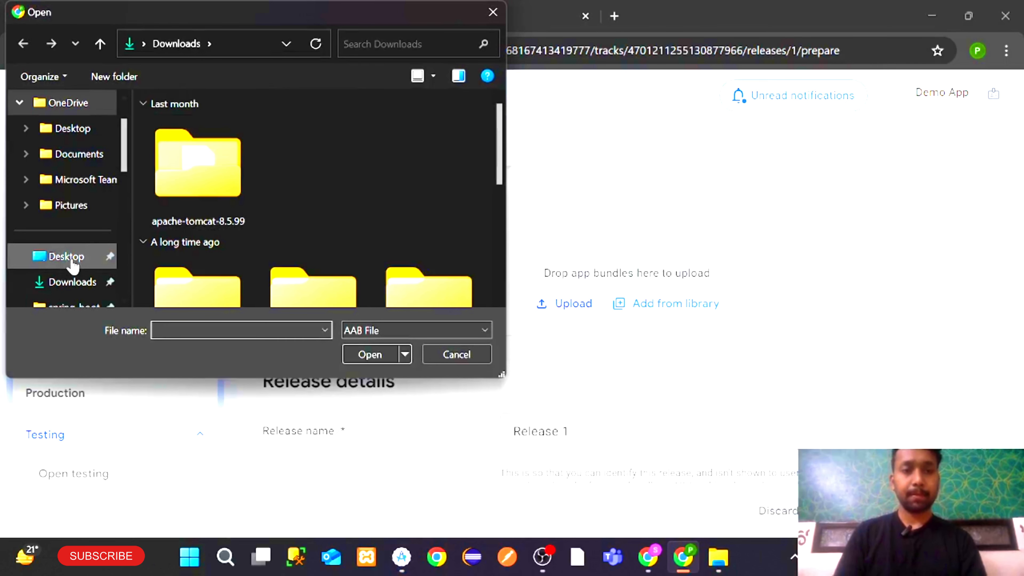
click(67, 257)
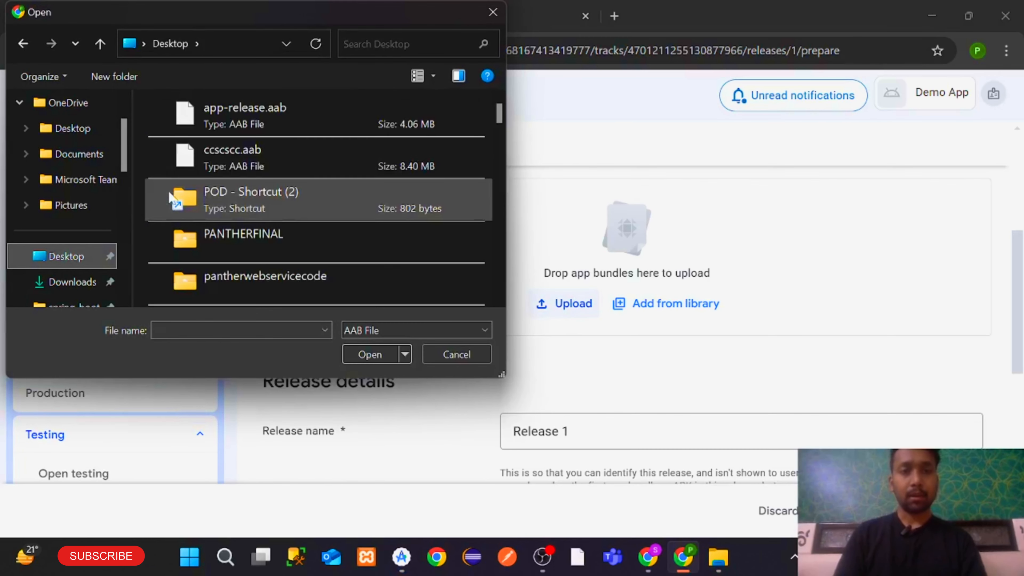
click(222, 117)
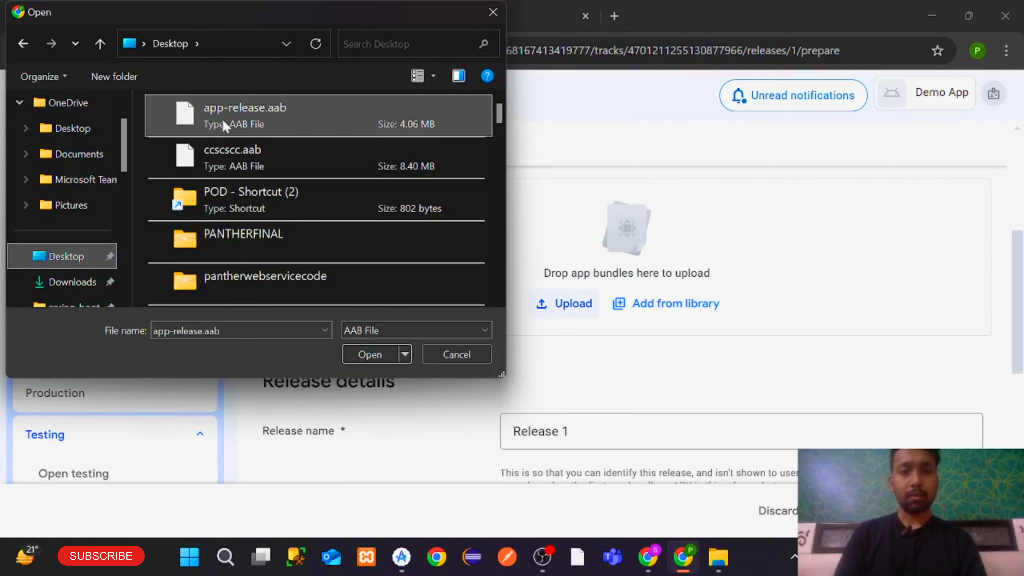
click(369, 355)
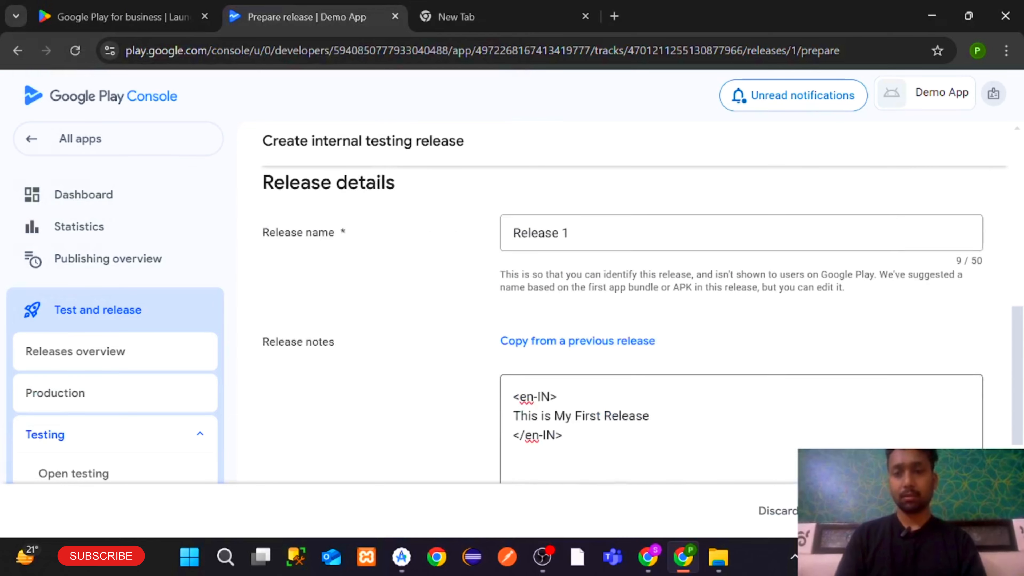
Wait for the upload until it lists App bundle version 1 (1.0), API 24+, target SDK 34
scroll(552, 421, up, 2)
scroll(551, 421, down, 3)
scroll(552, 422, up, 7)
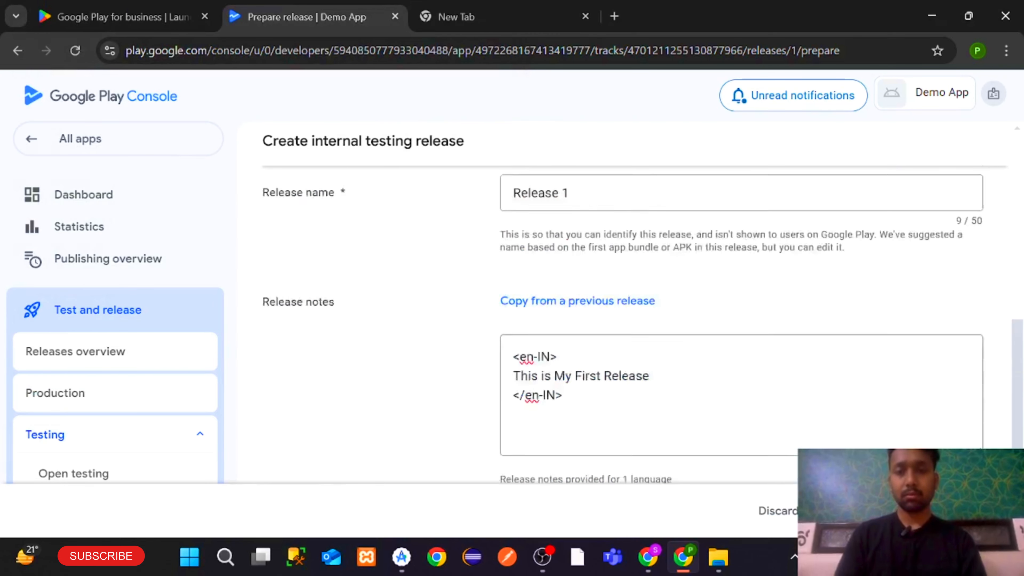
scroll(553, 421, down, 6)
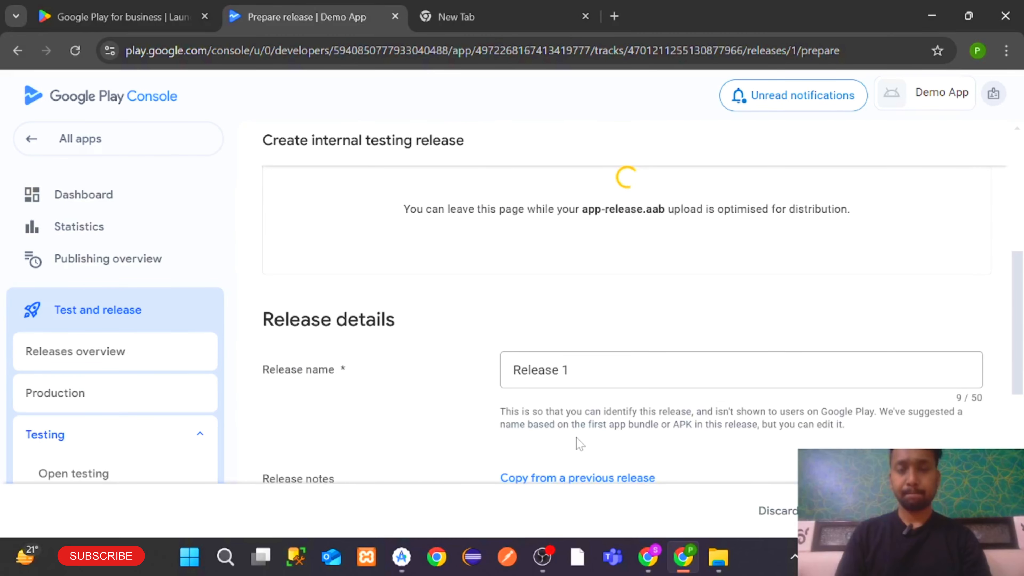
scroll(580, 443, up, 1)
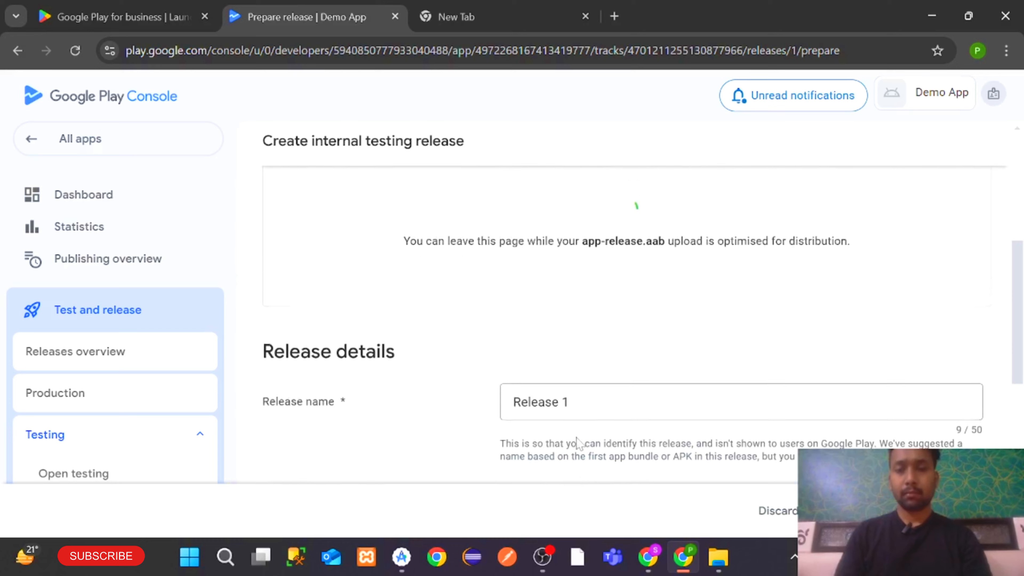
scroll(579, 443, down, 8)
scroll(579, 443, up, 4)
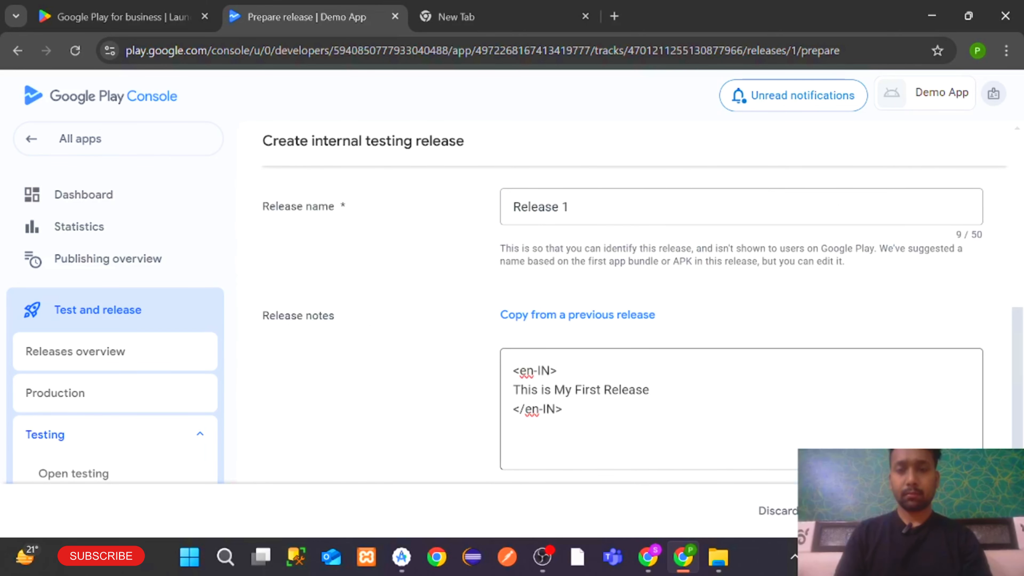
scroll(579, 444, up, 7)
scroll(580, 444, down, 5)
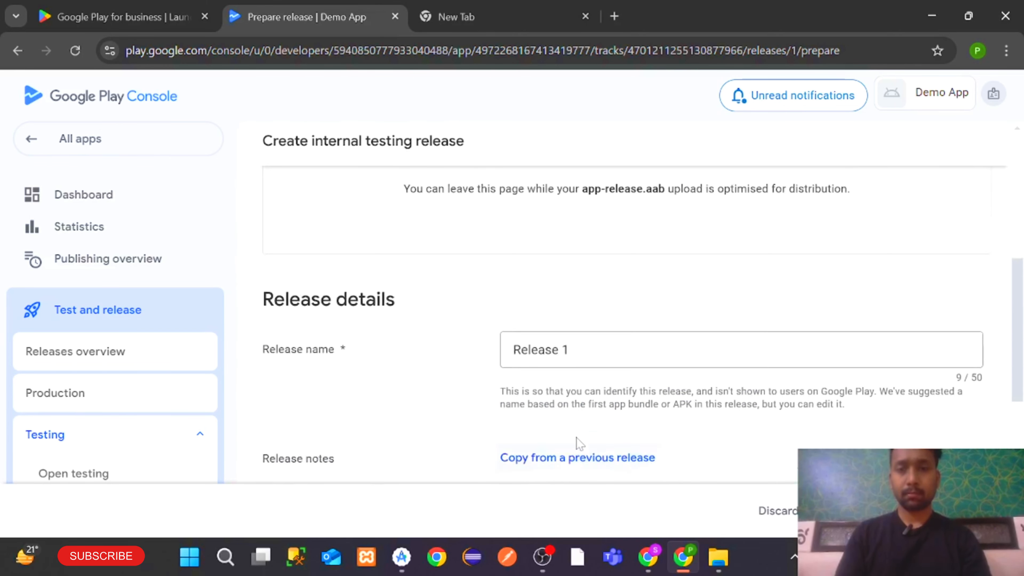
scroll(580, 444, up, 1)
scroll(577, 442, up, 3)
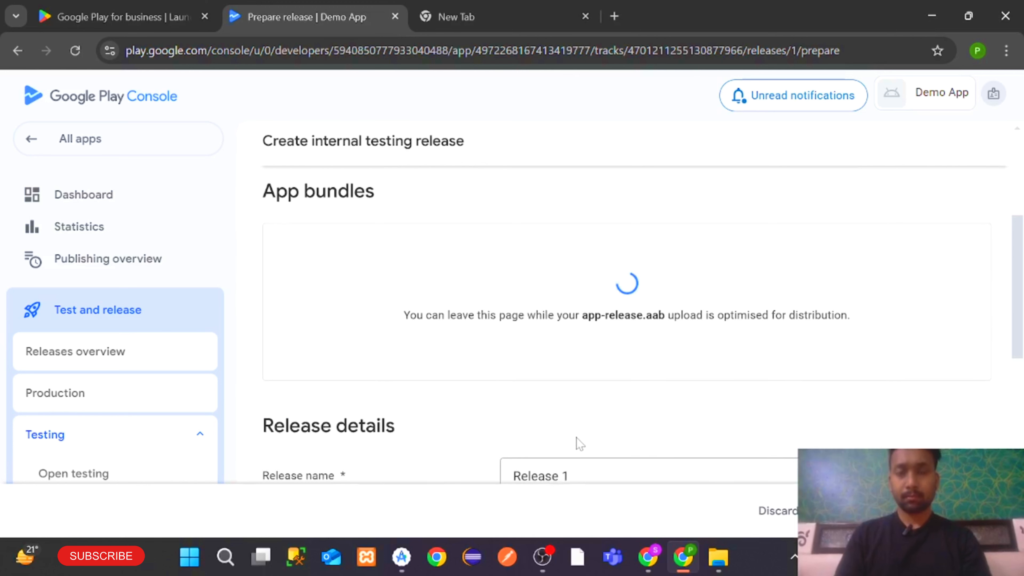
scroll(641, 414, down, 3)
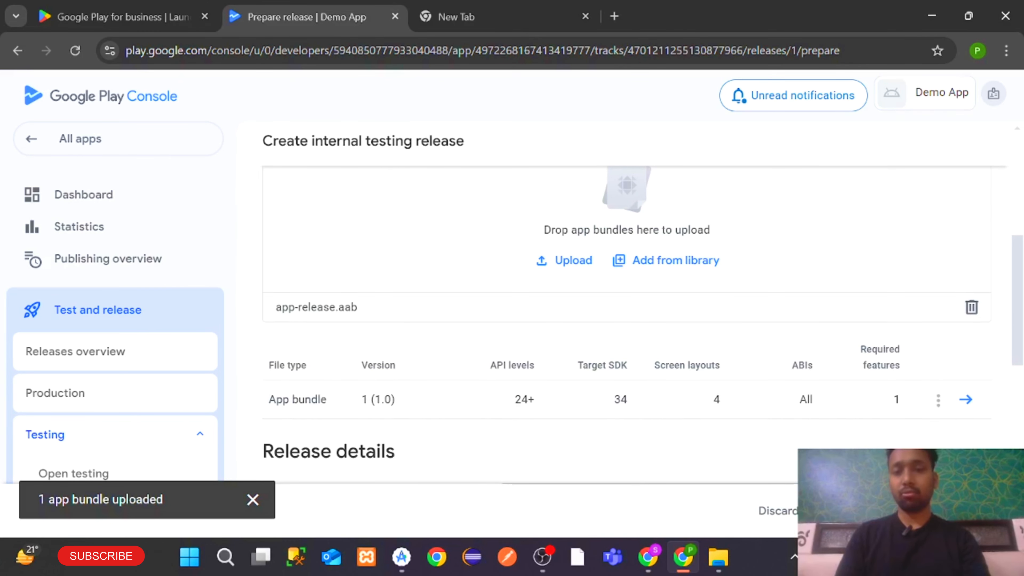
Preview Release 1, then save, publish and confirm it for internal testers
click(980, 511)
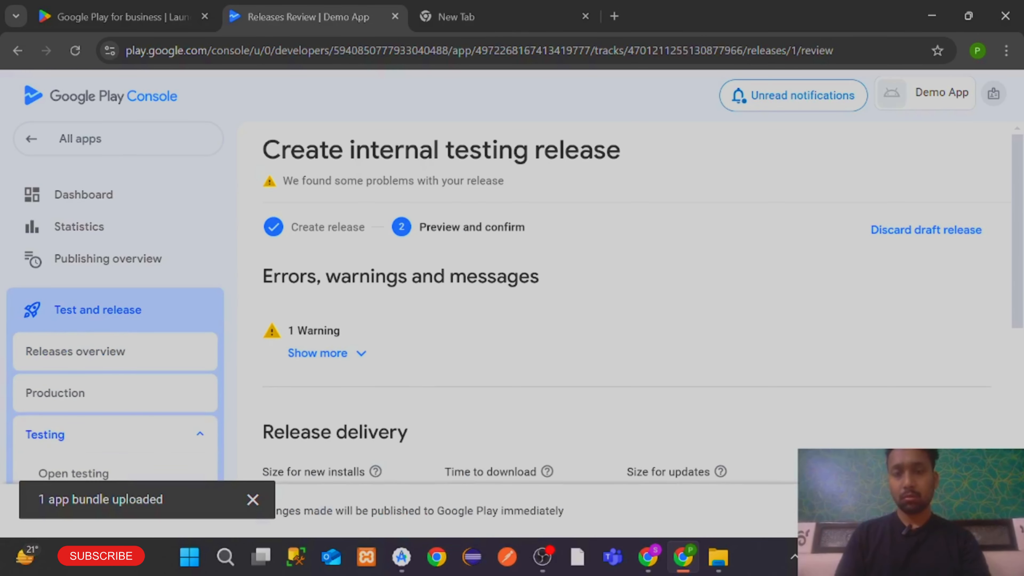
scroll(737, 443, down, 8)
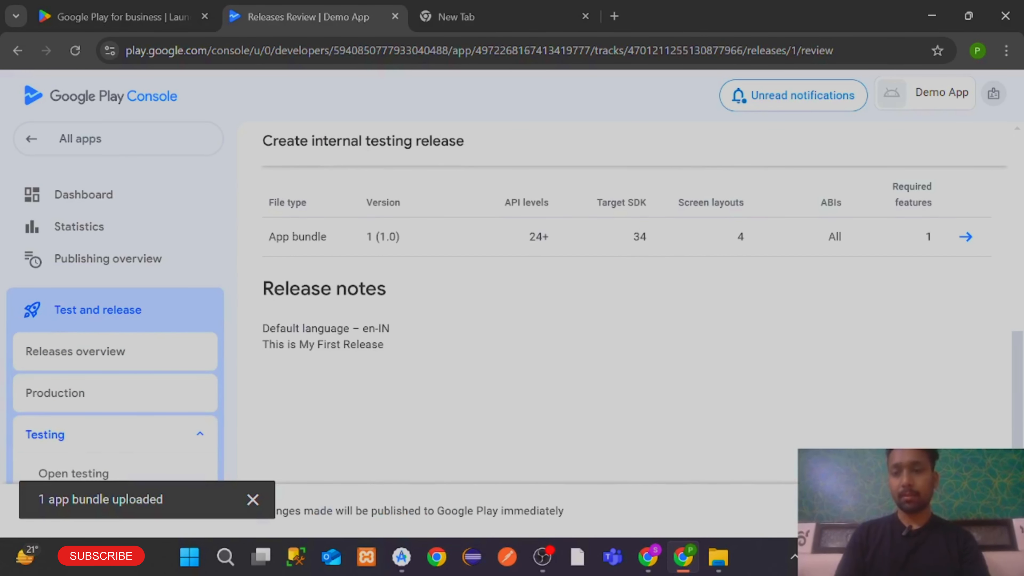
click(980, 510)
click(586, 346)
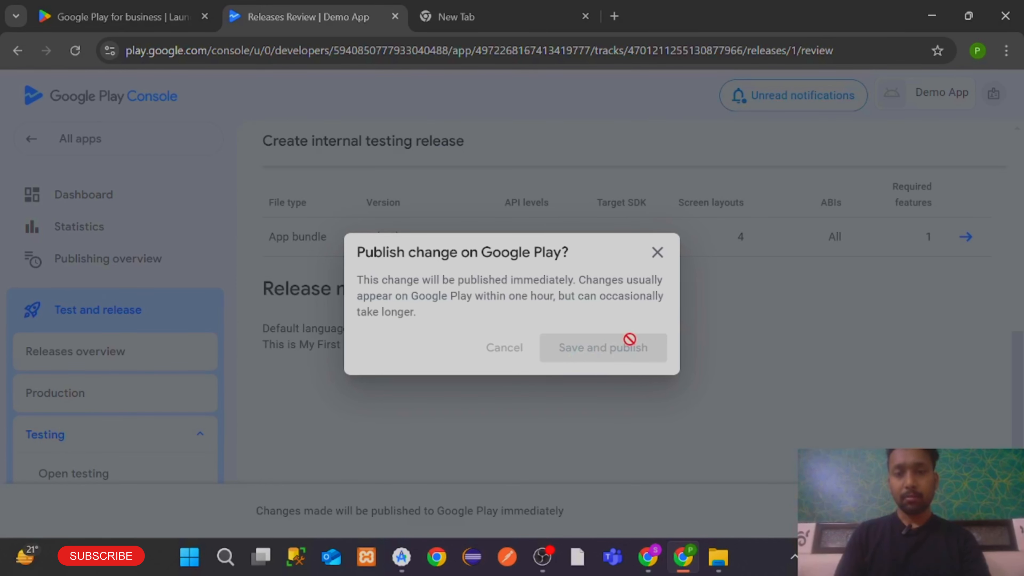
scroll(814, 337, down, 8)
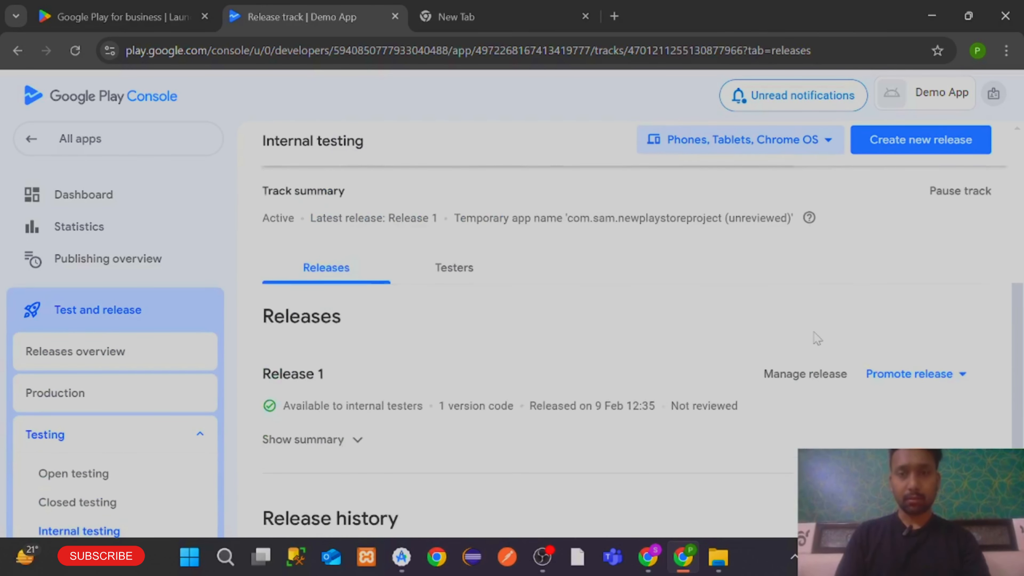
scroll(817, 338, up, 3)
scroll(817, 338, up, 5)
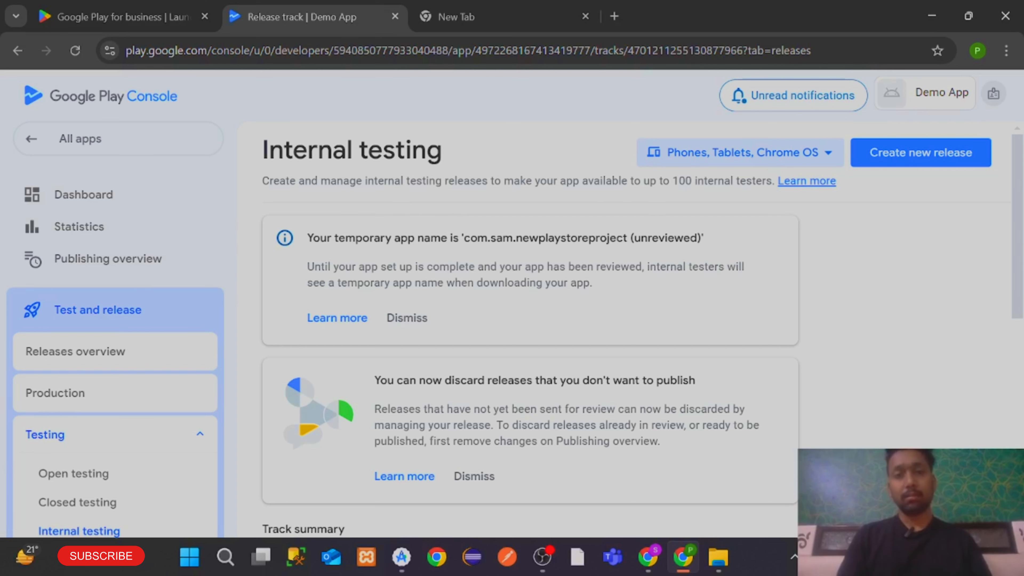
scroll(111, 388, down, 3)
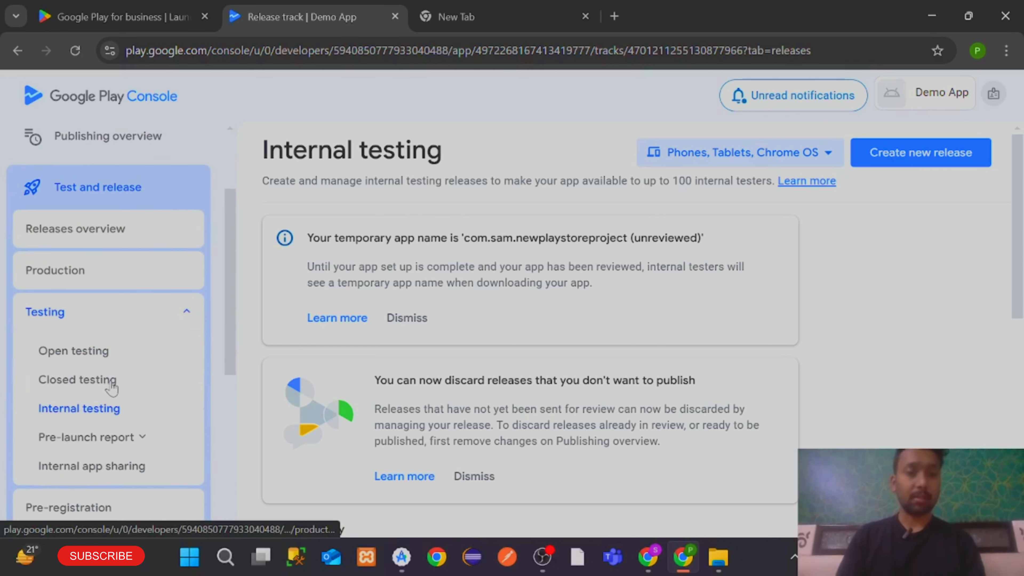
Start creating a new track from the Closed testing page
click(64, 378)
scroll(524, 282, down, 5)
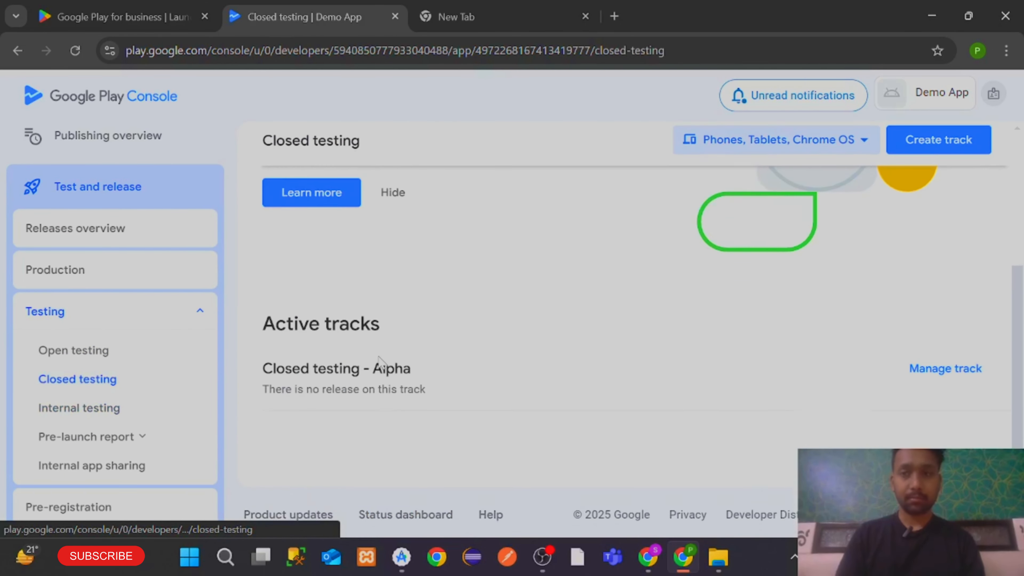
click(918, 142)
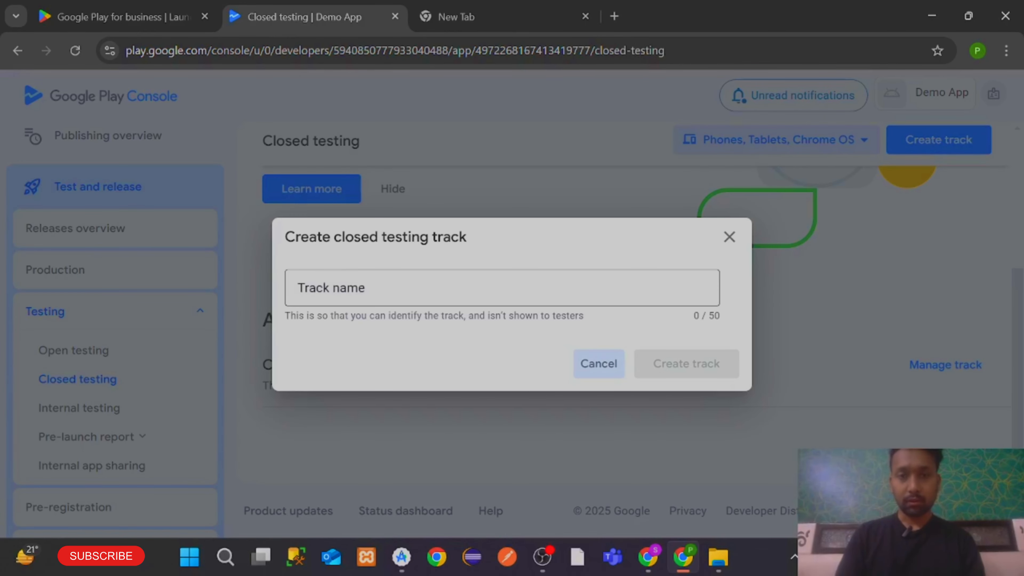
Name the new closed testing track 'track 1' and create it
click(320, 288)
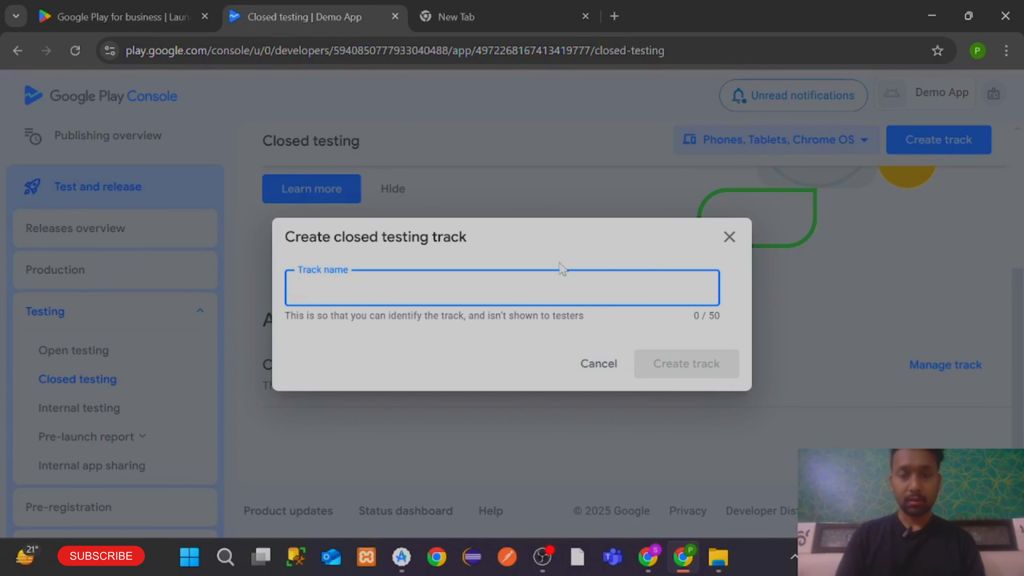
text(track 1)
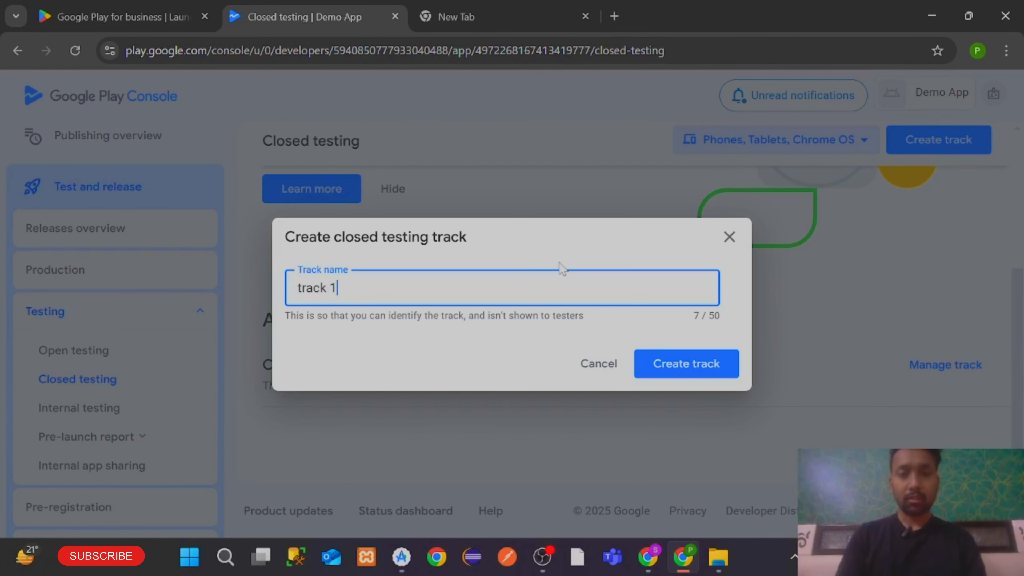
click(680, 363)
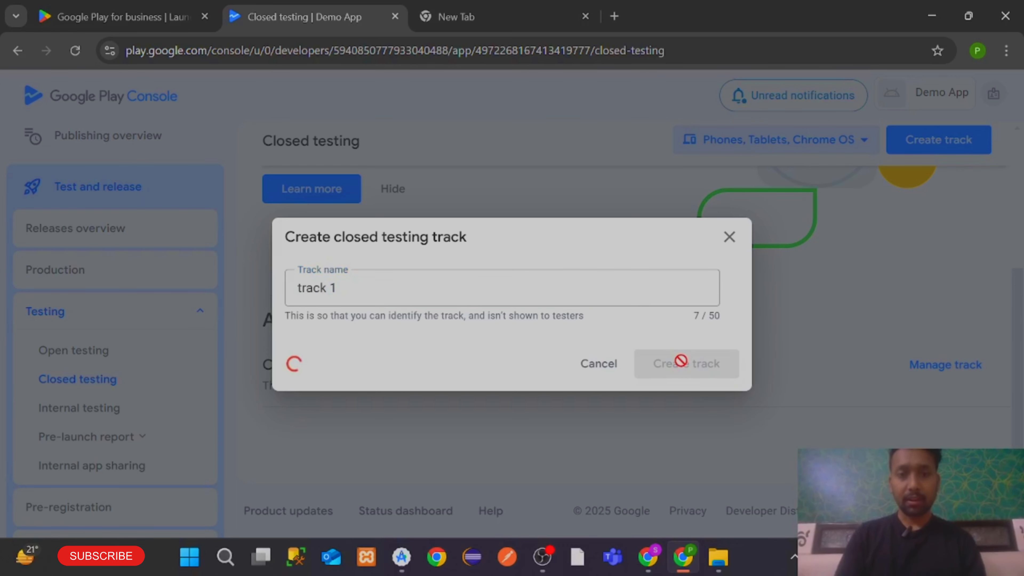
scroll(681, 366, down, 10)
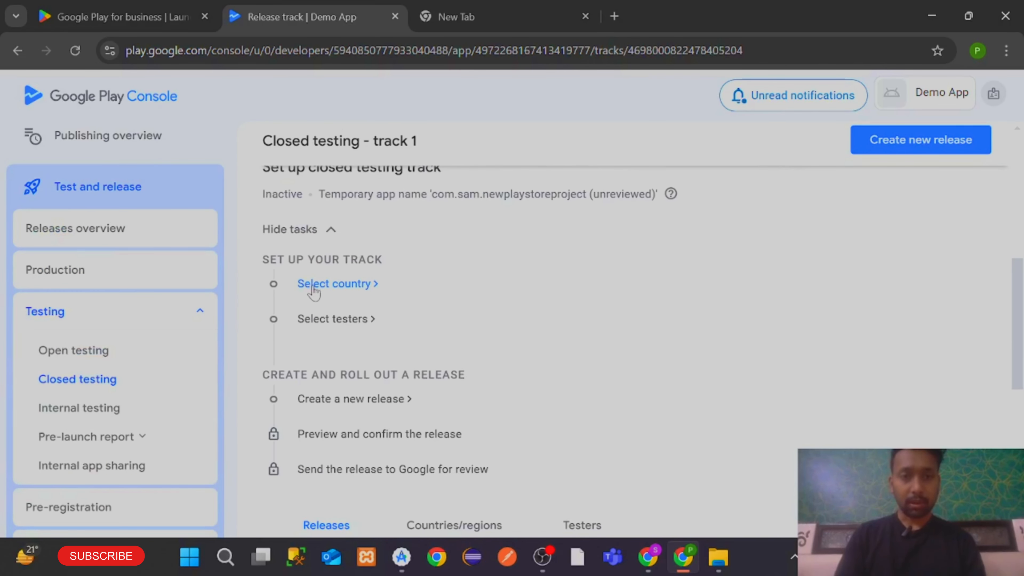
Search 'india' in track 1's country list, tick India and save
click(313, 285)
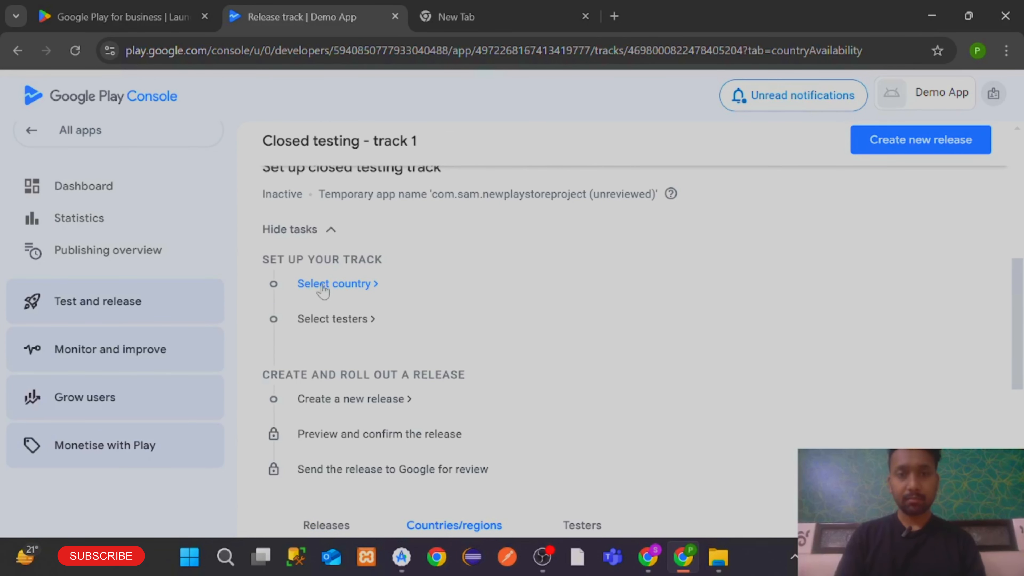
scroll(557, 298, down, 2)
click(553, 322)
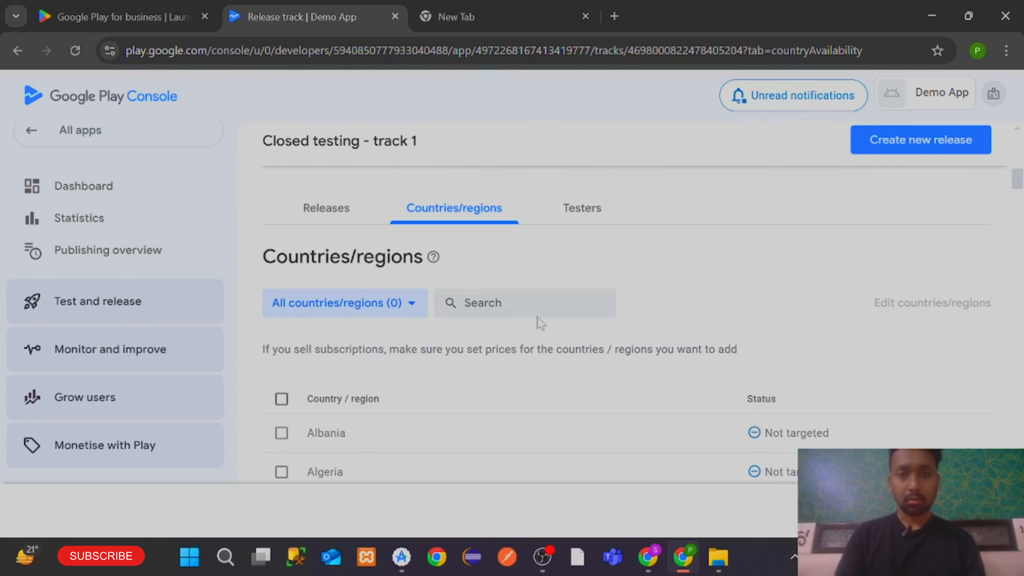
click(524, 302)
text(india)
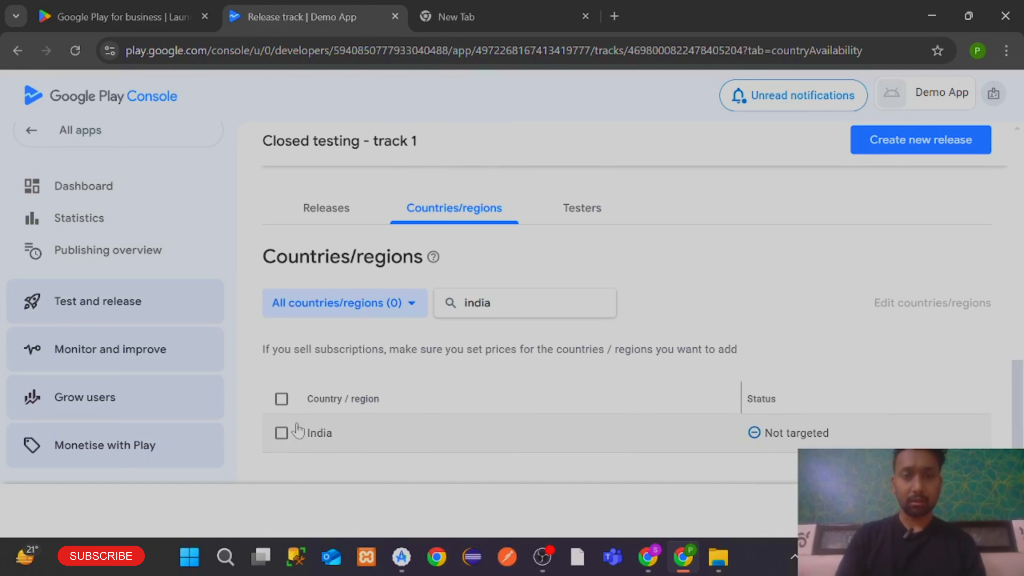
click(282, 433)
scroll(724, 434, down, 2)
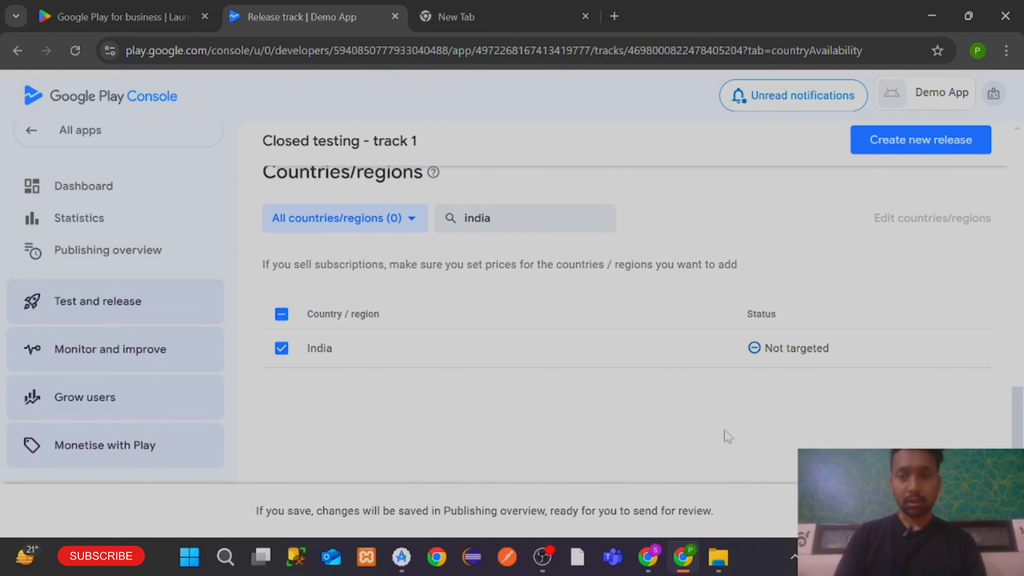
click(967, 511)
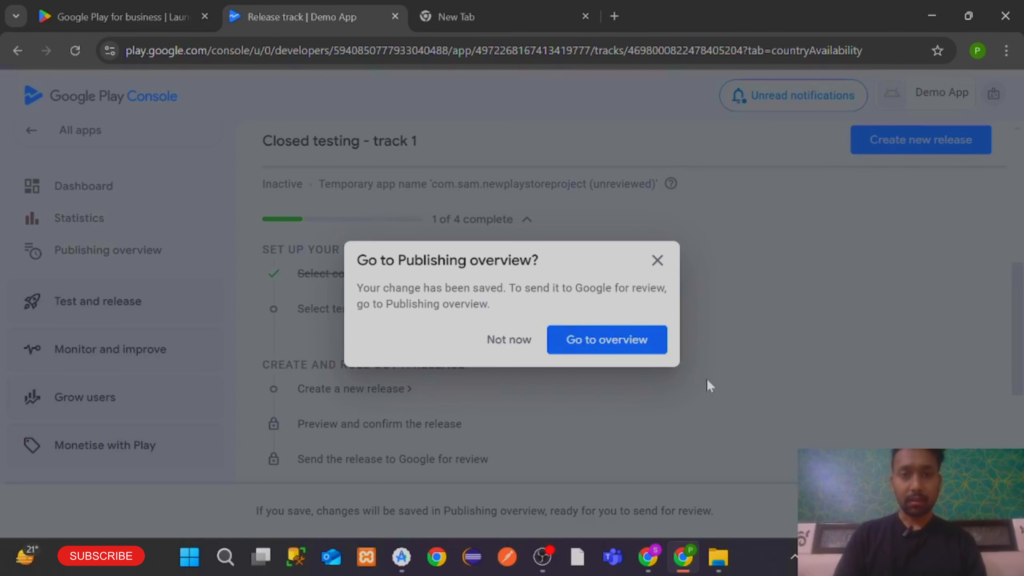
Go to the publishing overview and skip past its intro slides
click(574, 341)
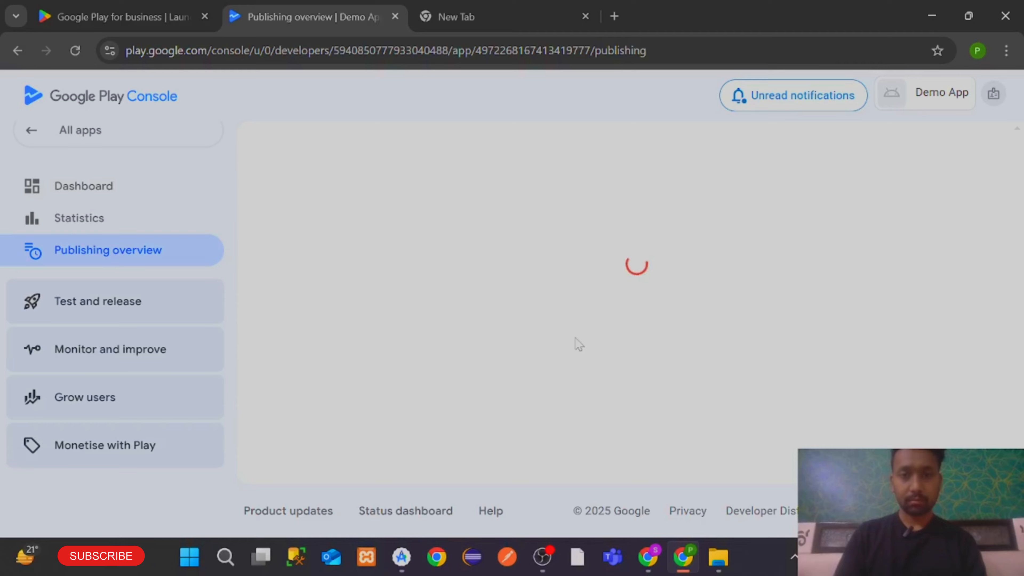
click(800, 274)
click(800, 274)
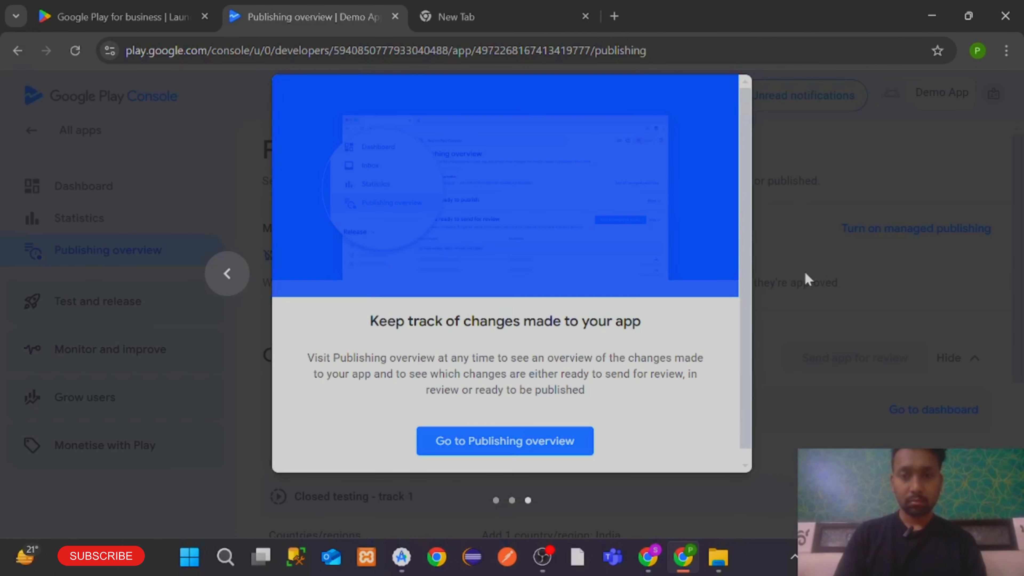
click(533, 430)
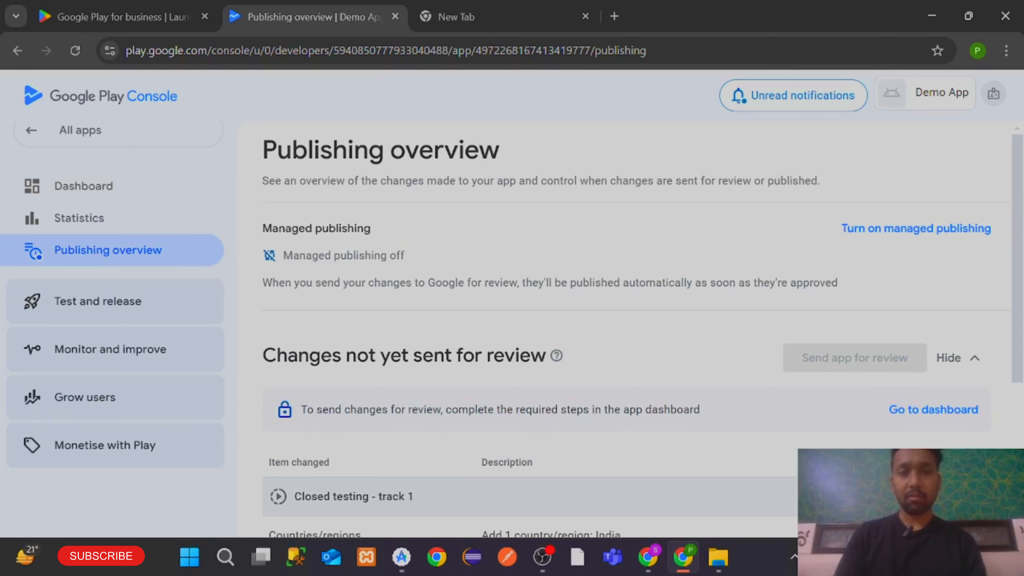
drag(263, 150, 521, 155)
scroll(649, 383, down, 3)
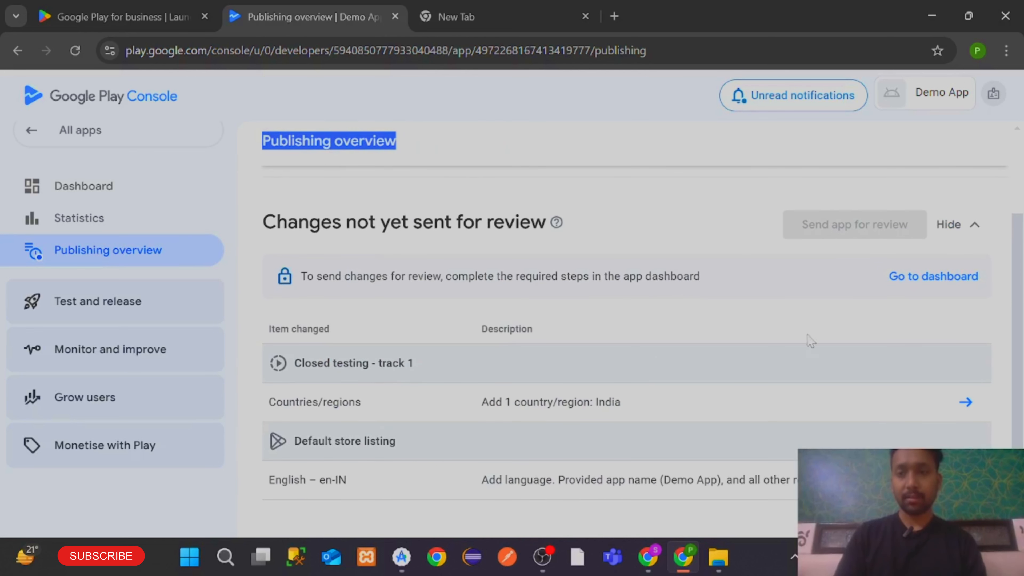
On the app dashboard, expand the Finish setting up your app task list
click(927, 277)
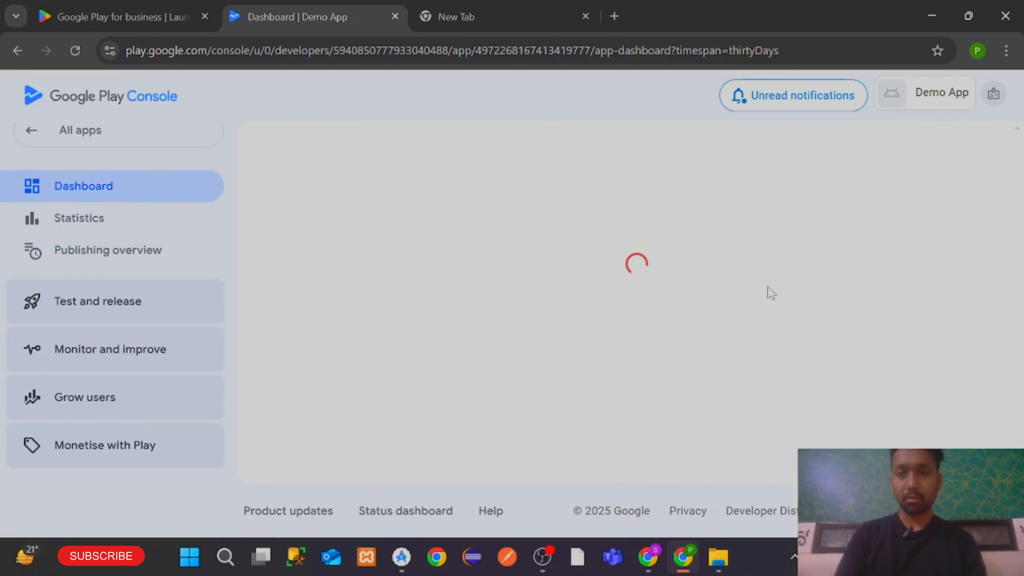
scroll(604, 330, down, 10)
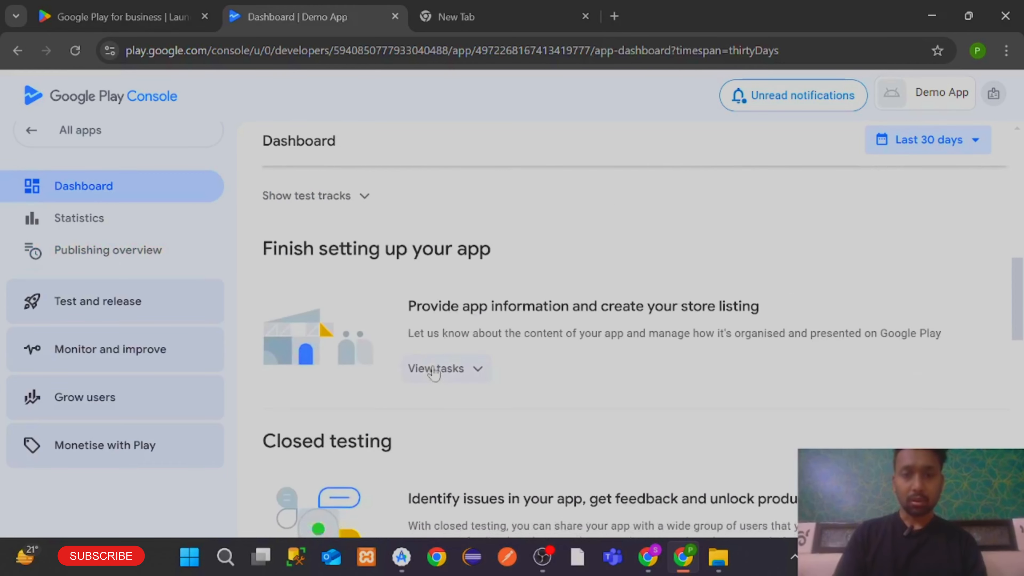
scroll(434, 373, down, 9)
scroll(434, 373, up, 5)
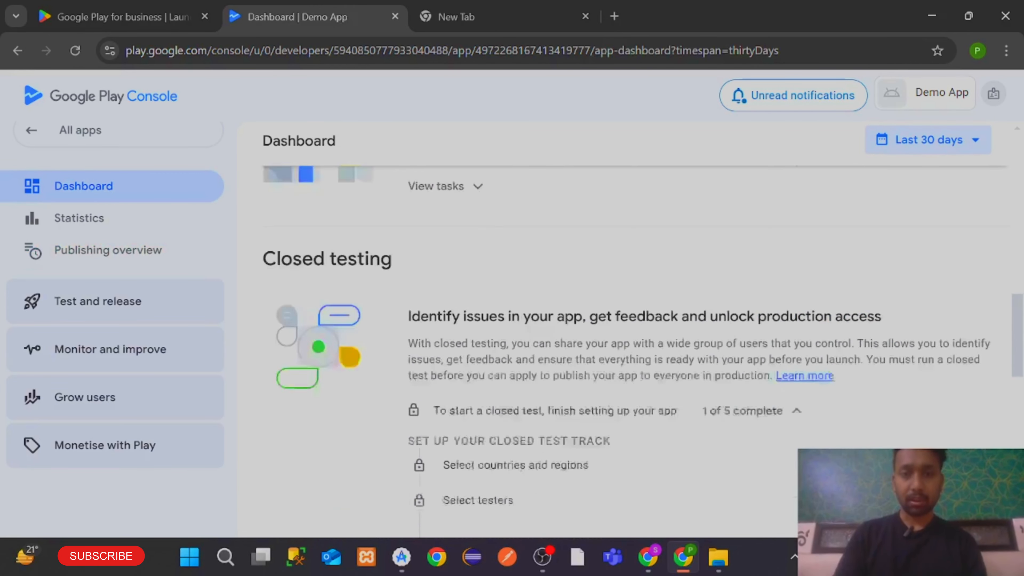
scroll(489, 327, up, 6)
scroll(469, 468, down, 1)
click(465, 468)
scroll(462, 480, down, 2)
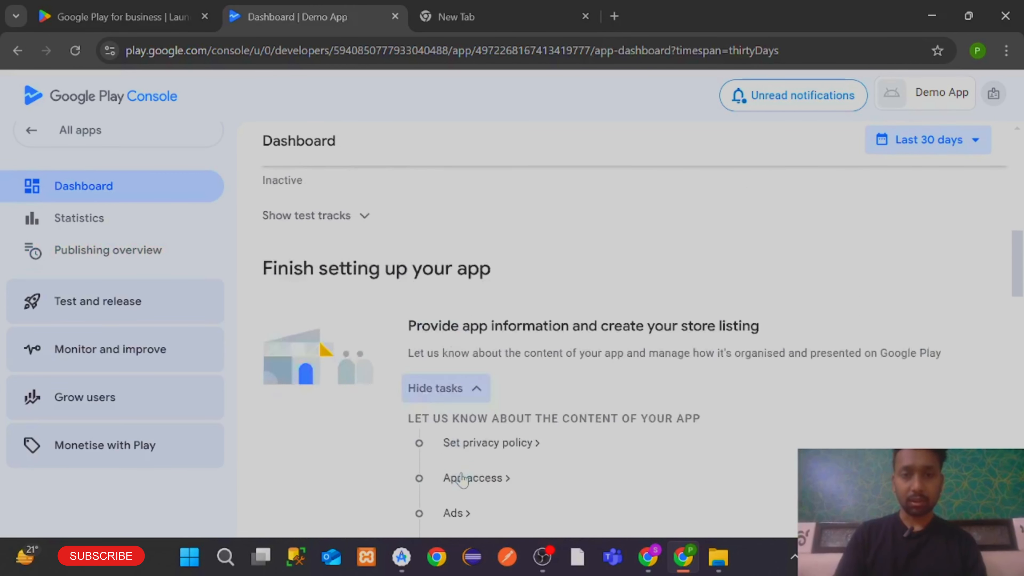
scroll(459, 476, down, 3)
scroll(504, 339, down, 2)
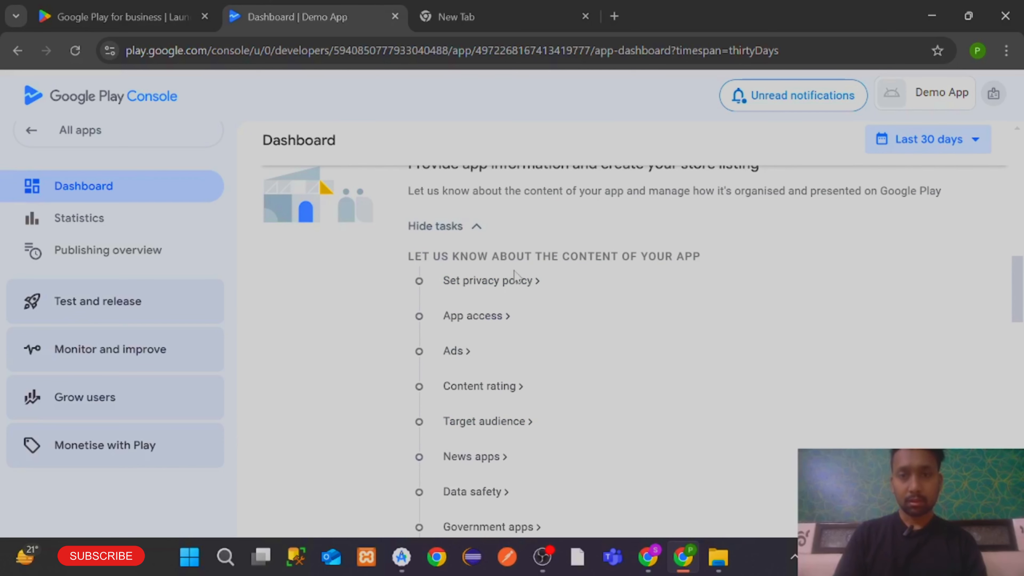
click(514, 281)
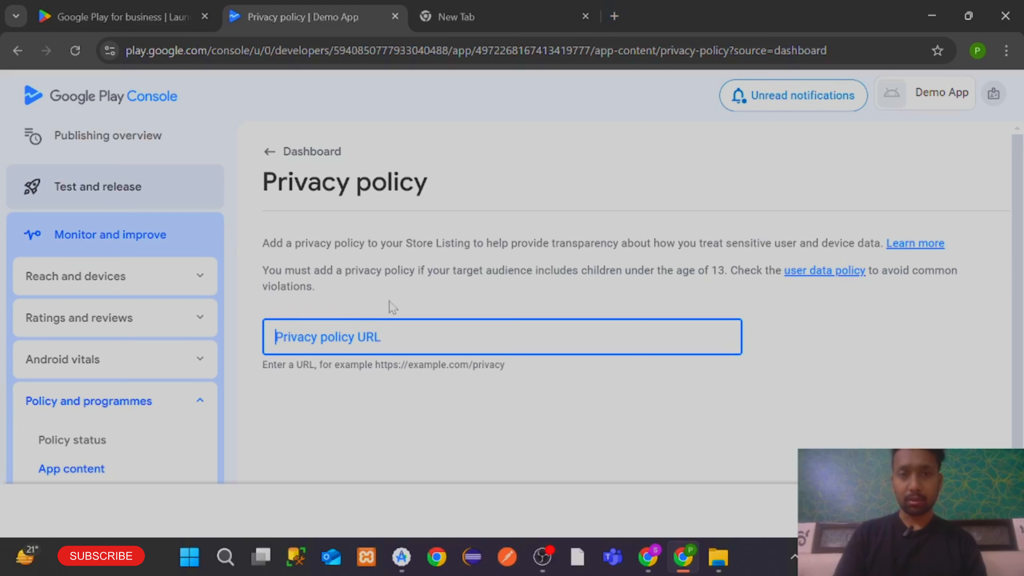
text(https:)
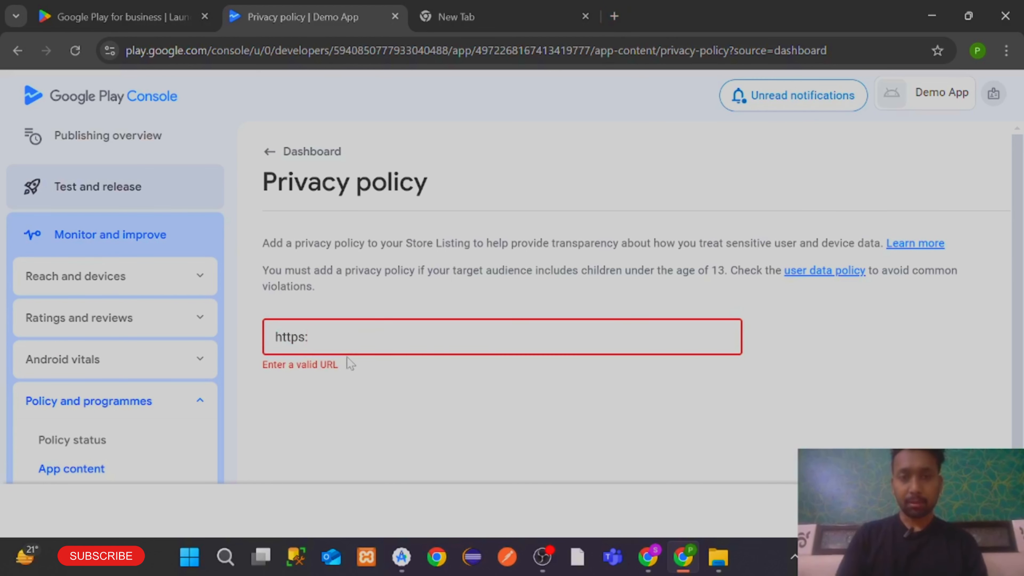
text(//)
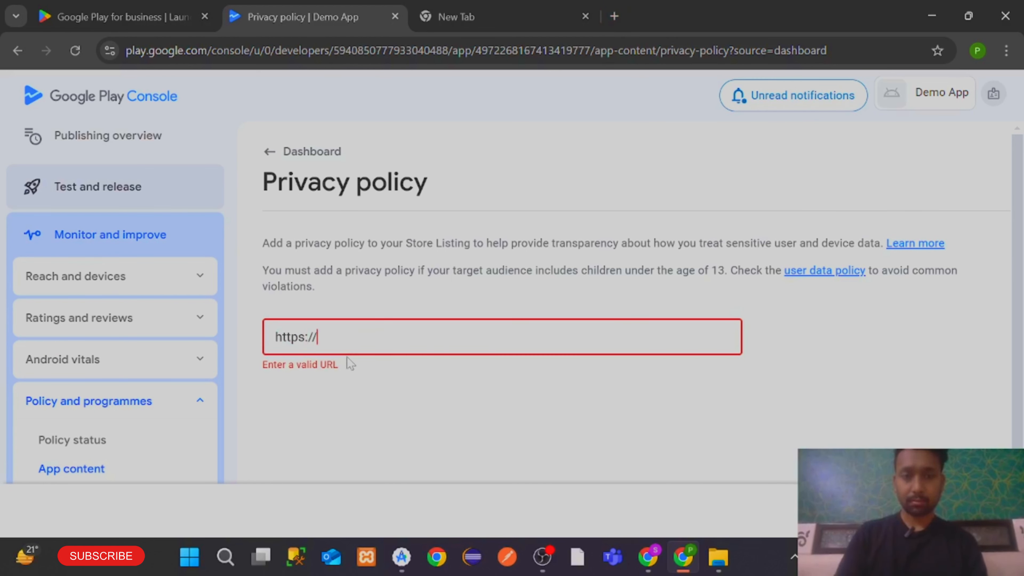
text(globaldecoration)
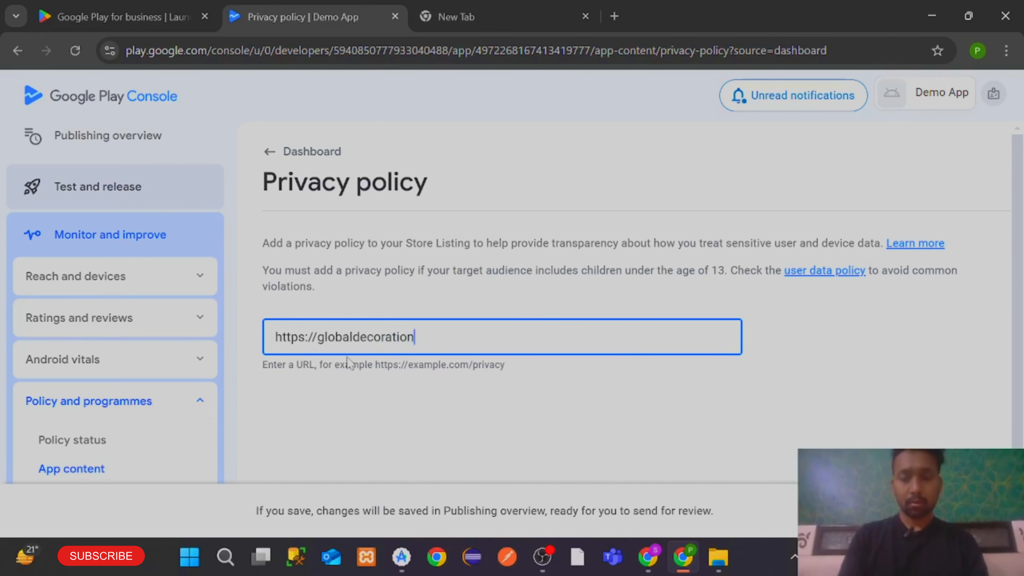
text(s.com/privacypolic)
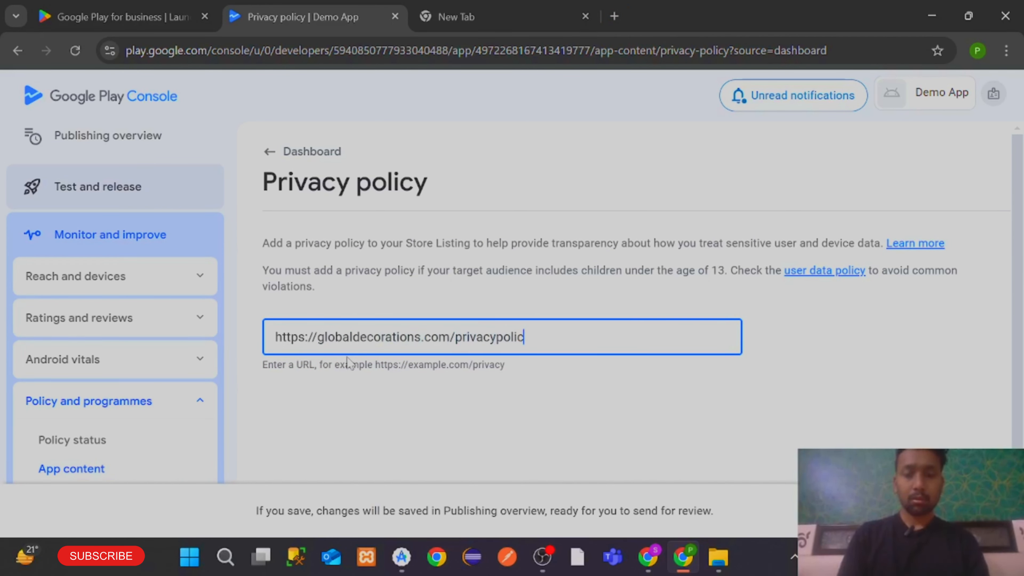
text(y)
scroll(805, 368, down, 1)
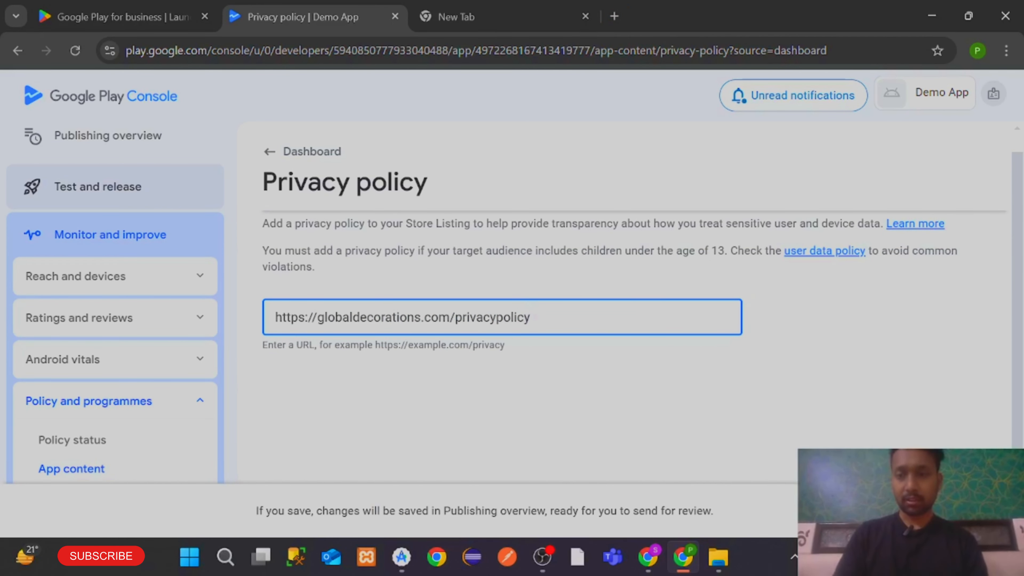
click(981, 510)
From the publishing overview, open the privacy policy issue details and tick it as fixed
click(597, 335)
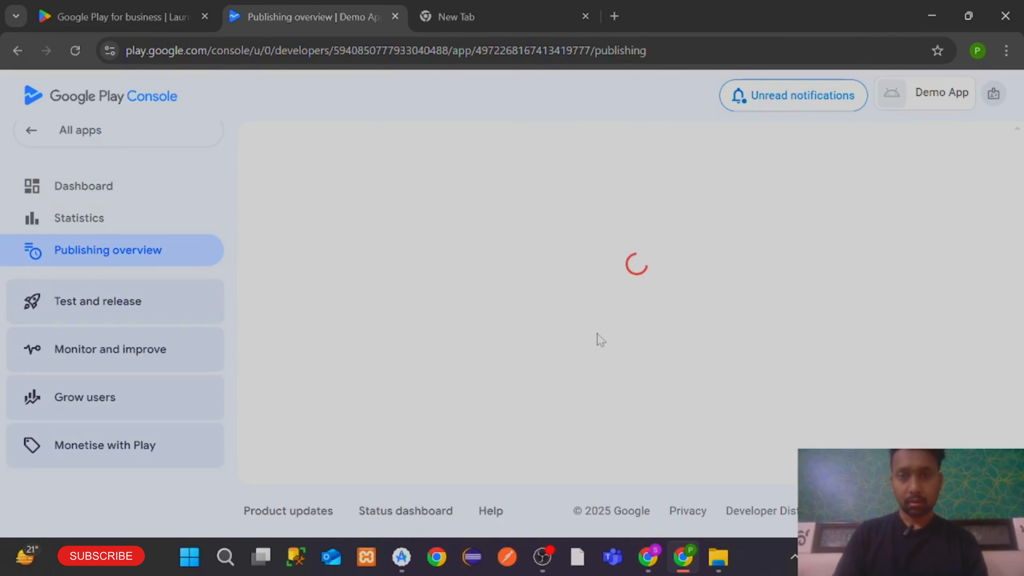
scroll(597, 333, down, 5)
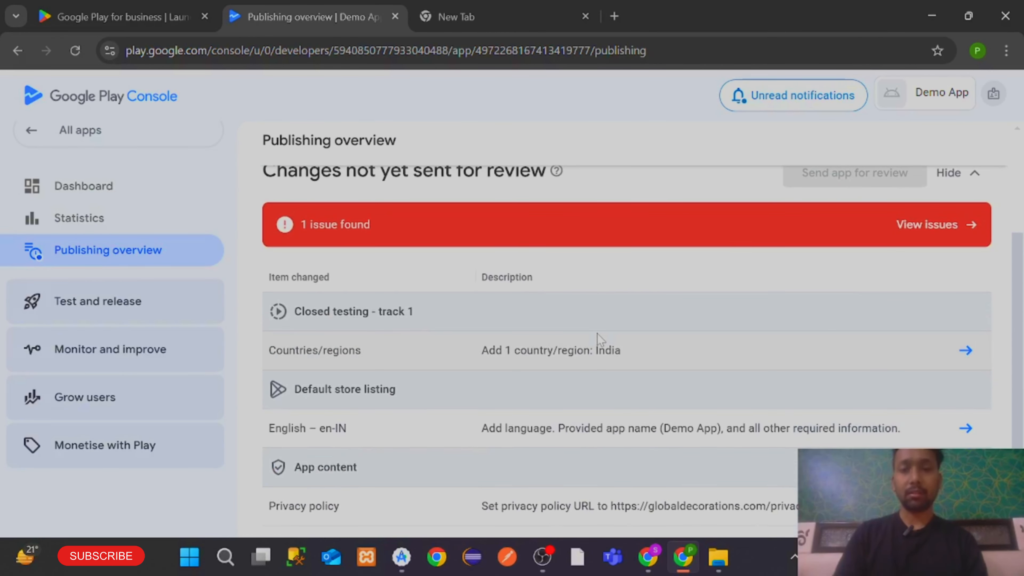
scroll(849, 279, up, 3)
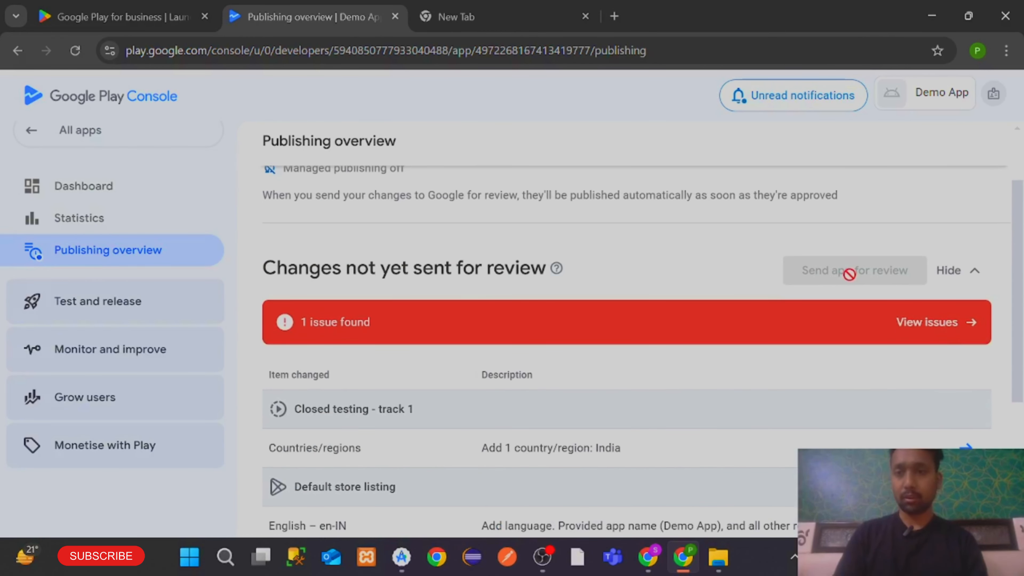
click(947, 325)
click(65, 388)
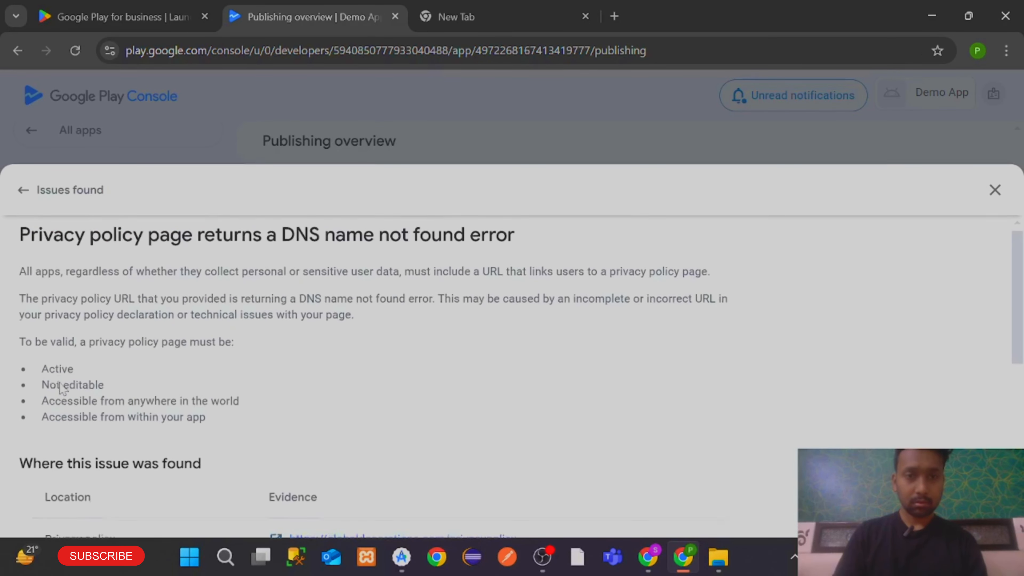
scroll(248, 393, down, 2)
scroll(250, 393, down, 5)
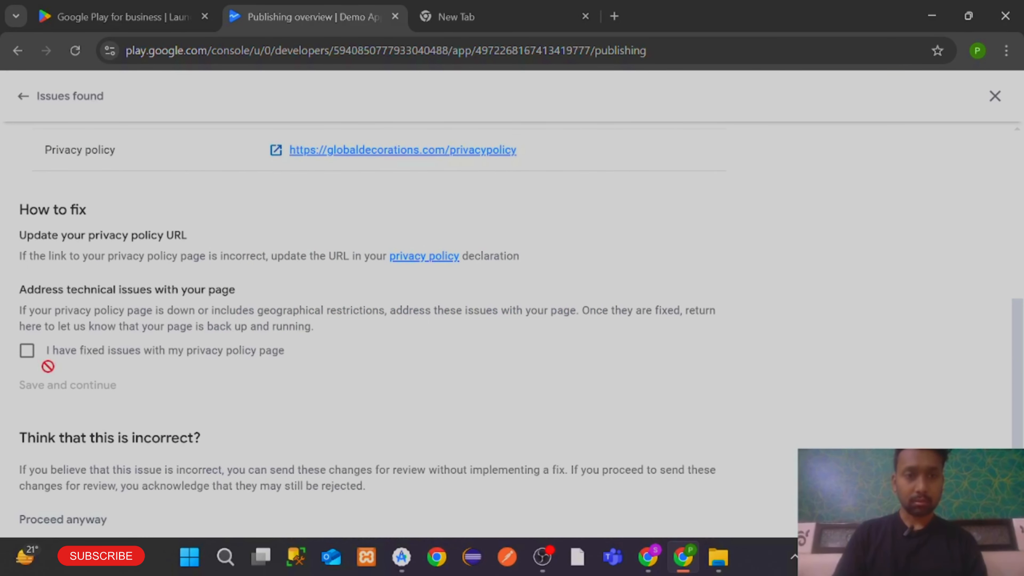
click(27, 350)
scroll(596, 400, up, 10)
click(995, 192)
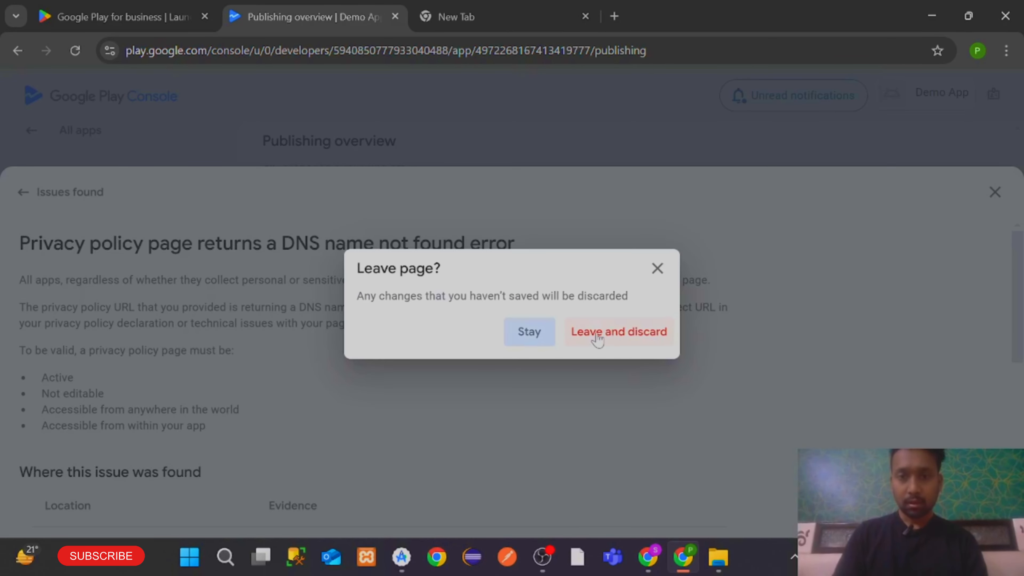
click(596, 333)
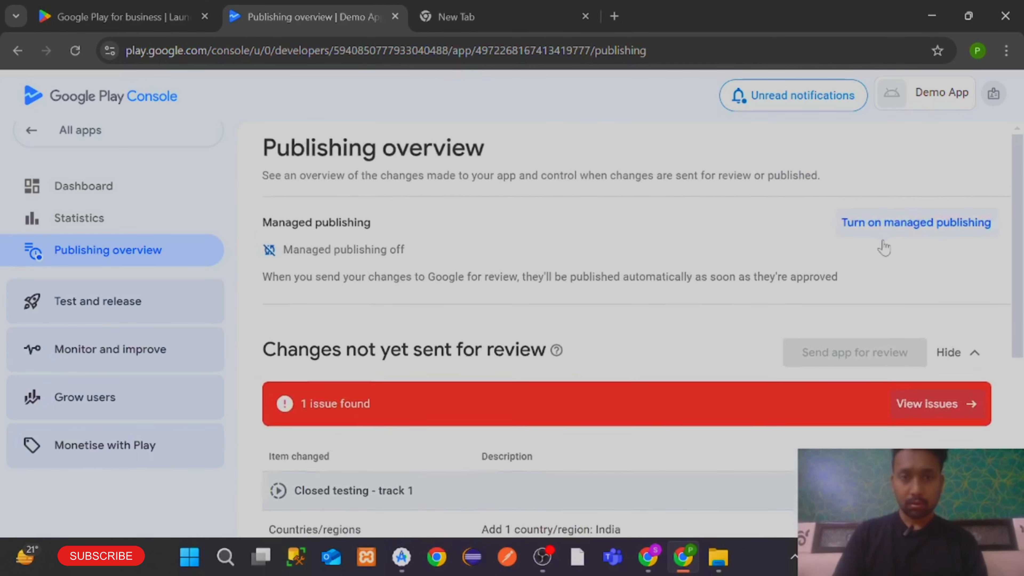
Reopen the issue, tick 'I have fixed issues with my privacy policy page', and proceed anyway
scroll(931, 347, down, 3)
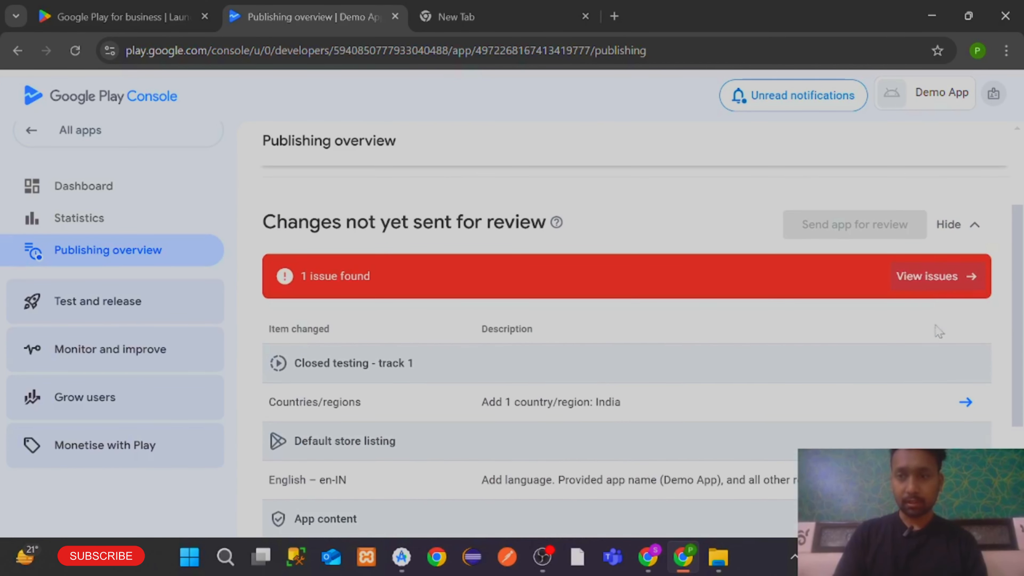
click(933, 297)
click(28, 389)
scroll(52, 354, down, 9)
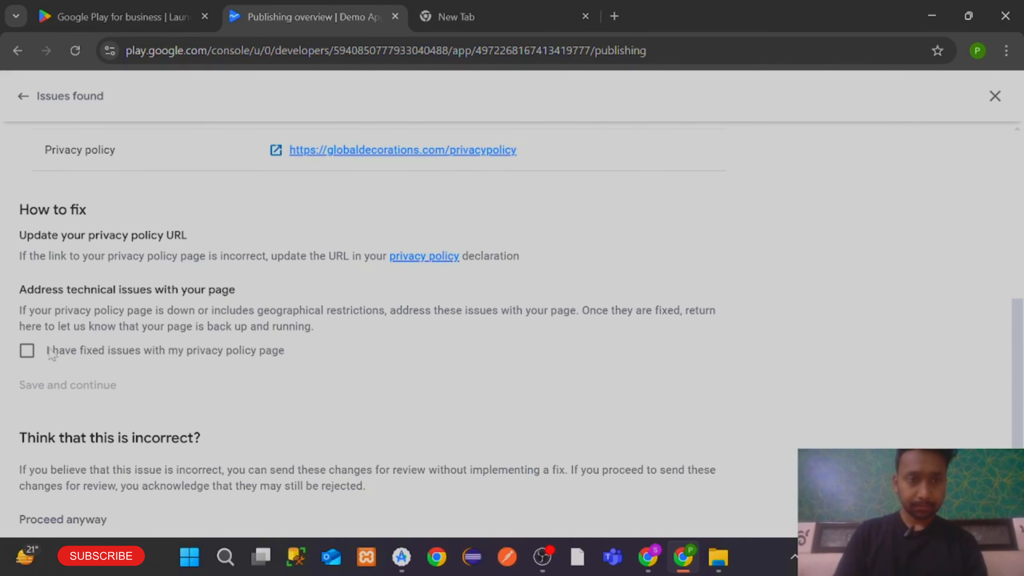
click(52, 354)
click(79, 521)
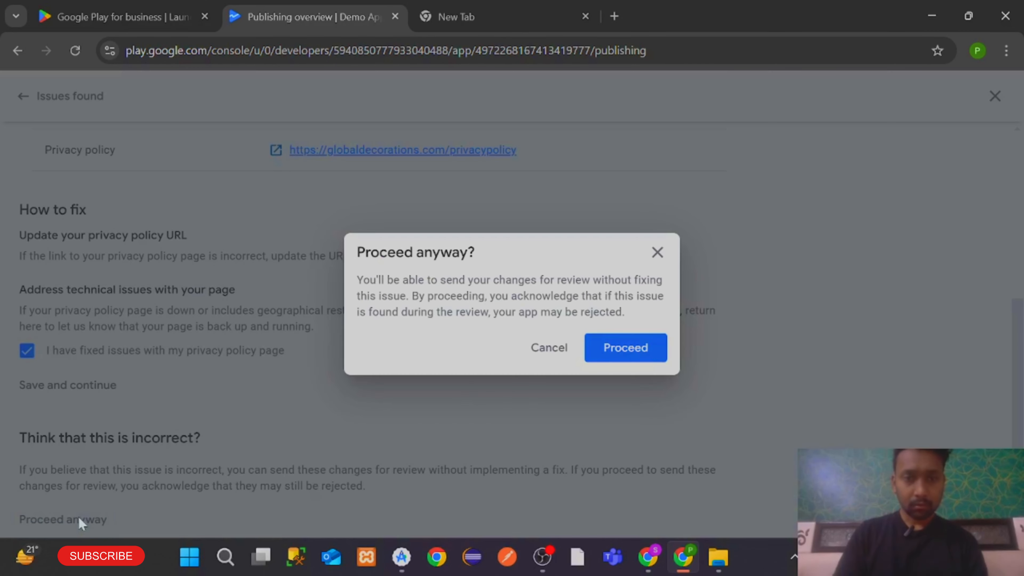
click(605, 346)
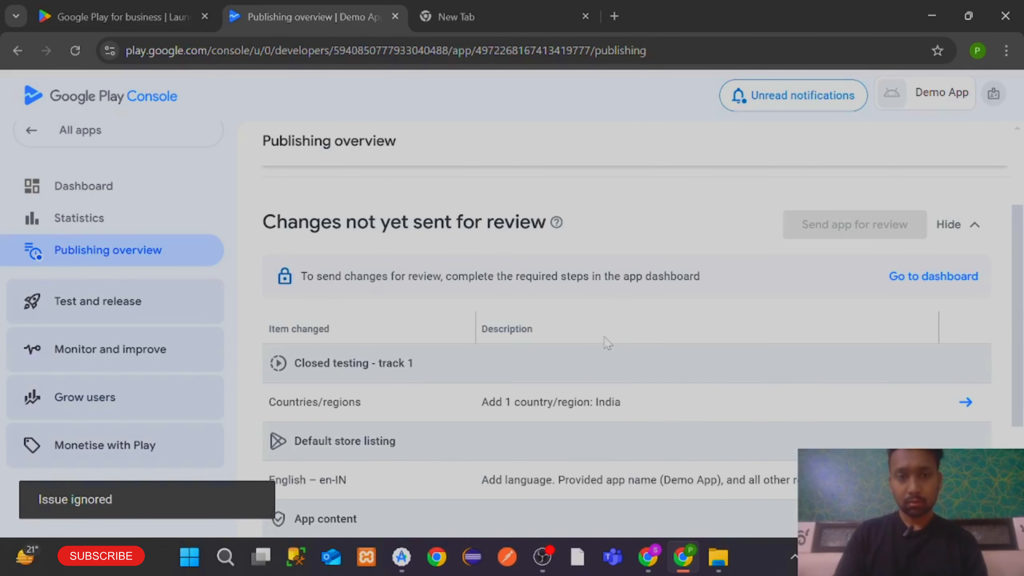
On the App access page, choose 'All functionality in my app is available without any access restrictions'
click(935, 278)
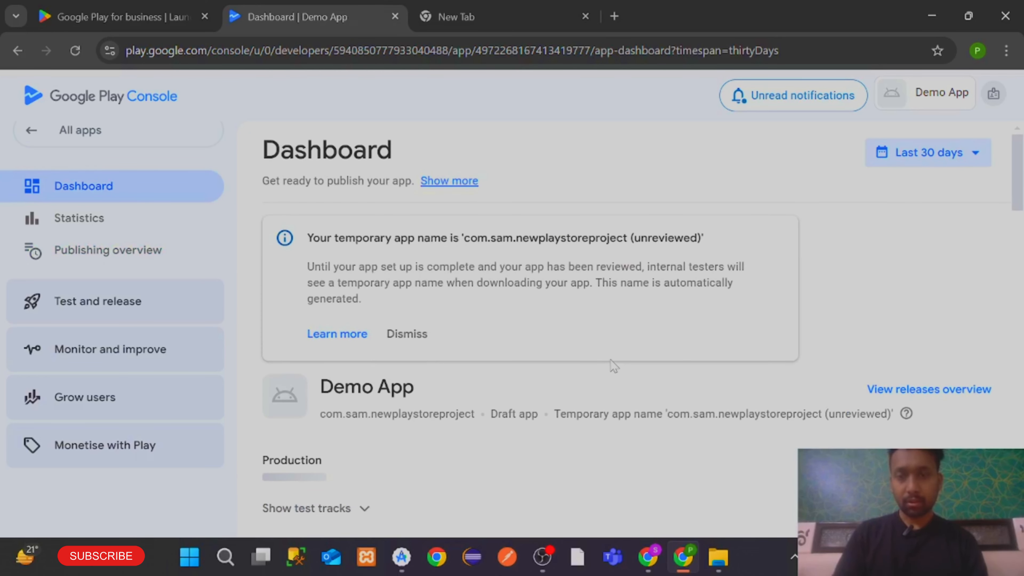
scroll(612, 361, down, 10)
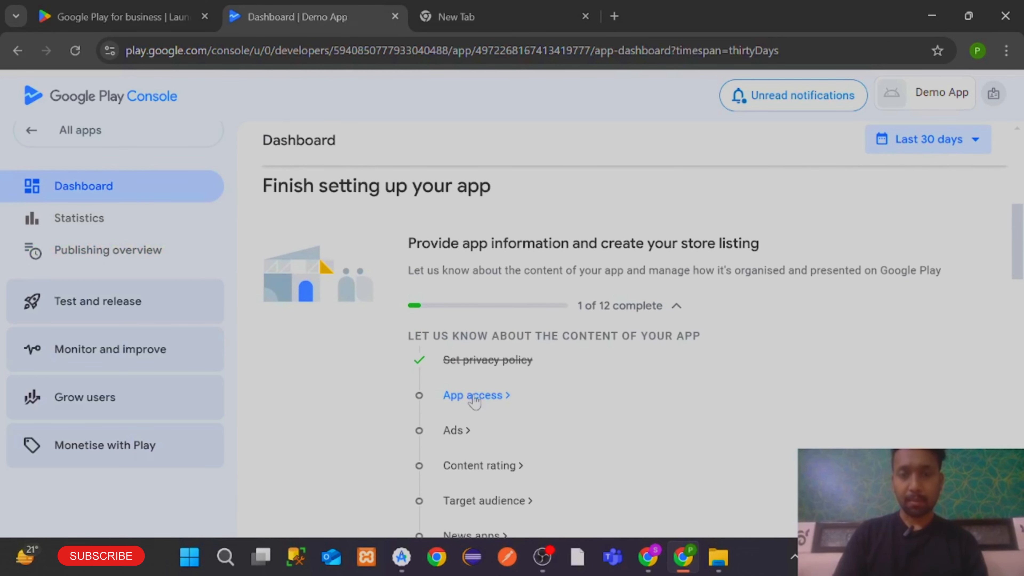
click(475, 397)
scroll(463, 395, down, 5)
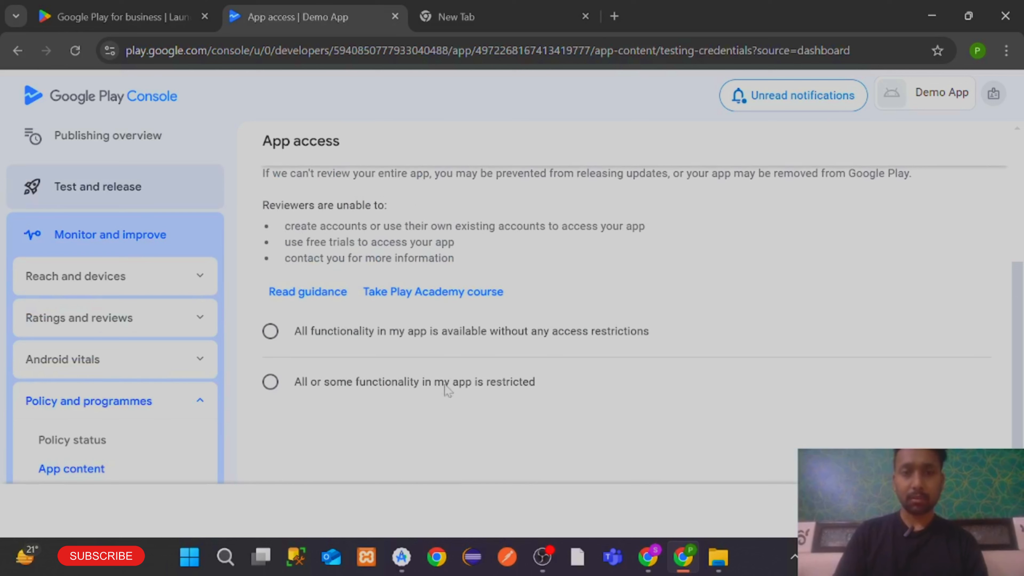
click(270, 381)
click(270, 330)
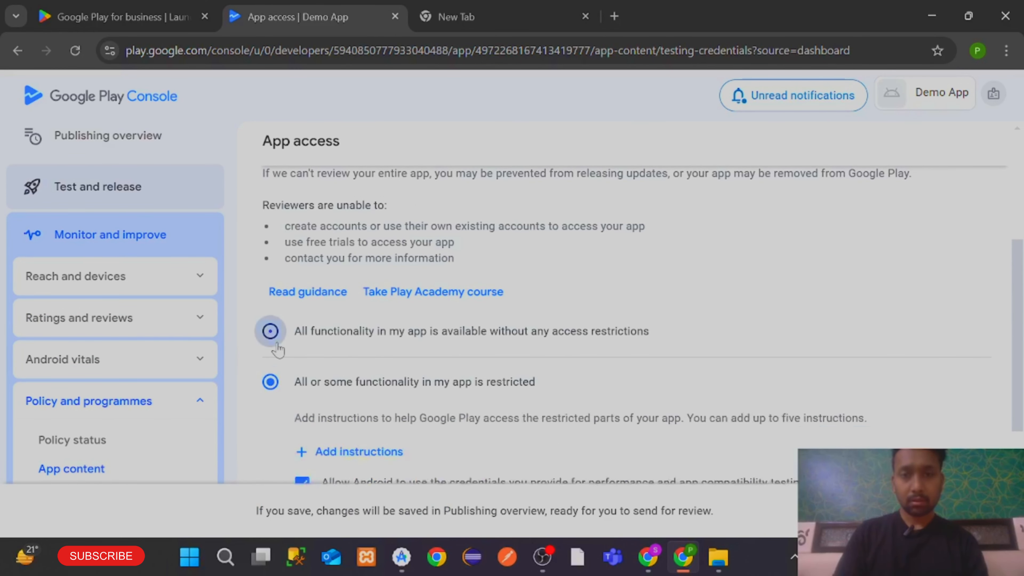
scroll(411, 377, down, 1)
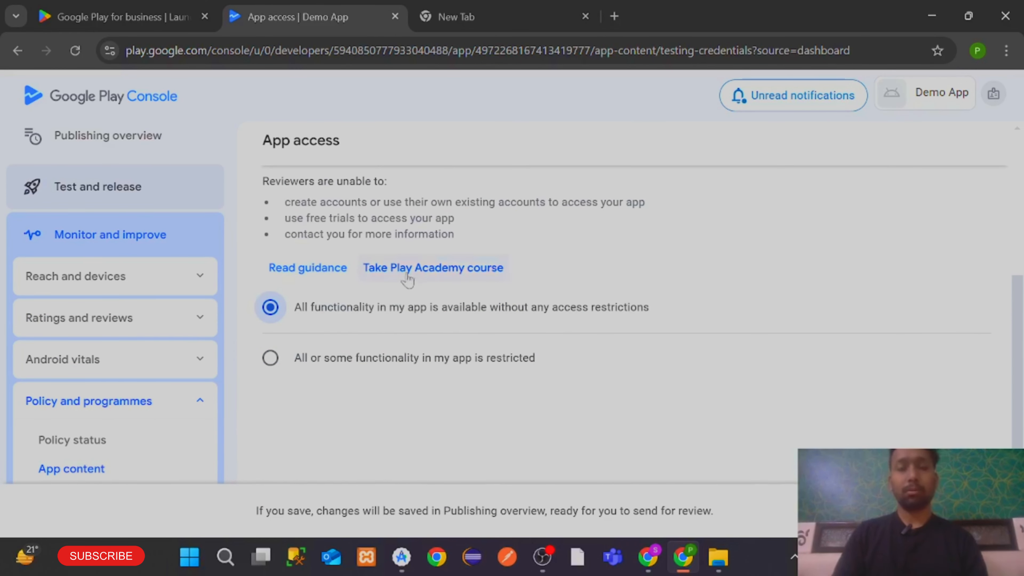
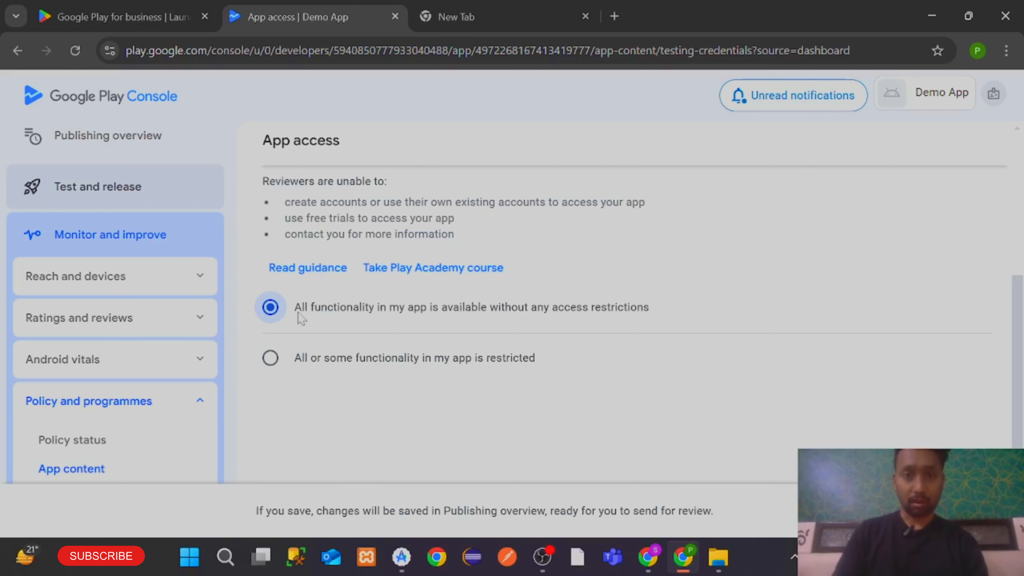
Try restricted access with reviewer instructions named 'Login', then close and discard them
click(270, 358)
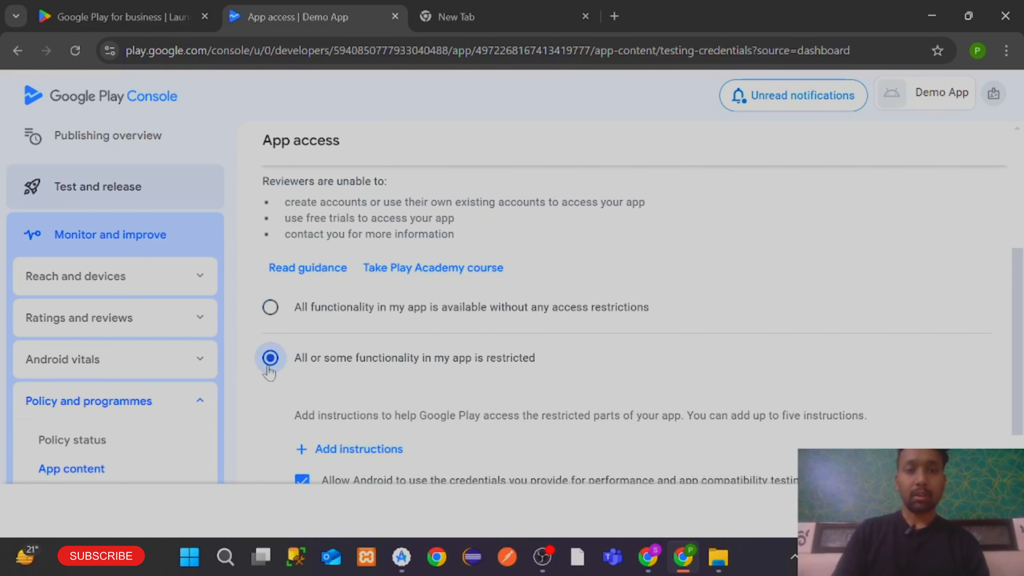
scroll(335, 365, down, 2)
click(335, 360)
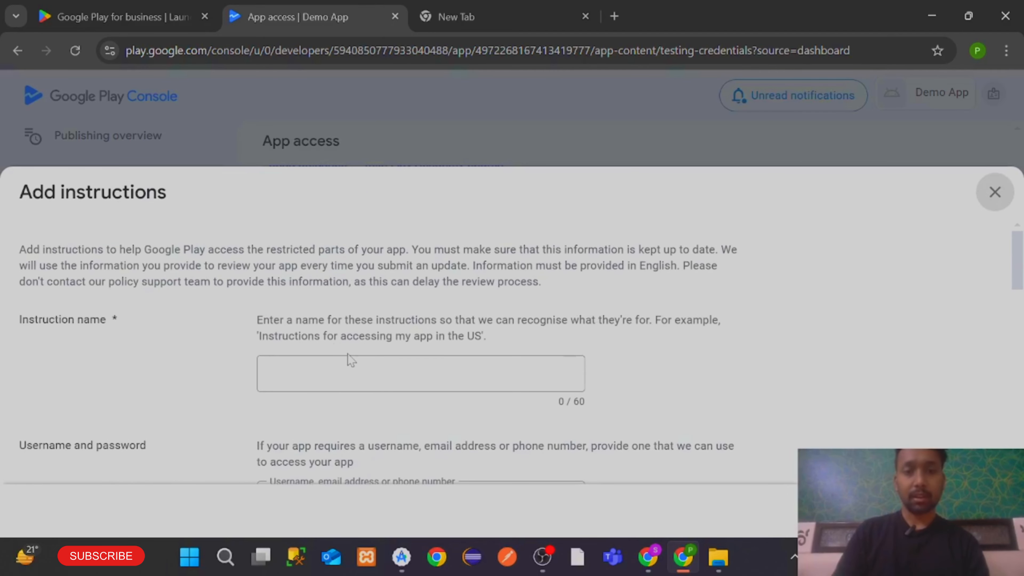
click(350, 363)
text(Log)
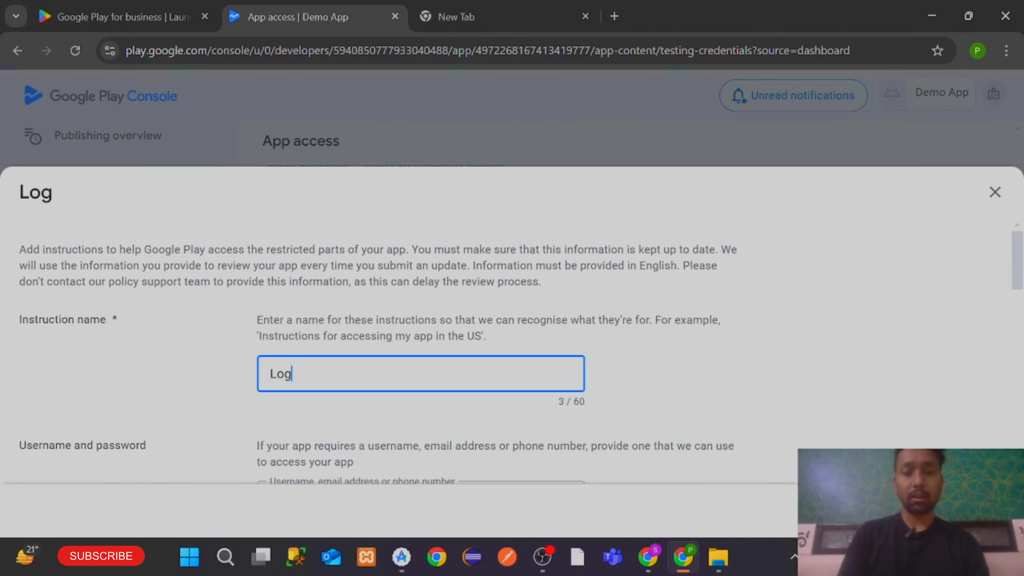
text(in)
scroll(320, 379, down, 5)
key(Tab)
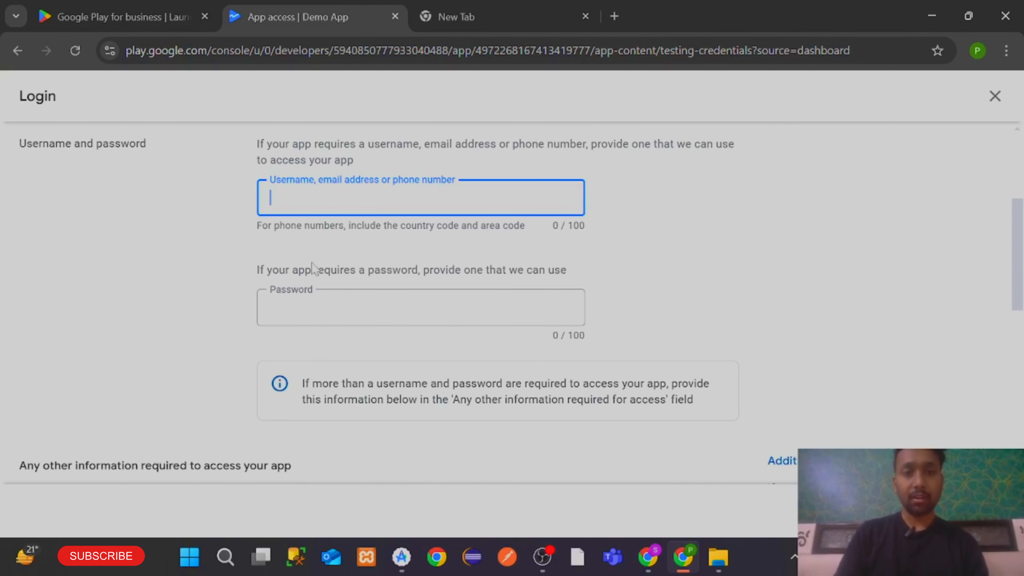
click(319, 291)
scroll(588, 297, up, 5)
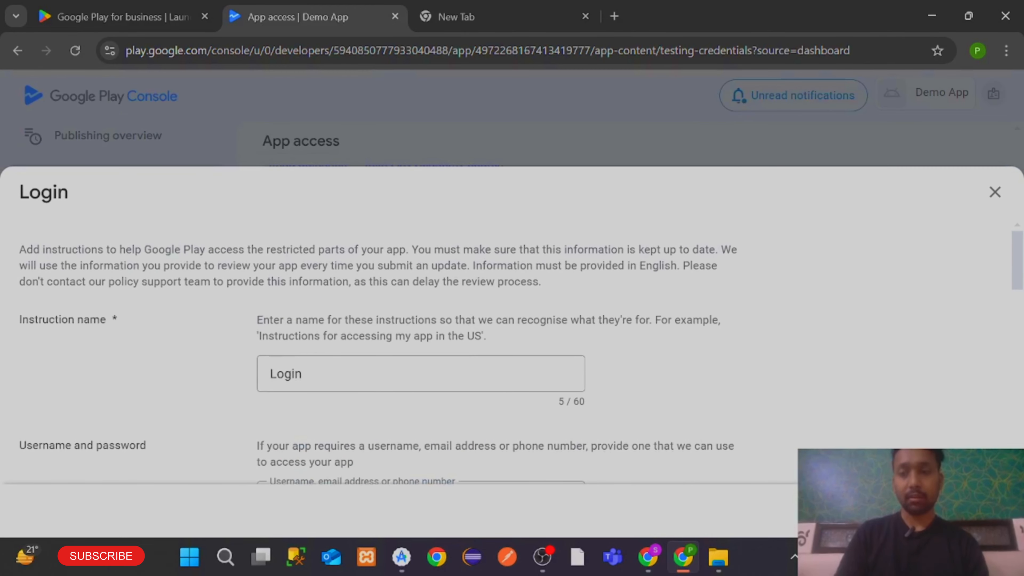
click(995, 192)
click(611, 335)
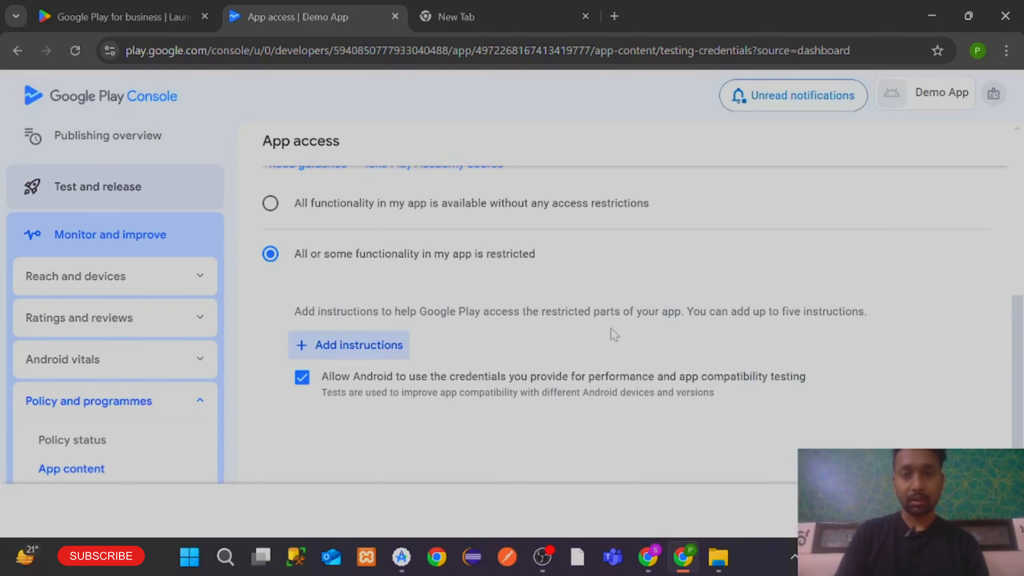
Choose 'All functionality in my app is available without any access restrictions' and save
scroll(374, 365, up, 2)
click(270, 299)
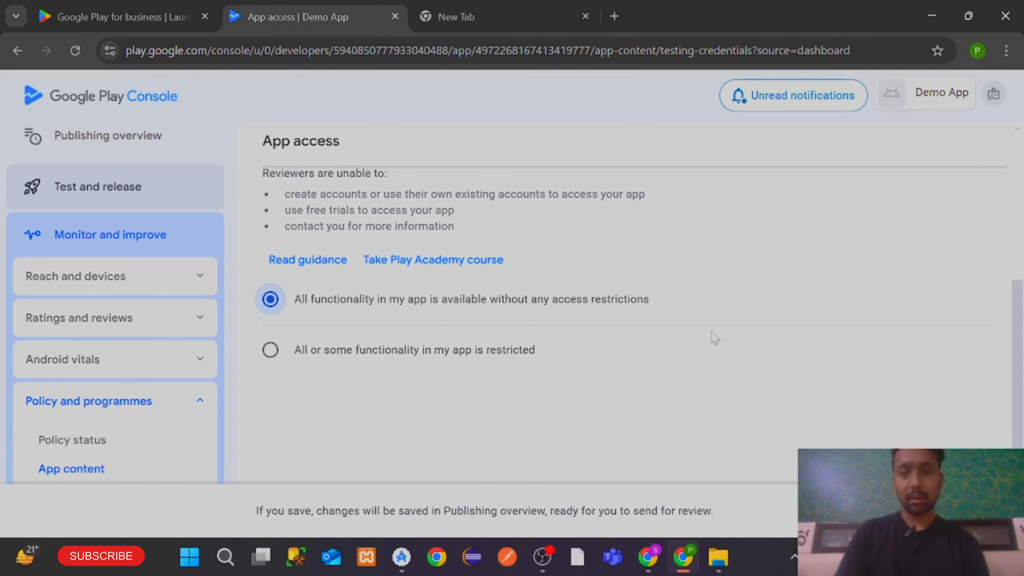
click(972, 511)
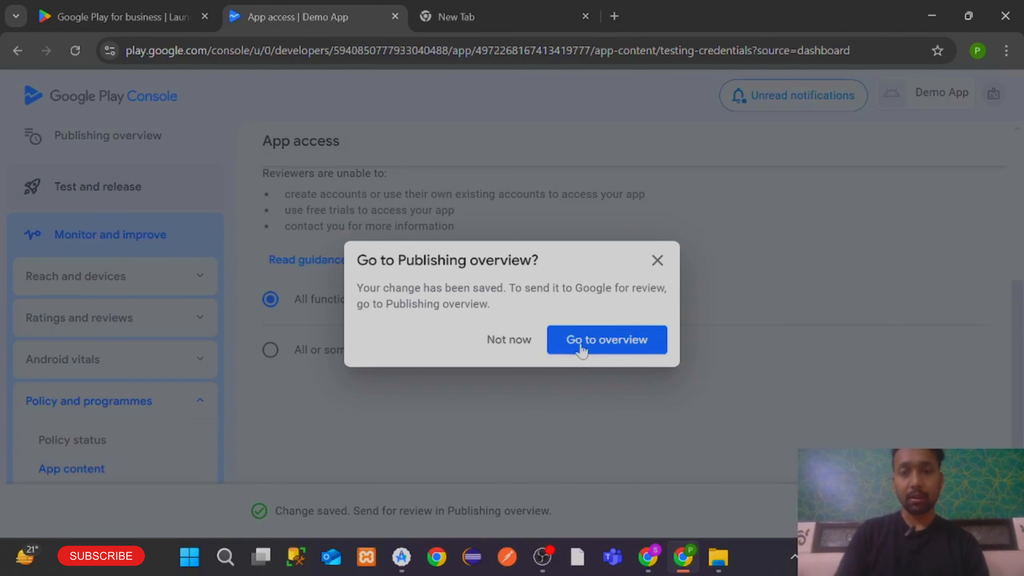
Go back to the dashboard checklist, confirm privacy policy and App access are done, and open Ads
click(581, 350)
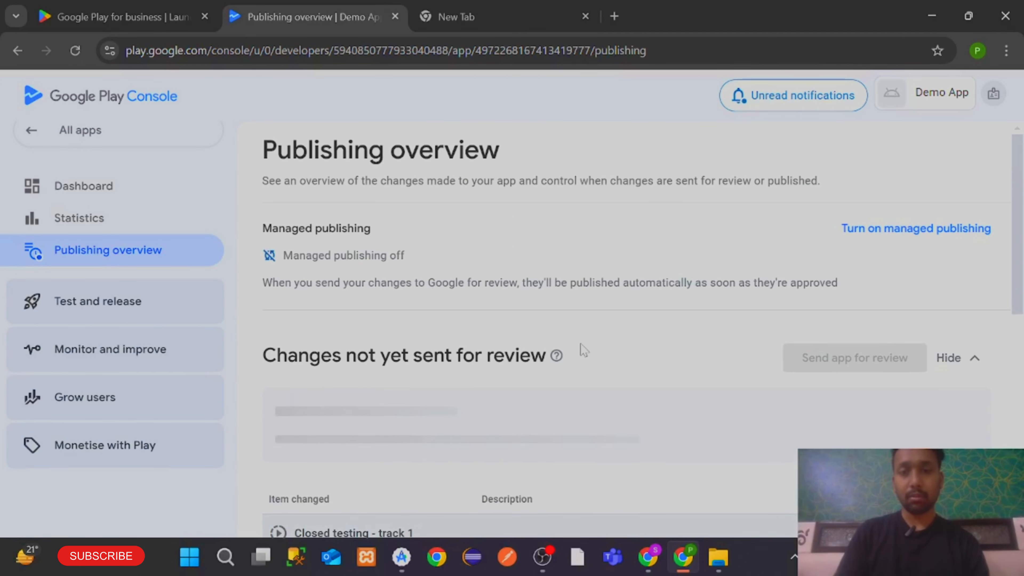
scroll(605, 330, down, 3)
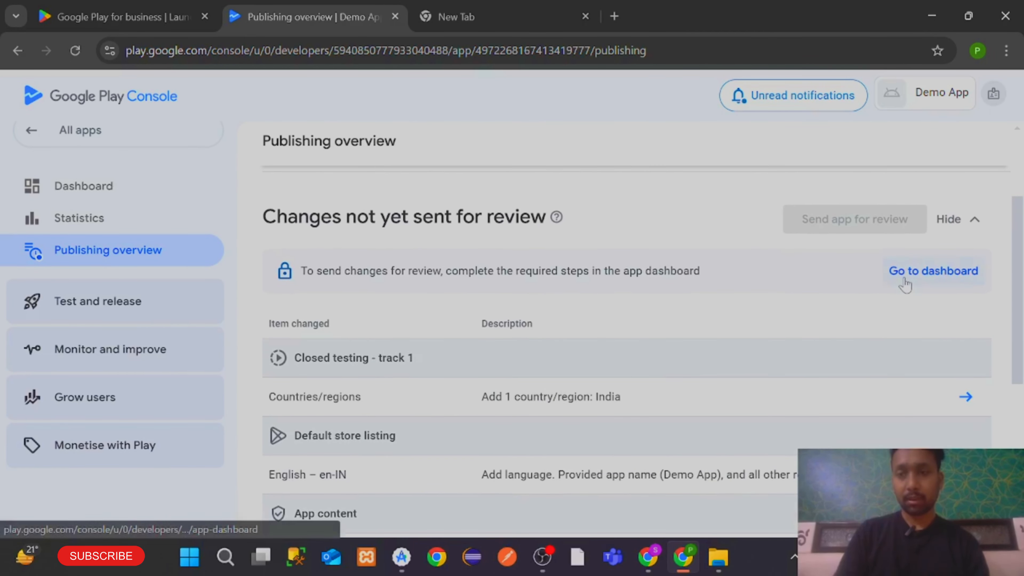
click(904, 279)
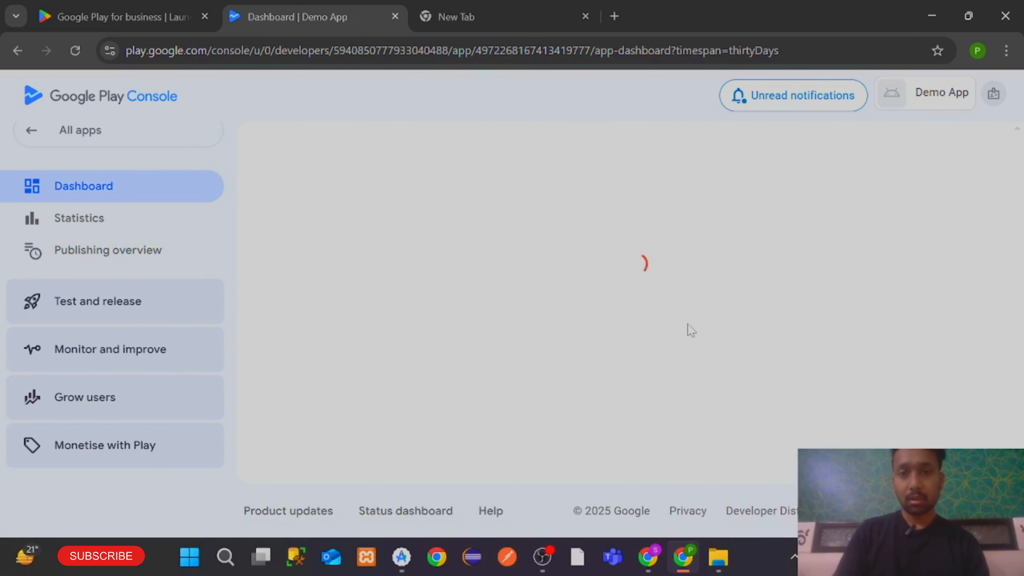
scroll(685, 327, down, 10)
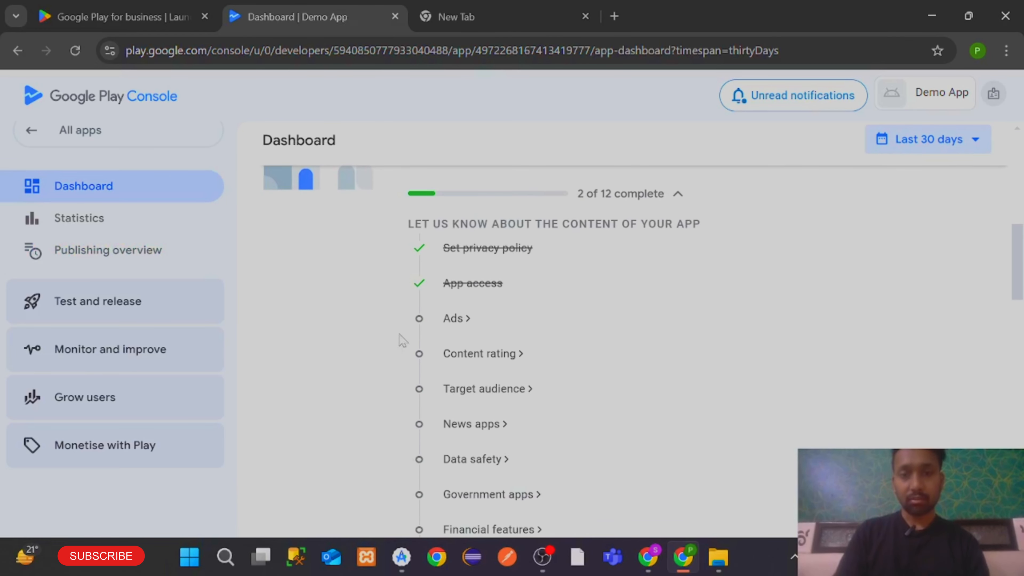
drag(443, 248, 527, 248)
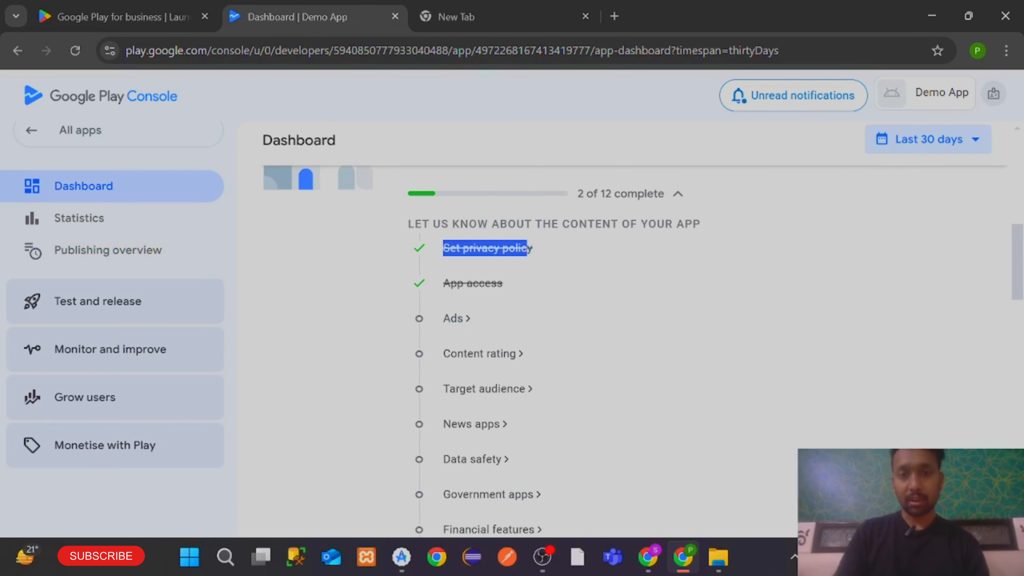
click(507, 304)
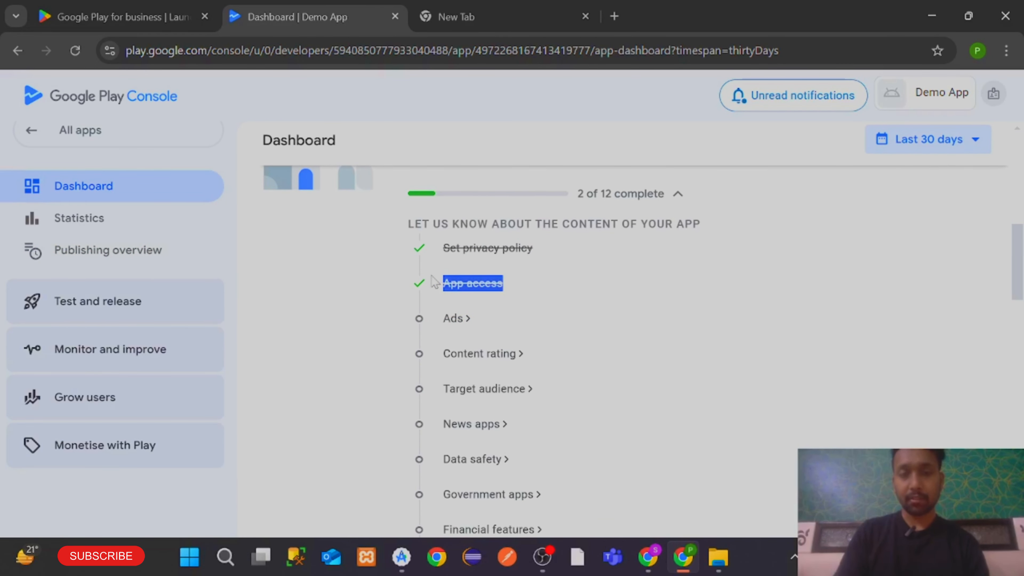
click(455, 319)
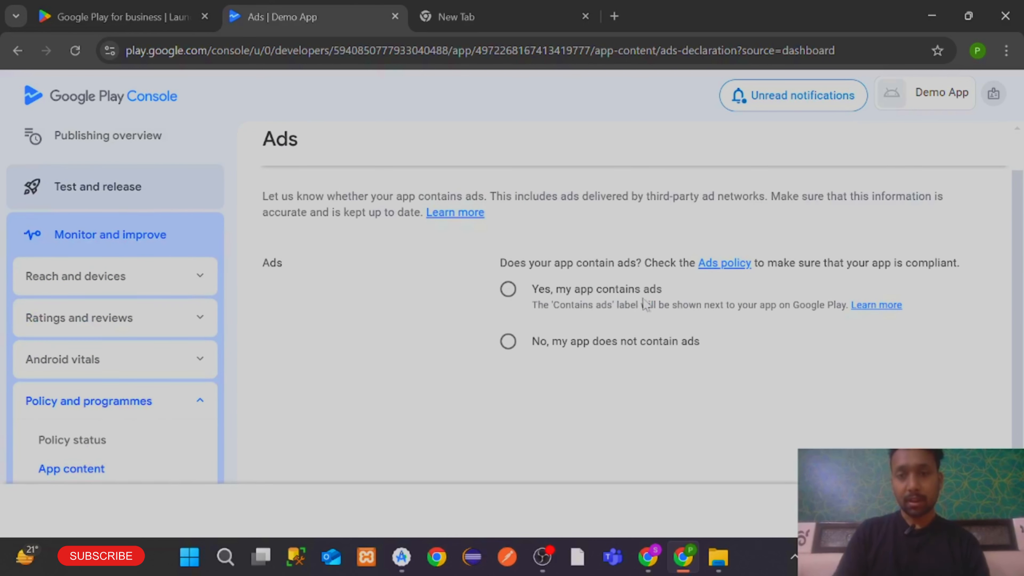
Declare 'No, my app does not contain ads' and save the Ads declaration
click(508, 342)
scroll(802, 401, down, 1)
click(927, 511)
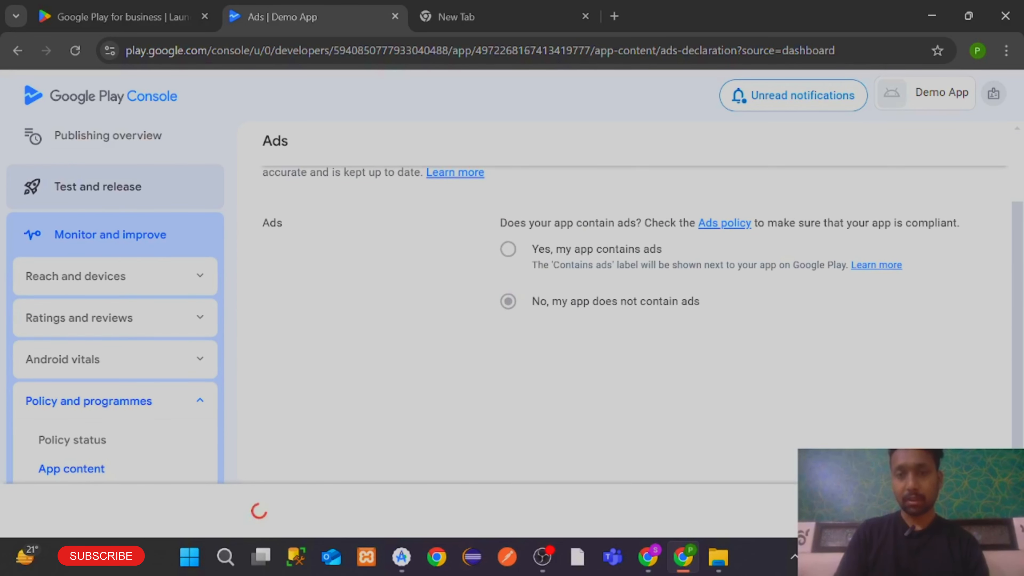
Return through the Publishing overview to the dashboard and open Content rating
click(619, 338)
scroll(619, 333, down, 5)
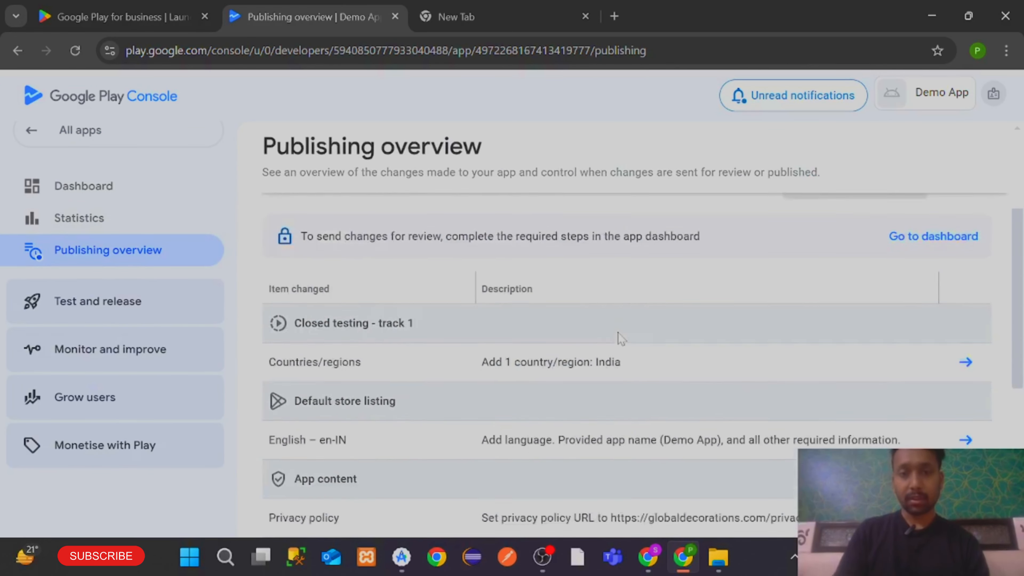
scroll(618, 333, up, 5)
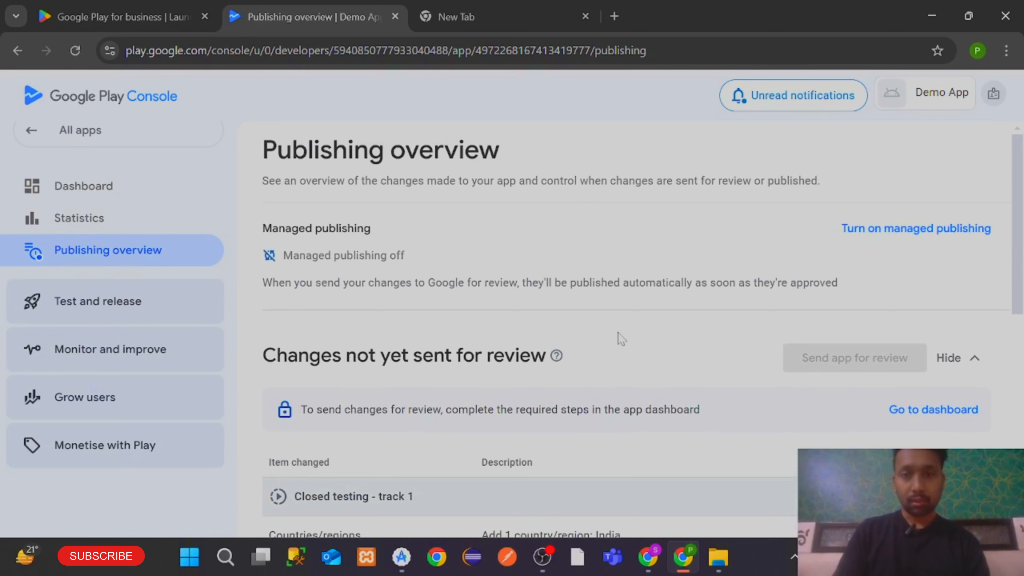
scroll(621, 339, down, 2)
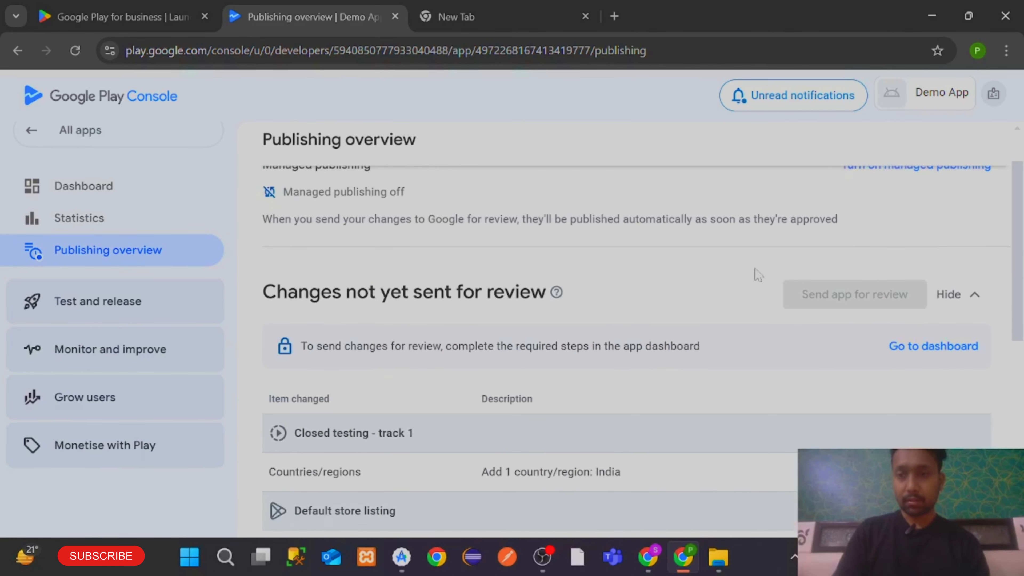
click(907, 349)
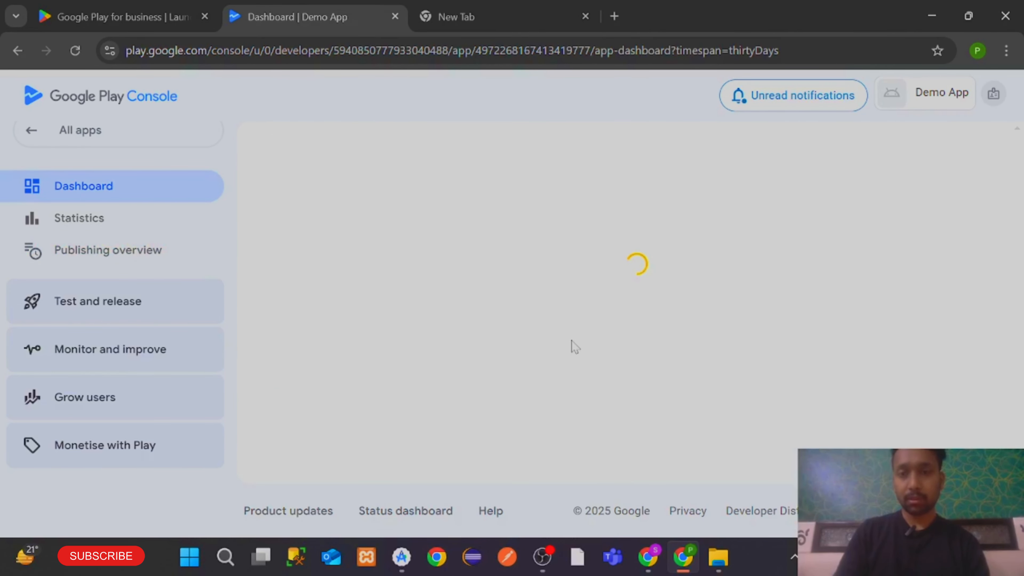
scroll(572, 345, down, 10)
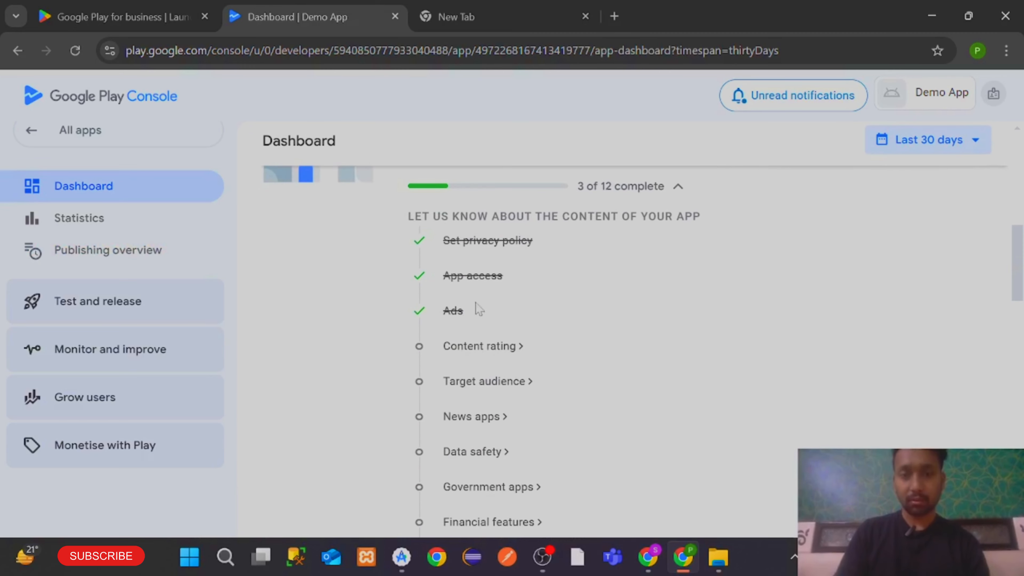
click(464, 347)
scroll(464, 343, down, 2)
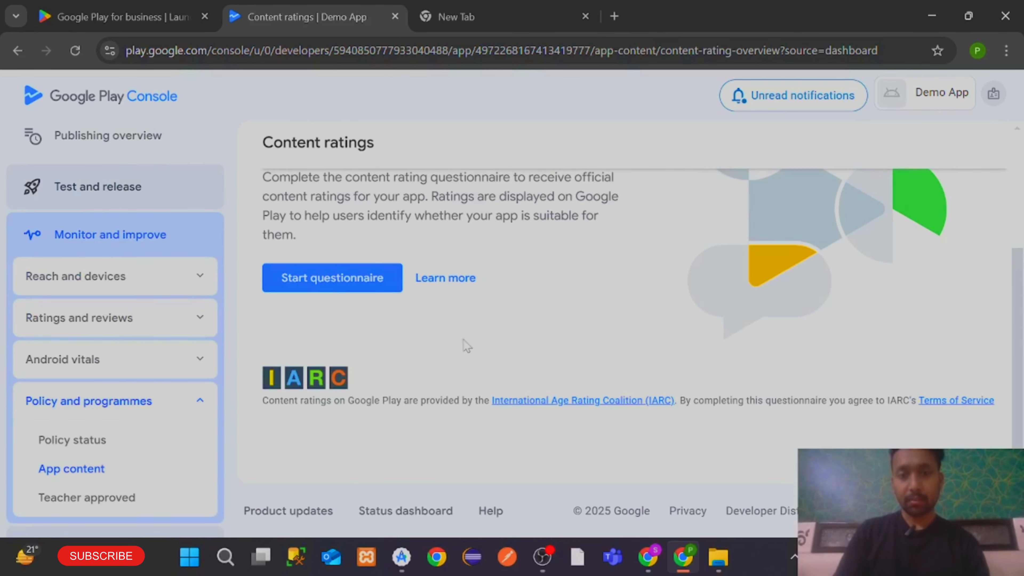
Start the content rating questionnaire and enter the contact email address
click(336, 279)
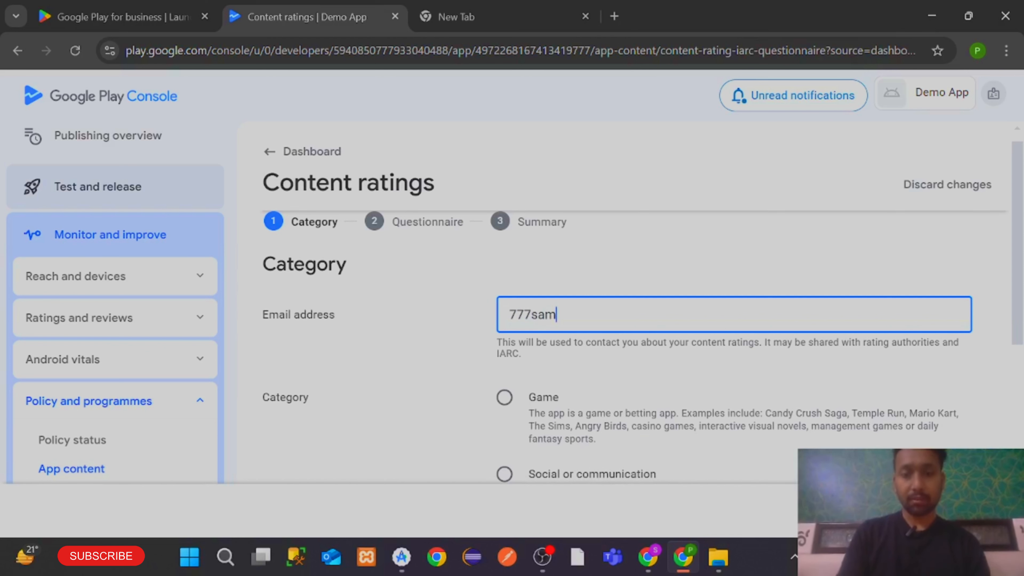
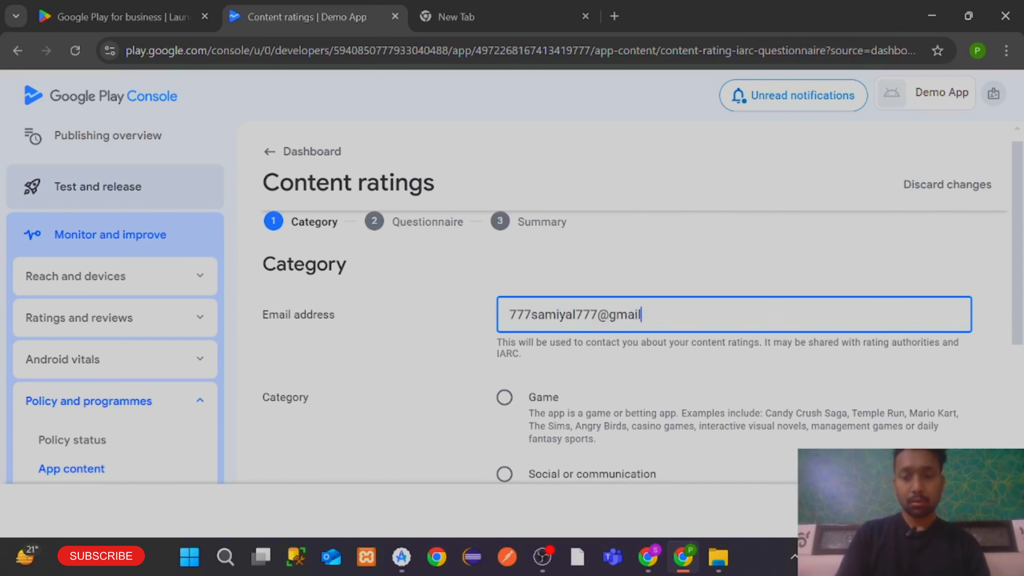
click(504, 397)
scroll(522, 403, down, 4)
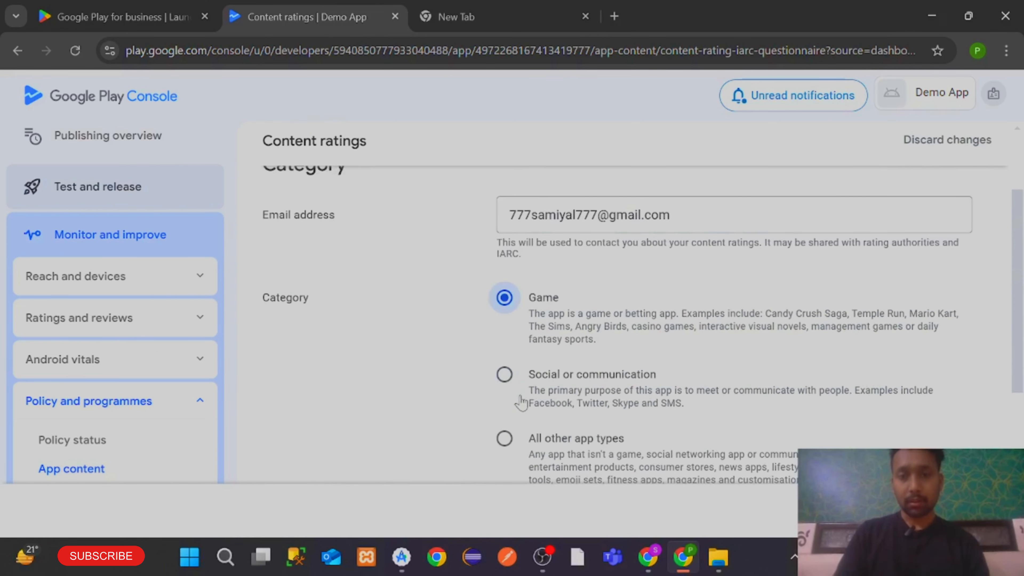
scroll(600, 399, down, 1)
scroll(519, 298, up, 3)
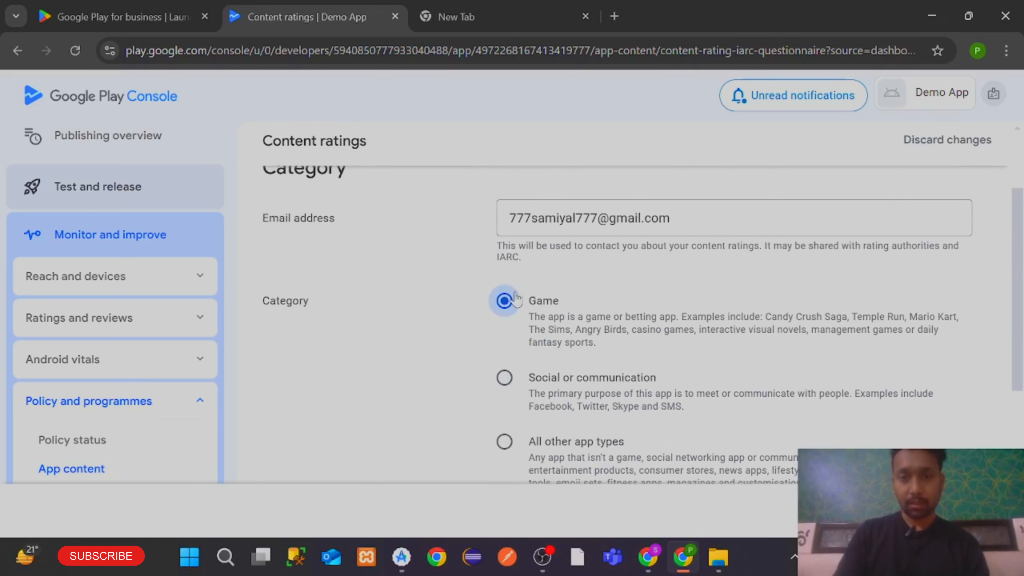
scroll(524, 323, down, 6)
Accept the terms, choose 'All other app types' as the category, and continue
click(505, 300)
scroll(563, 393, up, 5)
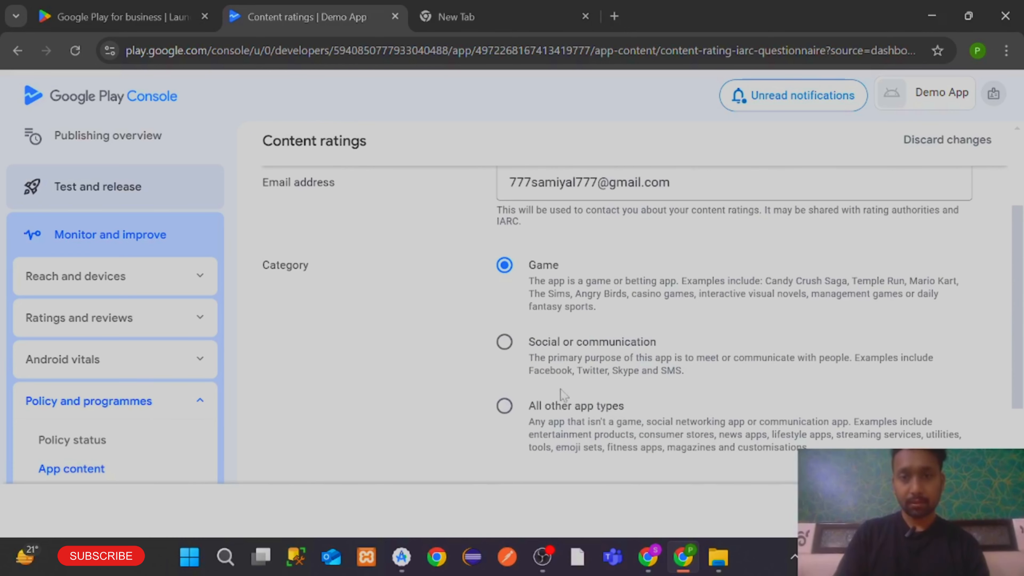
click(507, 407)
scroll(738, 413, down, 2)
click(976, 510)
scroll(302, 258, down, 3)
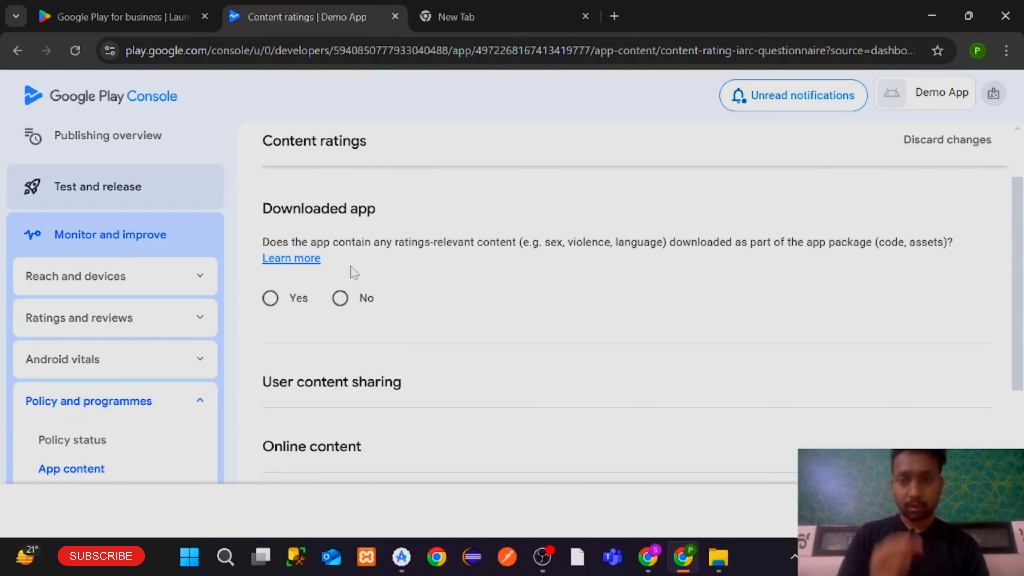
Answer No to every content question, from downloaded content through news or educational content
click(345, 309)
scroll(348, 311, down, 3)
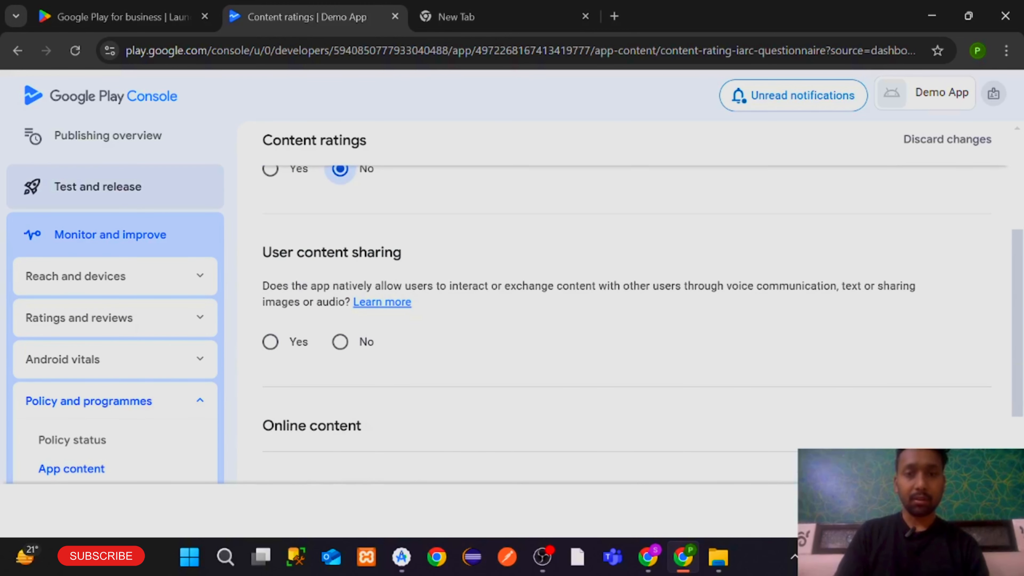
click(340, 341)
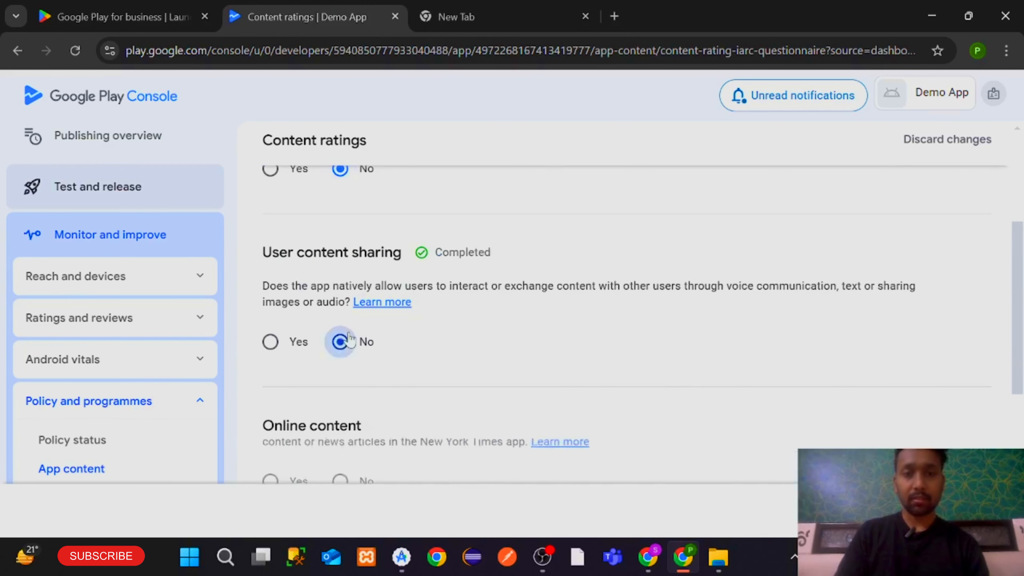
scroll(348, 347, down, 3)
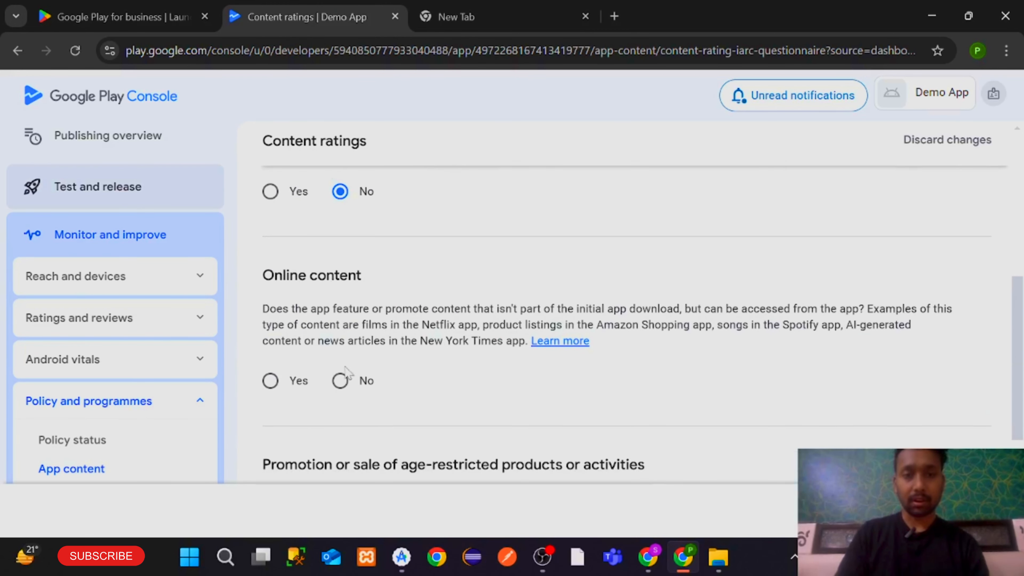
click(341, 380)
scroll(340, 375, down, 4)
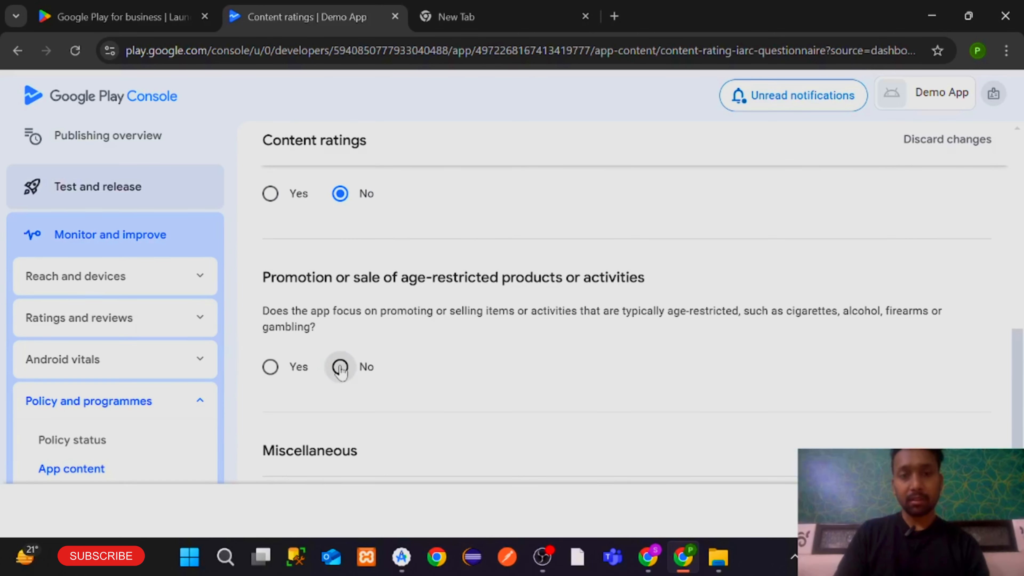
click(340, 367)
scroll(340, 365, down, 4)
click(341, 364)
scroll(346, 365, down, 5)
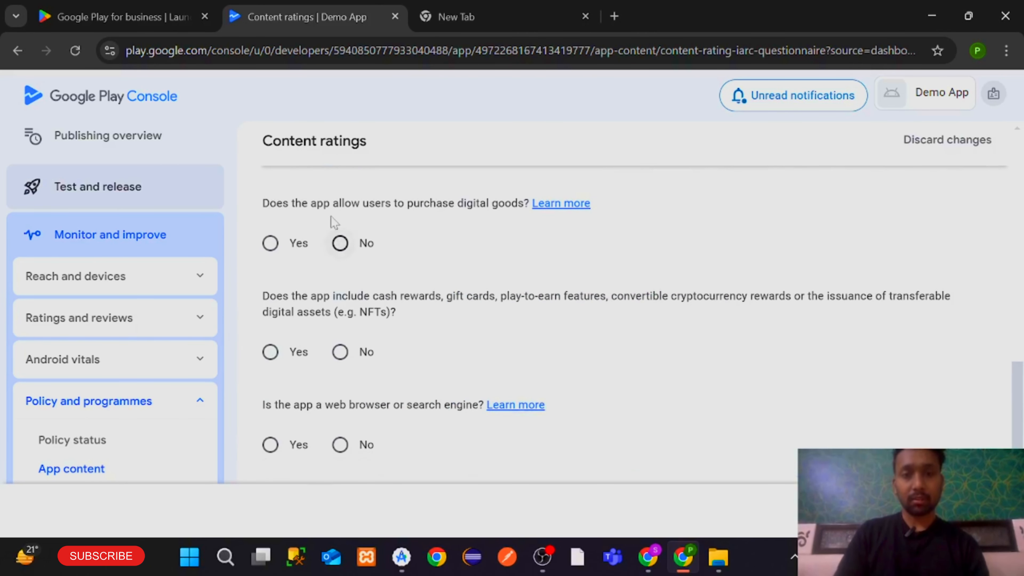
click(340, 243)
click(340, 352)
scroll(340, 355, down, 3)
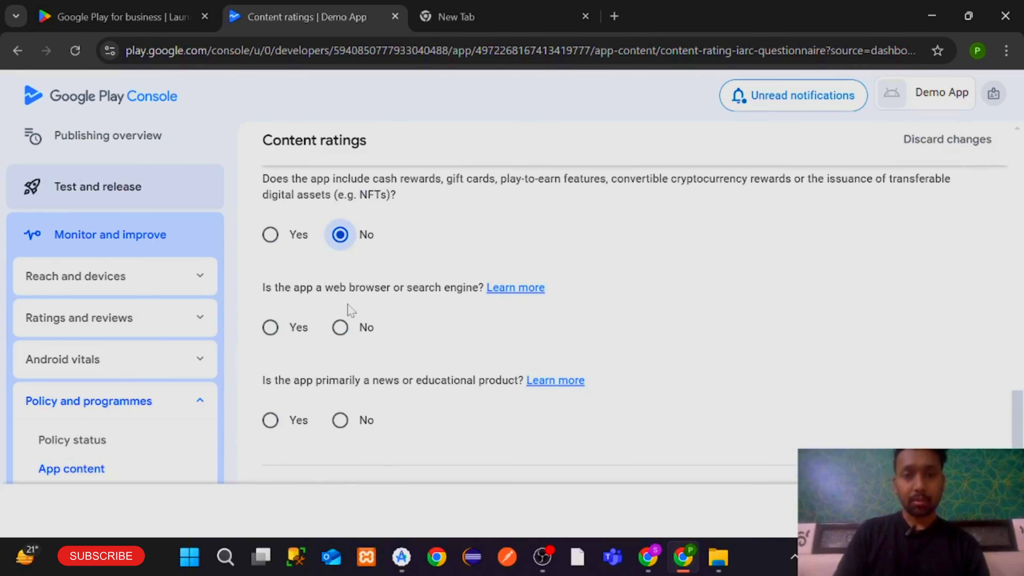
click(341, 328)
scroll(343, 329, down, 3)
click(340, 295)
scroll(483, 315, up, 2)
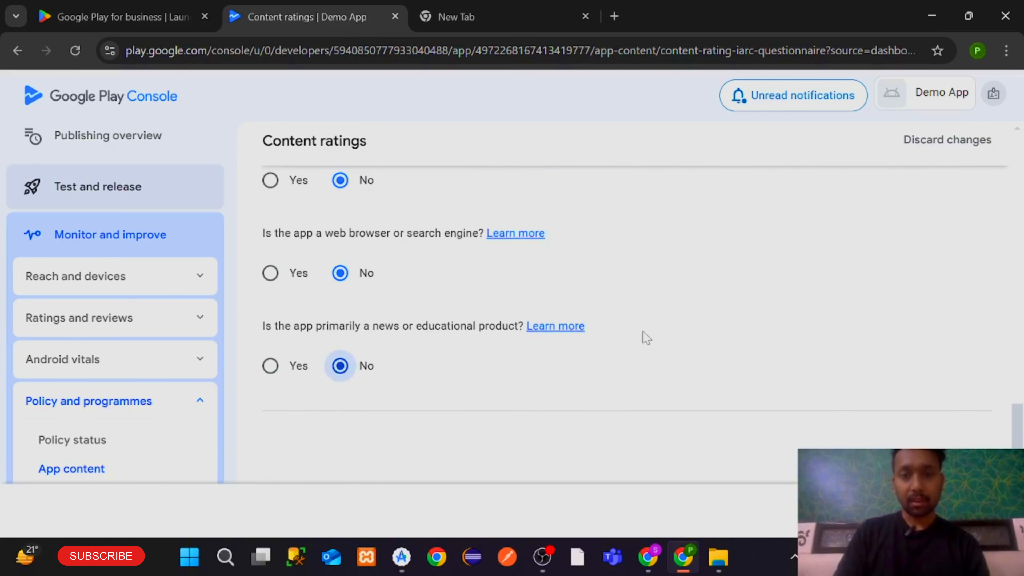
scroll(643, 336, down, 2)
Save the answers, then save the PEGI 3 / USK All ages rating summary and go to Publishing overview
click(912, 511)
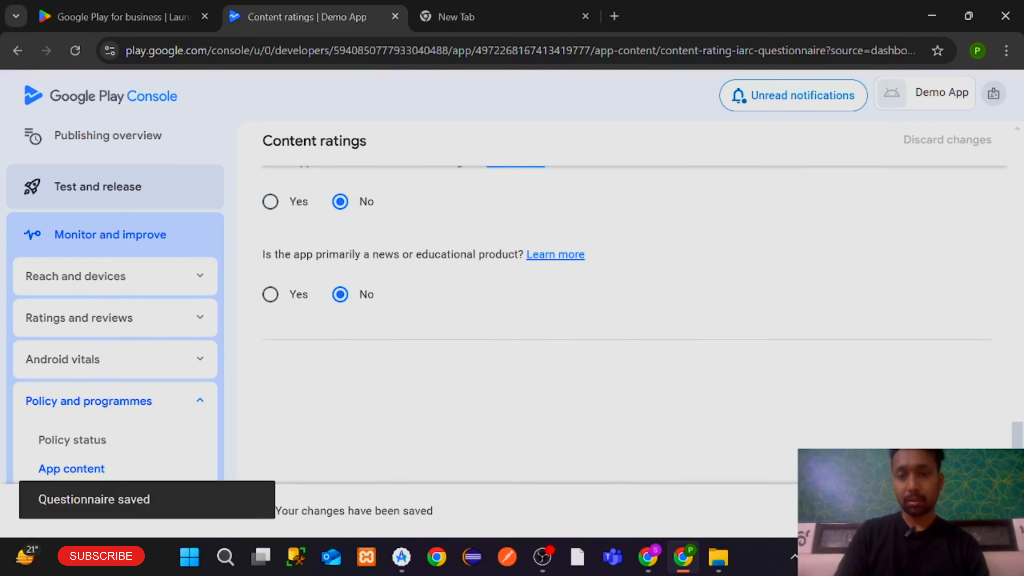
click(971, 510)
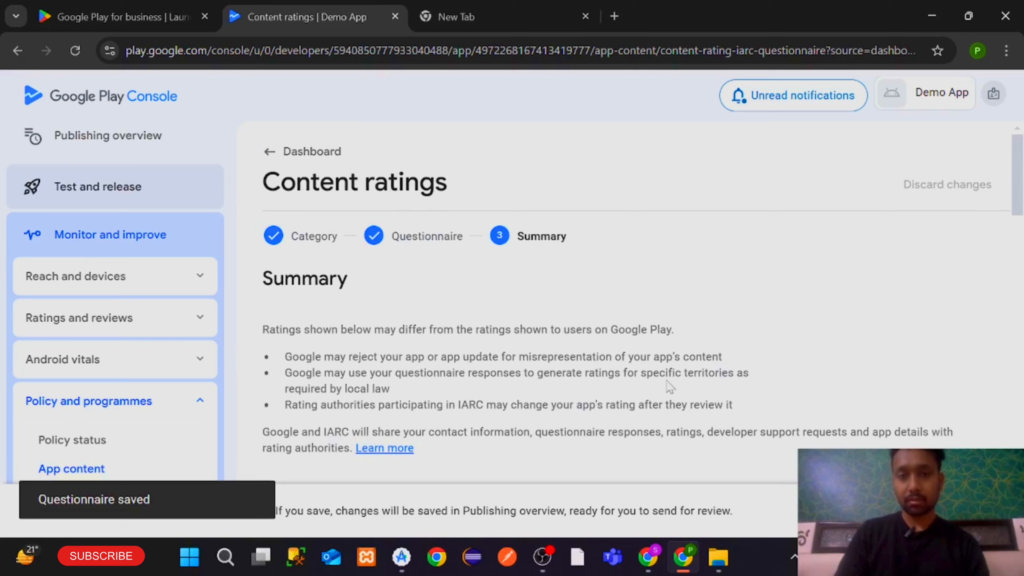
scroll(670, 387, down, 4)
scroll(670, 387, down, 5)
click(970, 511)
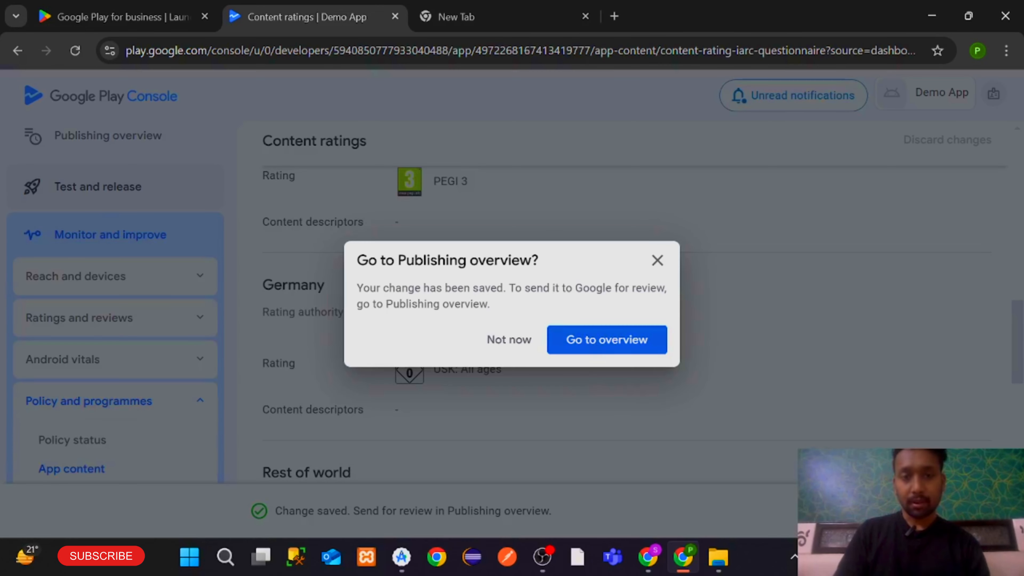
click(583, 343)
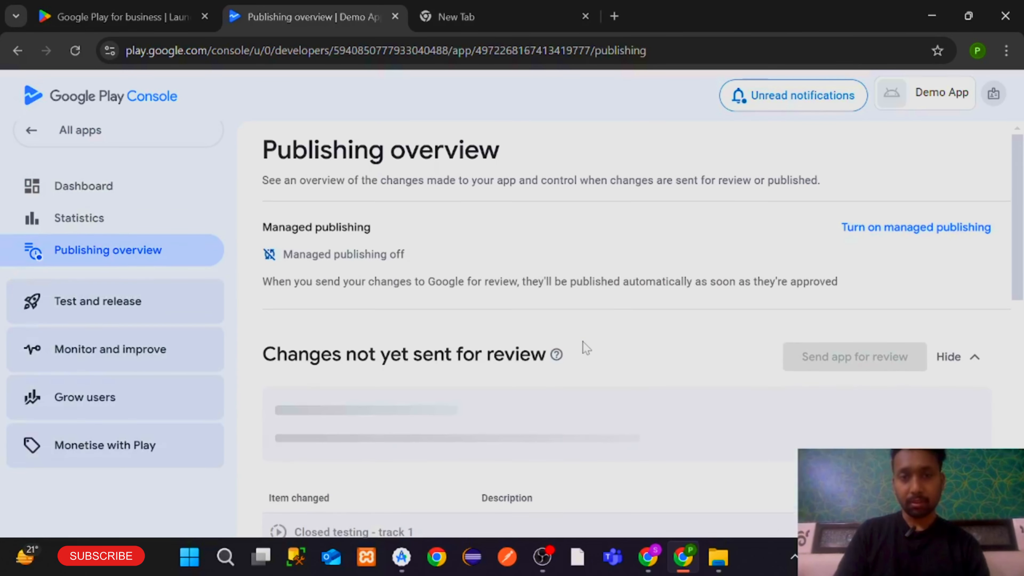
scroll(583, 342, down, 2)
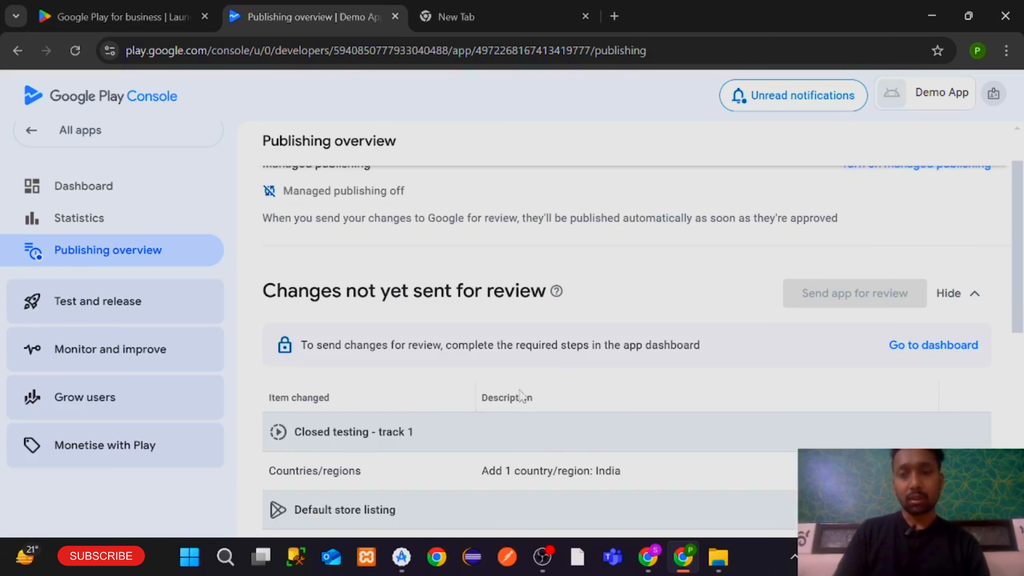
scroll(520, 316, down, 1)
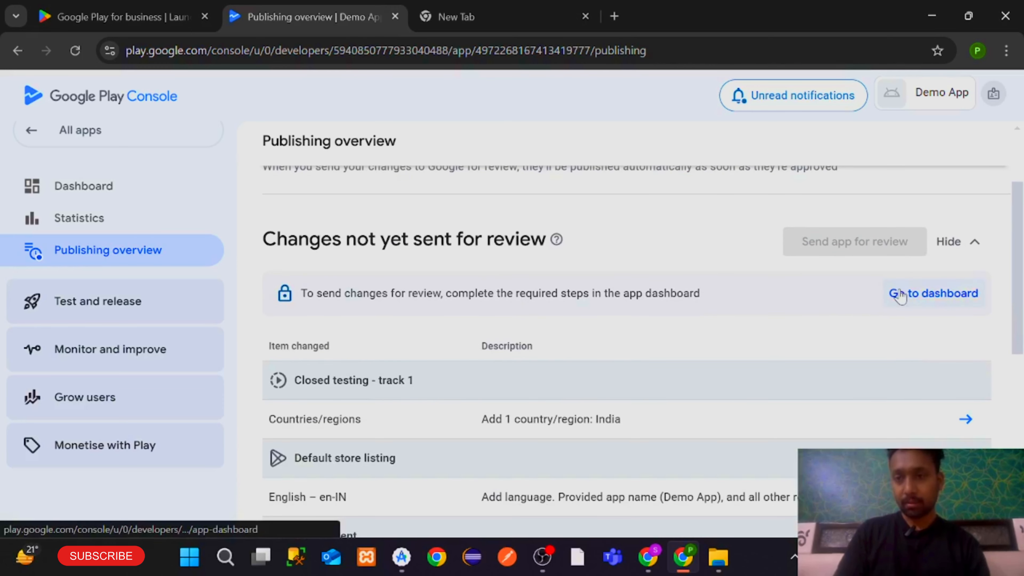
Go to the dashboard checklist and open Target audience
click(900, 294)
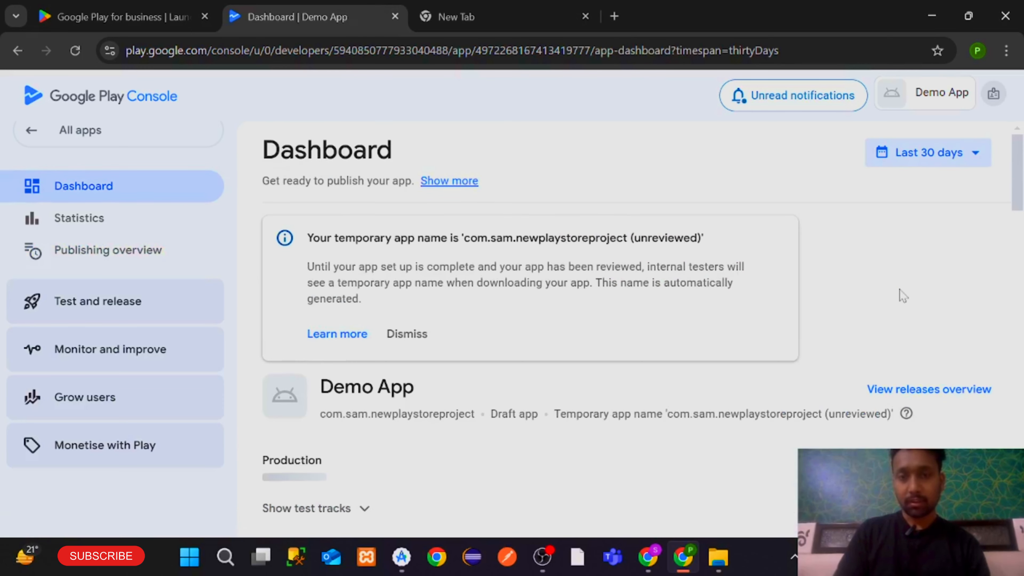
scroll(902, 296, down, 5)
scroll(900, 290, down, 7)
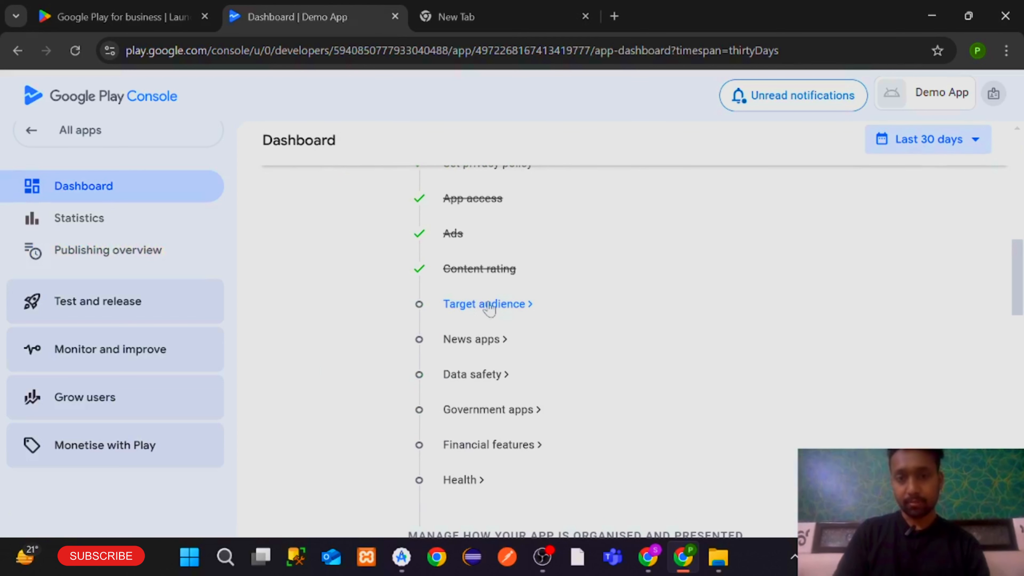
drag(440, 277, 530, 270)
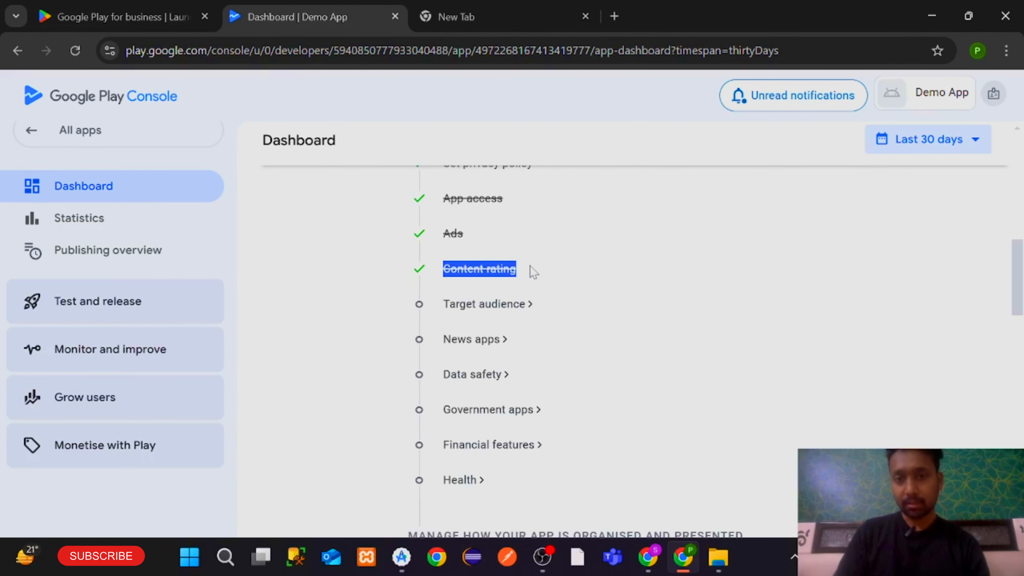
click(472, 304)
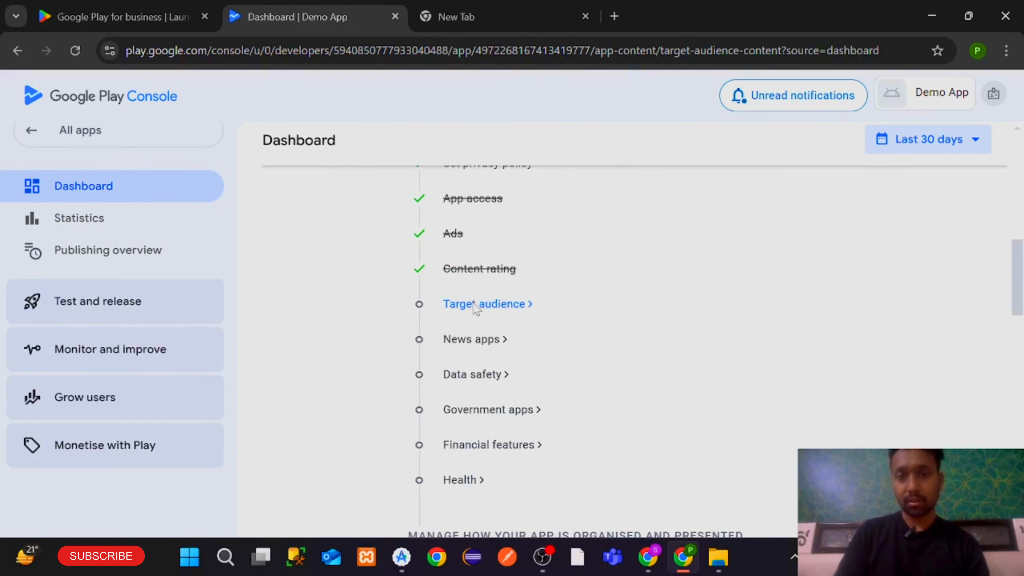
Set the target age group to 18 and over, save it, and return to Publishing overview
scroll(476, 308, down, 5)
scroll(476, 309, up, 2)
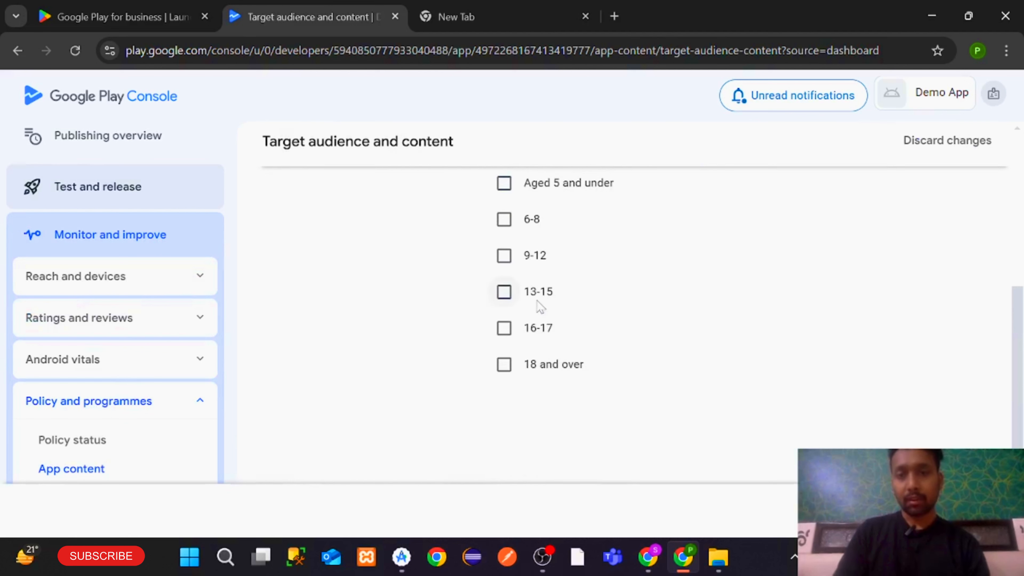
click(504, 365)
scroll(685, 366, down, 2)
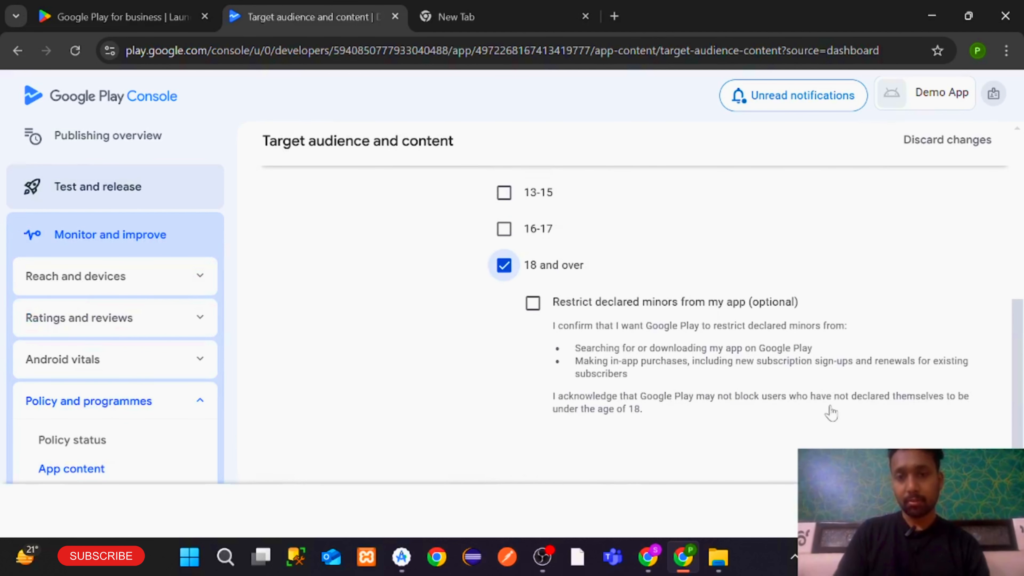
click(982, 511)
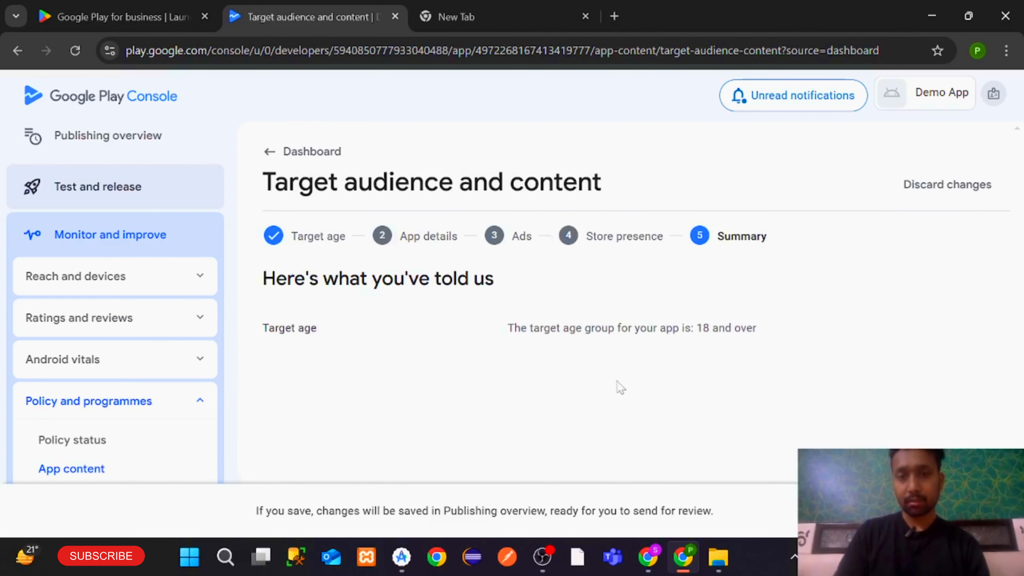
click(982, 511)
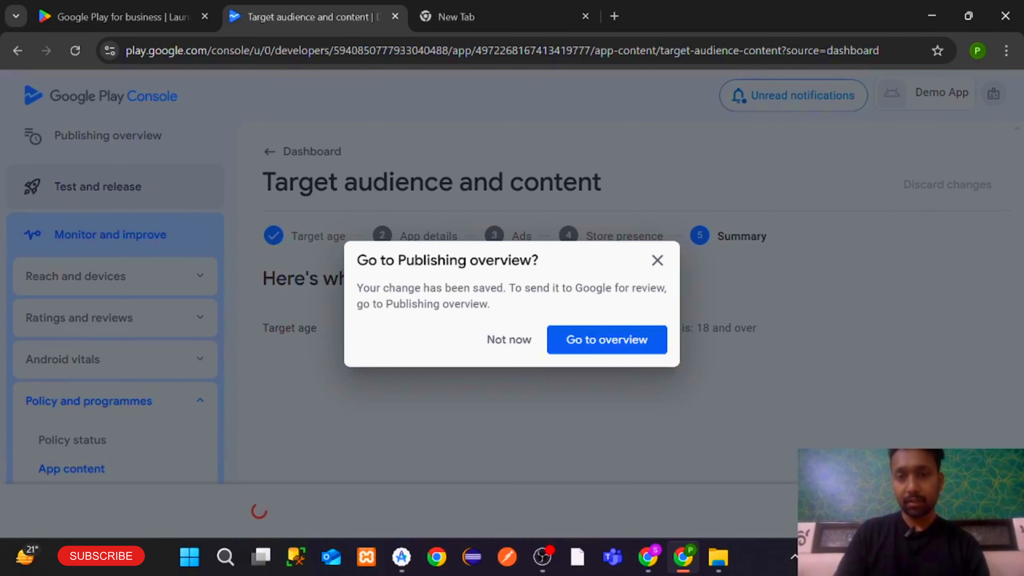
click(606, 339)
scroll(608, 341, down, 3)
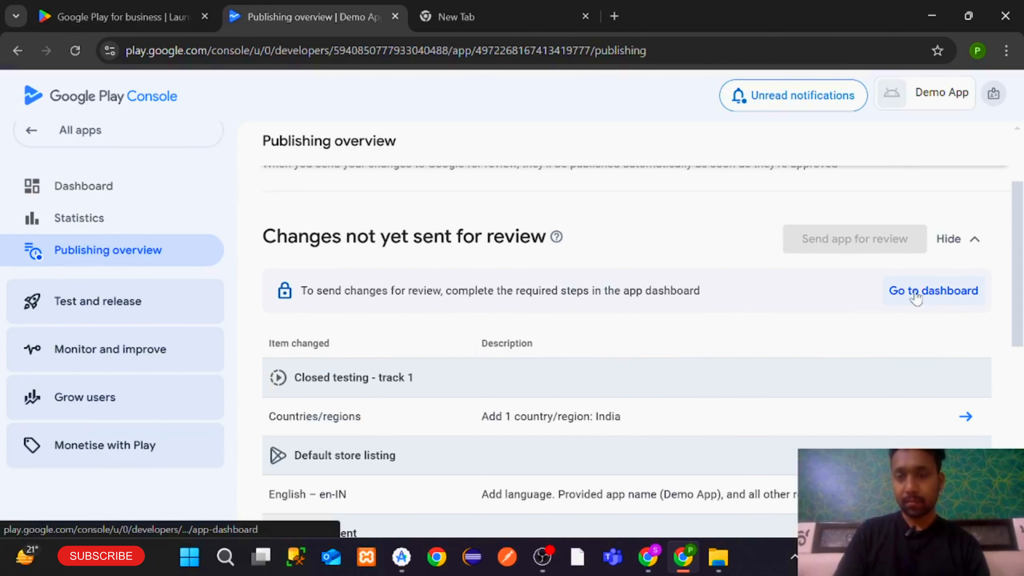
From the dashboard, declare in News apps that the app is not a news app and save
click(916, 297)
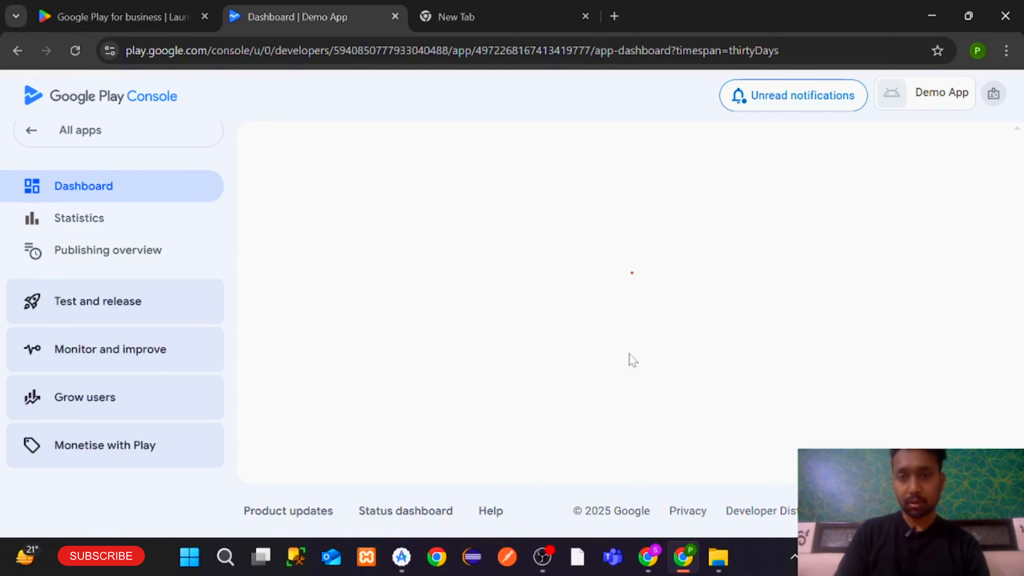
scroll(633, 359, down, 10)
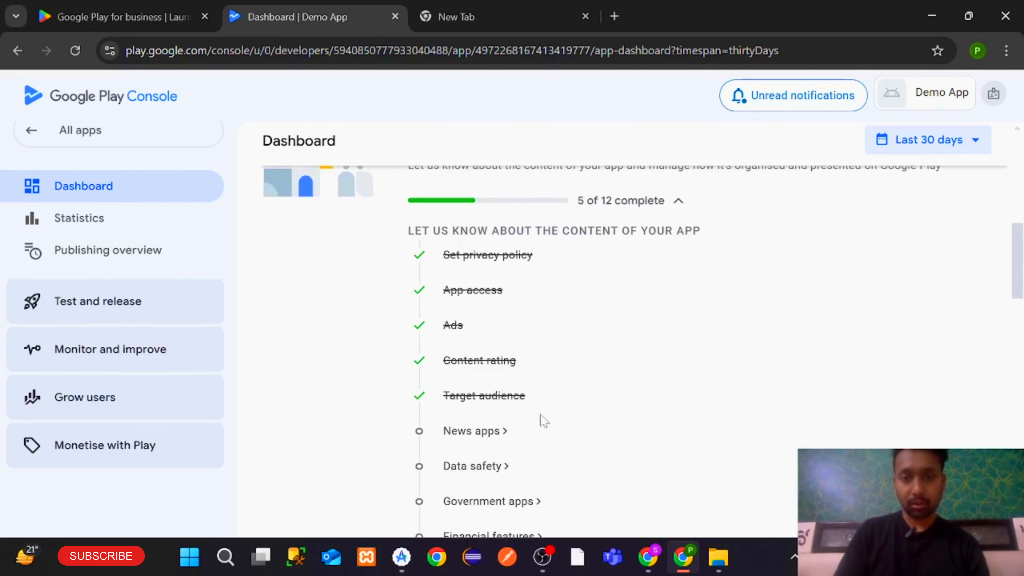
scroll(539, 396, down, 2)
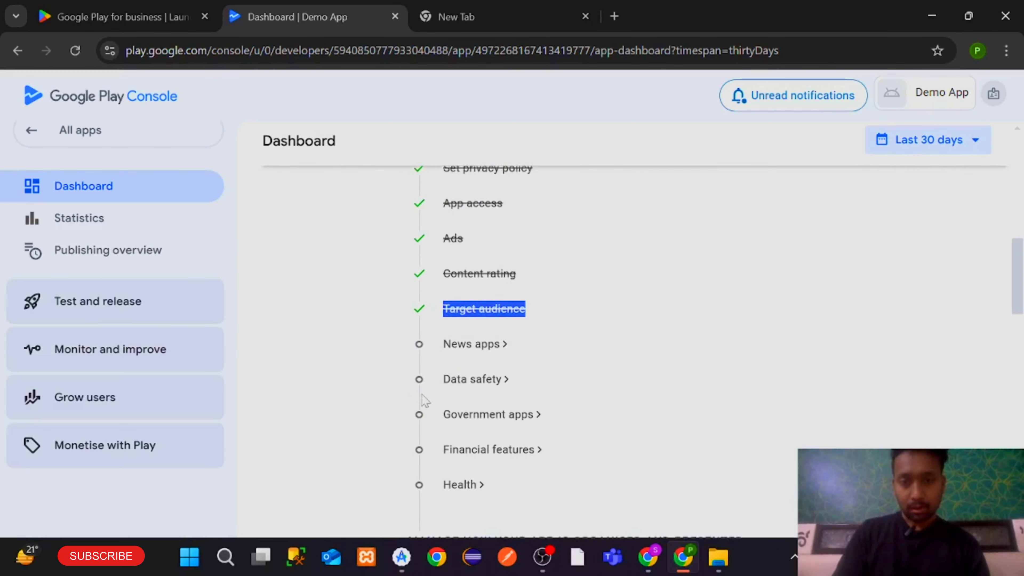
click(455, 341)
click(531, 307)
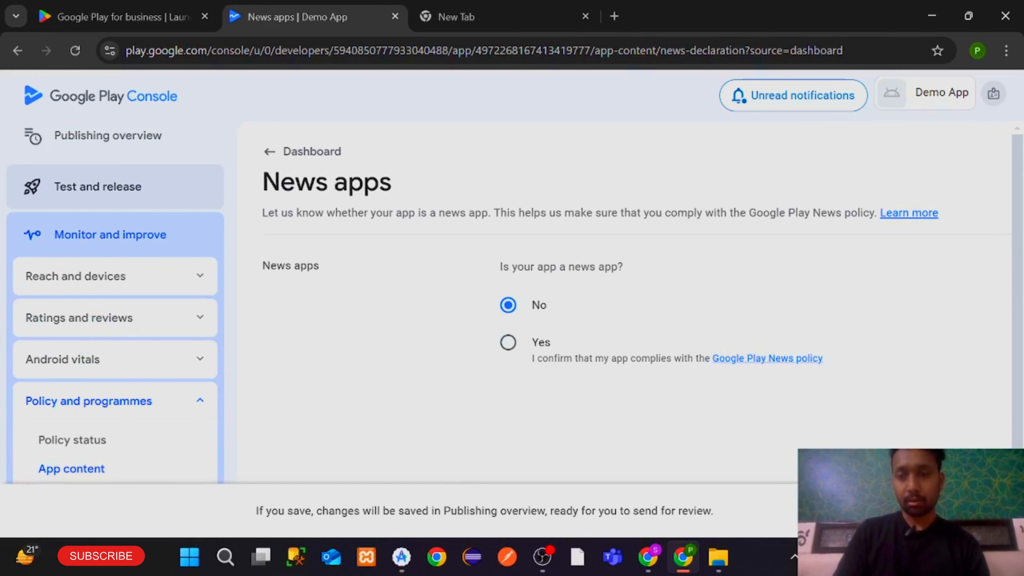
click(983, 510)
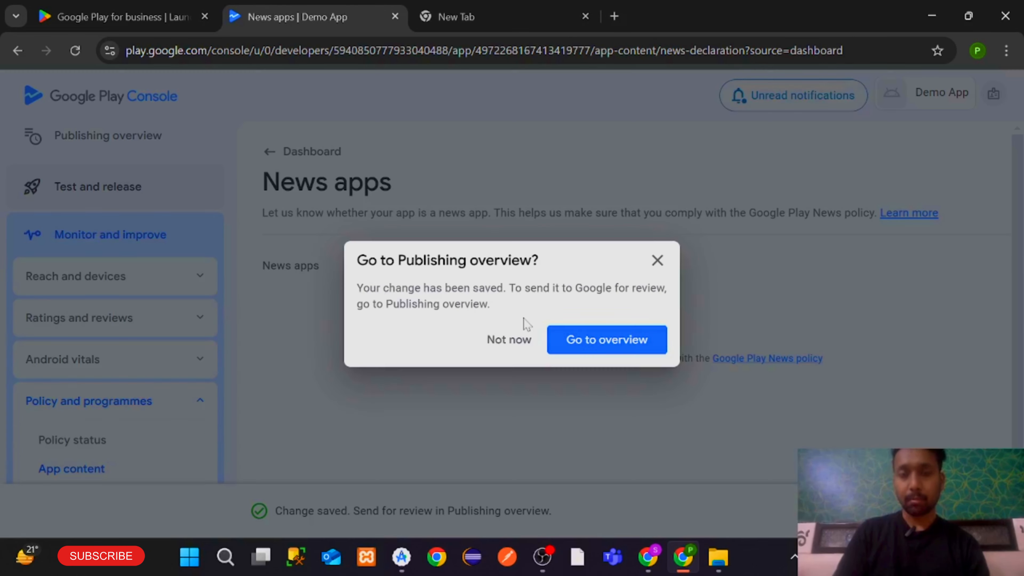
Return through the Publishing overview to the dashboard checklist
click(588, 326)
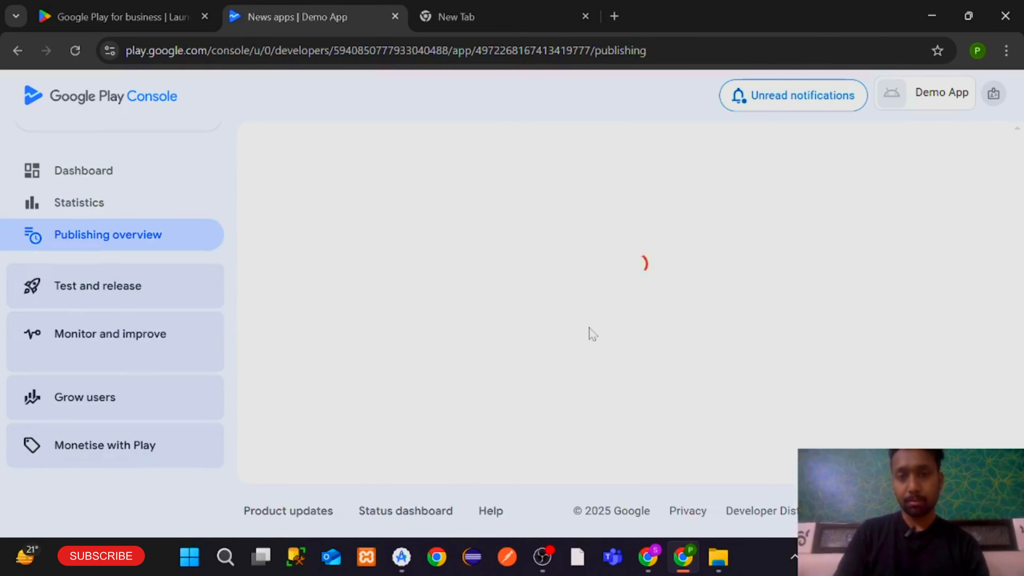
scroll(590, 328, down, 10)
scroll(589, 328, down, 5)
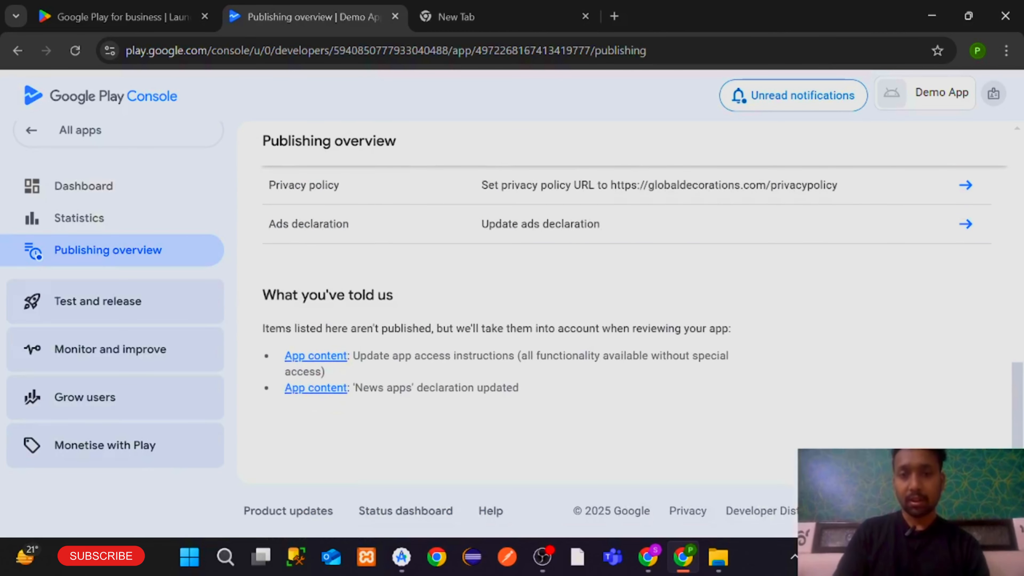
scroll(589, 328, up, 10)
click(926, 316)
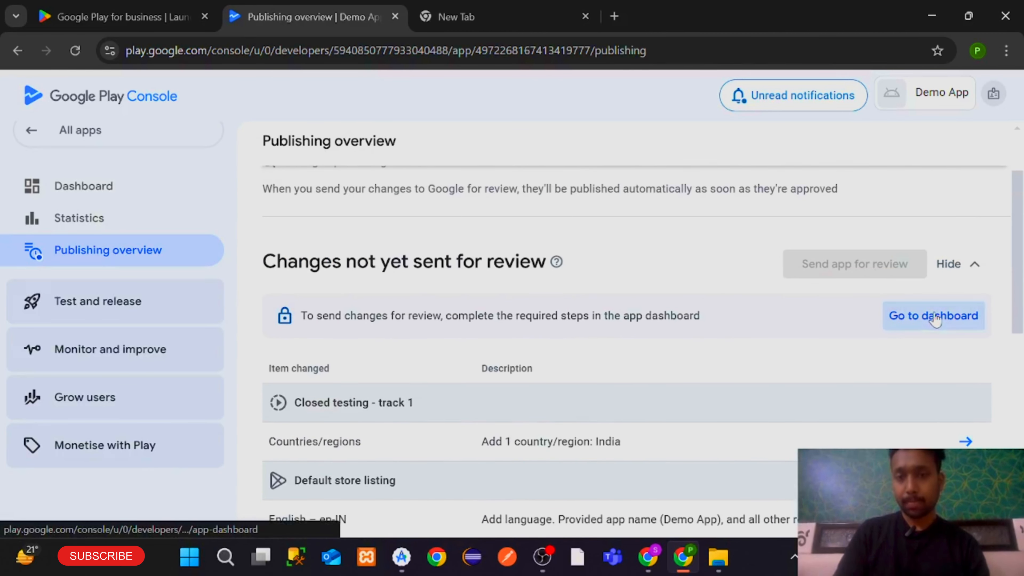
scroll(686, 337, down, 5)
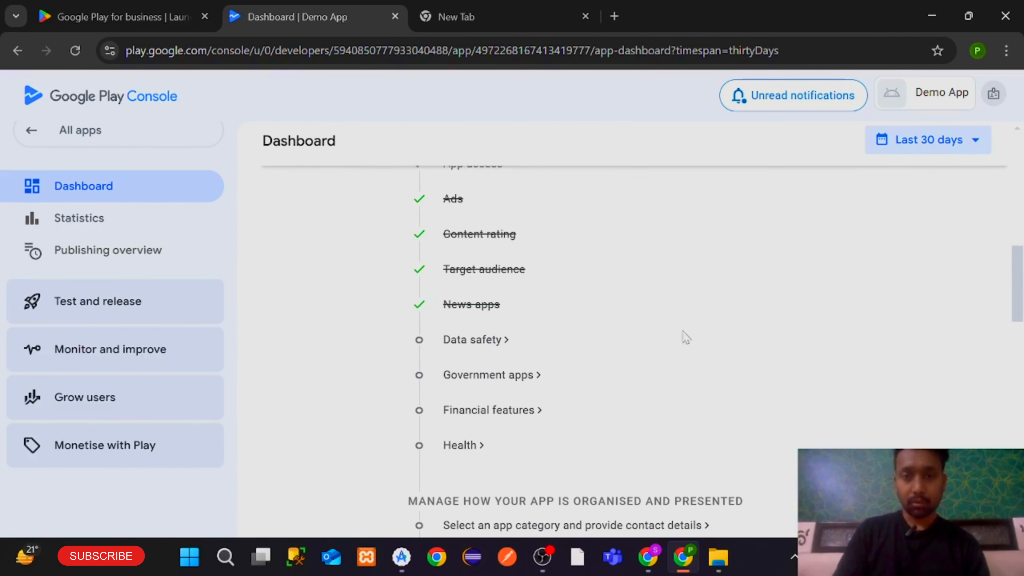
Open Data safety, dismiss the introduction, and advance to the data collection questions
click(487, 343)
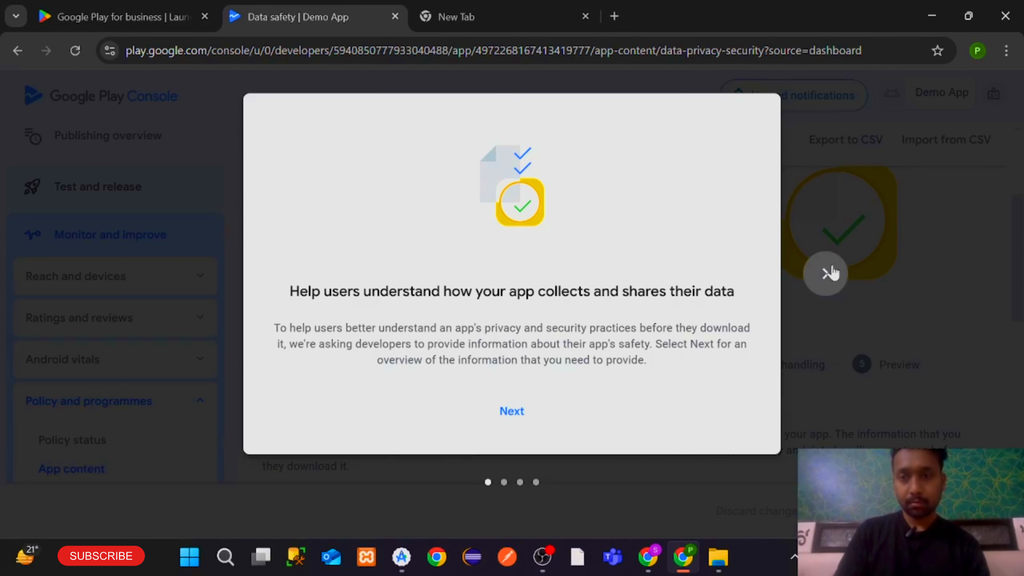
click(828, 270)
click(828, 270)
click(828, 270)
click(547, 412)
scroll(565, 419, down, 5)
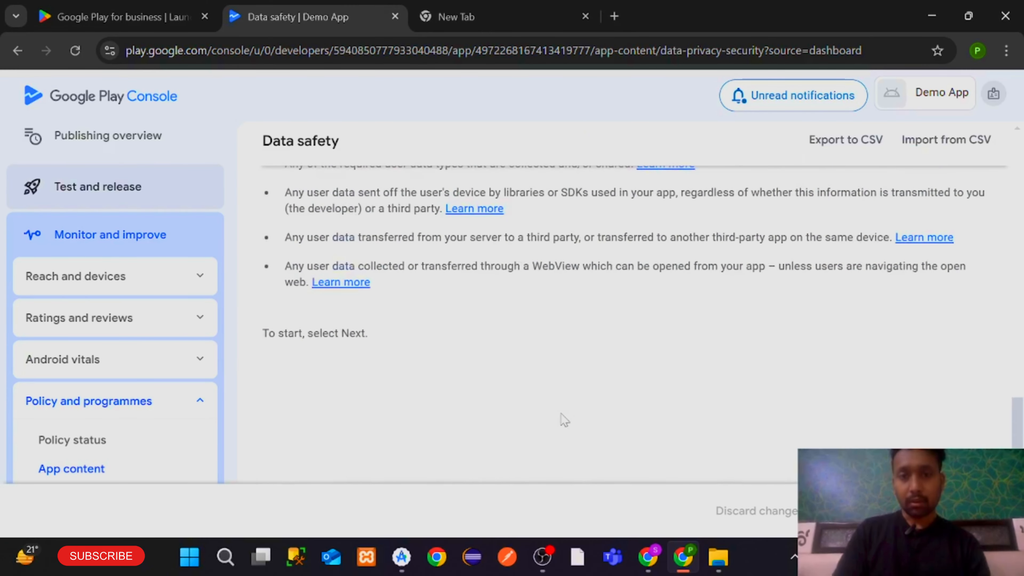
scroll(565, 421, up, 10)
scroll(567, 427, down, 2)
click(979, 511)
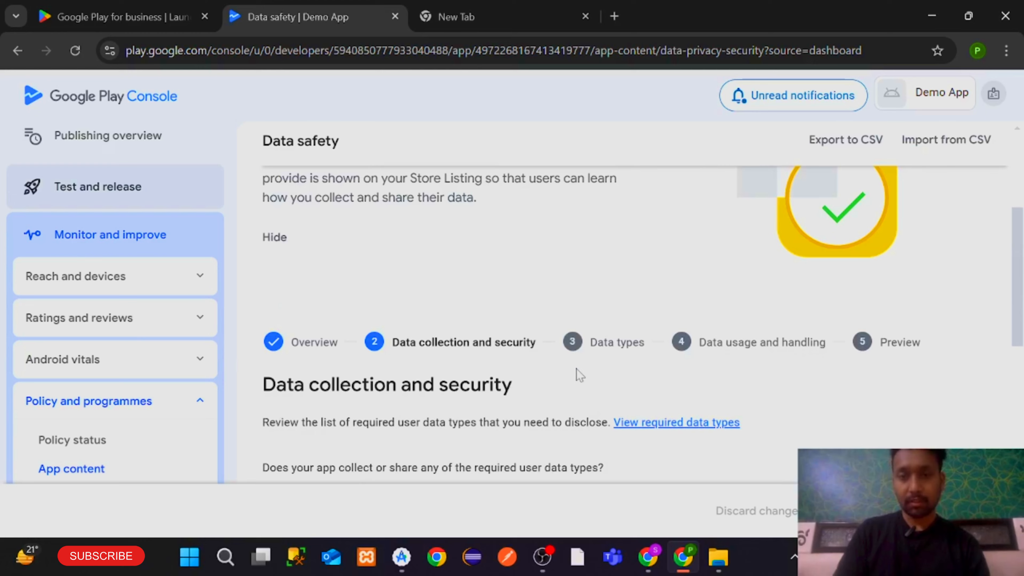
scroll(579, 375, down, 4)
scroll(580, 375, up, 2)
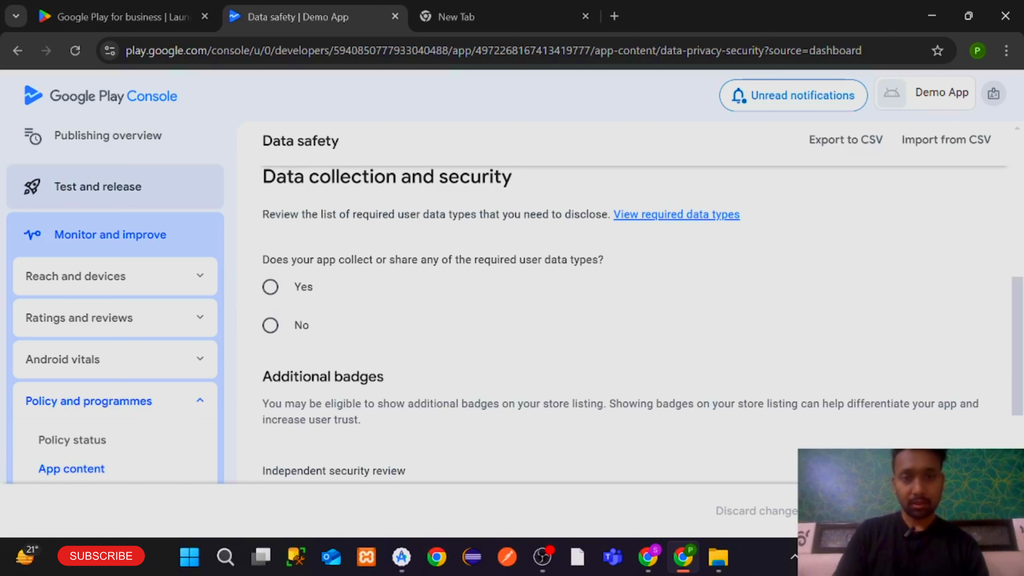
Answer No to collecting or sharing any required user data types
drag(263, 260, 373, 259)
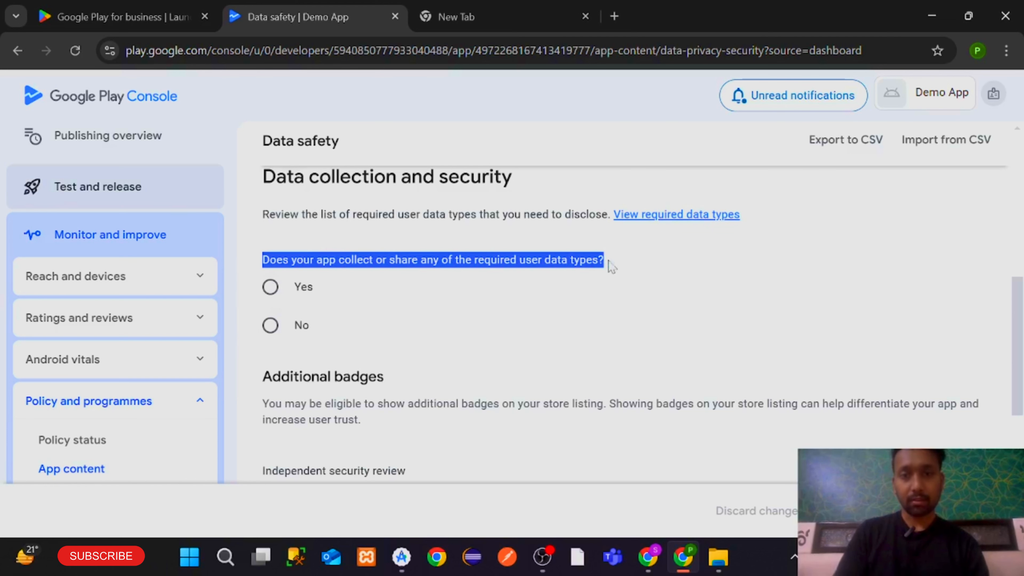
click(306, 286)
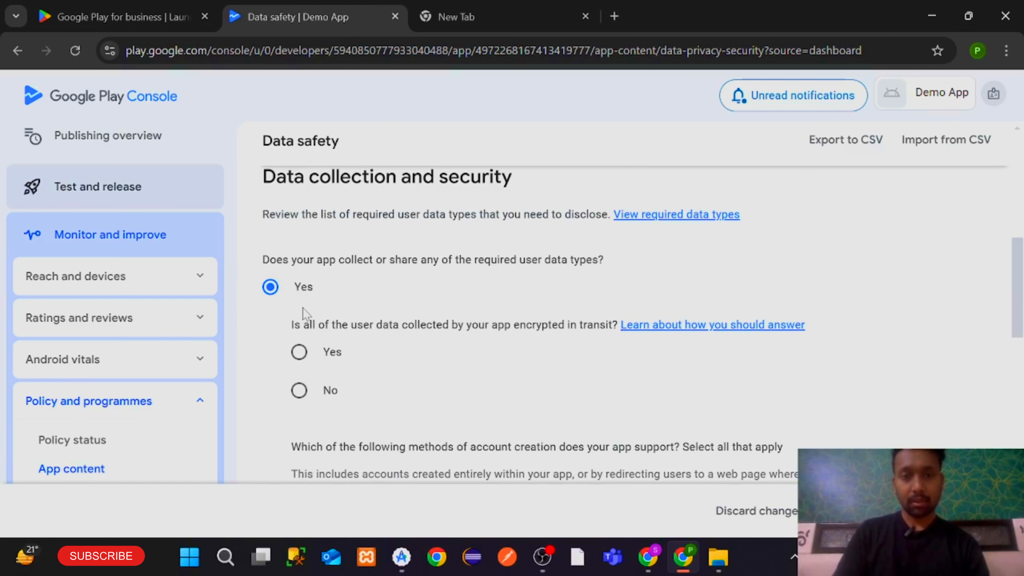
scroll(355, 357, down, 15)
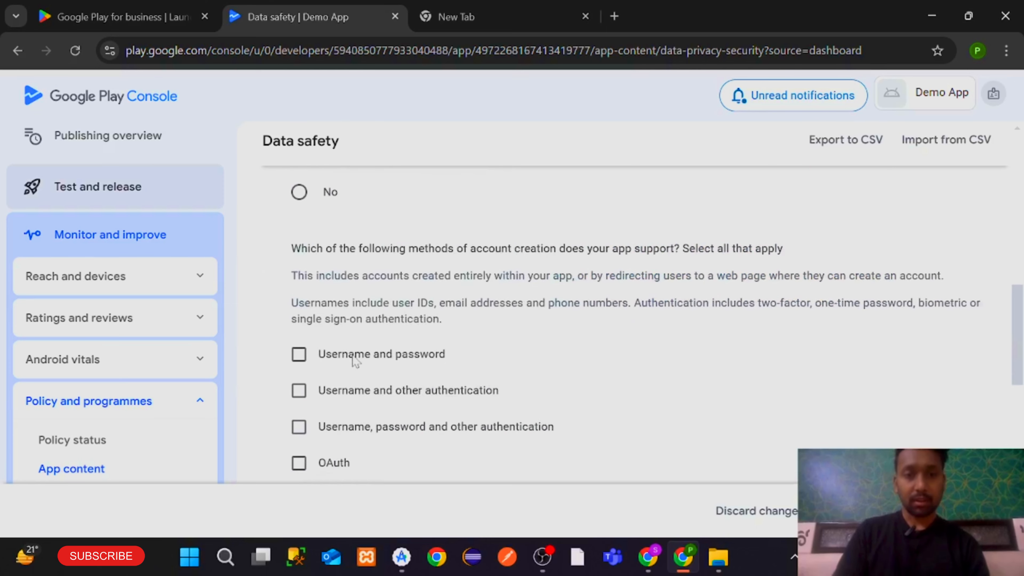
scroll(352, 355, up, 5)
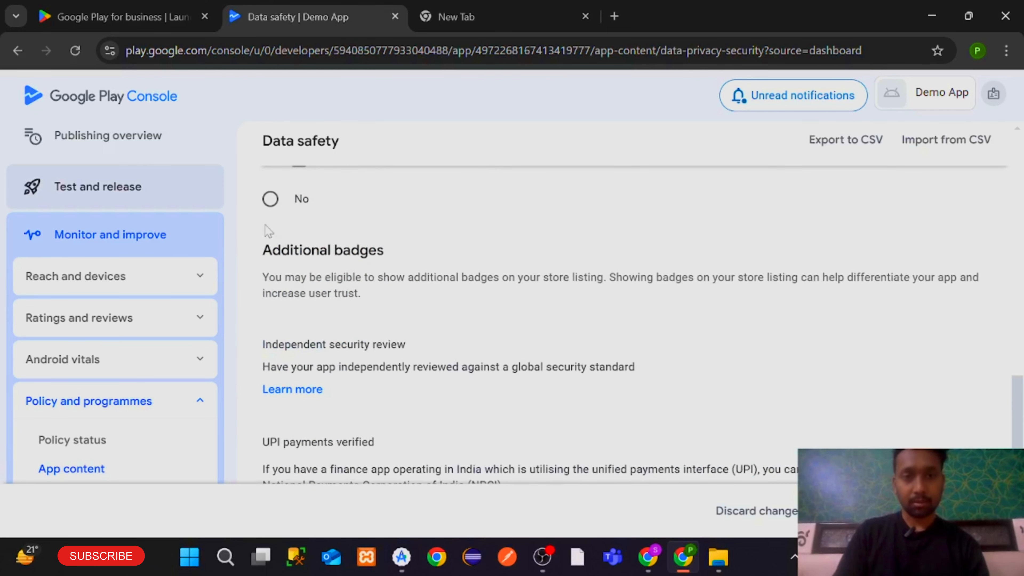
click(266, 206)
scroll(354, 258, down, 5)
Review the Store Listing preview, save the Data safety form, and return to the dashboard
click(980, 510)
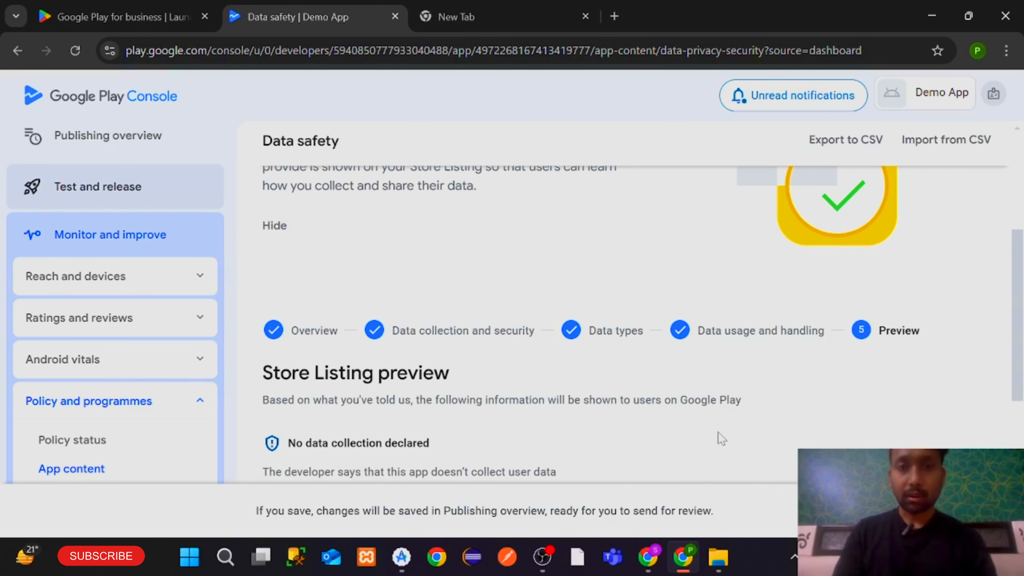
scroll(721, 438, down, 3)
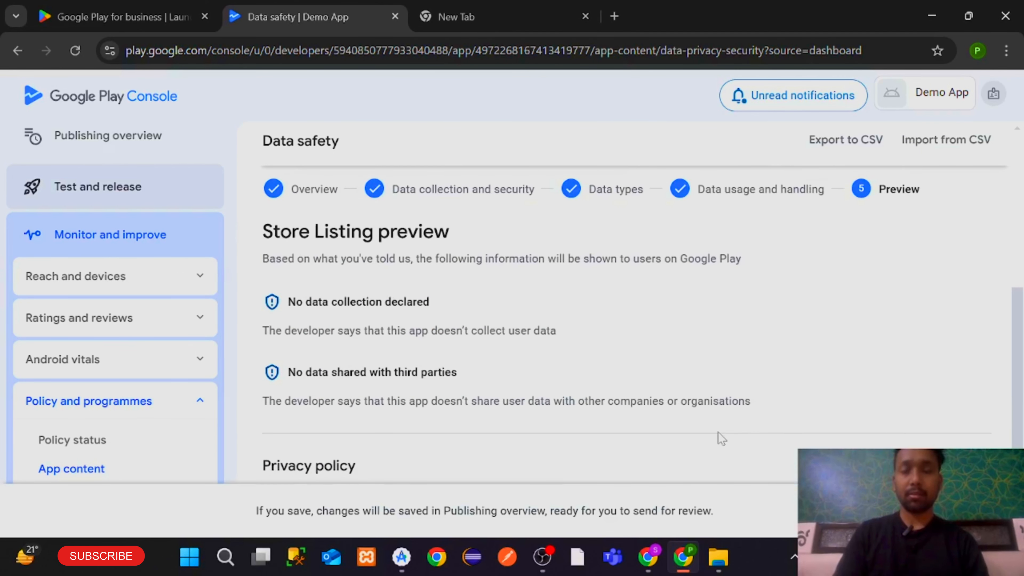
scroll(721, 438, down, 4)
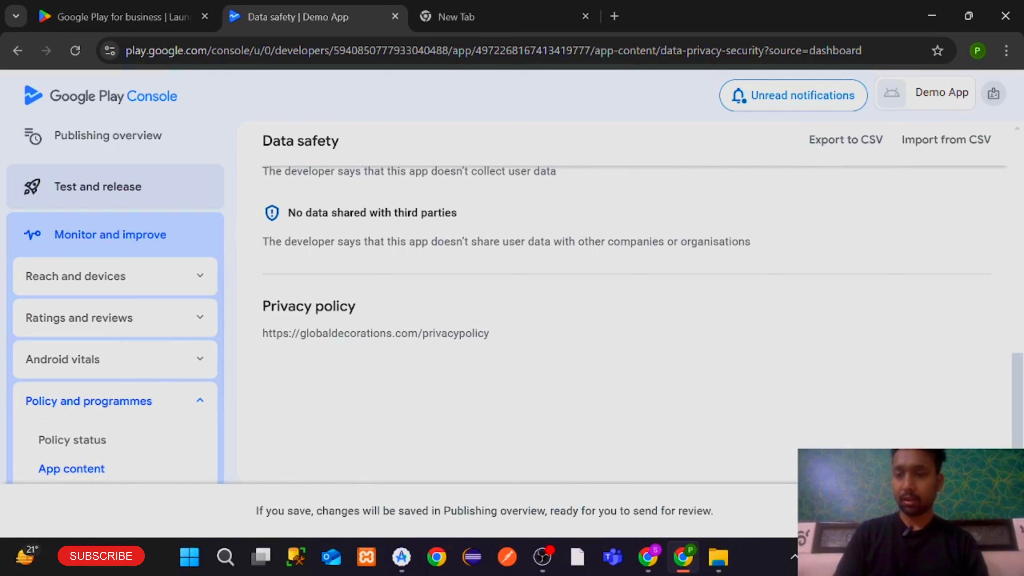
right_click(915, 408)
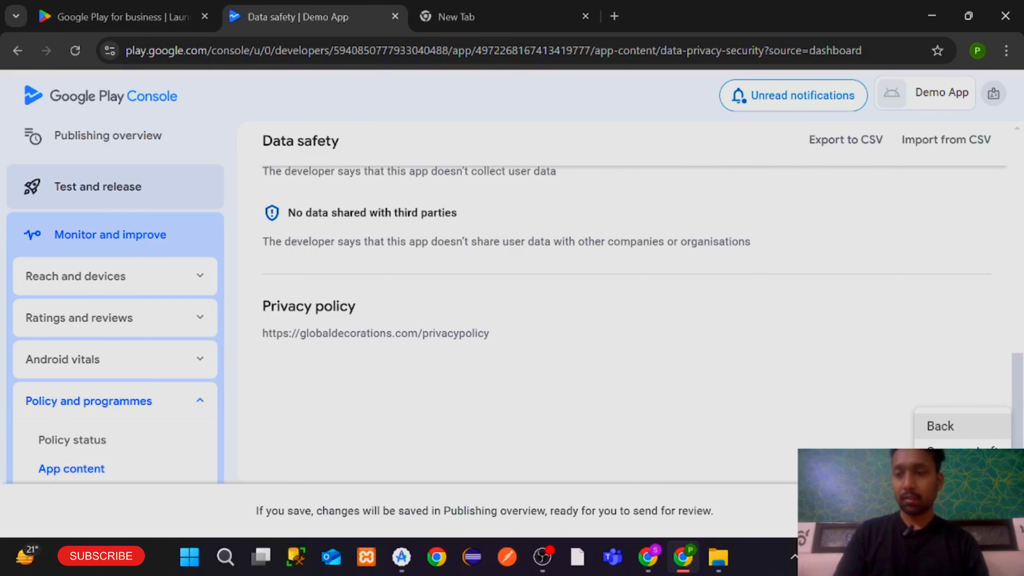
click(959, 475)
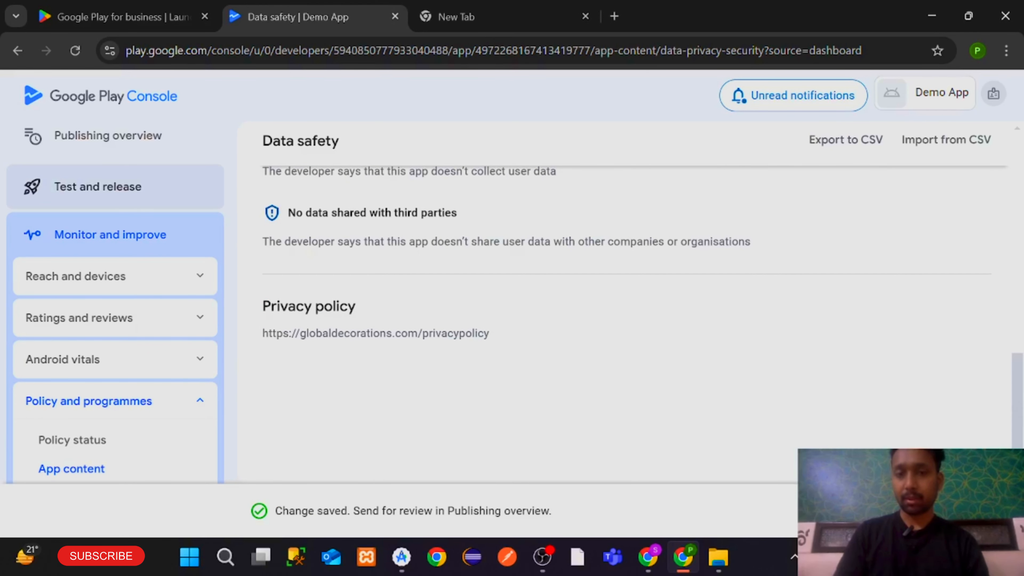
click(297, 152)
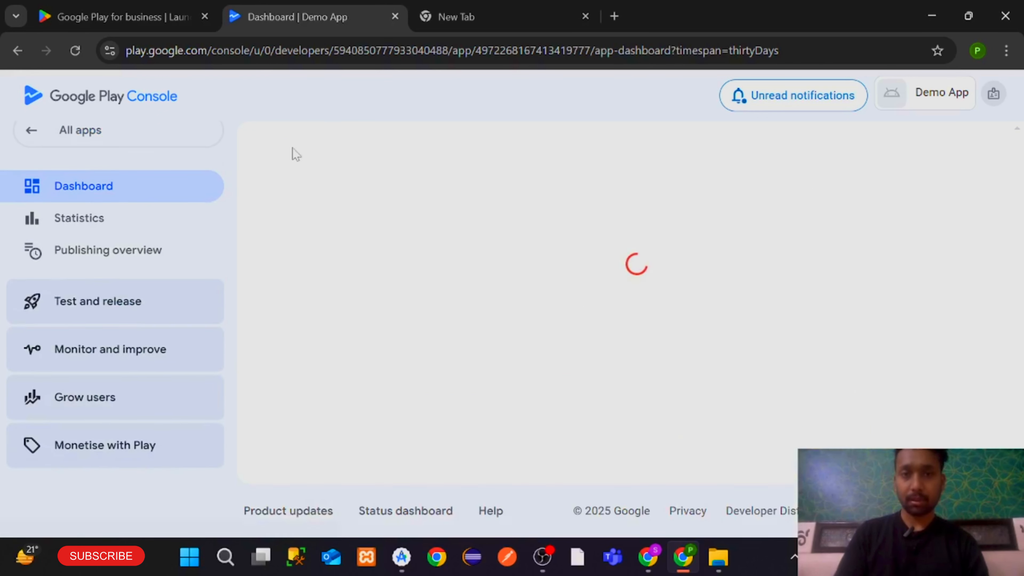
Reopen Data safety from the checklist, step through to the preview, and save again
scroll(471, 308, down, 10)
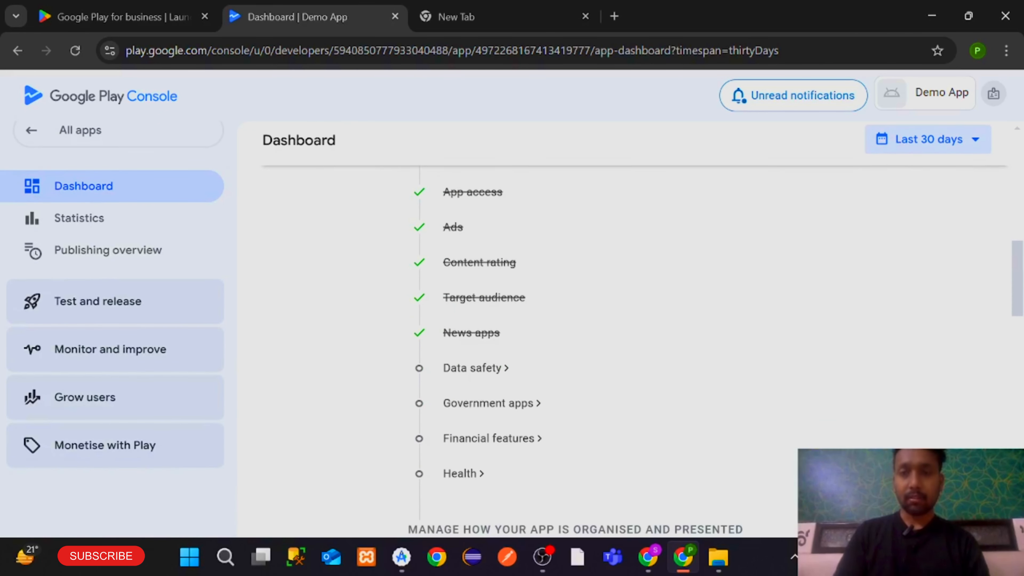
click(474, 368)
scroll(473, 366, down, 5)
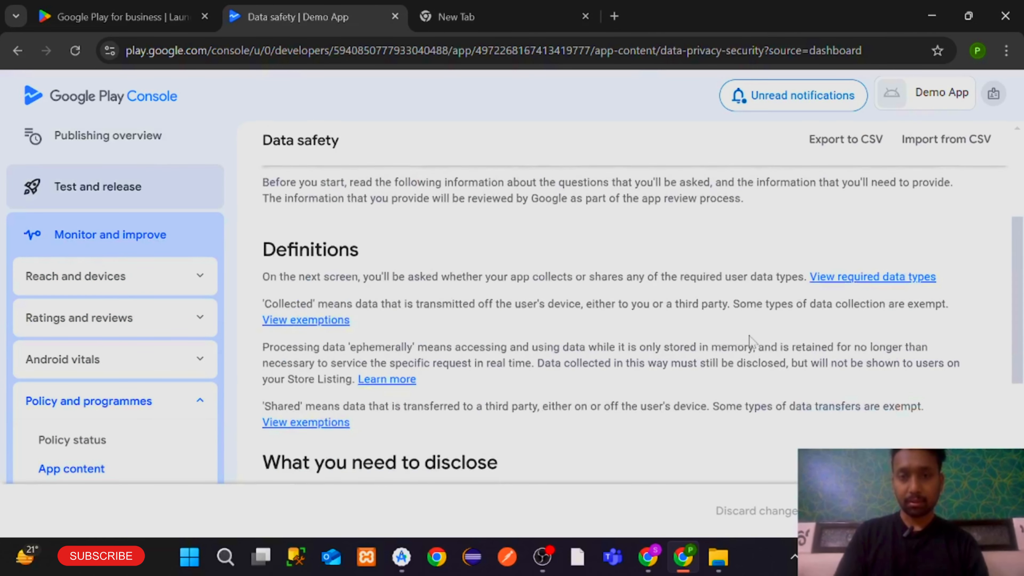
scroll(786, 363, down, 8)
click(980, 511)
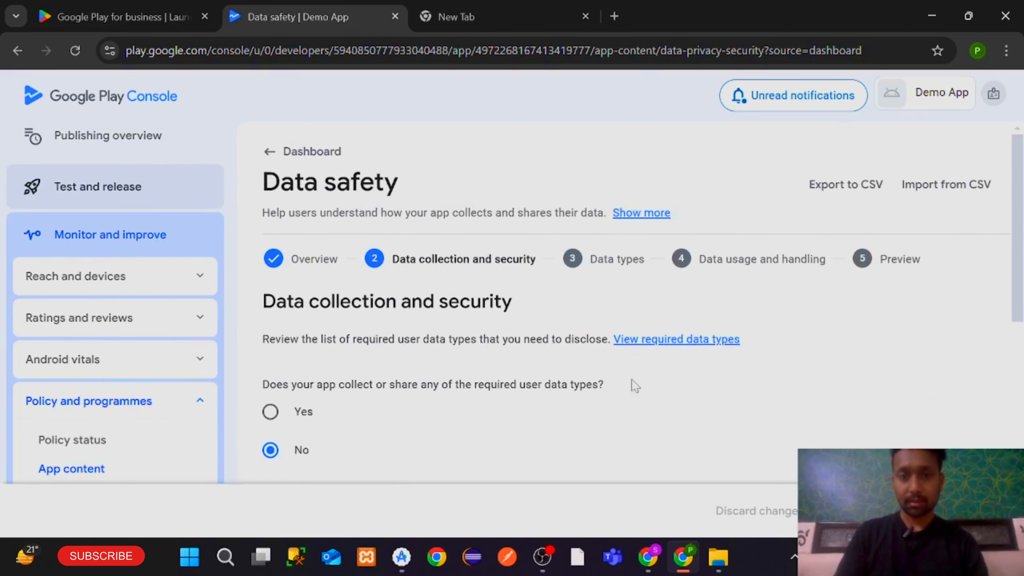
scroll(633, 385, down, 6)
scroll(632, 387, up, 5)
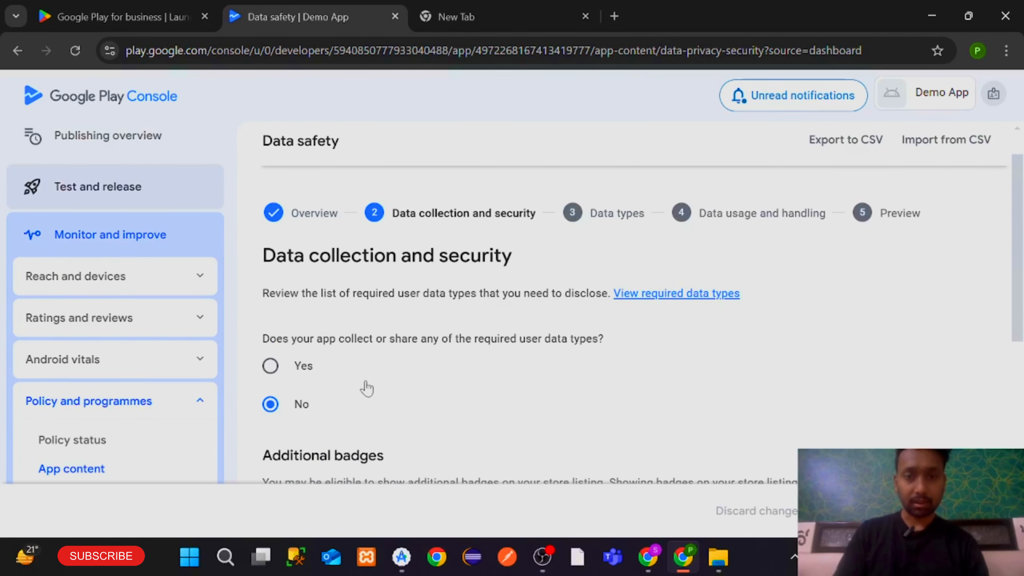
scroll(367, 388, down, 6)
scroll(439, 402, up, 7)
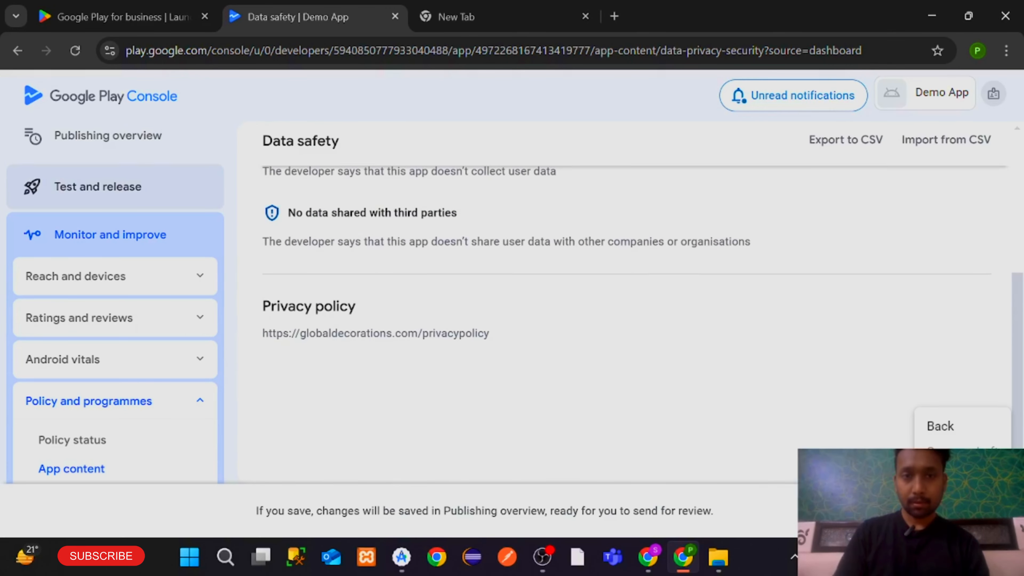
click(941, 478)
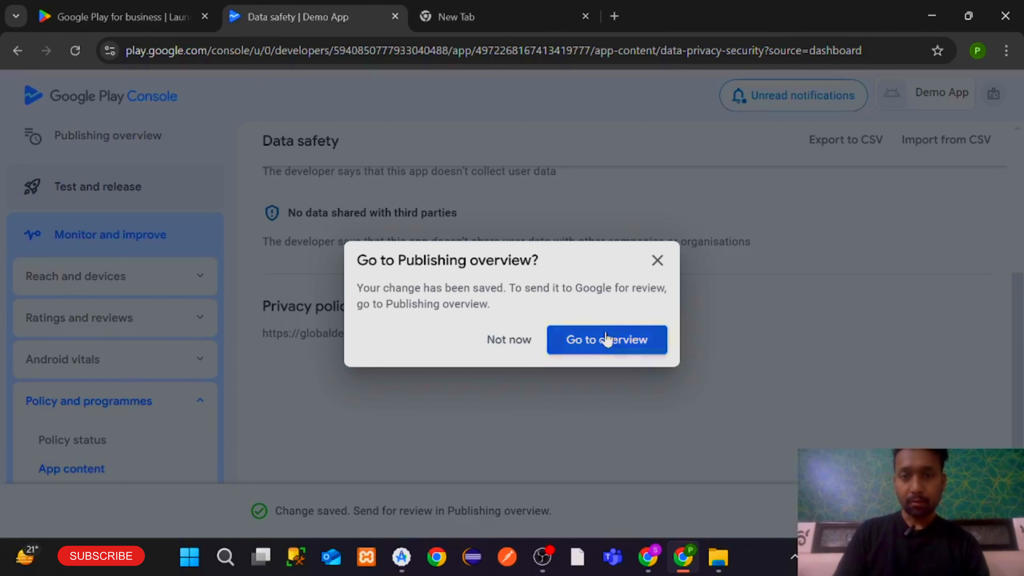
Go to the Publishing overview, then back to the app dashboard
click(606, 339)
scroll(606, 338, down, 2)
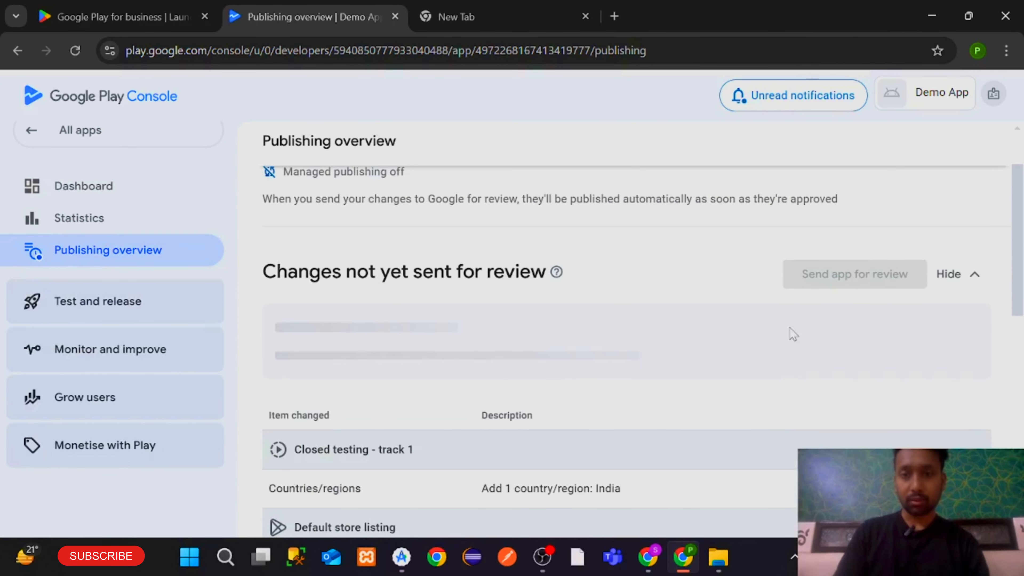
click(921, 325)
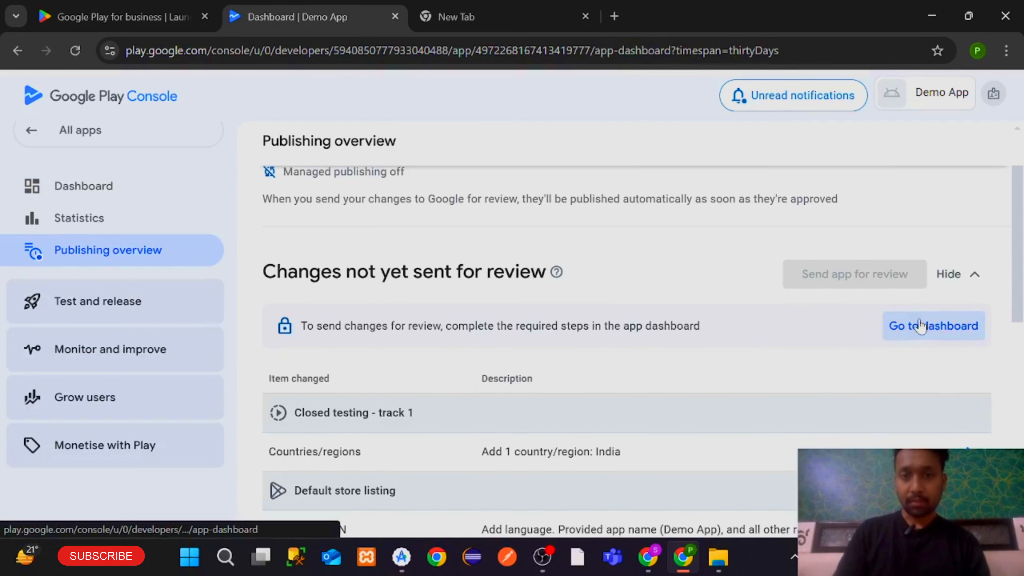
Answer No in Government apps, save, and return to the dashboard checklist via Publishing overview
scroll(706, 346, down, 10)
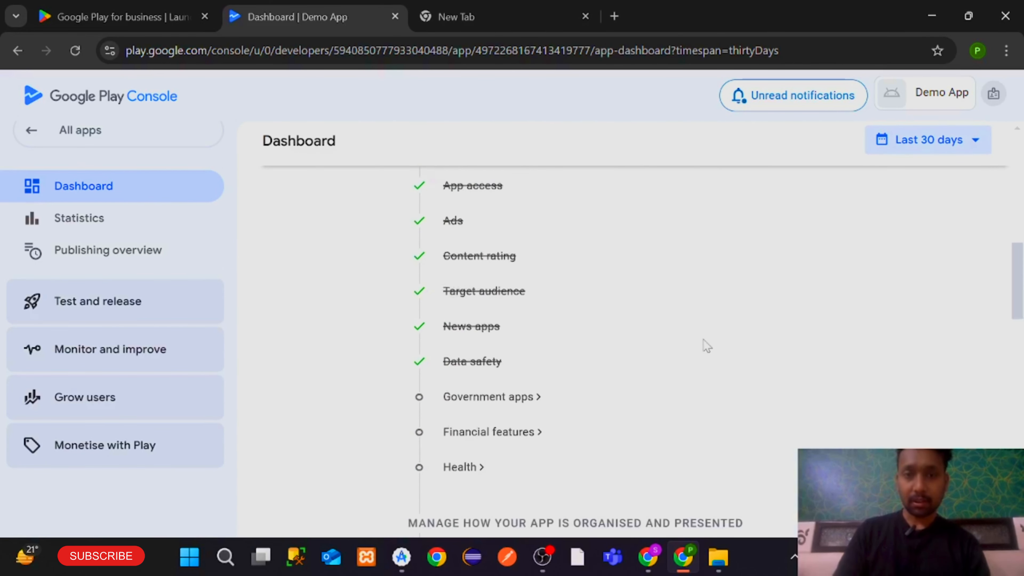
scroll(685, 347, down, 1)
click(492, 377)
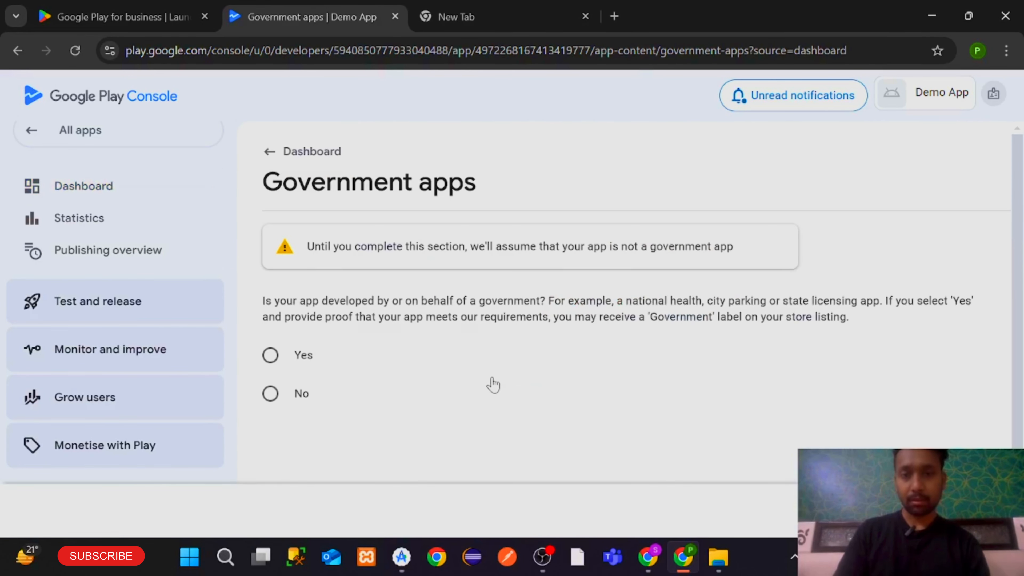
click(263, 394)
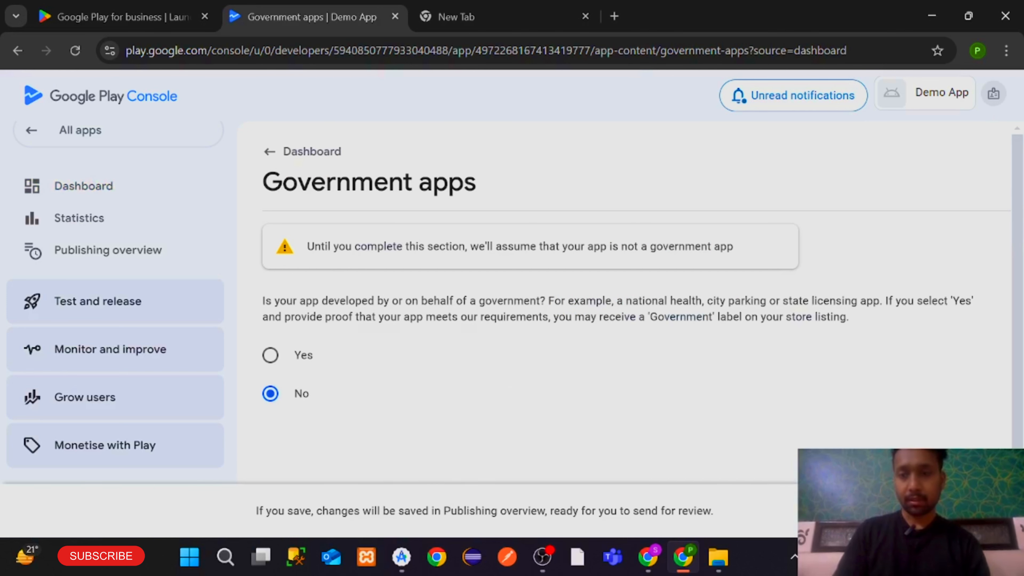
click(983, 511)
click(614, 352)
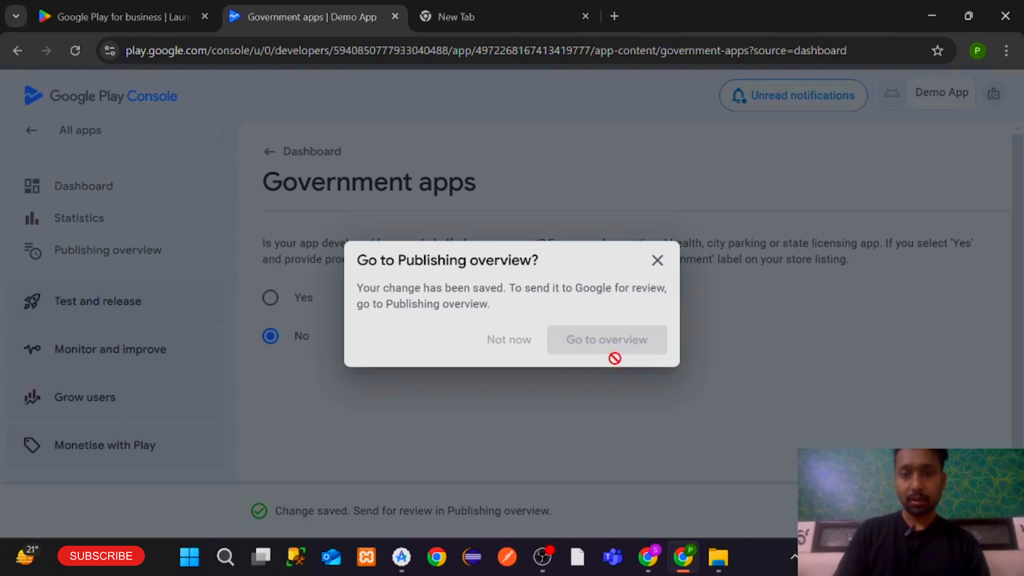
scroll(1018, 272, down, 3)
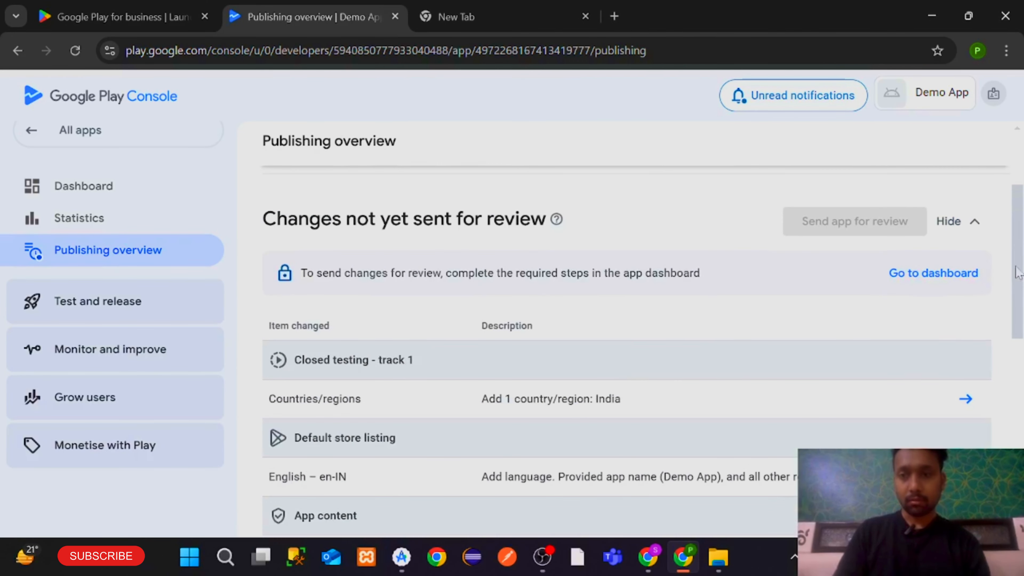
click(937, 274)
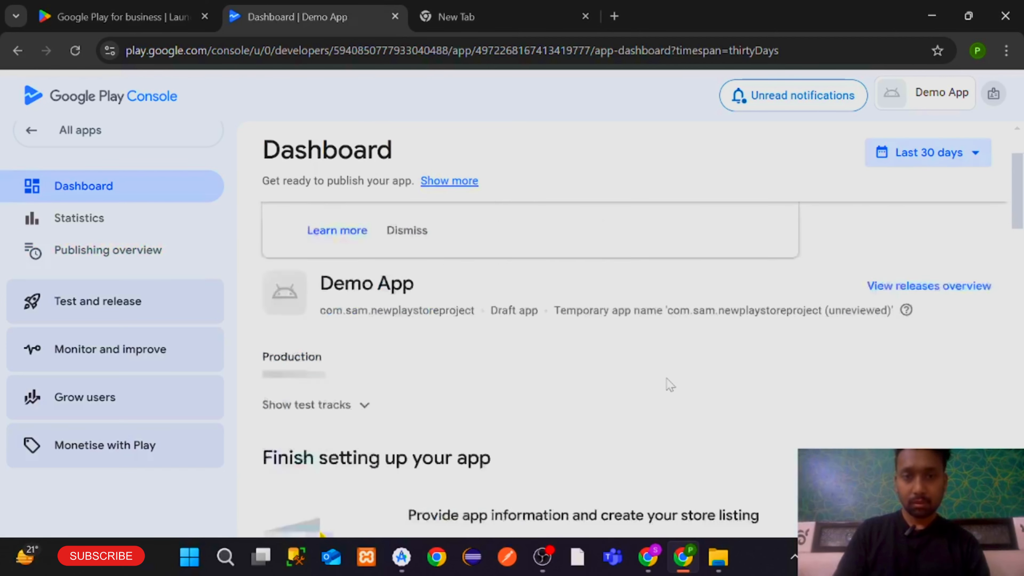
scroll(670, 384, down, 10)
Declare that the app provides no financial features and save the answer
click(499, 319)
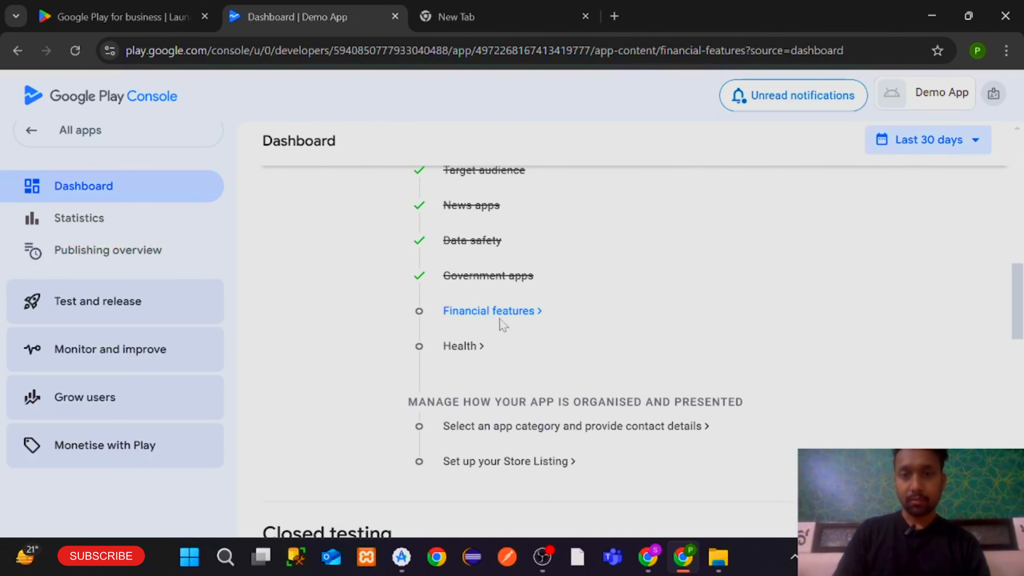
scroll(500, 323, down, 5)
scroll(503, 325, down, 8)
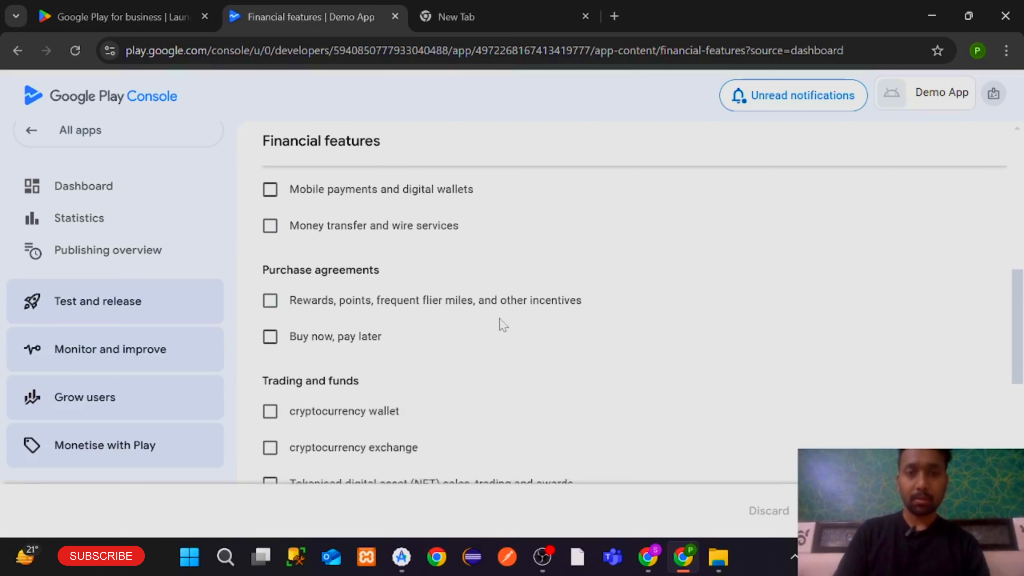
scroll(503, 325, down, 3)
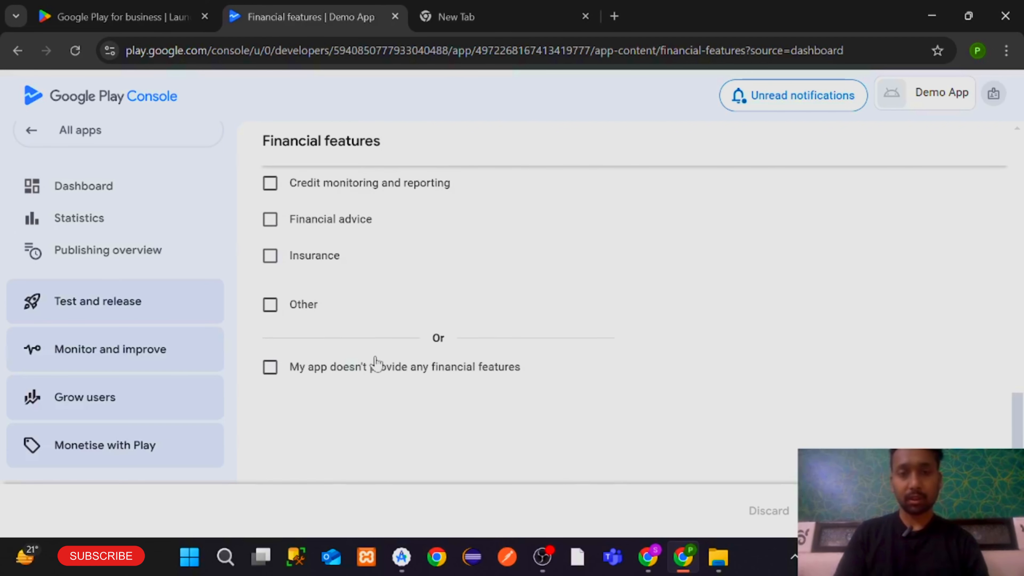
click(371, 367)
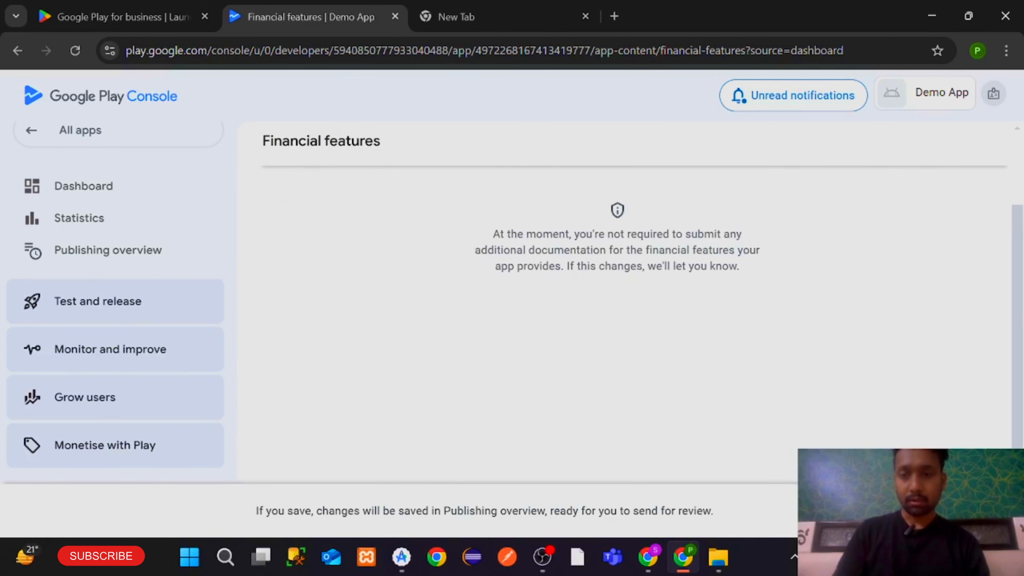
click(997, 511)
click(955, 459)
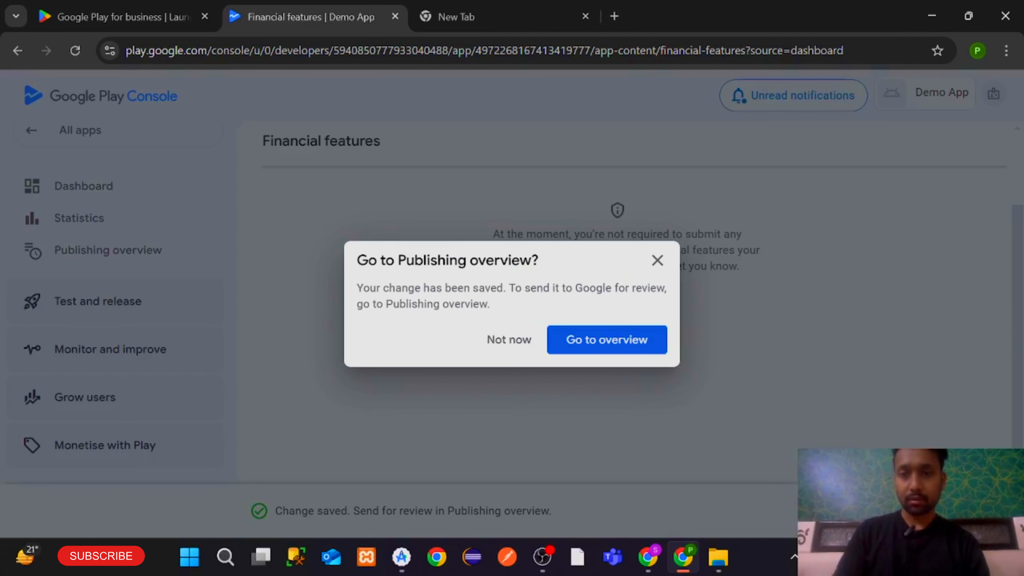
Return through the Publishing overview to the app dashboard's setup checklist
click(604, 343)
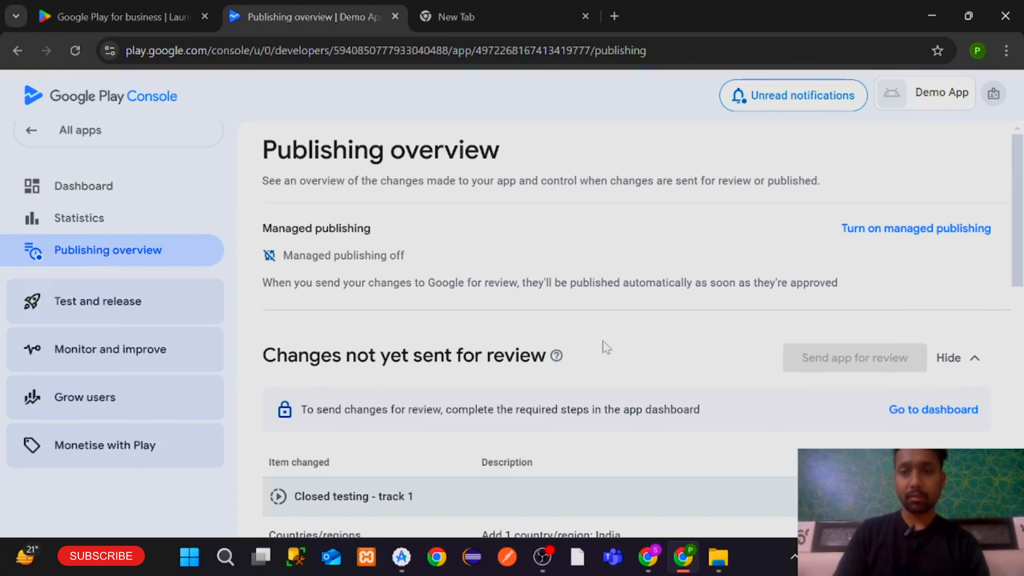
scroll(882, 324, down, 2)
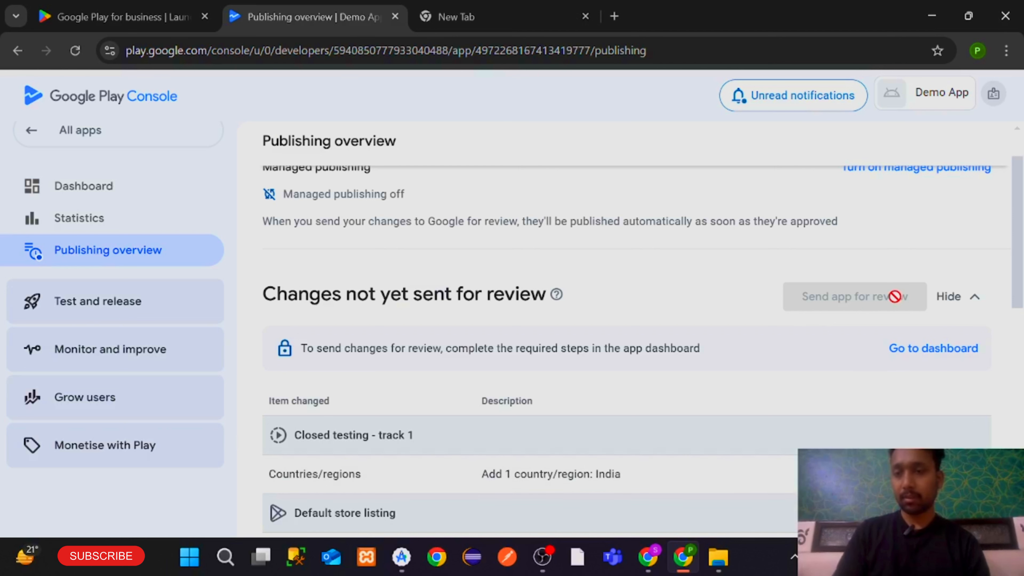
click(933, 346)
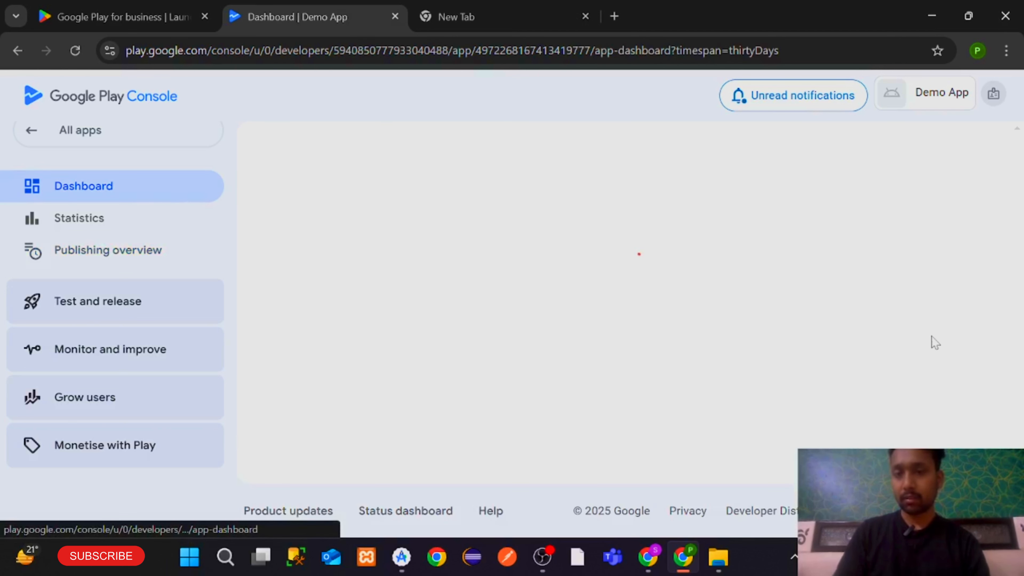
scroll(927, 342, down, 10)
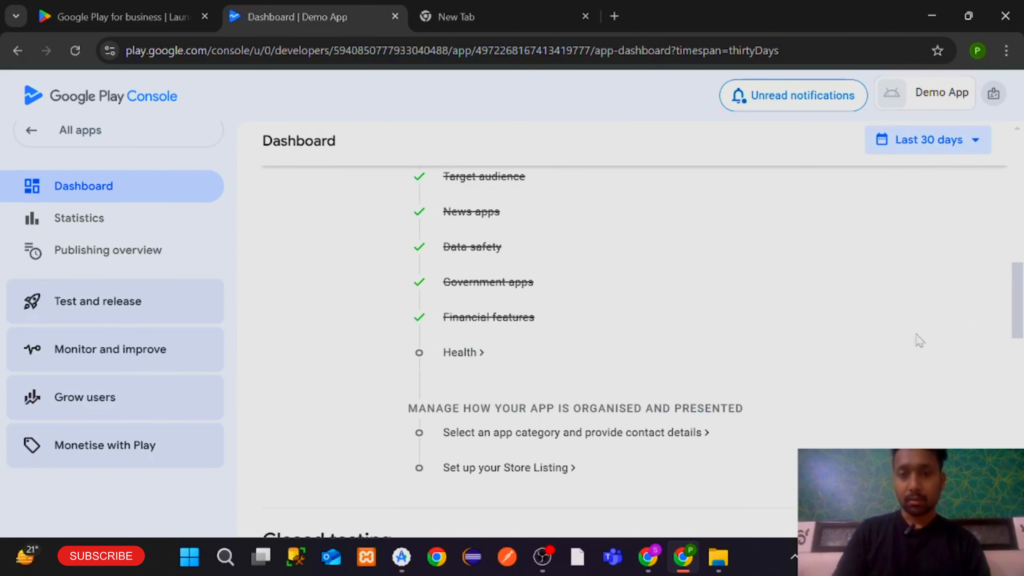
Declare in Health apps that the app has no health features and save
click(479, 352)
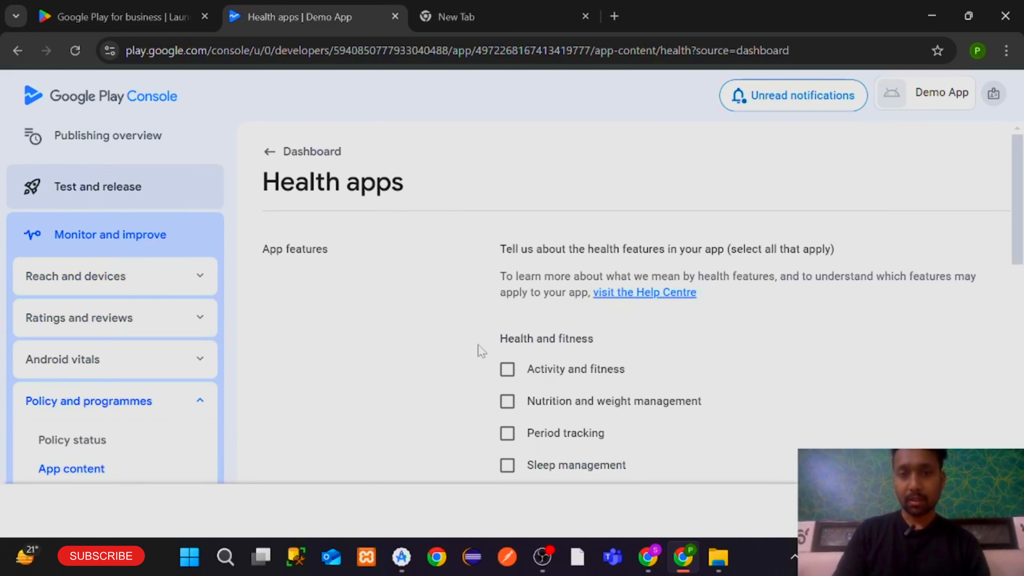
scroll(479, 350, down, 10)
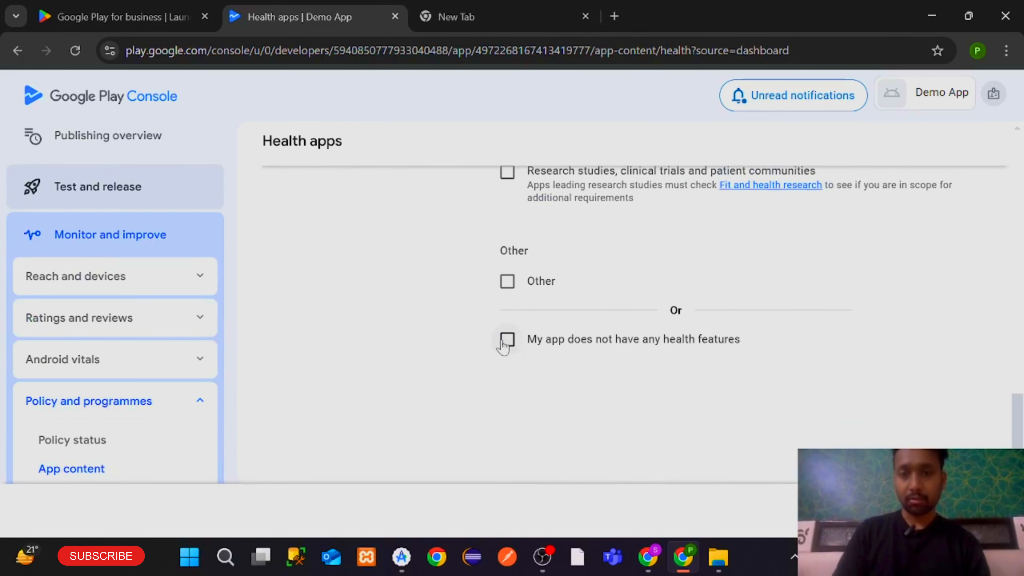
click(506, 340)
click(980, 510)
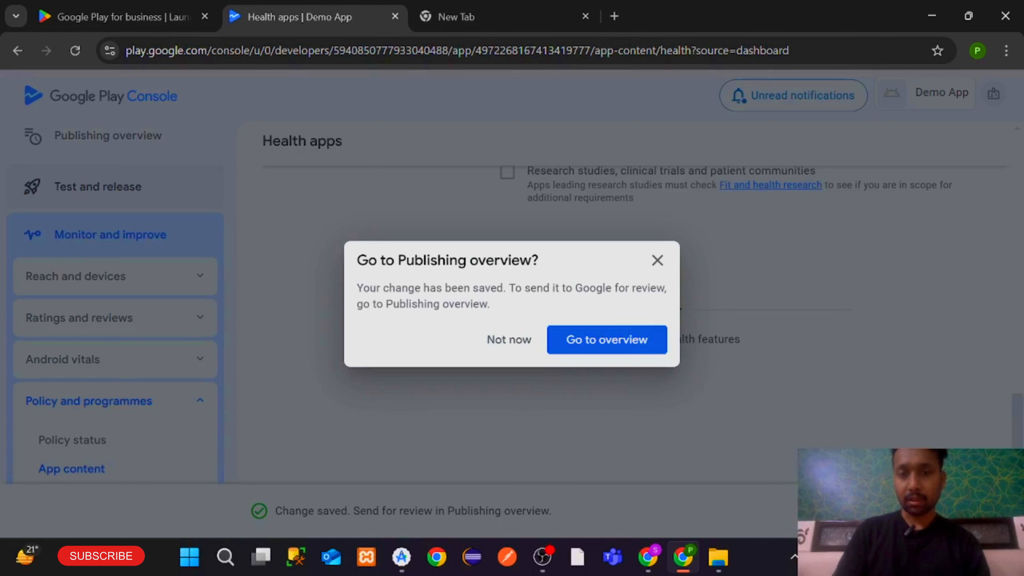
Go back to the dashboard and open store settings to choose an app category
click(586, 339)
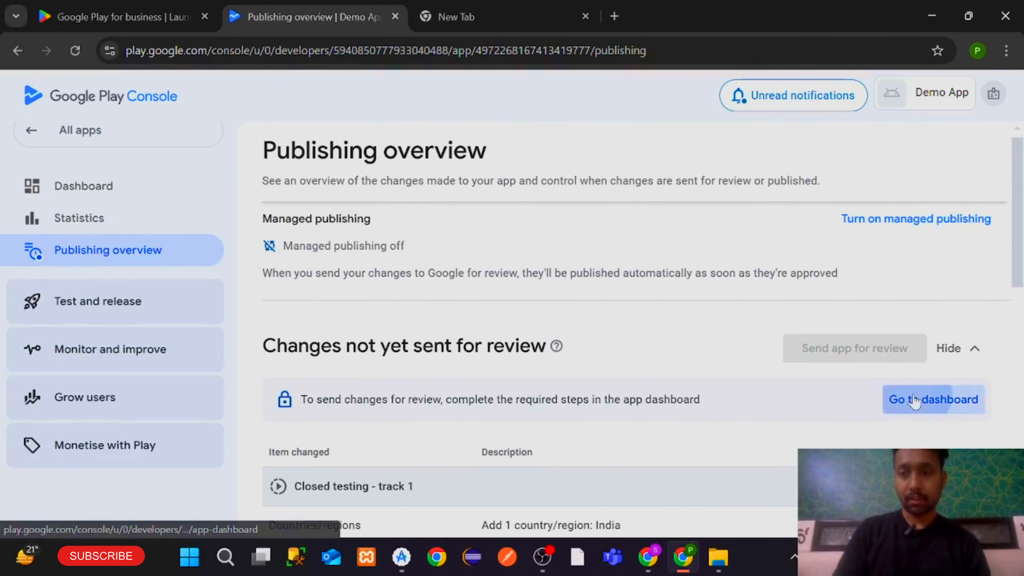
click(913, 398)
scroll(665, 390, down, 15)
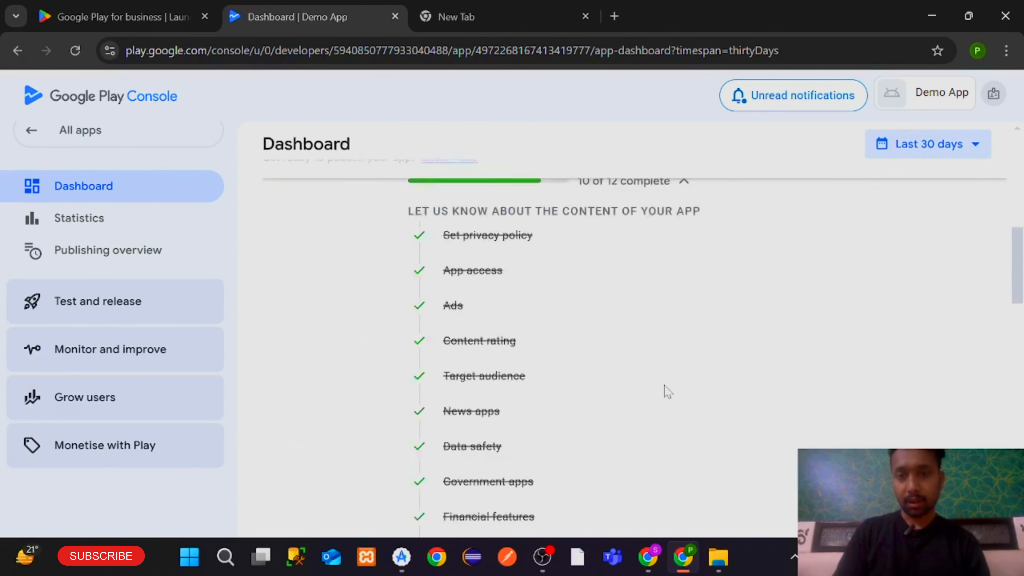
click(522, 365)
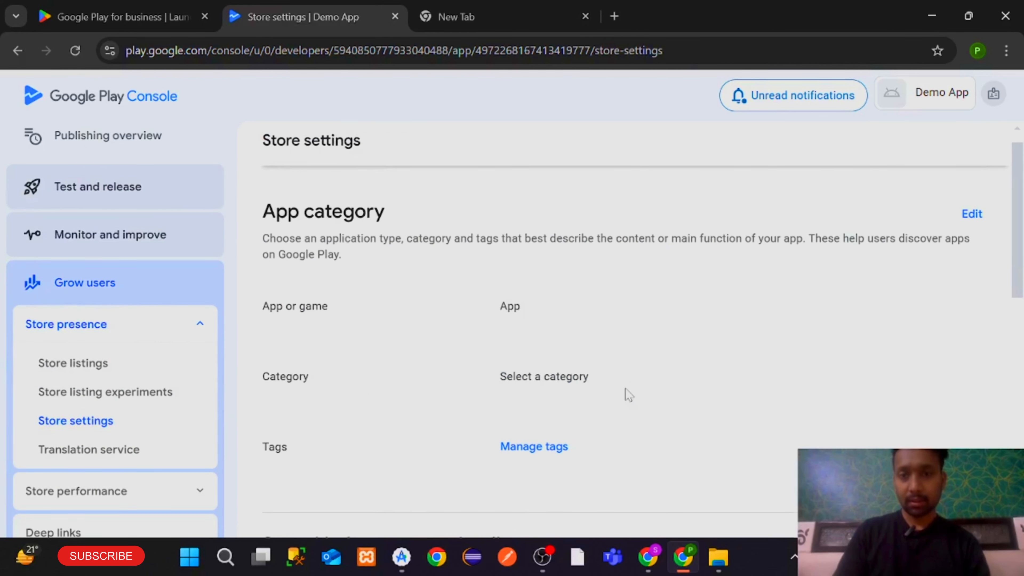
Set the app category to Books & reference and save it
click(975, 223)
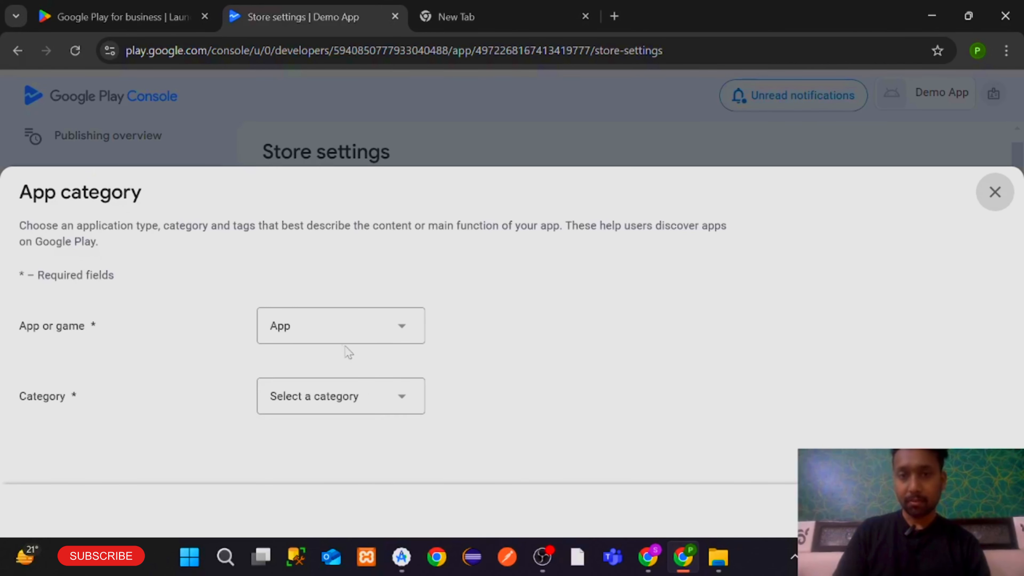
click(312, 399)
click(498, 304)
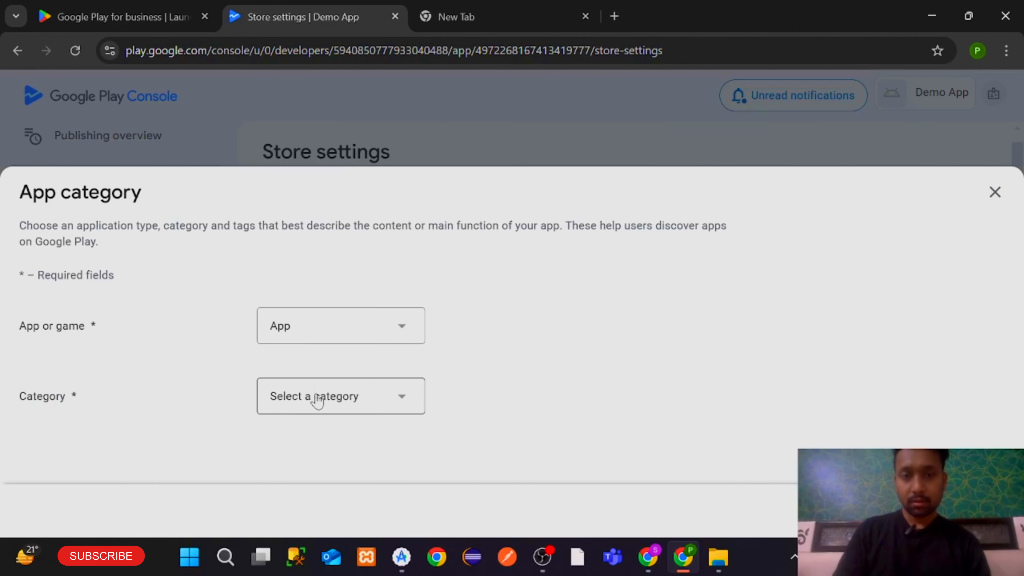
click(317, 401)
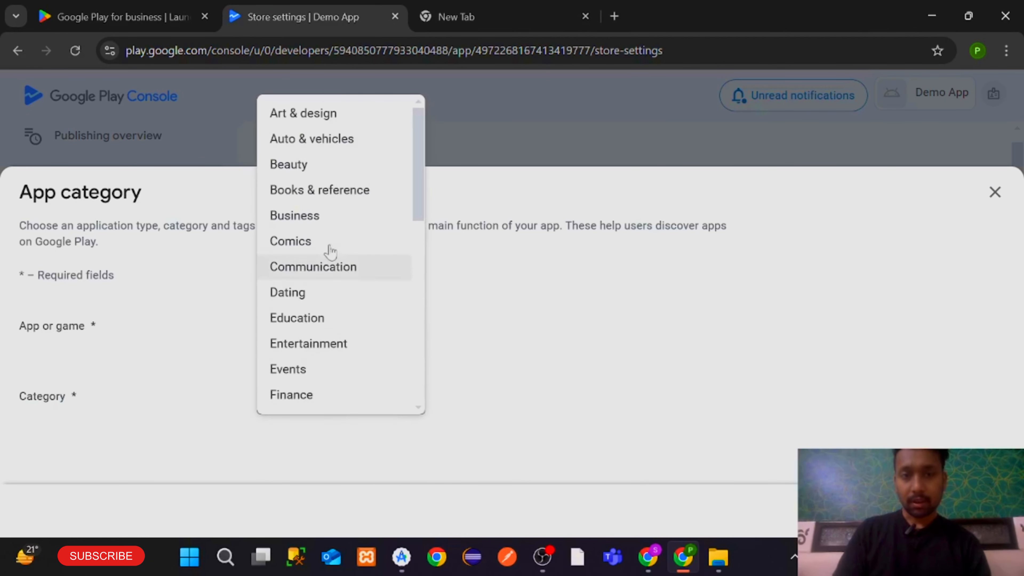
click(338, 194)
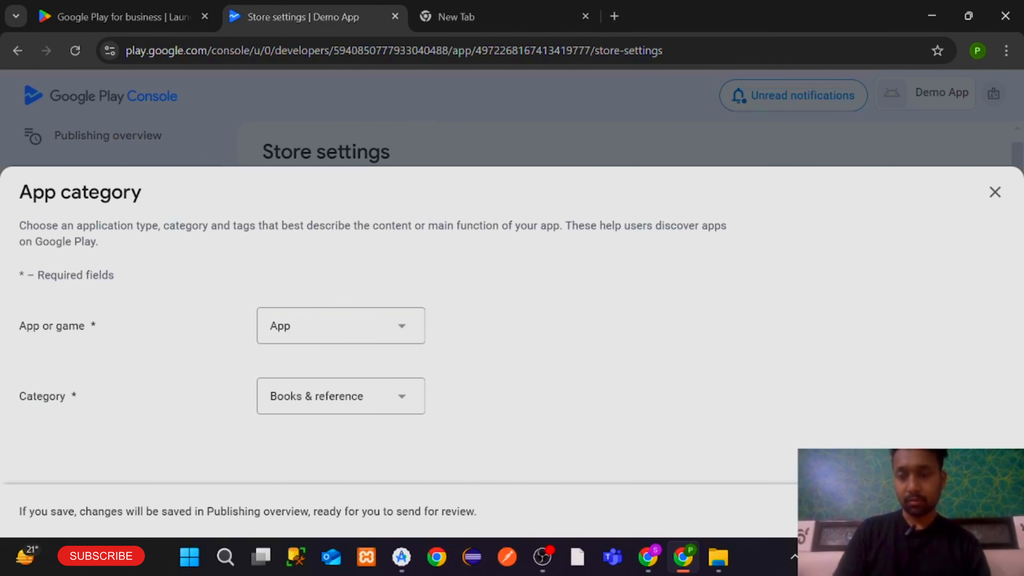
click(979, 512)
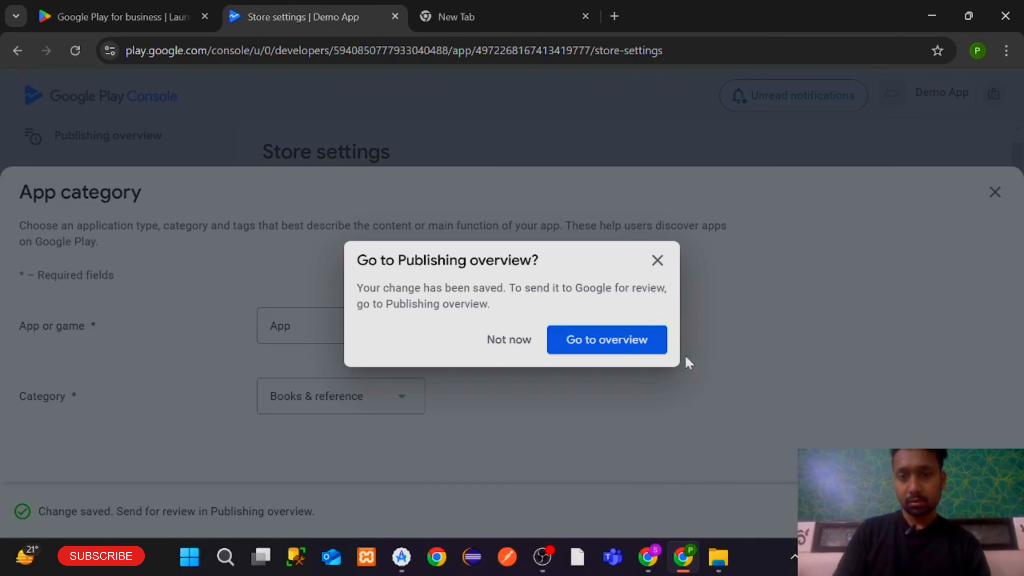
Return through the Publishing overview to the app dashboard
click(638, 347)
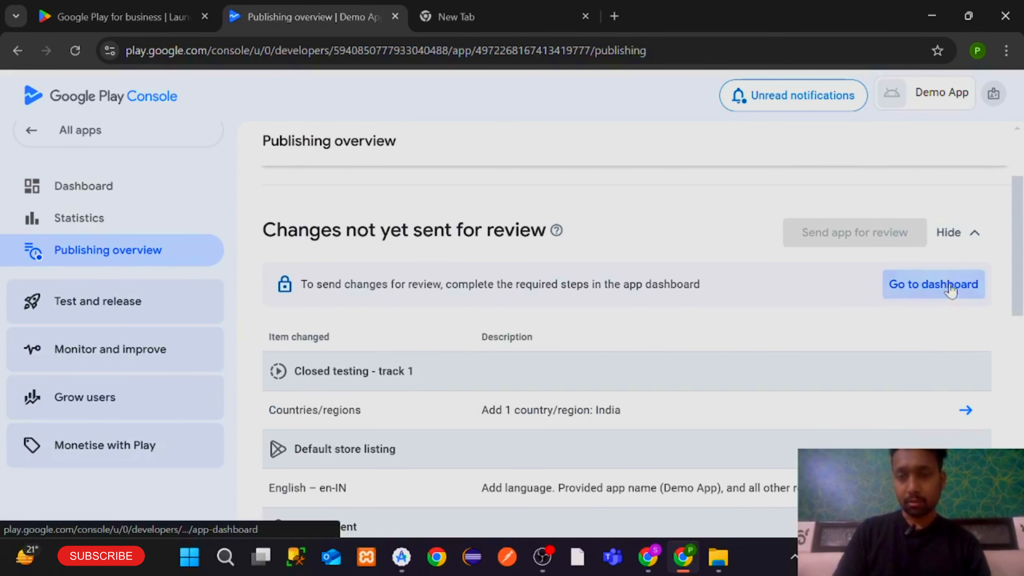
click(947, 290)
scroll(583, 405, up, 5)
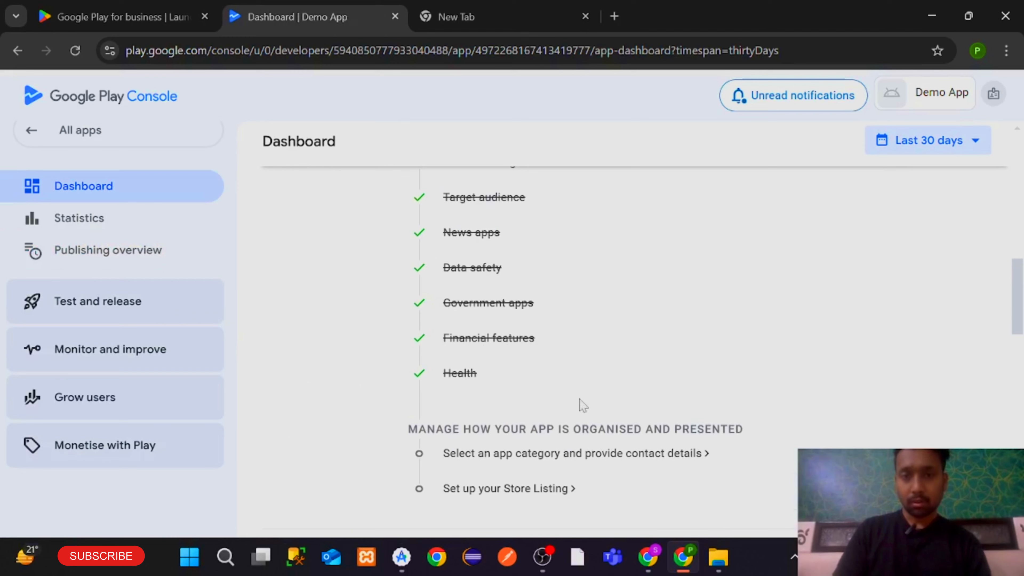
Enter the contact e-mail in Store Listing contact details, save and publish it
click(527, 455)
scroll(527, 456, down, 8)
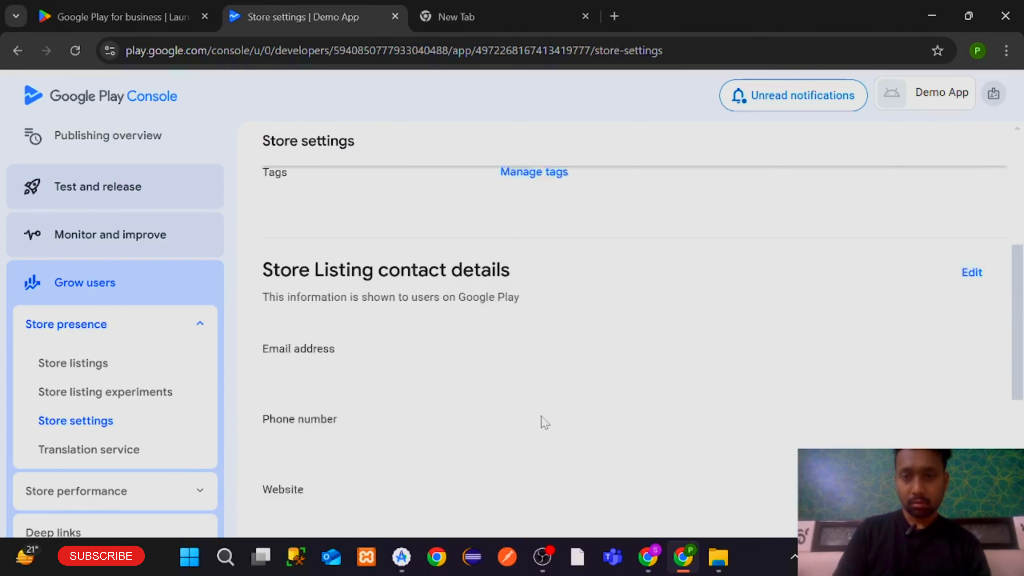
click(972, 253)
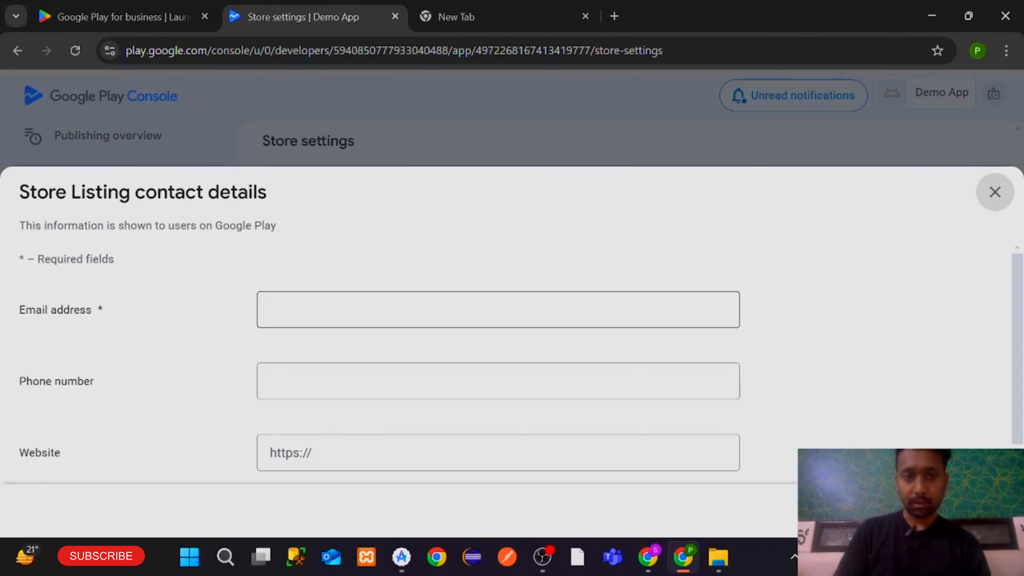
click(404, 309)
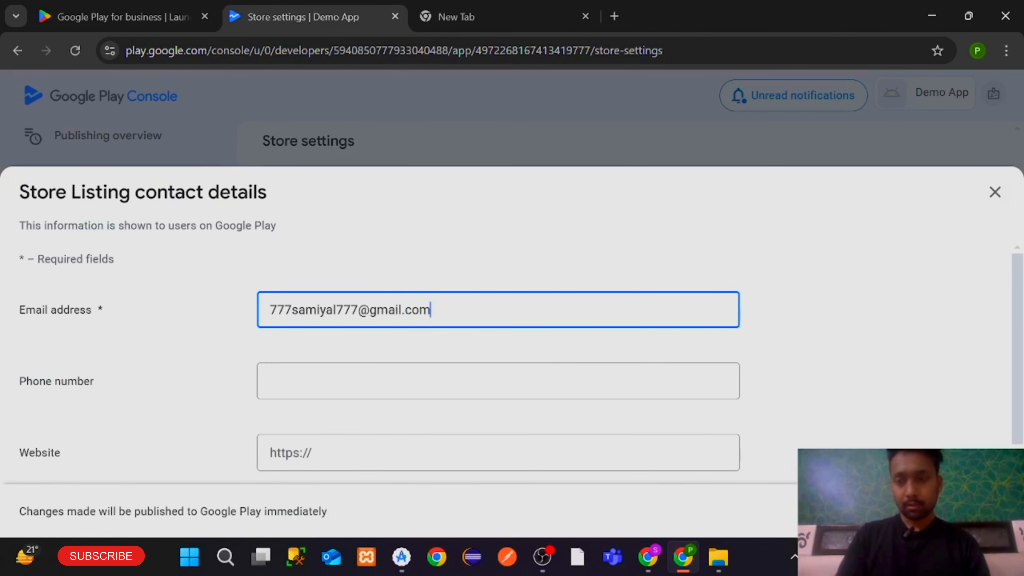
click(981, 512)
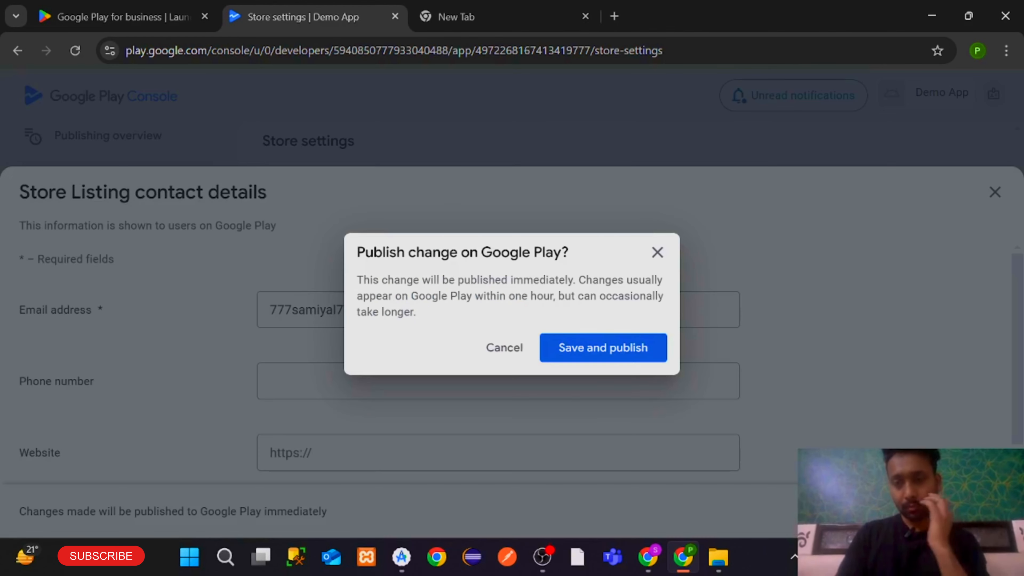
click(628, 349)
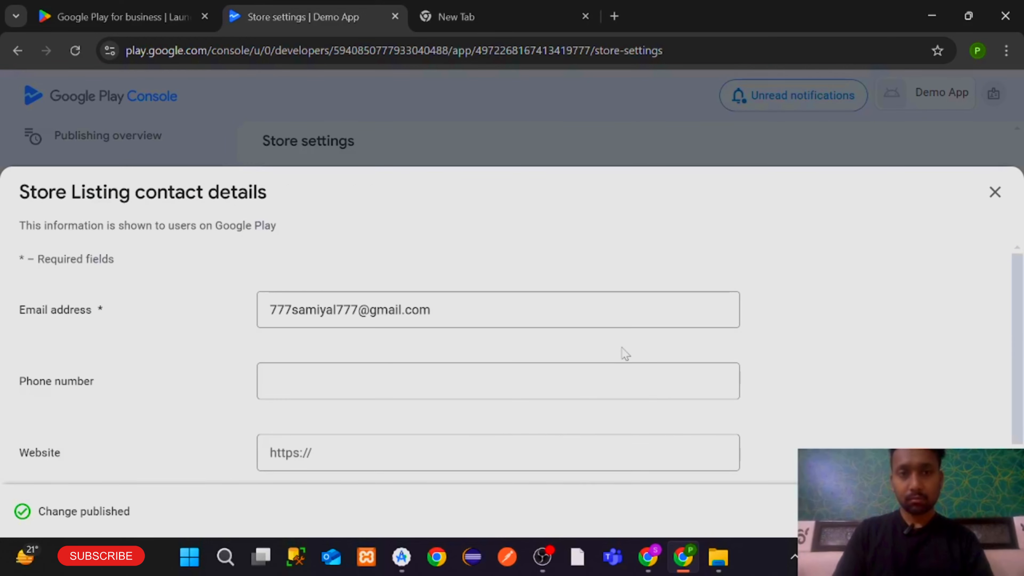
click(995, 193)
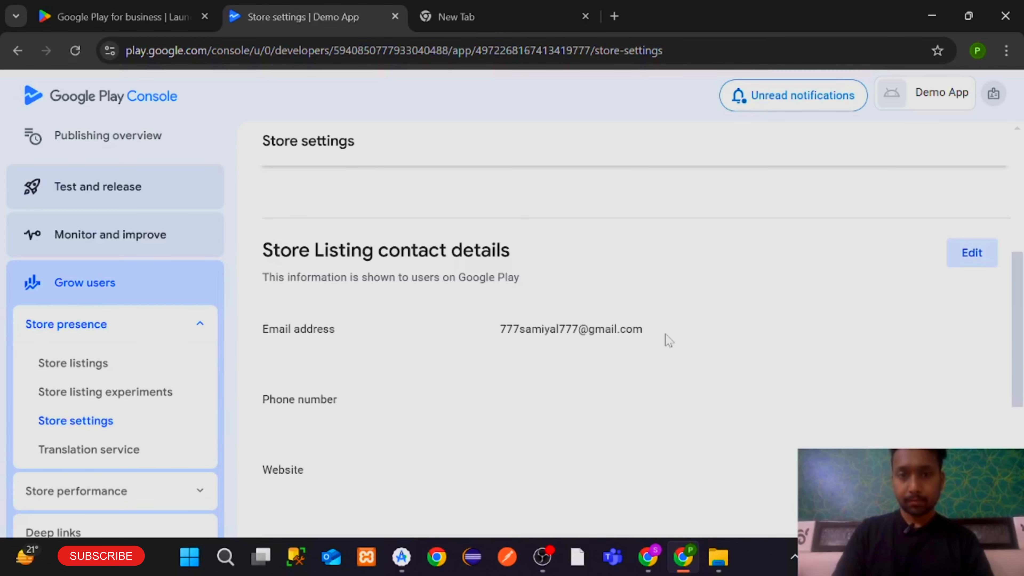
scroll(665, 338, down, 5)
scroll(798, 391, up, 4)
scroll(798, 391, up, 3)
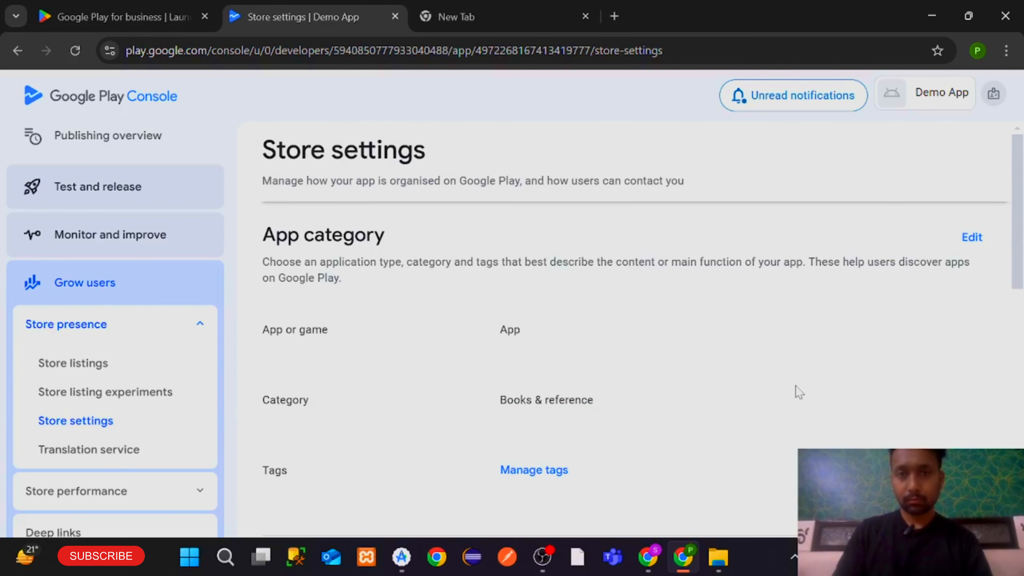
scroll(857, 336, down, 10)
scroll(857, 336, up, 10)
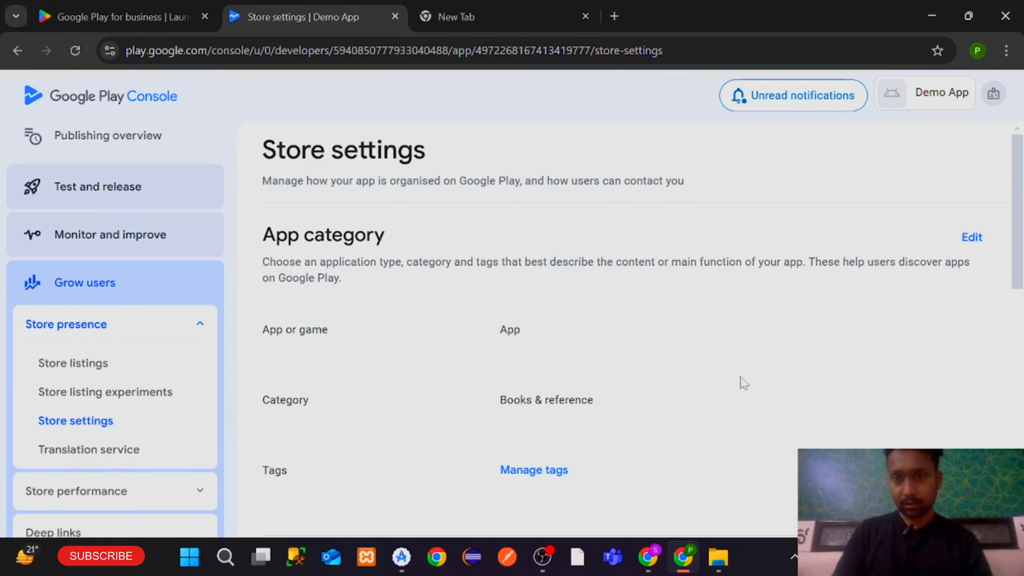
scroll(741, 382, down, 10)
scroll(740, 381, up, 10)
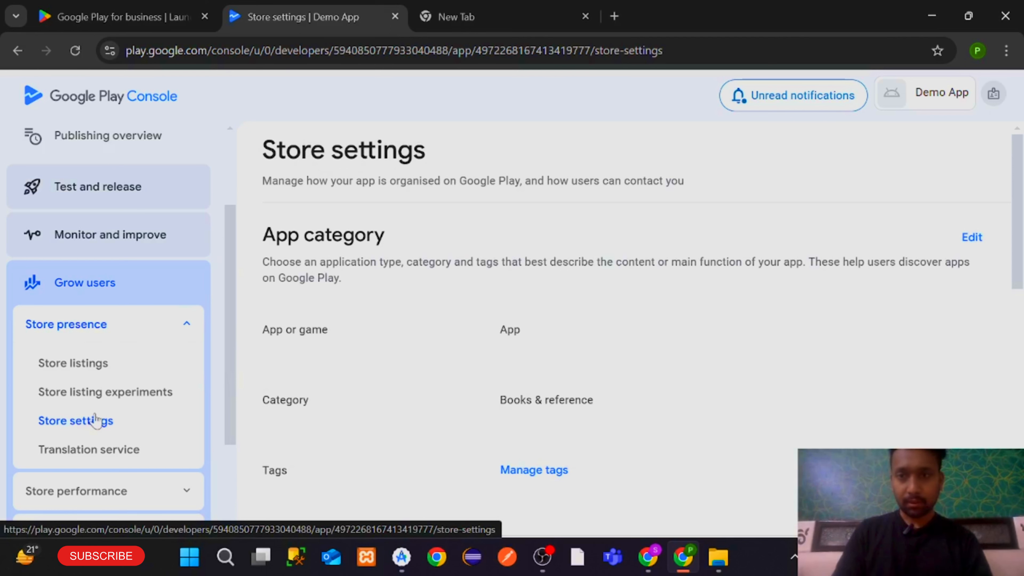
scroll(855, 279, down, 10)
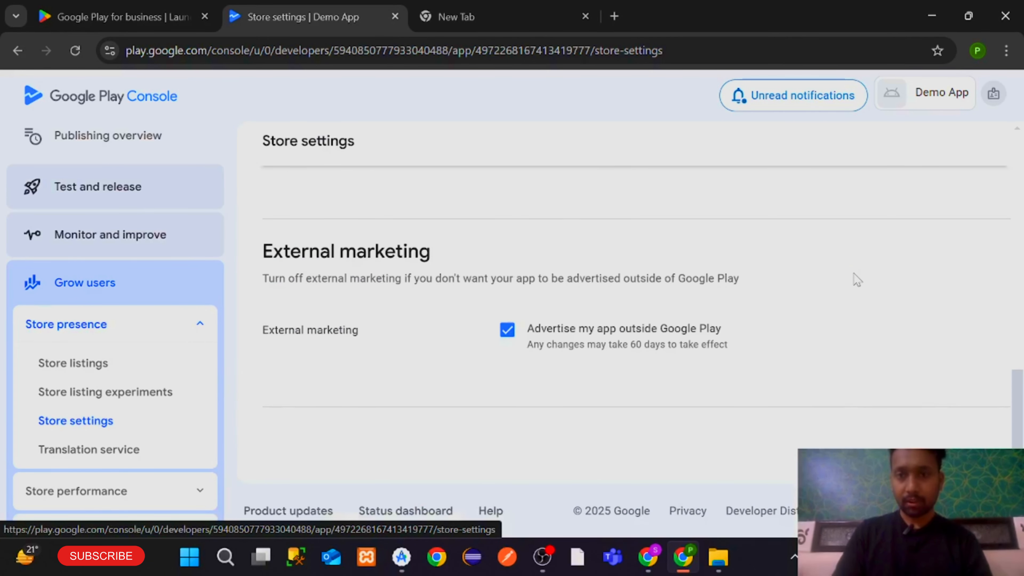
scroll(855, 279, up, 10)
scroll(768, 333, down, 3)
scroll(768, 333, down, 5)
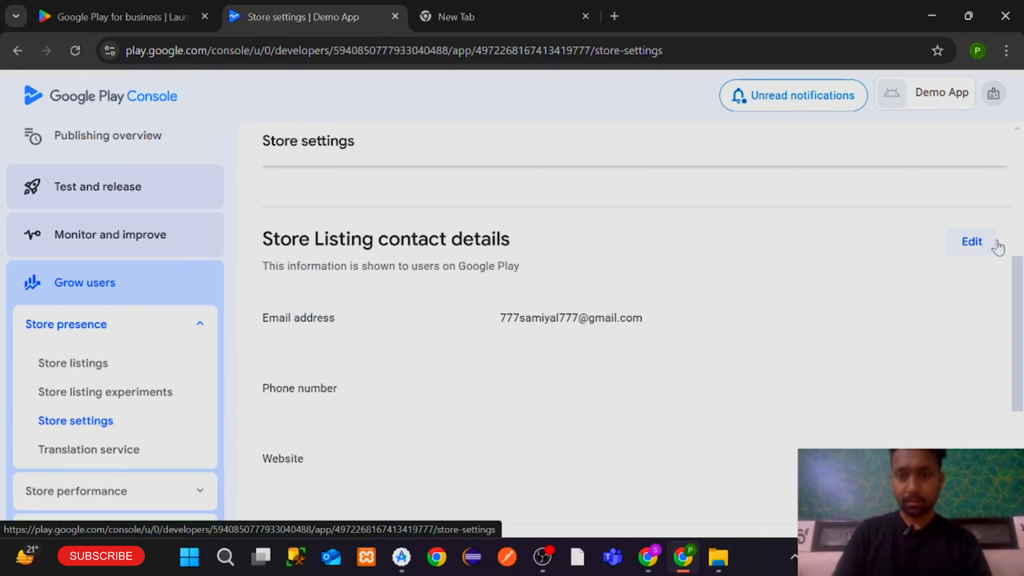
Add the contact phone number to the store listing contact details and publish it
click(972, 242)
scroll(693, 373, down, 1)
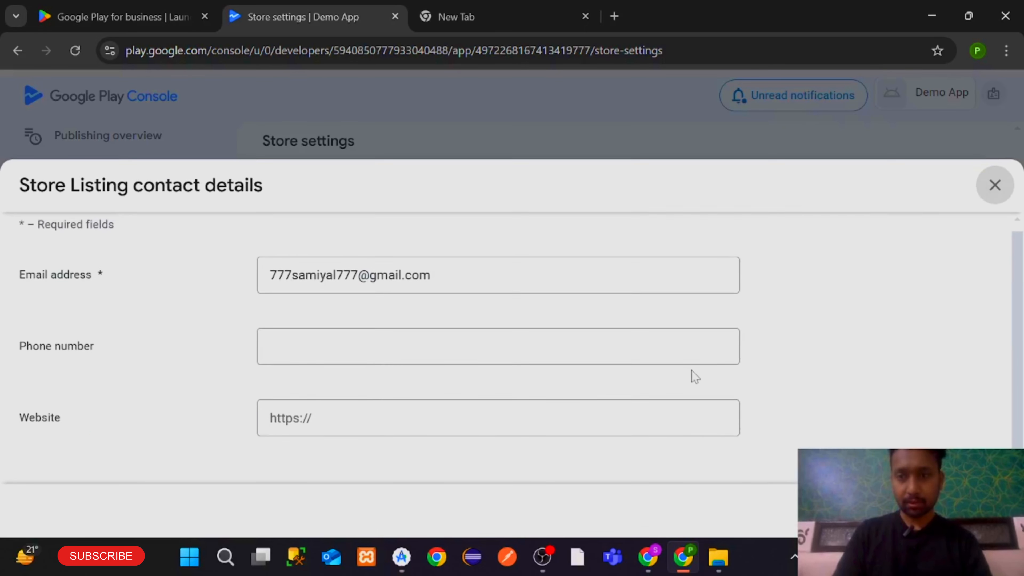
click(686, 351)
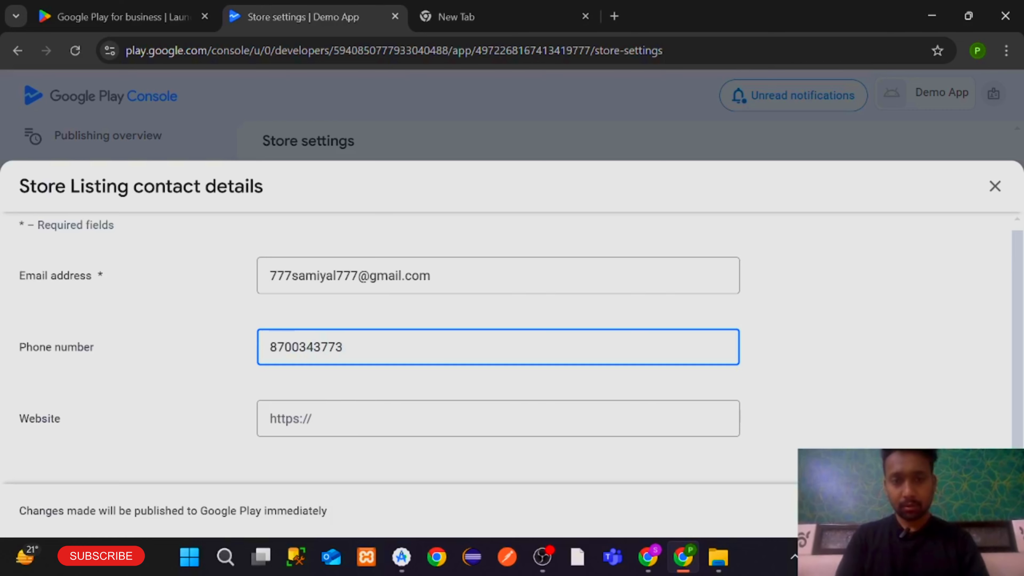
click(978, 511)
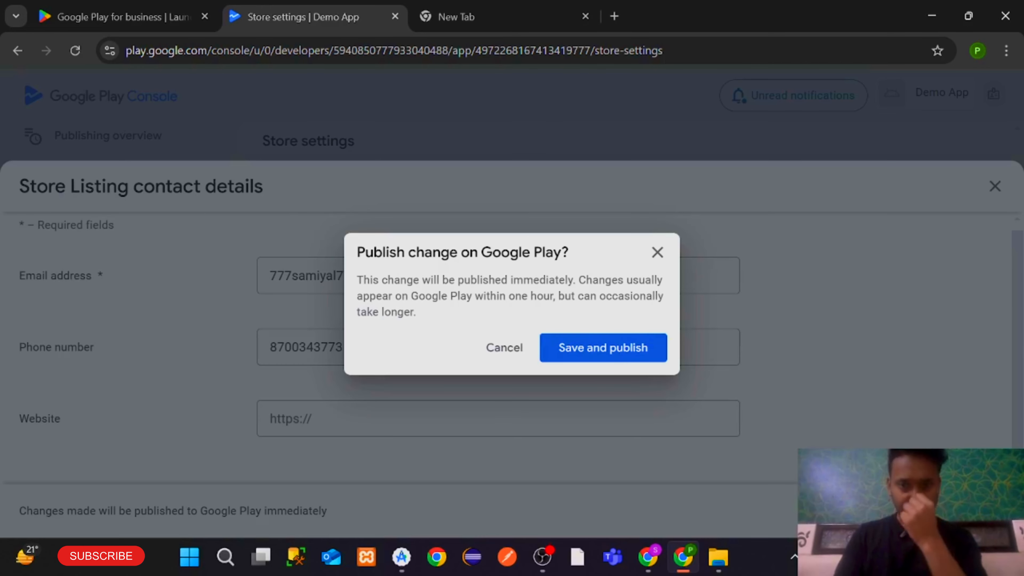
click(588, 345)
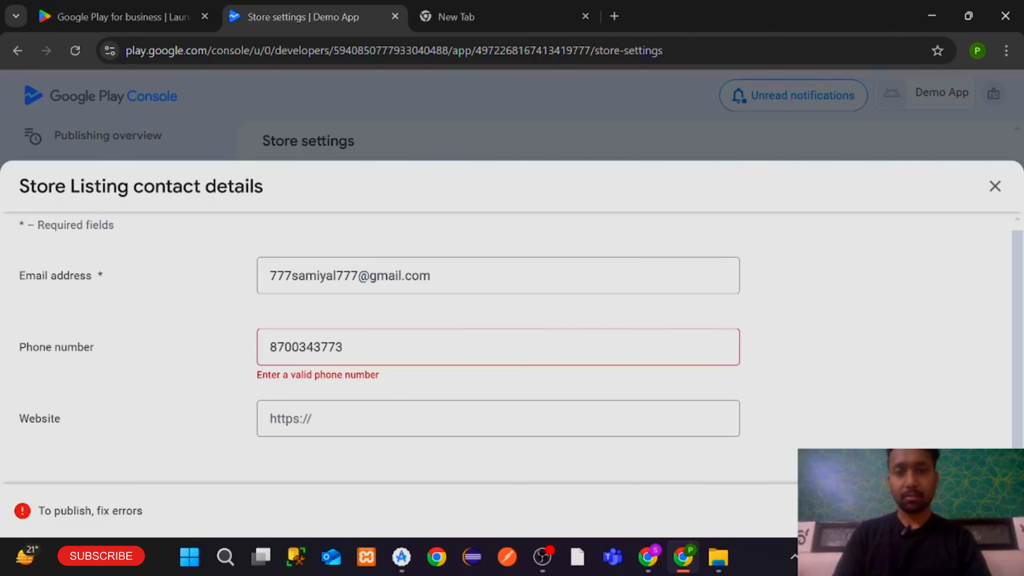
Add the +91 country code, remove the wrong digit, and republish the contact details
click(336, 347)
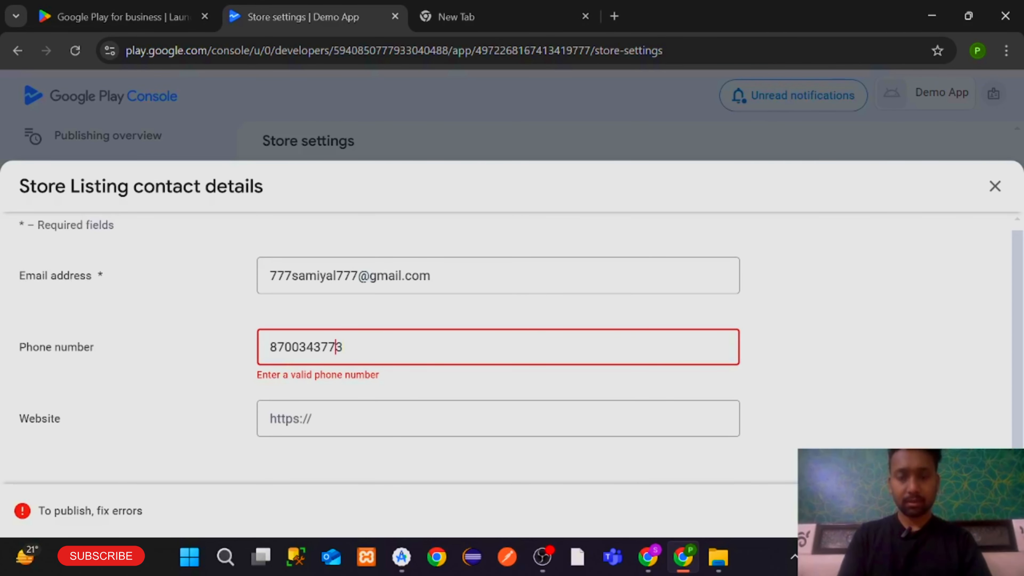
text(+919)
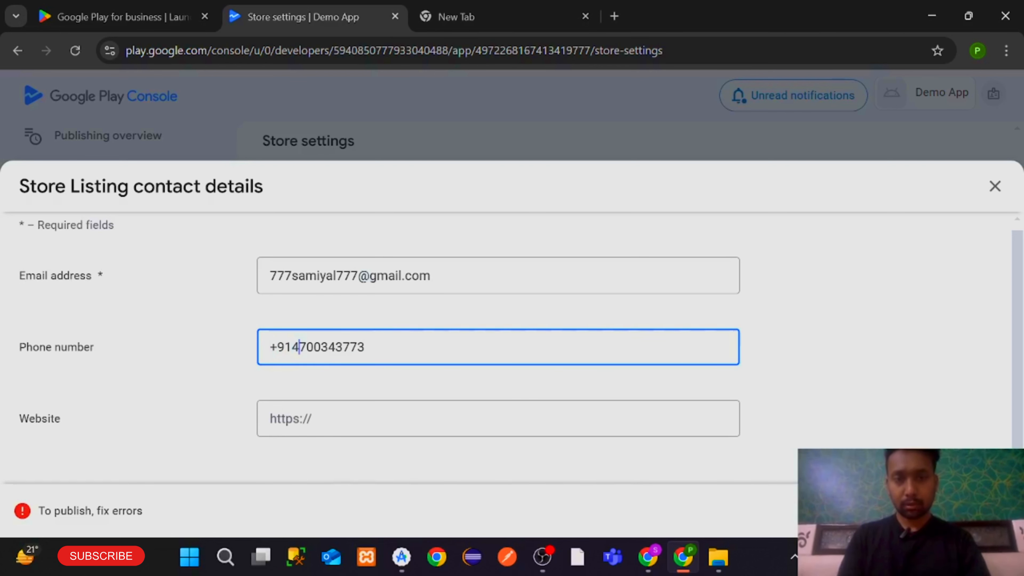
click(980, 510)
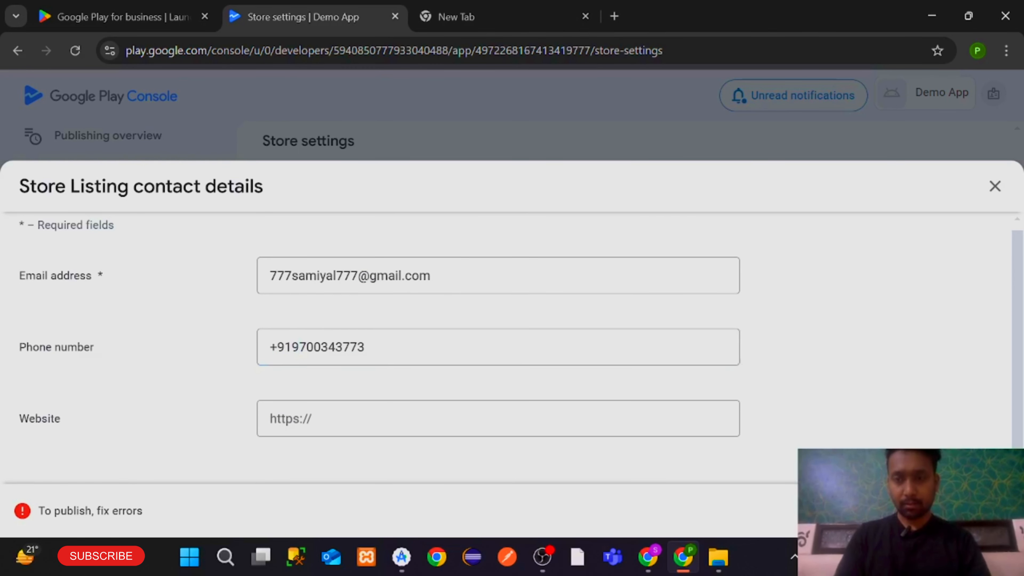
click(623, 350)
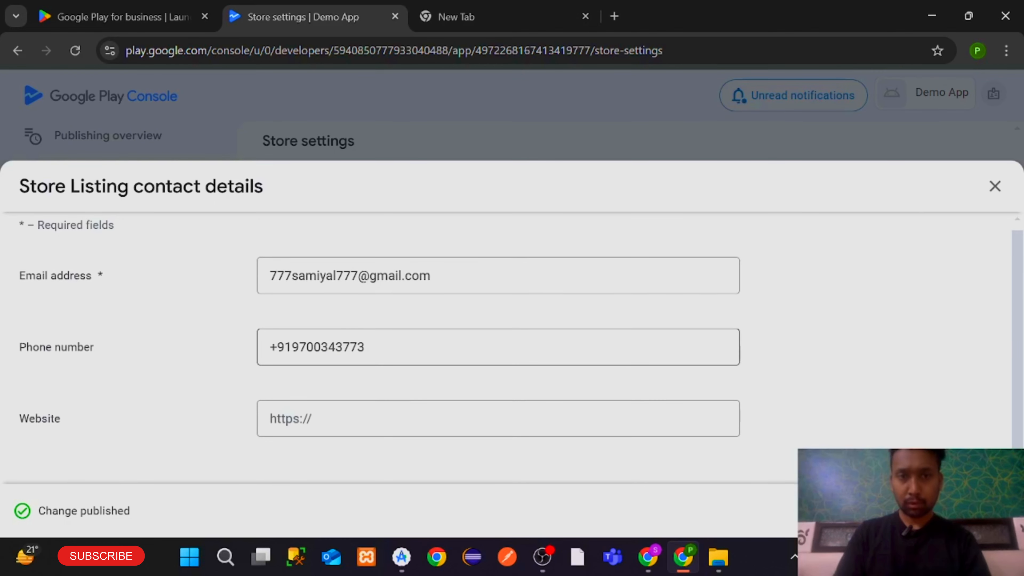
click(300, 346)
key(BackSpace)
key(Return)
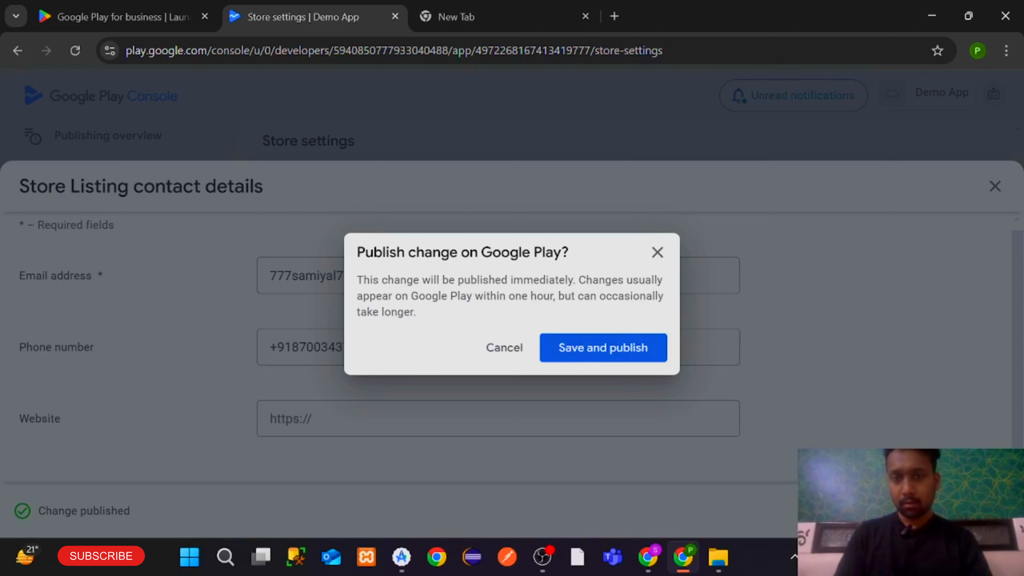
click(572, 352)
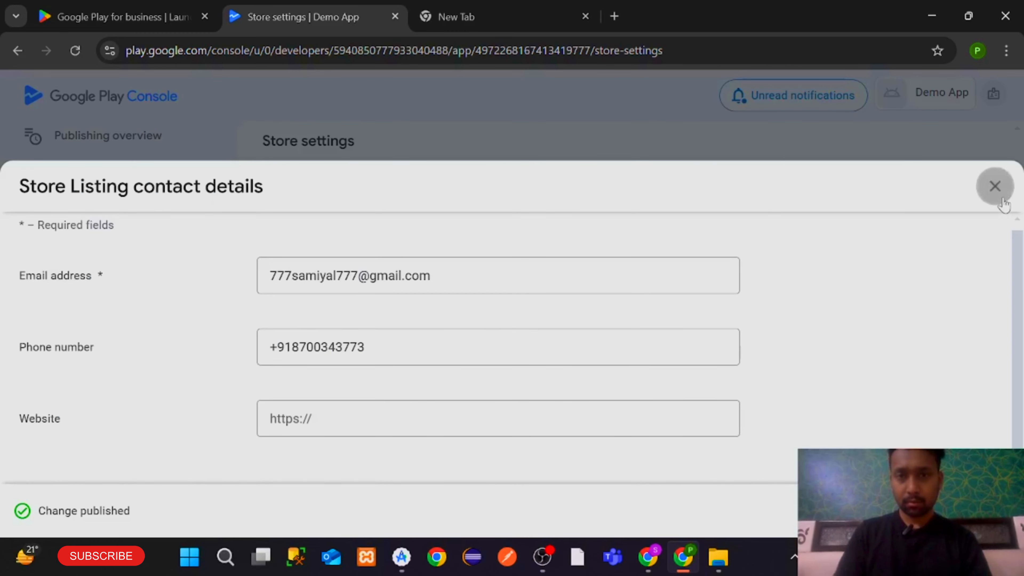
click(994, 186)
Go to the Store listings page
scroll(887, 323, down, 3)
scroll(773, 366, up, 6)
scroll(772, 366, up, 5)
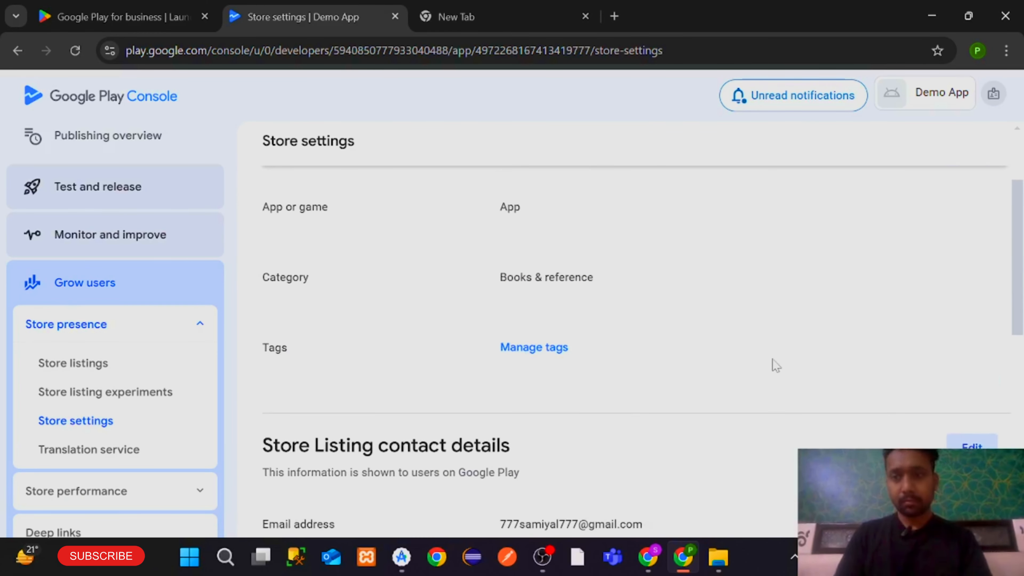
scroll(790, 316, down, 10)
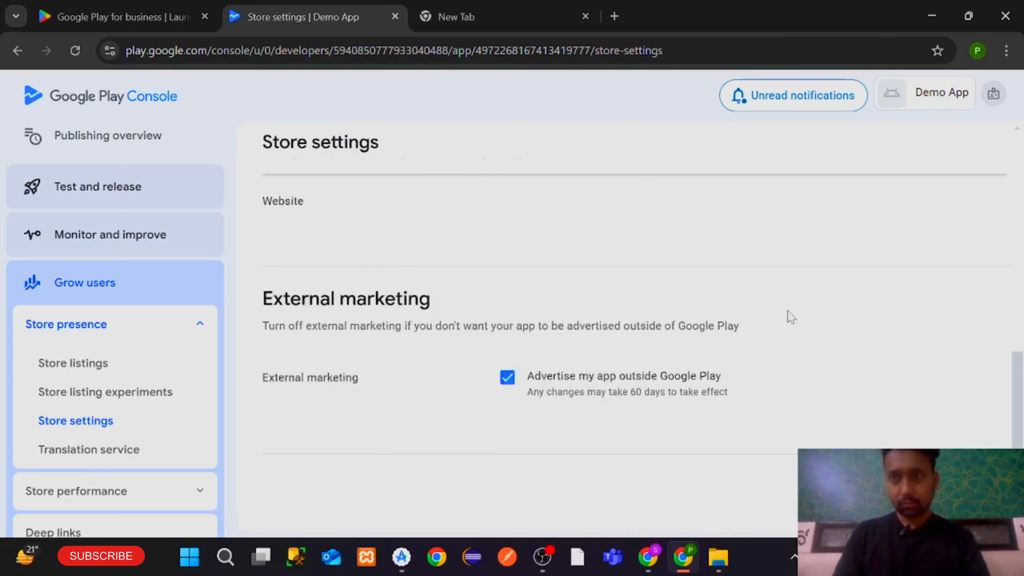
scroll(790, 316, up, 10)
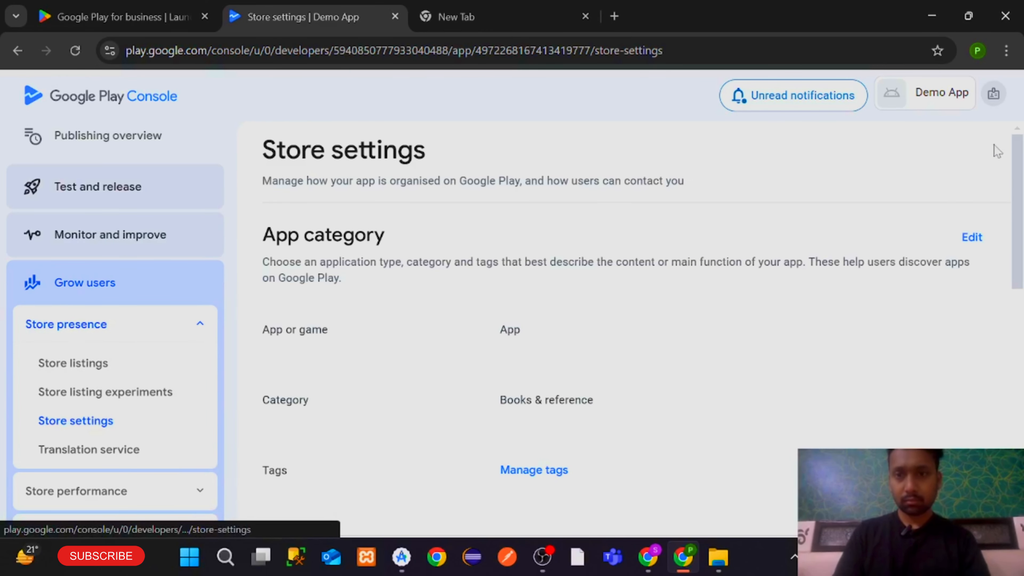
scroll(701, 397, down, 10)
scroll(701, 397, up, 10)
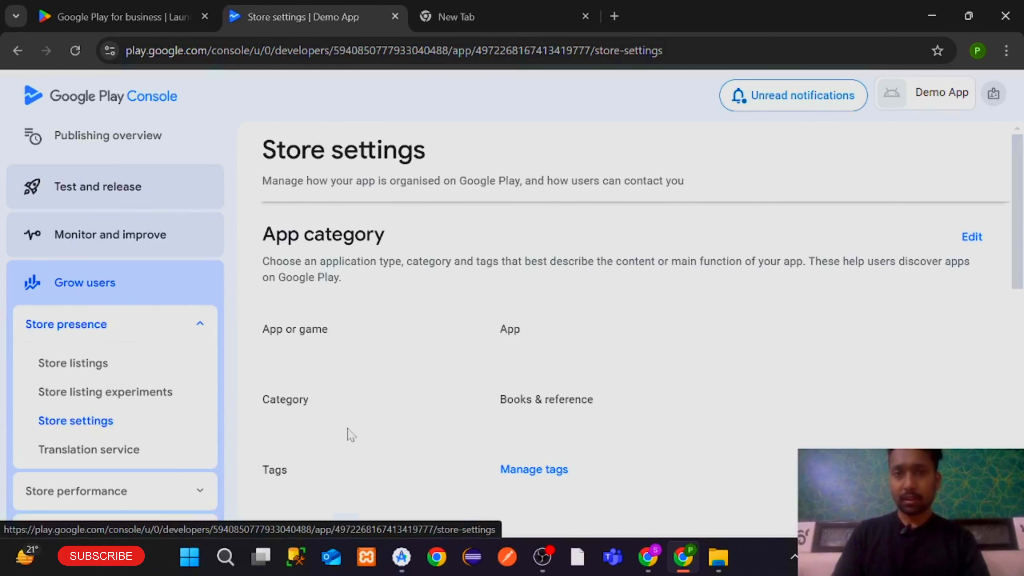
click(65, 363)
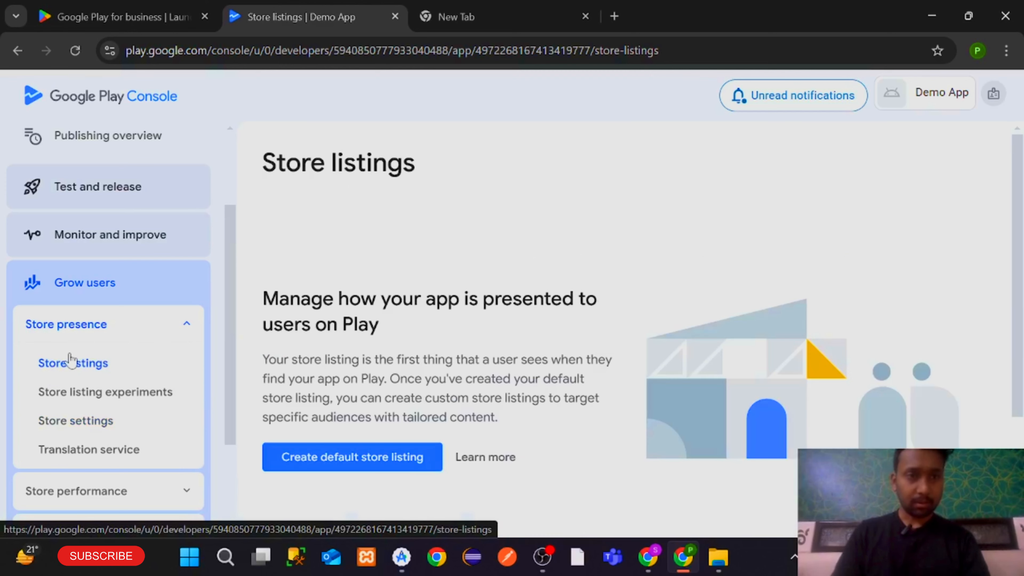
scroll(407, 411, down, 4)
scroll(407, 412, up, 4)
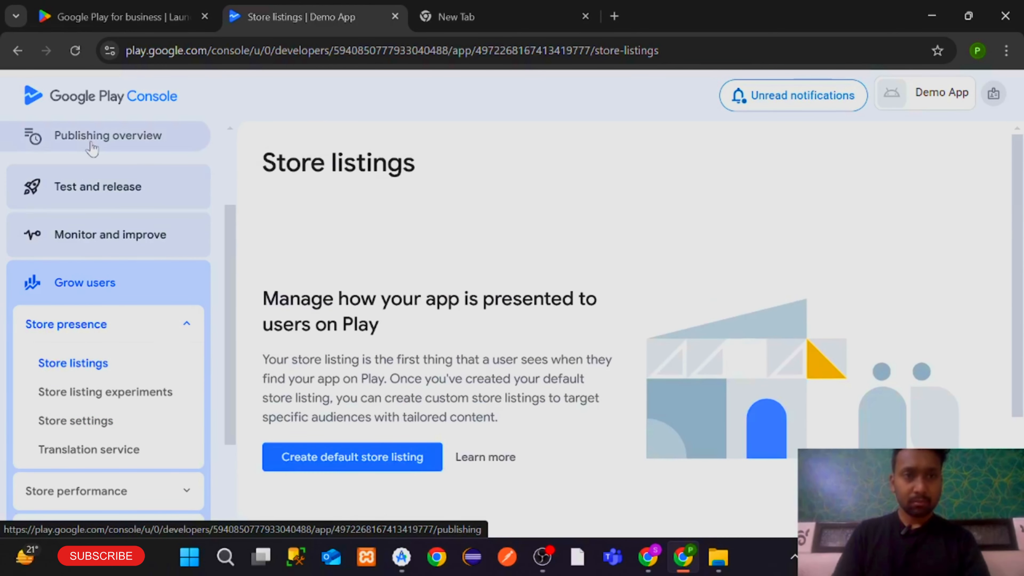
Return via Publishing overview to the dashboard and start the default store listing setup
click(91, 144)
scroll(527, 427, down, 5)
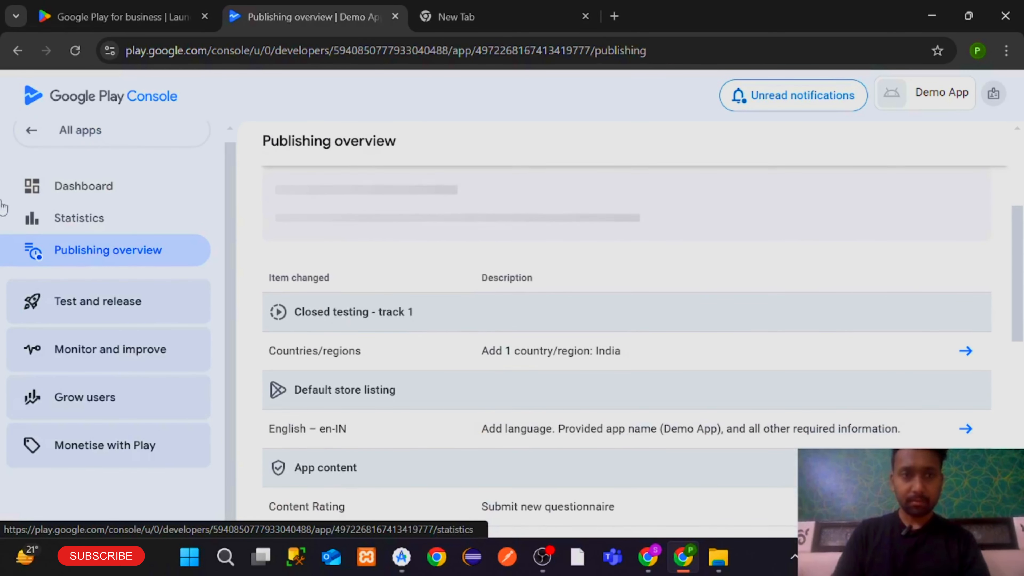
scroll(735, 389, up, 3)
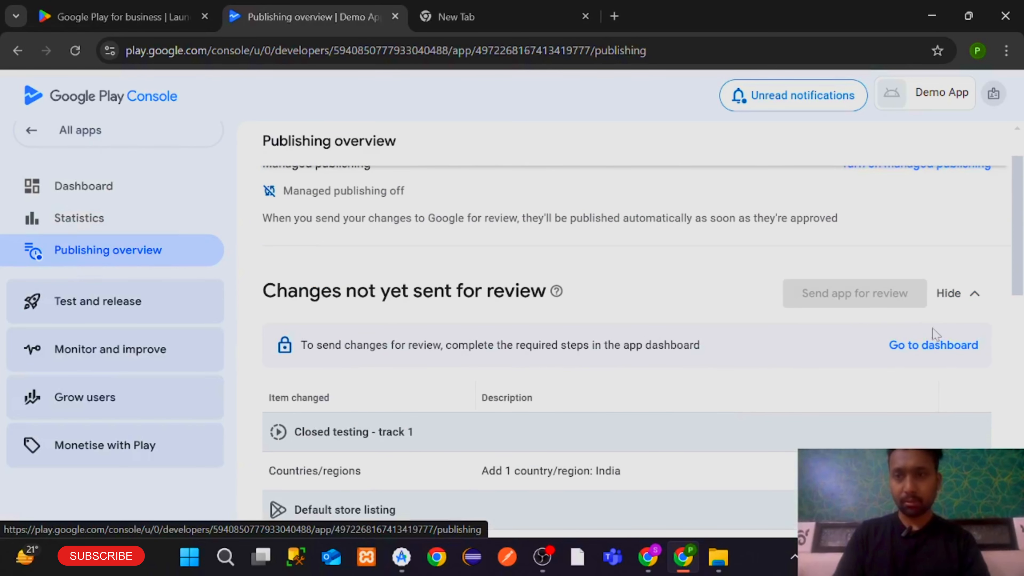
click(931, 353)
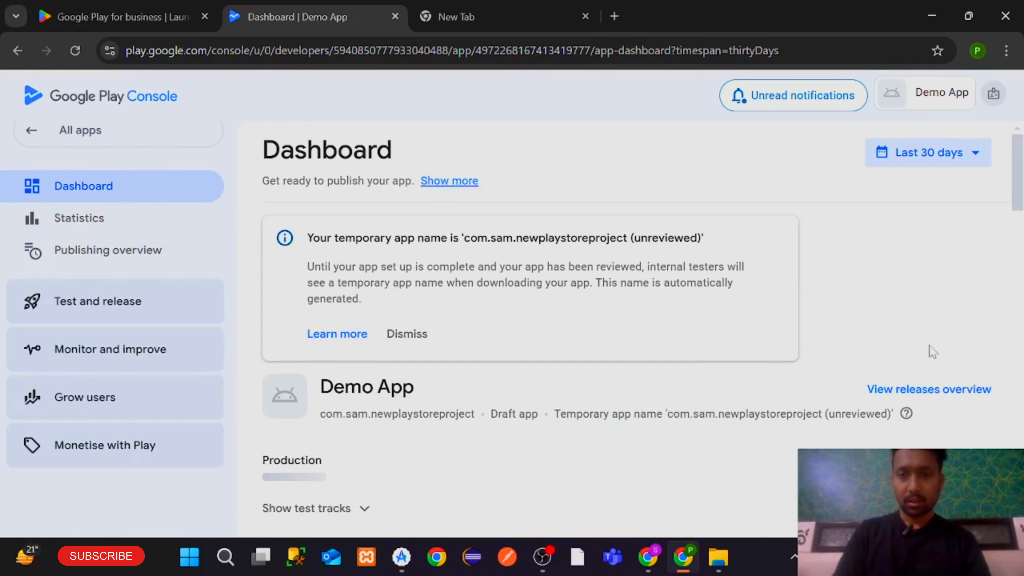
scroll(635, 430, down, 10)
scroll(635, 431, down, 3)
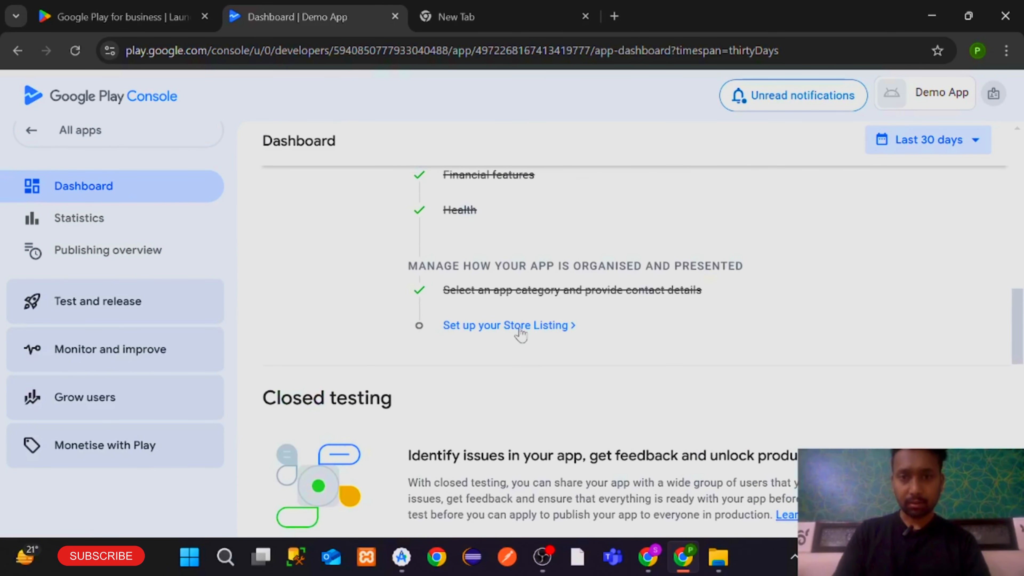
click(520, 327)
Write the short description 'This is A Demo App For Video' and copy it
scroll(521, 334, down, 5)
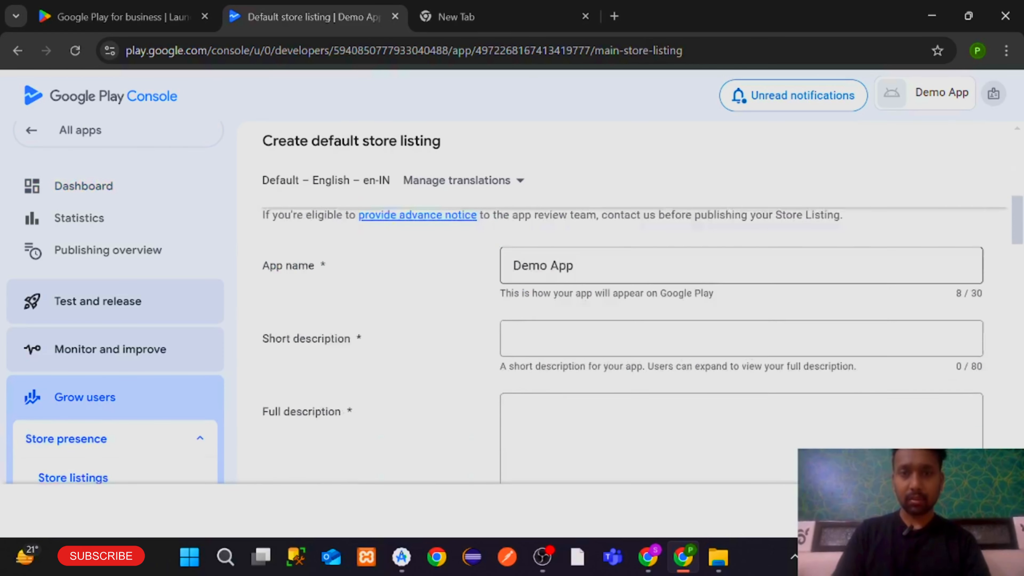
click(540, 301)
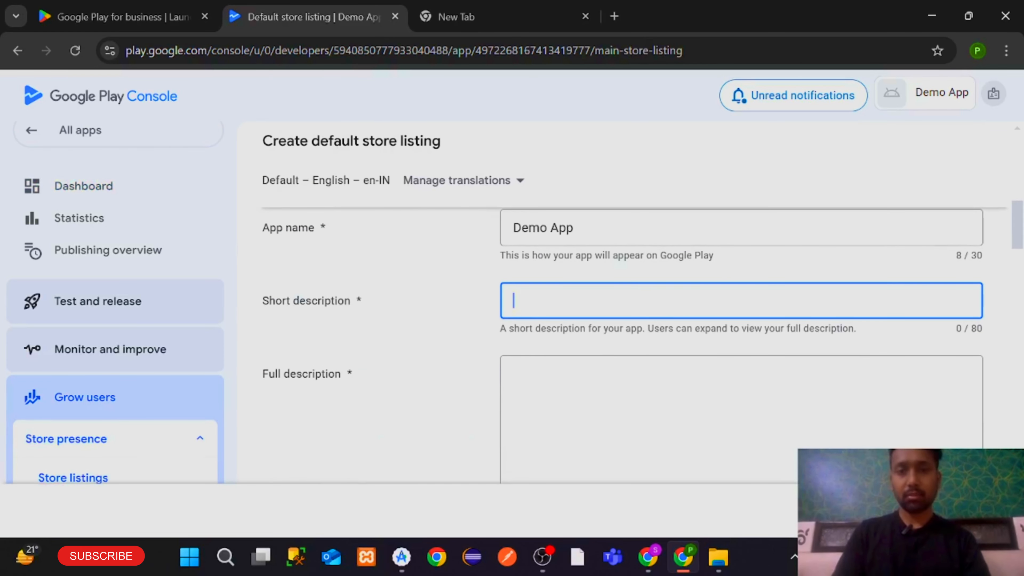
text(This is A Demo App For Video)
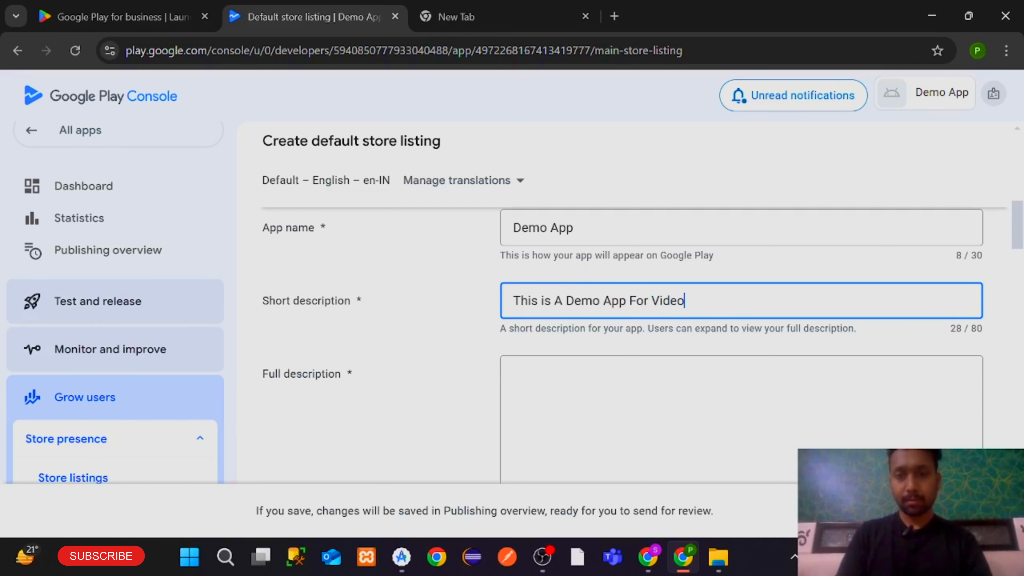
key(ctrl+a)
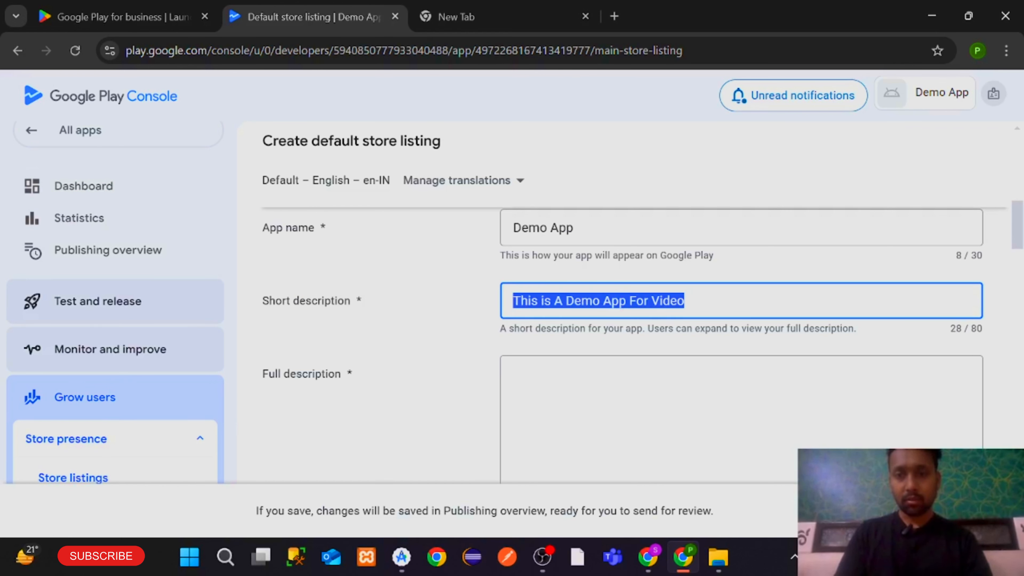
key(ctrl+c)
Paste the same text into the full description and extend it
click(540, 379)
key(ctrl+v)
text(t)
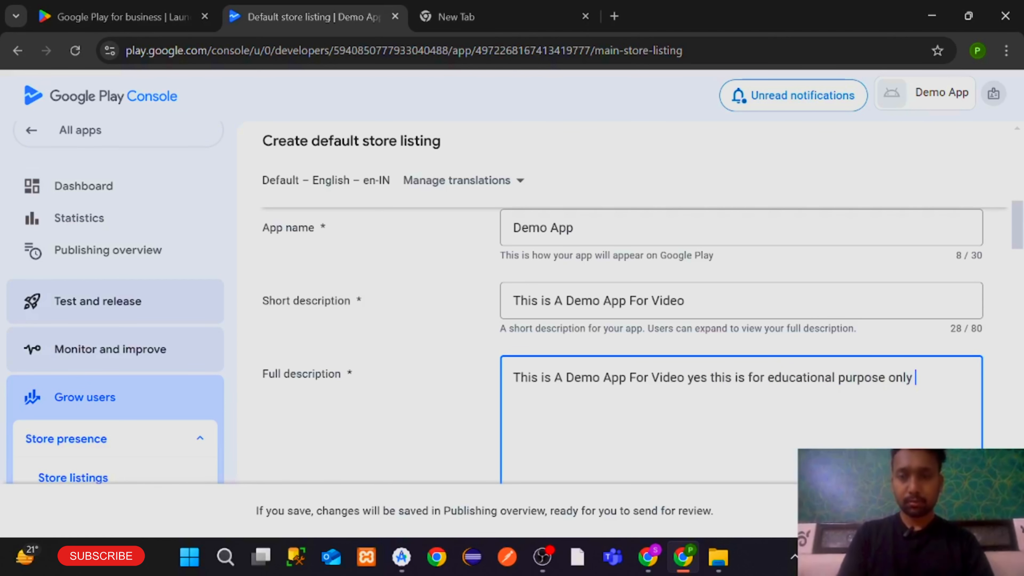
scroll(613, 382, down, 5)
scroll(613, 382, up, 5)
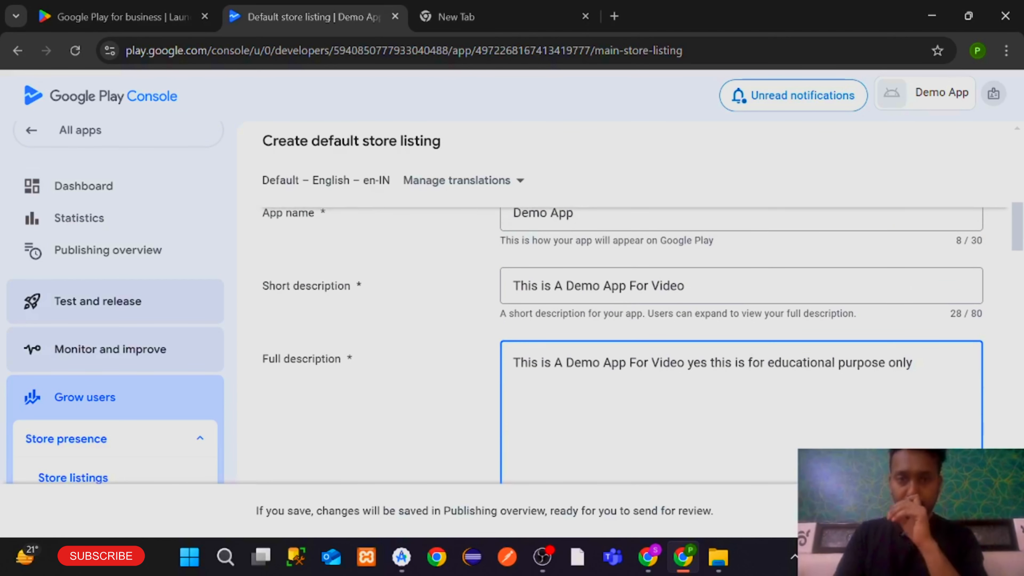
scroll(610, 329, up, 2)
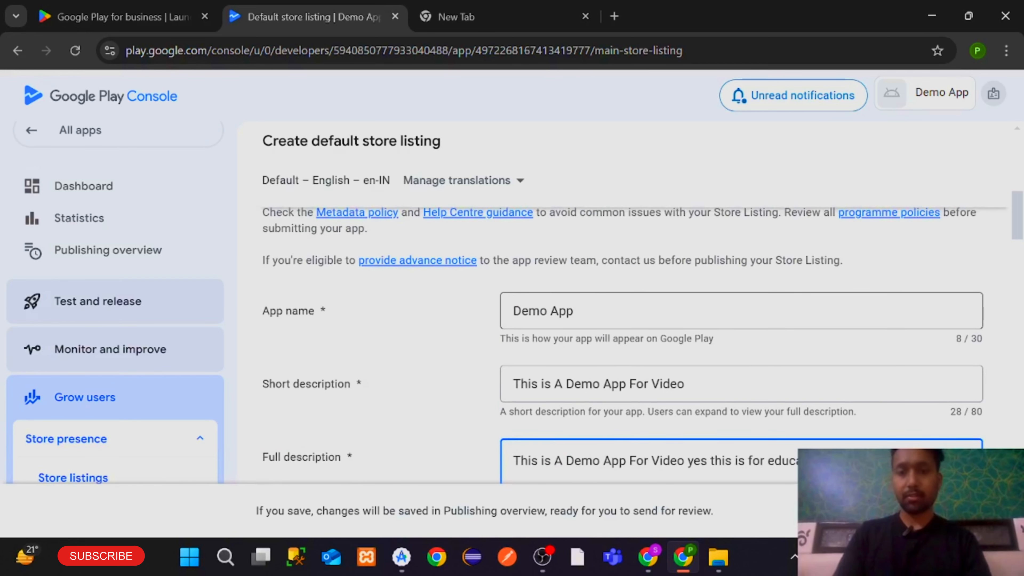
scroll(578, 319, down, 10)
scroll(579, 319, up, 3)
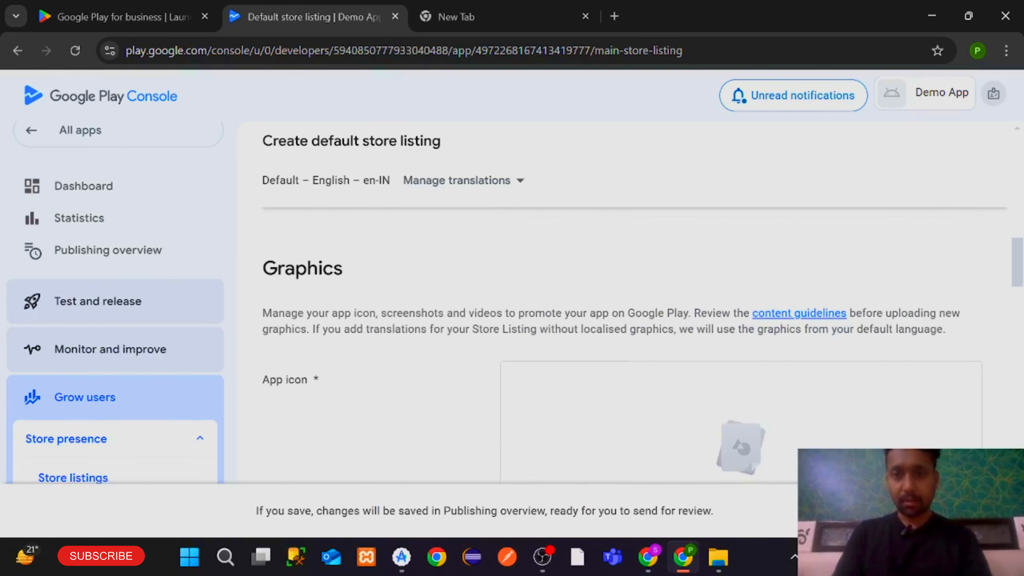
scroll(578, 322, down, 3)
Upload the hello image as the app icon
click(726, 357)
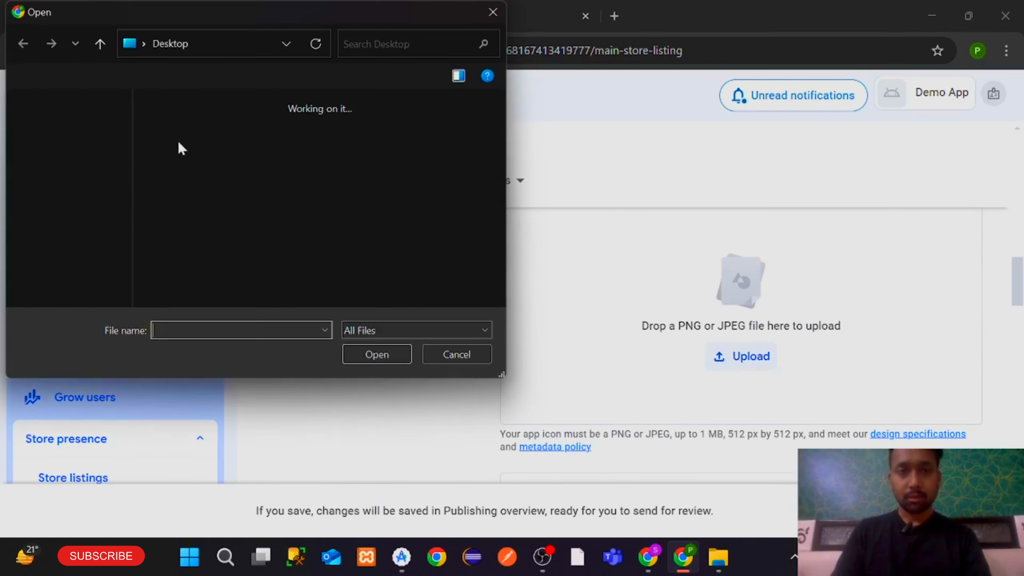
scroll(224, 266, down, 3)
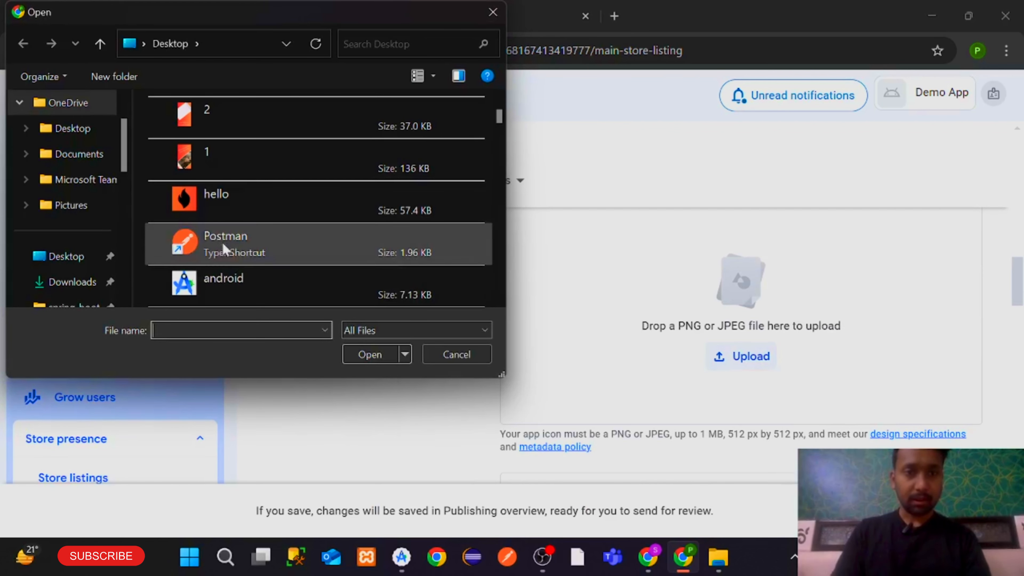
double_click(240, 212)
scroll(718, 336, down, 5)
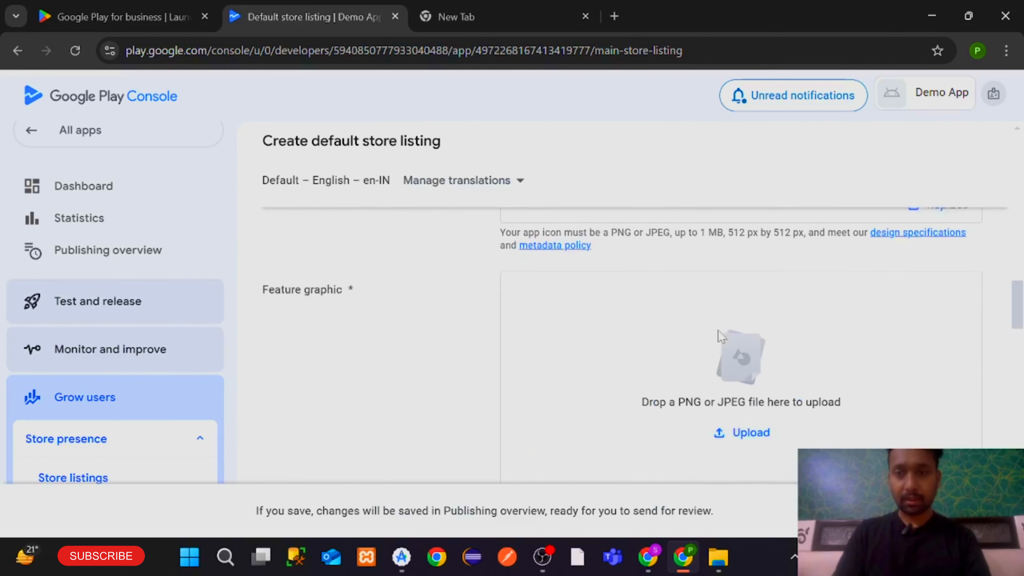
scroll(722, 339, down, 2)
scroll(725, 363, up, 1)
Start choosing a feature graphic file, browsing the Desktop and Downloads folders
click(731, 388)
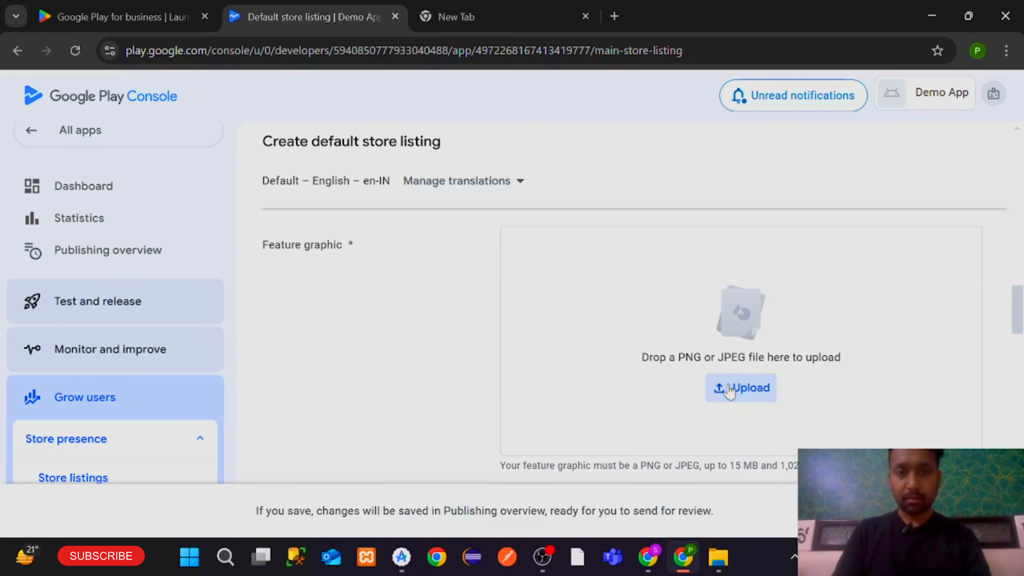
scroll(256, 226, down, 5)
scroll(256, 226, down, 5)
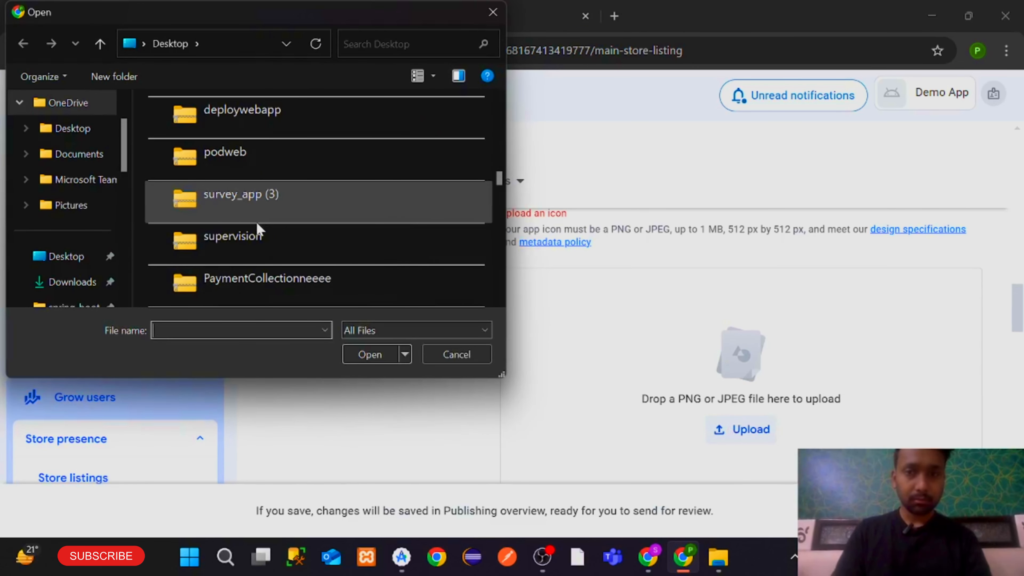
click(65, 256)
click(178, 325)
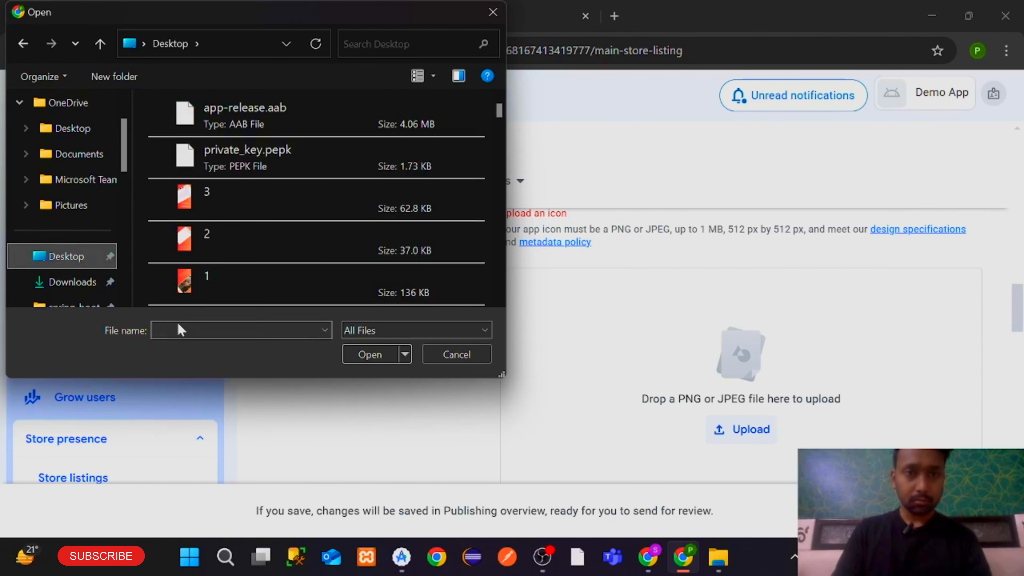
text(app)
key(BackSpace)
key(BackSpace)
key(BackSpace)
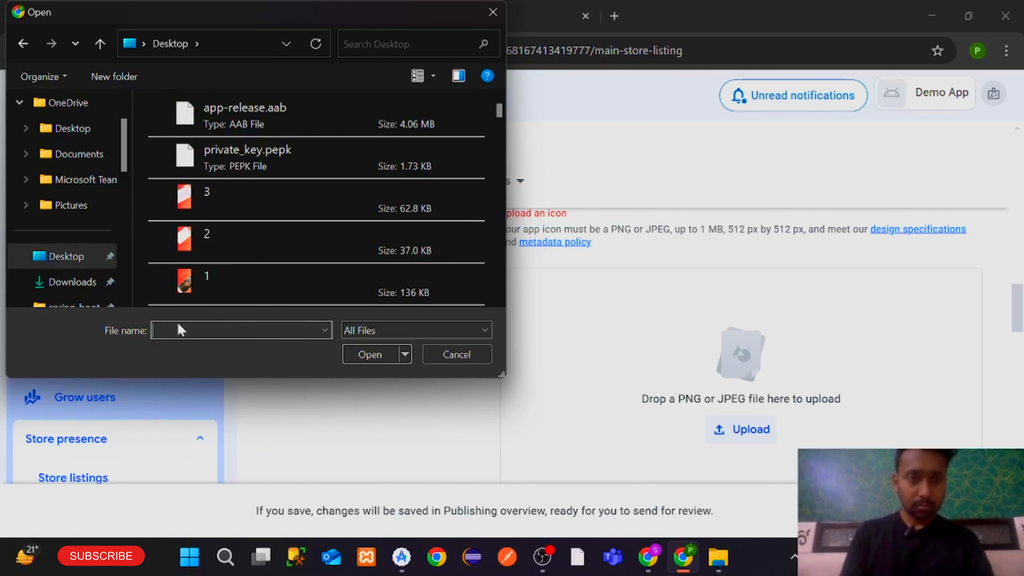
scroll(64, 198, down, 3)
click(69, 181)
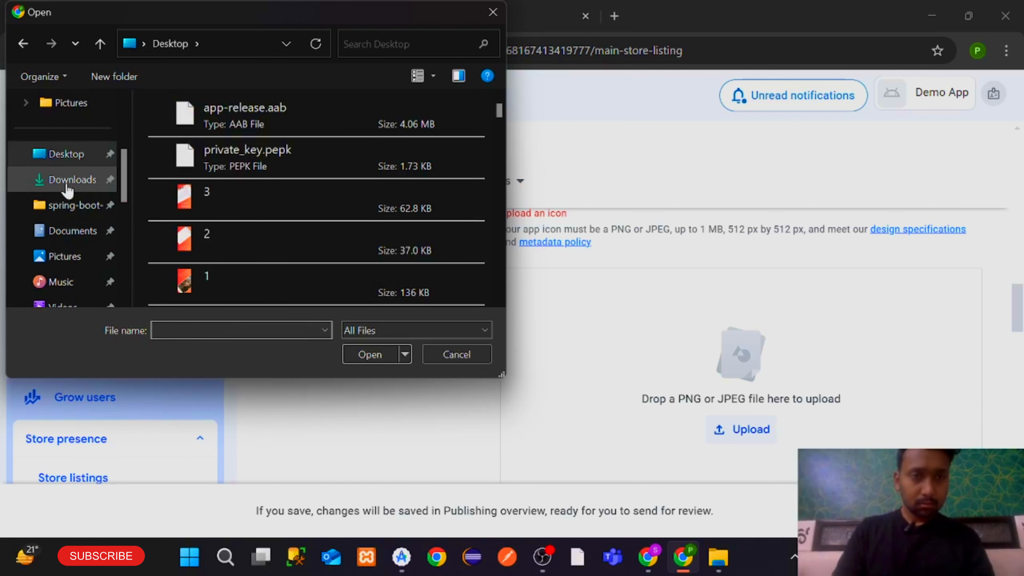
click(182, 326)
text(ap)
key(BackSpace)
key(BackSpace)
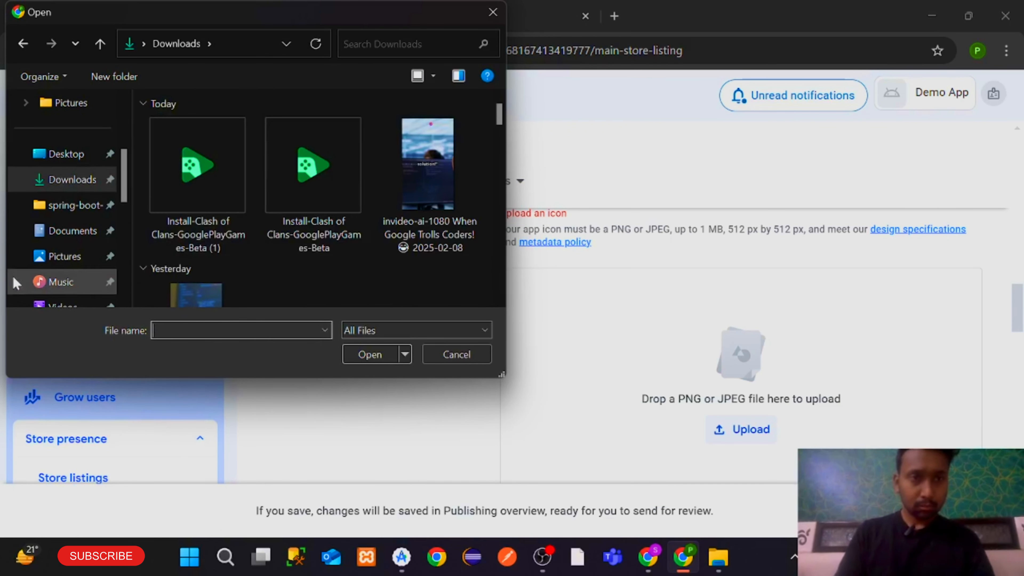
scroll(18, 250, down, 5)
Pick appicon.png from New Volume (D:) and upload it
click(93, 230)
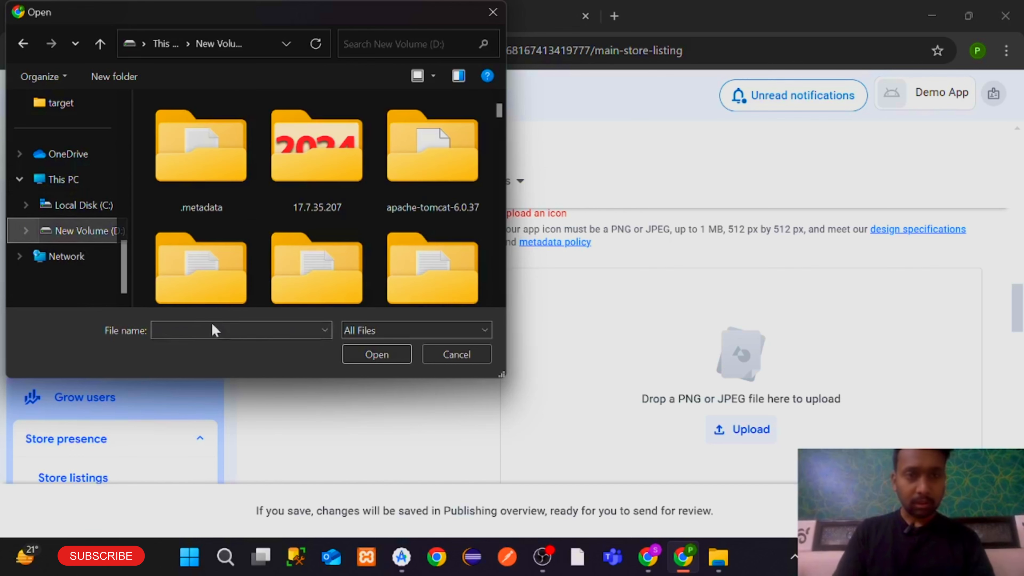
click(212, 330)
text(app)
key(Down)
key(Return)
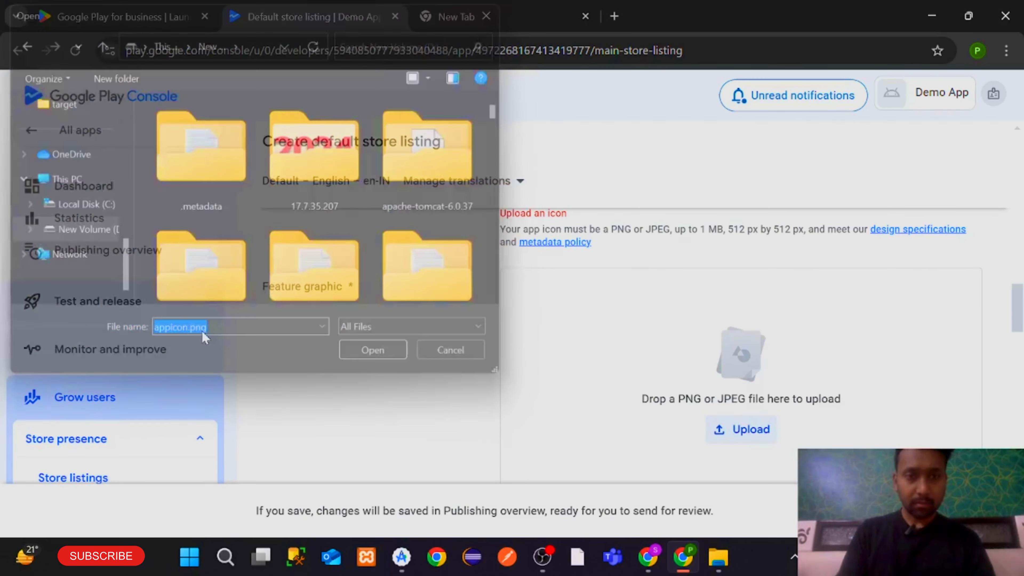
scroll(610, 378, up, 1)
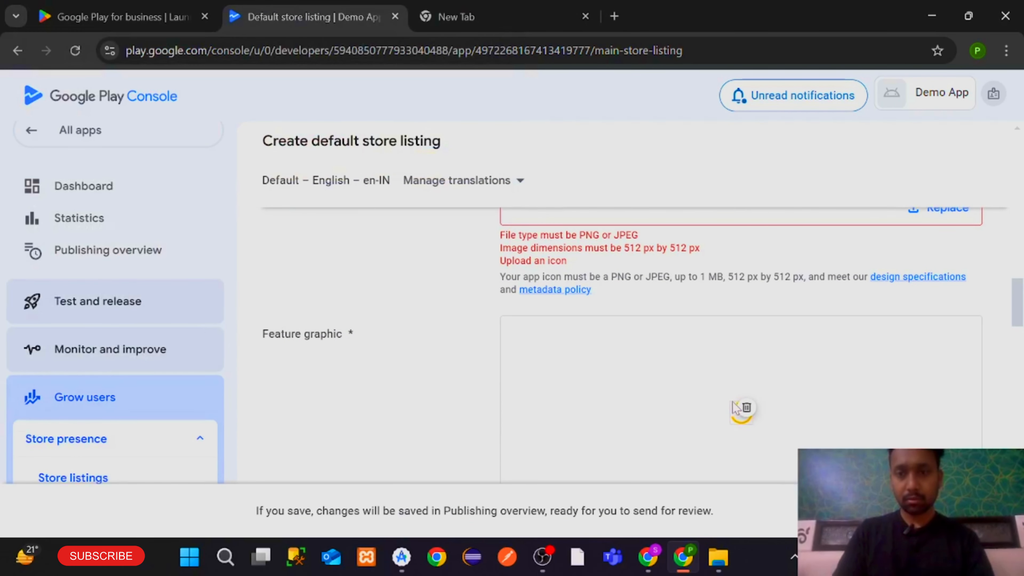
scroll(892, 359, up, 4)
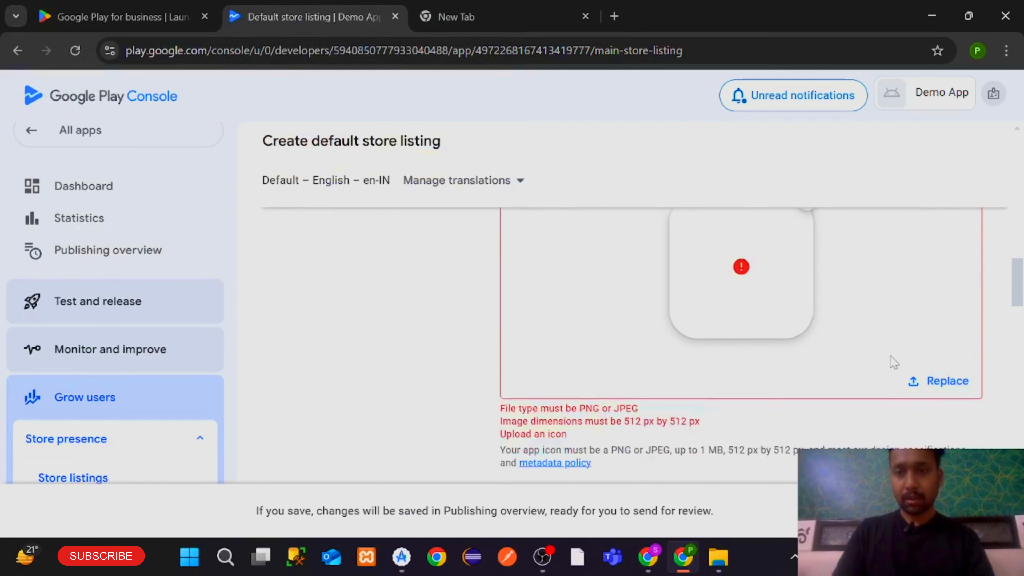
scroll(794, 320, up, 2)
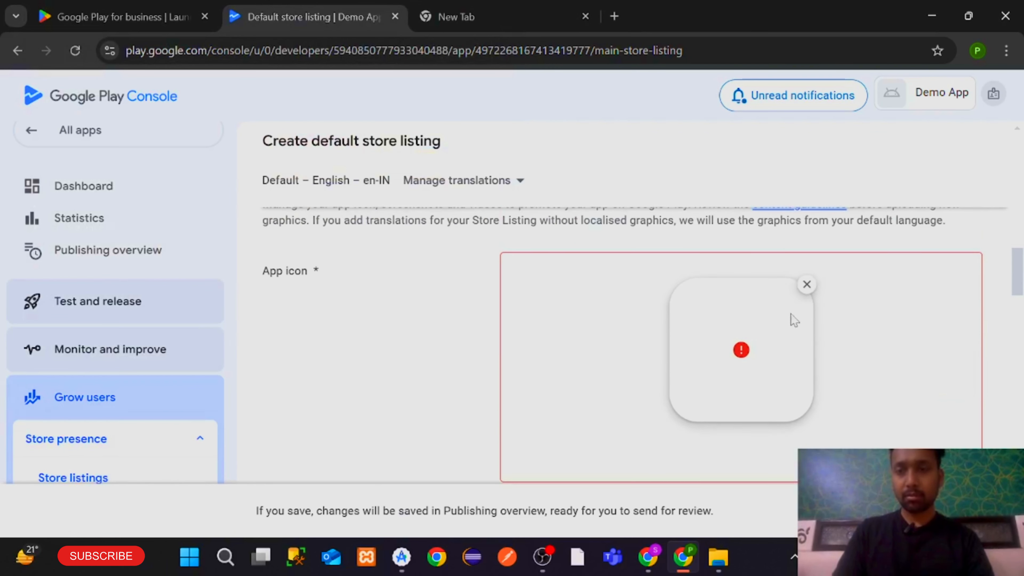
Remove the rejected app icon and upload appicon.png in its place
click(807, 285)
scroll(786, 315, down, 2)
click(772, 328)
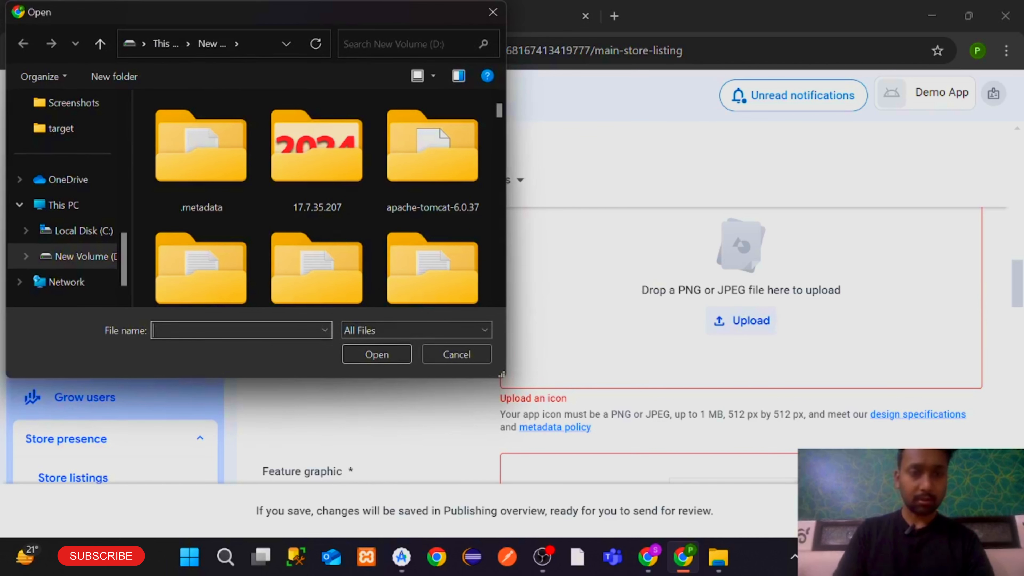
text(app)
key(Down)
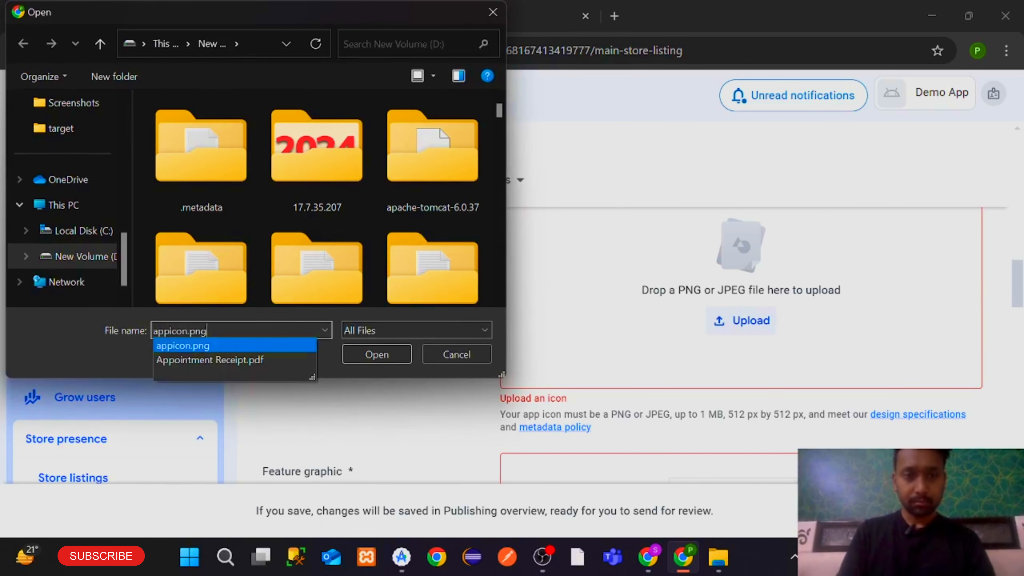
key(Return)
scroll(811, 354, down, 3)
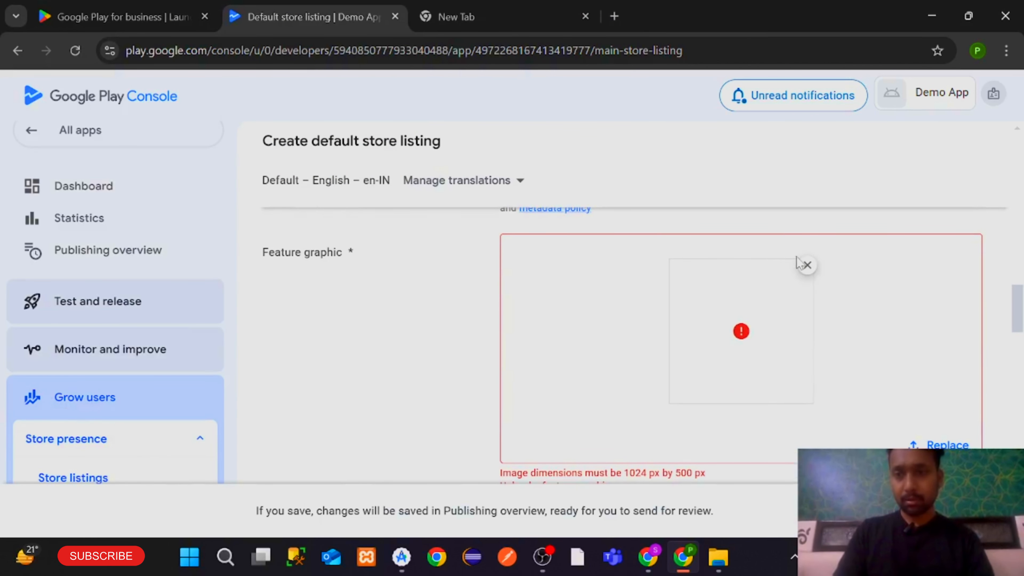
Remove the rejected feature graphic and start choosing a replacement, checking drive C
click(807, 265)
click(752, 394)
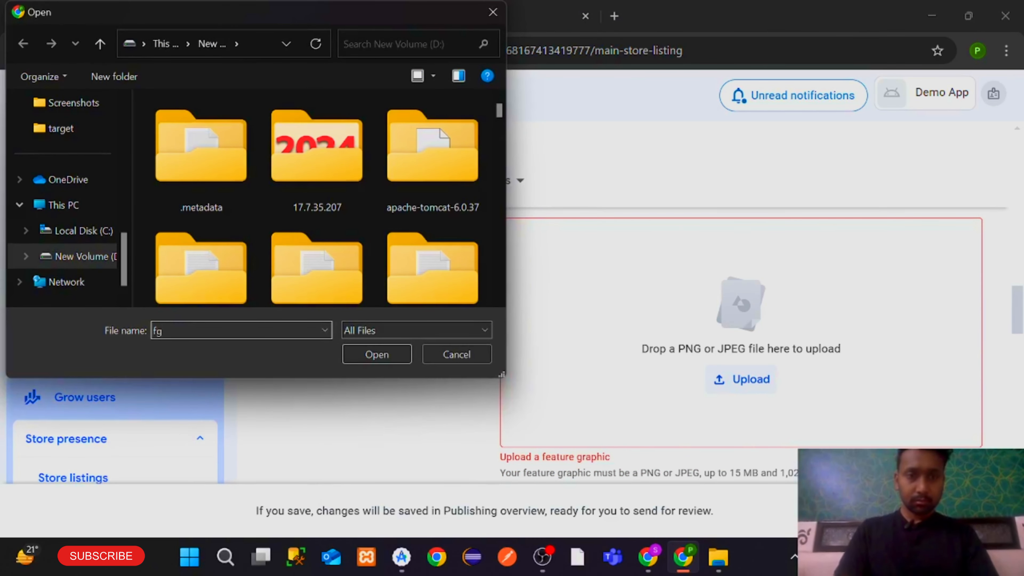
scroll(240, 232, down, 20)
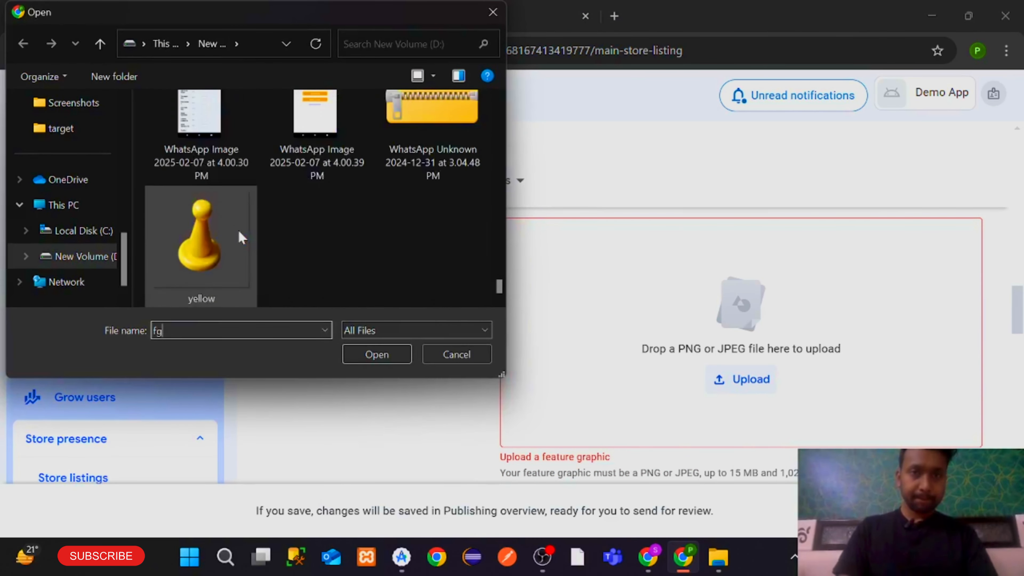
scroll(239, 231, up, 15)
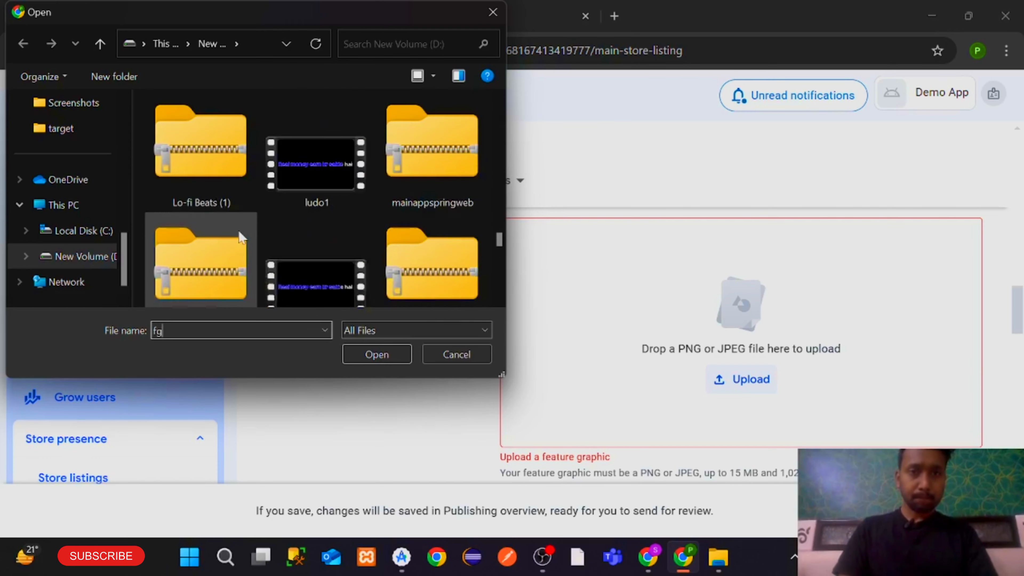
scroll(240, 233, up, 12)
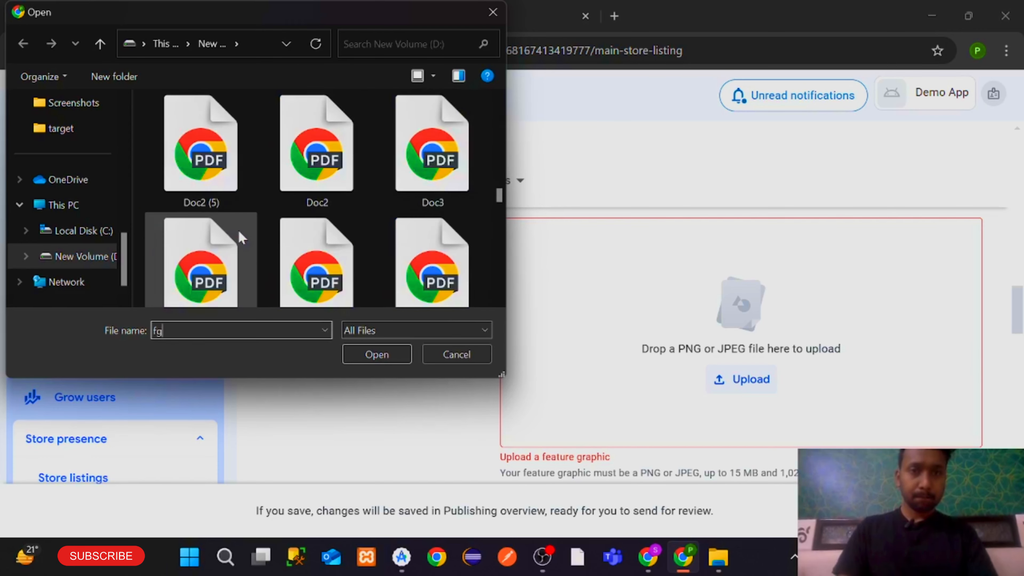
scroll(237, 229, up, 3)
click(80, 231)
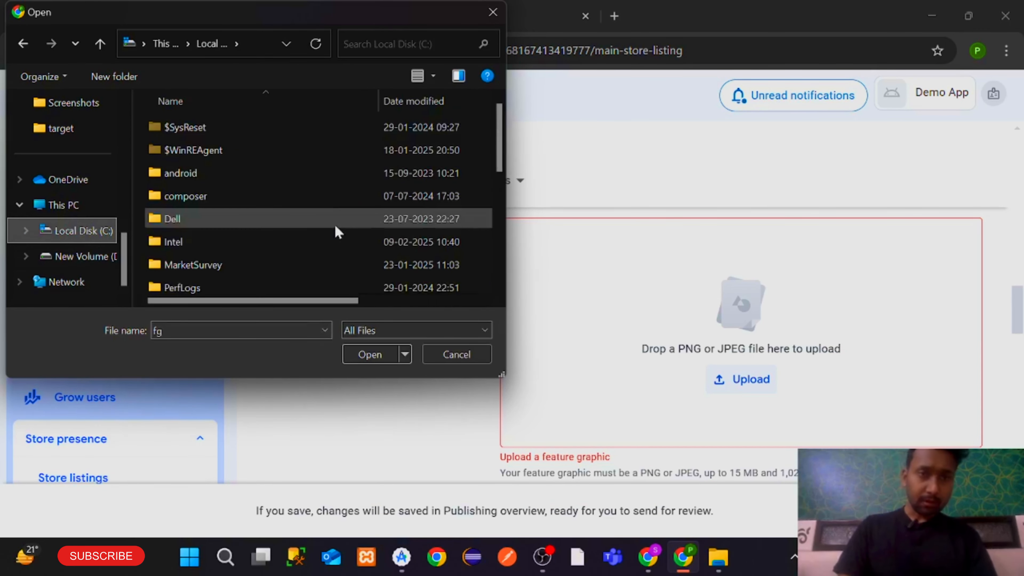
scroll(335, 224, down, 5)
scroll(80, 182, up, 5)
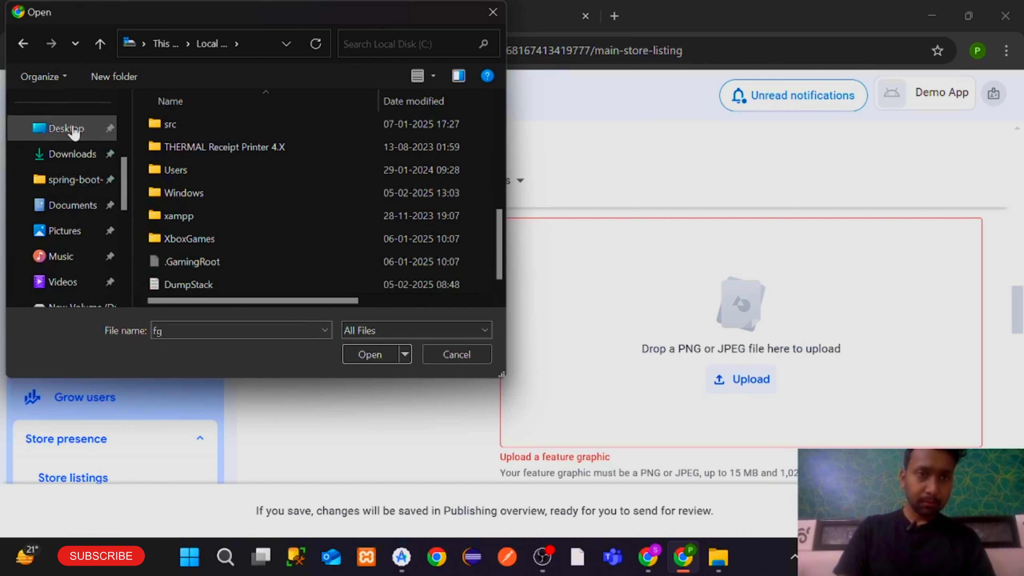
Select the Demand App image in Downloads and upload it as the feature graphic
click(72, 153)
scroll(296, 198, down, 10)
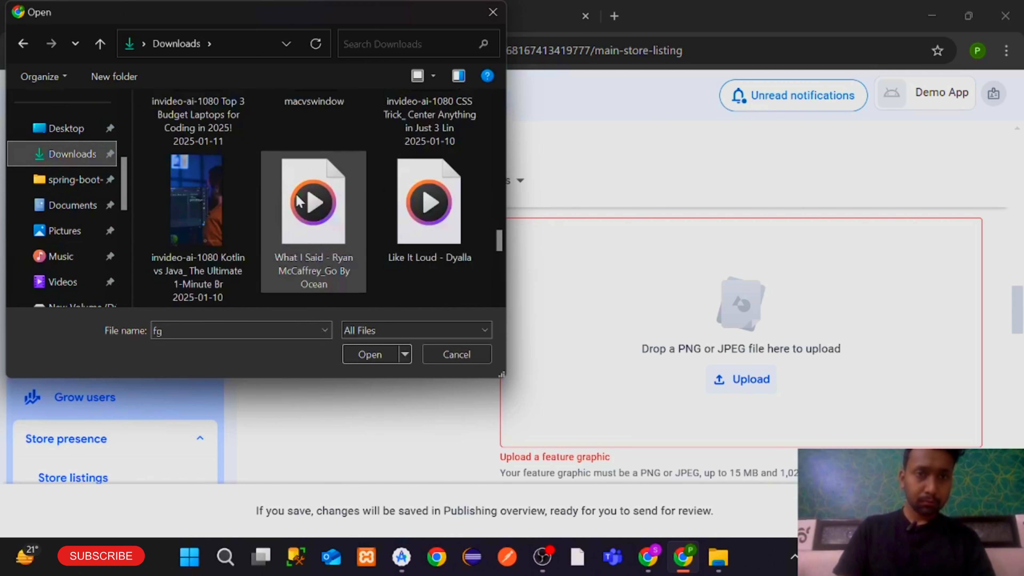
scroll(296, 197, down, 6)
scroll(296, 195, up, 3)
click(297, 194)
scroll(350, 173, up, 2)
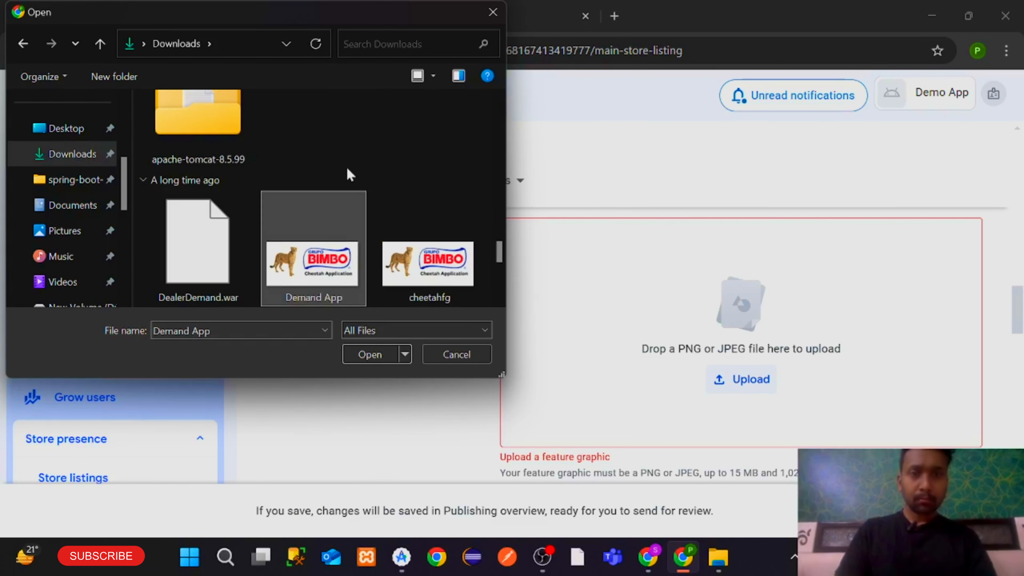
click(372, 348)
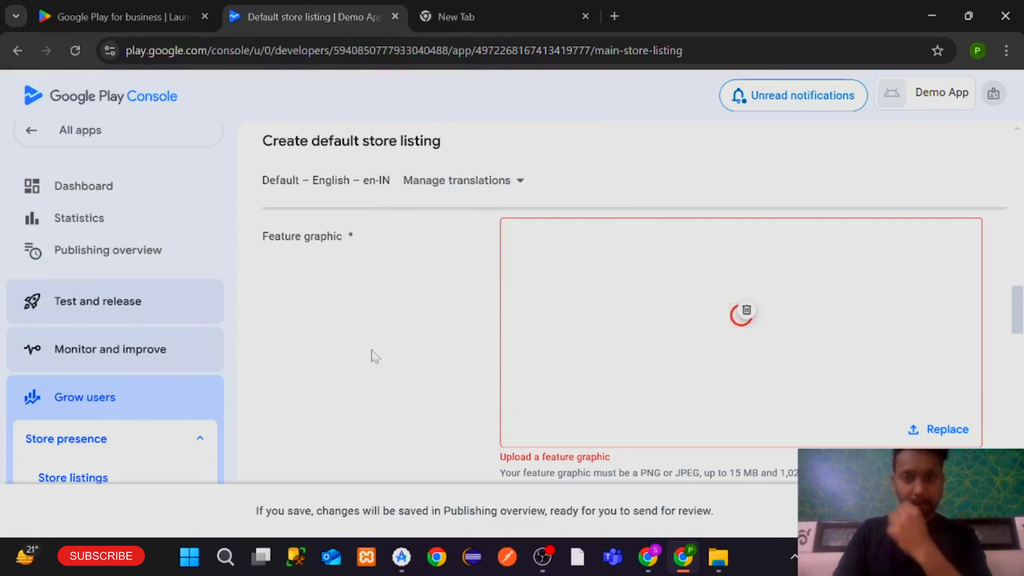
Start adding phone screenshots and browse drive D in the Open dialog
scroll(706, 395, down, 1)
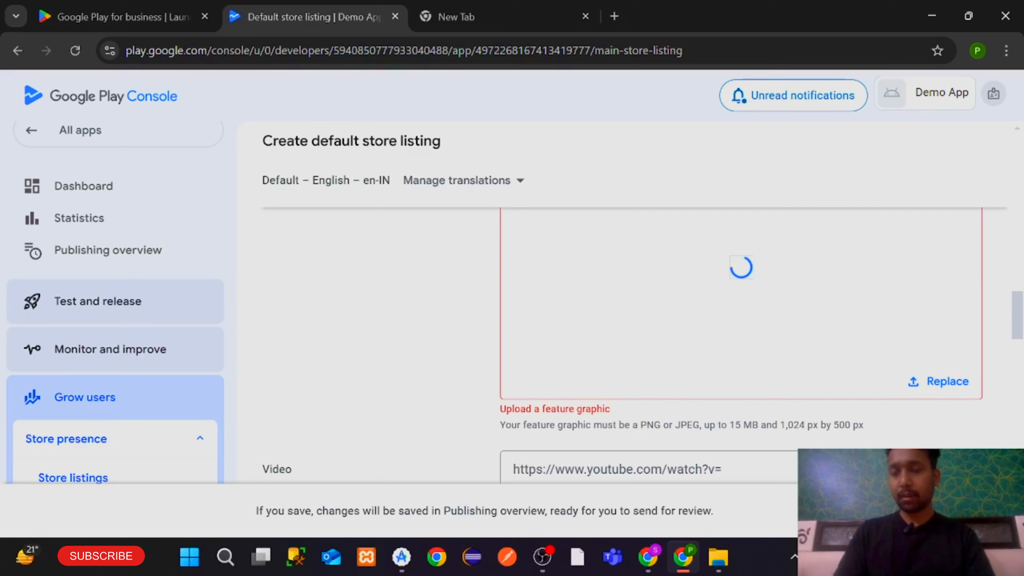
scroll(853, 425, up, 8)
scroll(854, 425, down, 12)
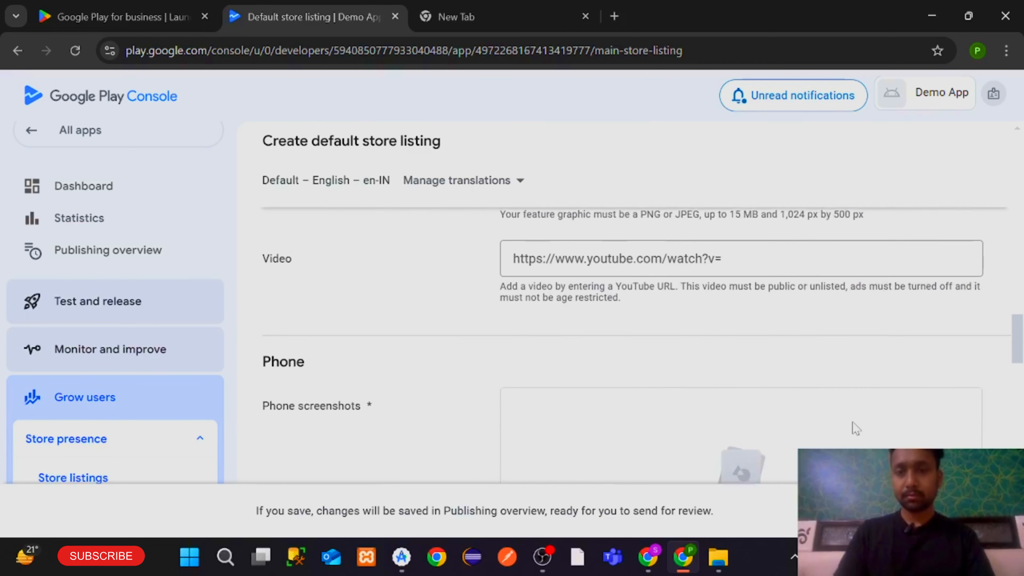
scroll(854, 426, up, 8)
scroll(854, 427, down, 11)
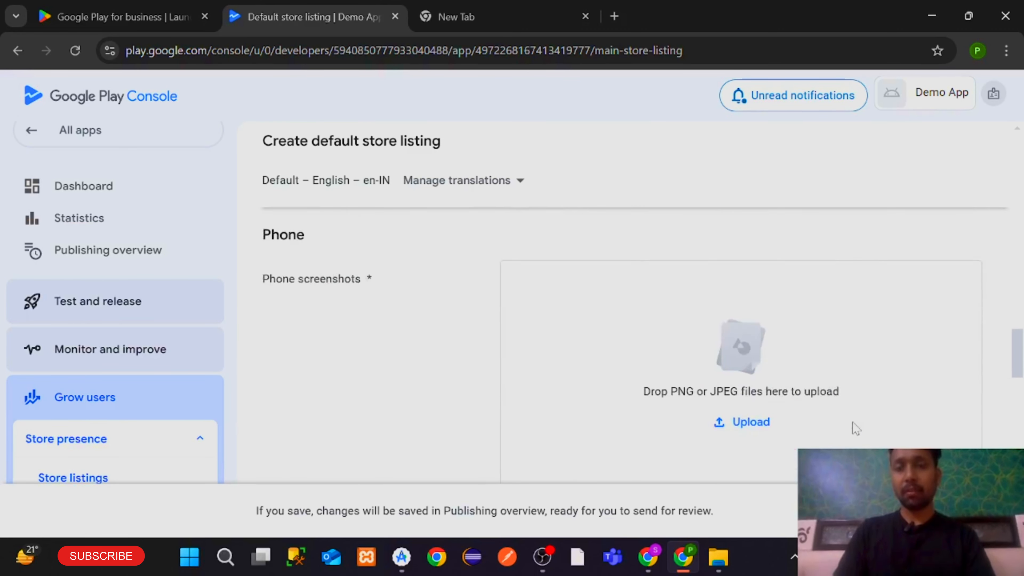
scroll(854, 427, down, 2)
scroll(853, 427, up, 2)
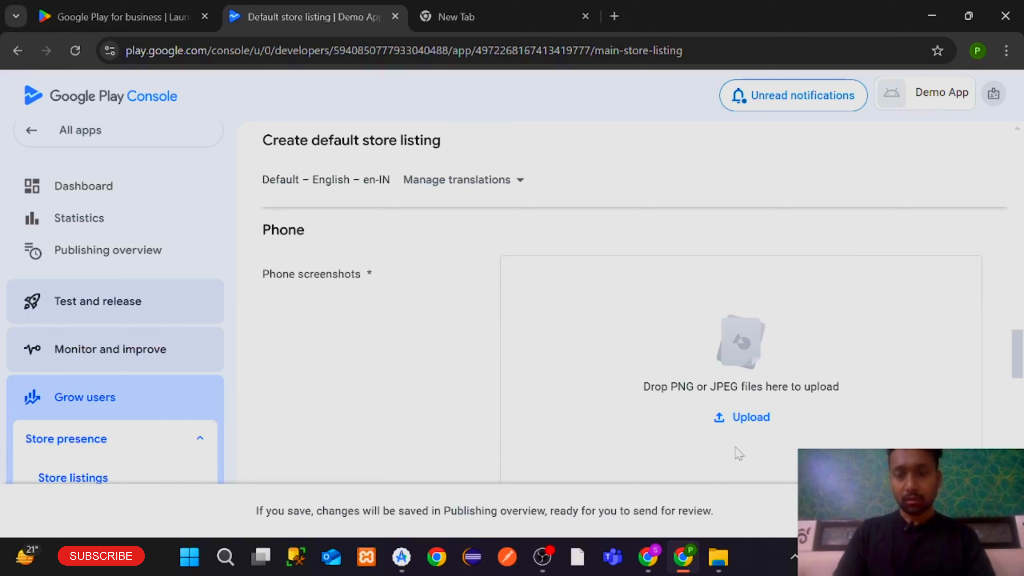
click(764, 414)
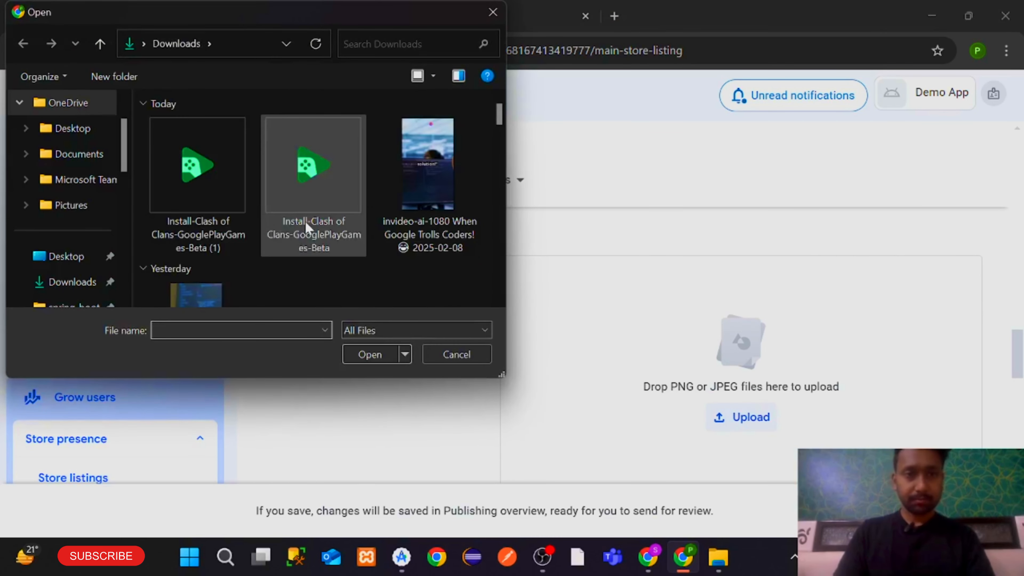
scroll(306, 226, down, 10)
scroll(84, 282, down, 3)
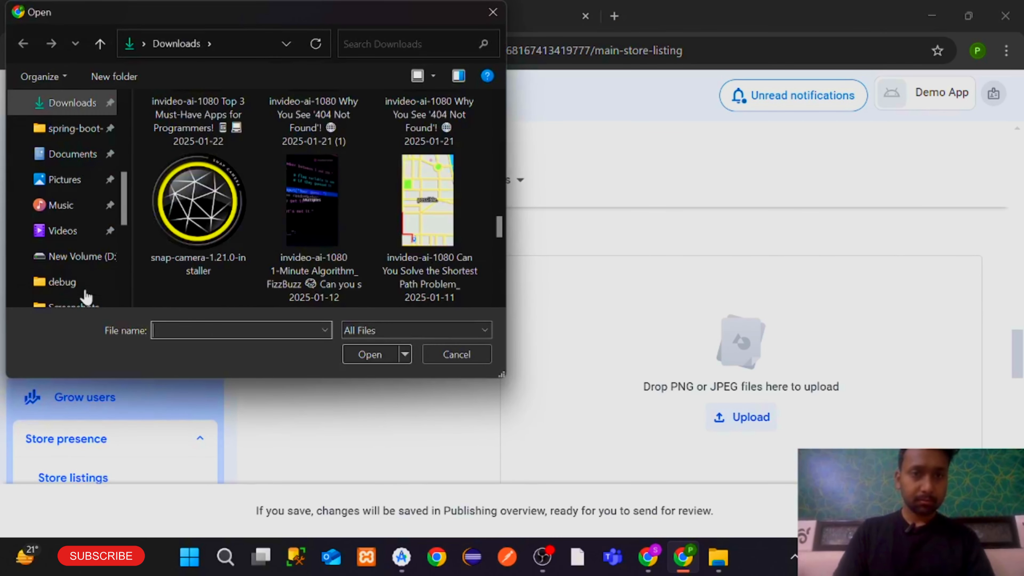
scroll(80, 238, down, 3)
click(76, 231)
Upload the WhatsApp Image file as the first phone screenshot
scroll(398, 234, down, 2)
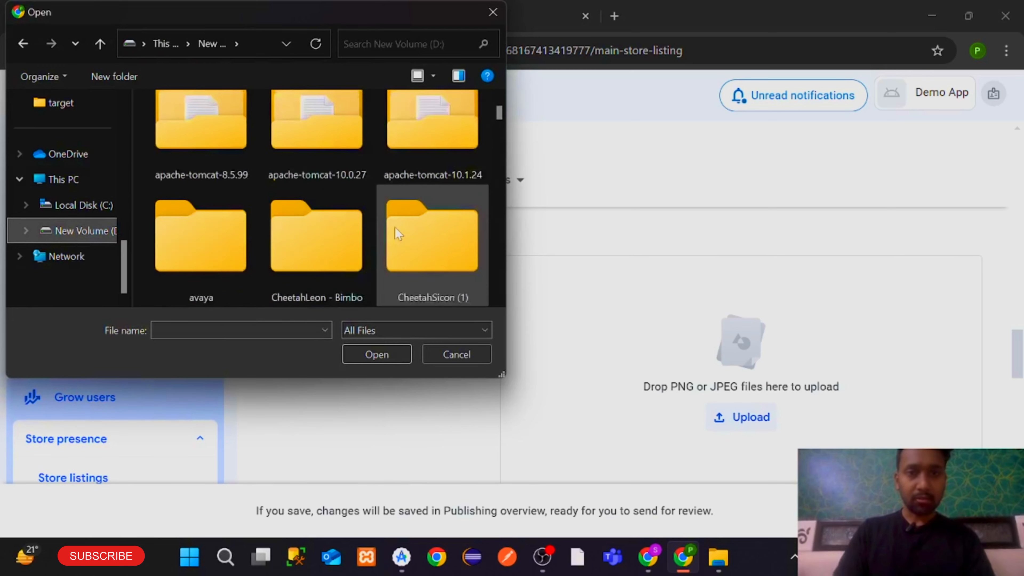
scroll(398, 234, down, 20)
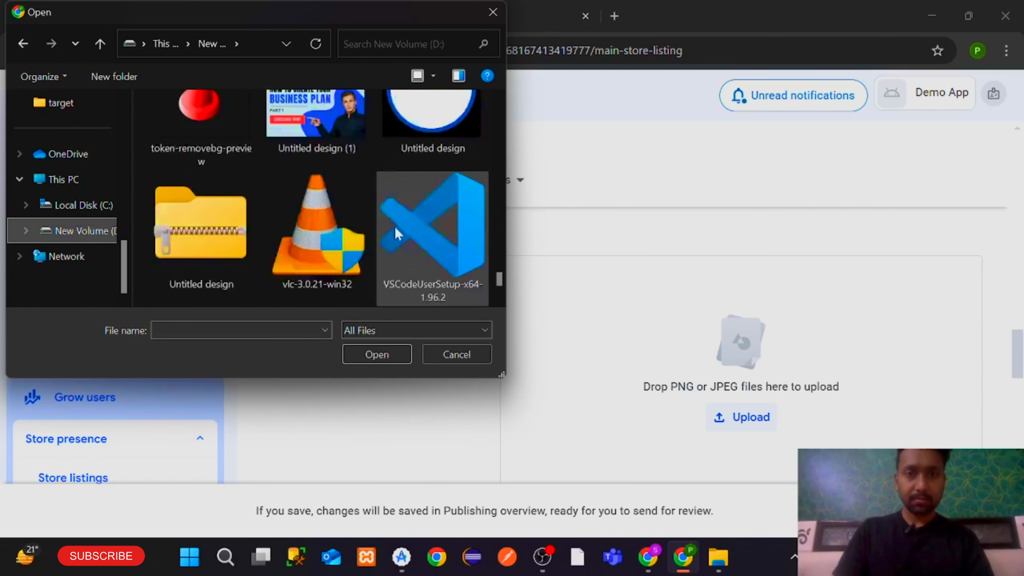
scroll(395, 226, down, 3)
click(404, 236)
scroll(441, 222, up, 10)
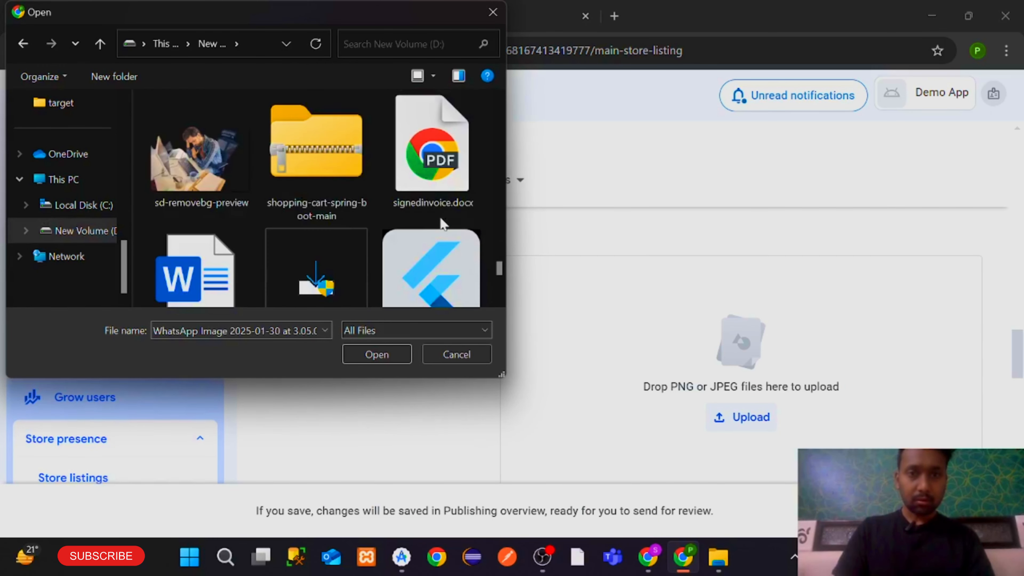
scroll(441, 219, up, 12)
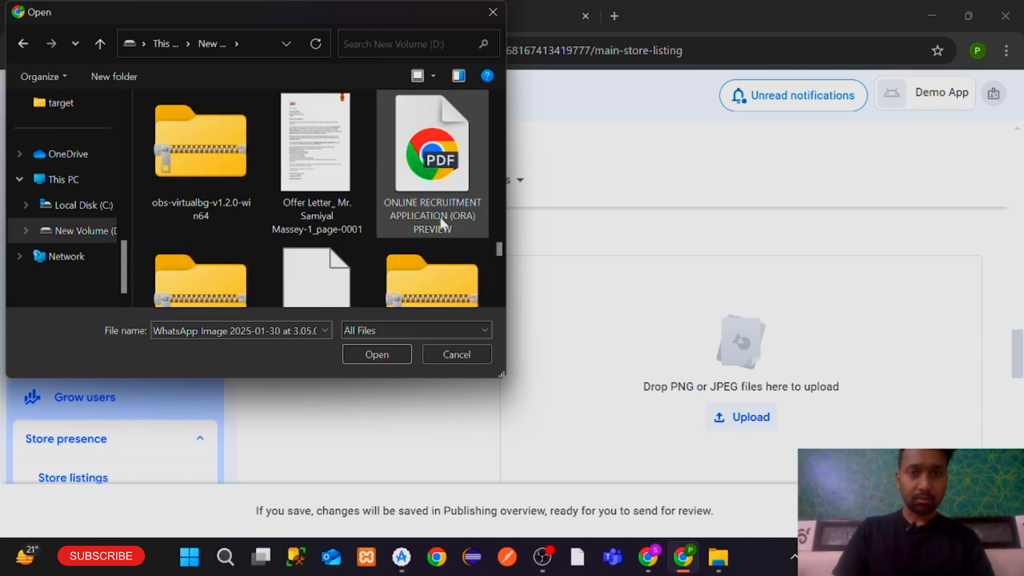
scroll(439, 217, up, 12)
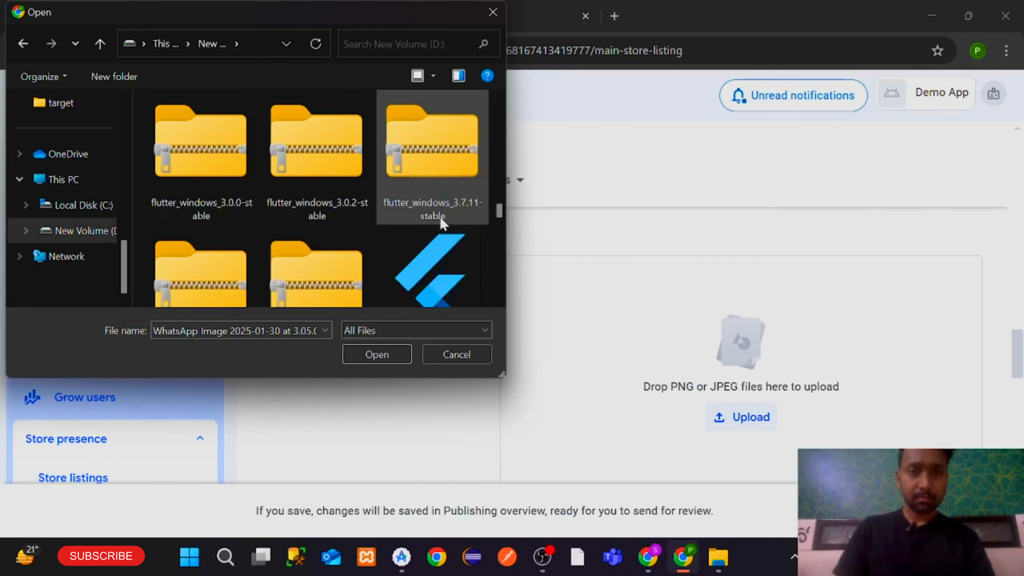
scroll(444, 223, up, 8)
scroll(444, 222, down, 3)
scroll(444, 222, up, 3)
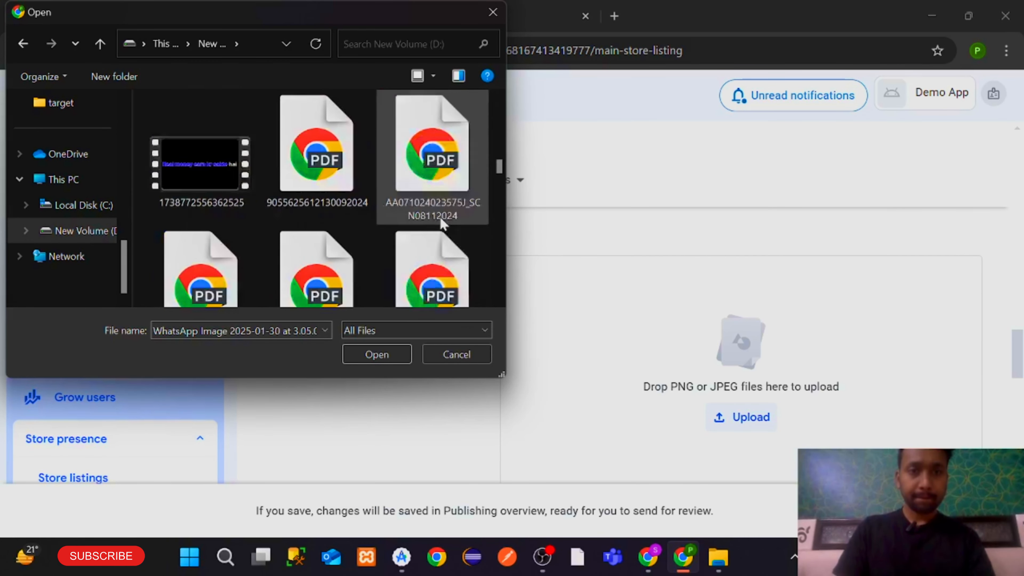
scroll(442, 221, up, 9)
scroll(440, 220, down, 5)
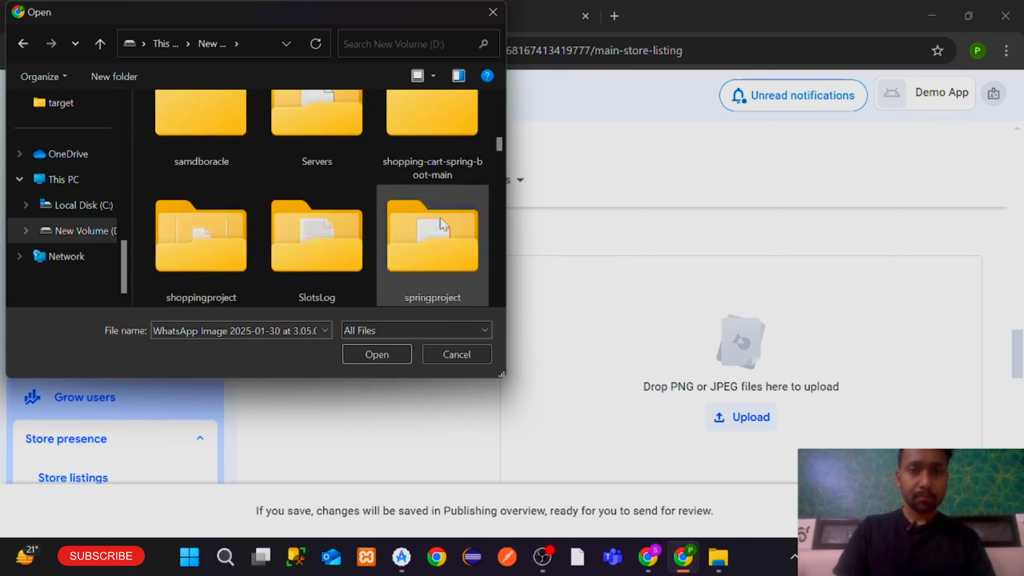
scroll(441, 220, down, 12)
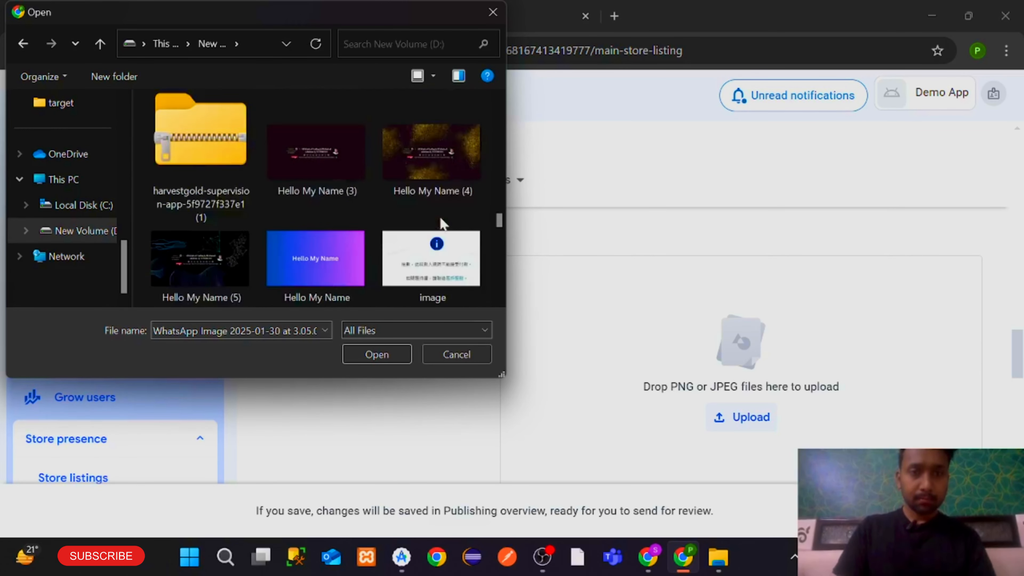
scroll(442, 223, down, 15)
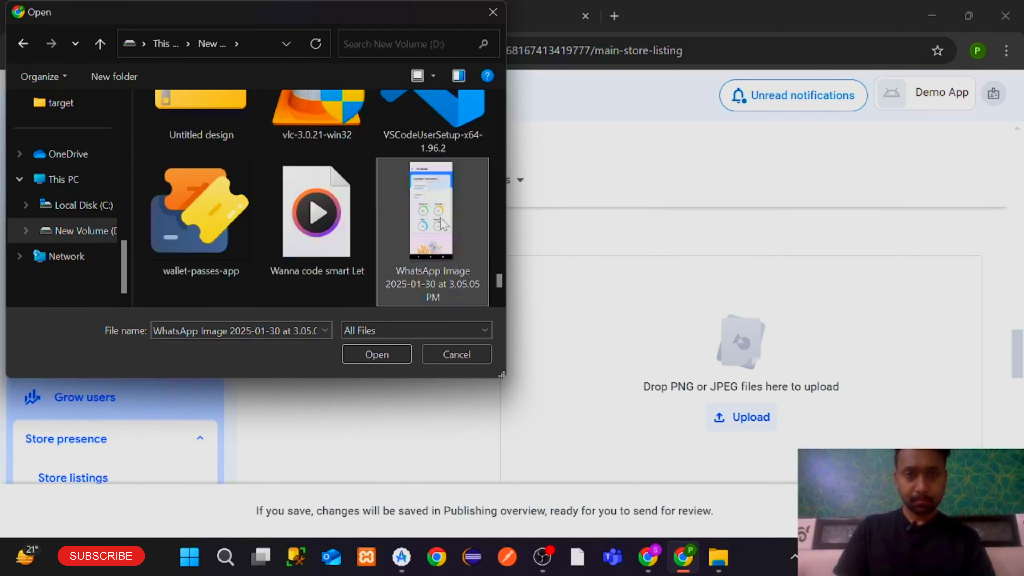
scroll(442, 223, down, 3)
double_click(219, 167)
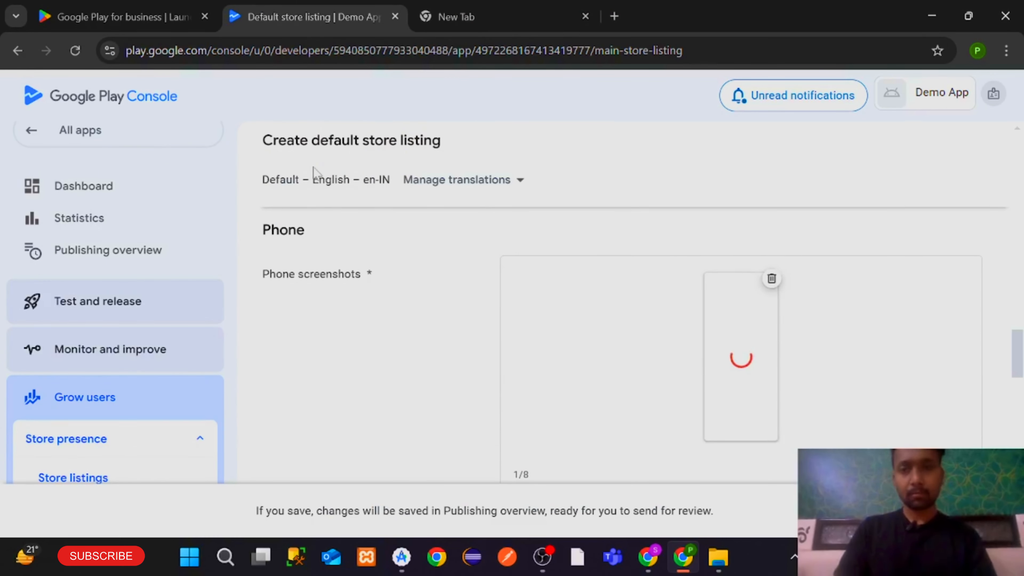
scroll(669, 304, down, 10)
scroll(670, 304, up, 9)
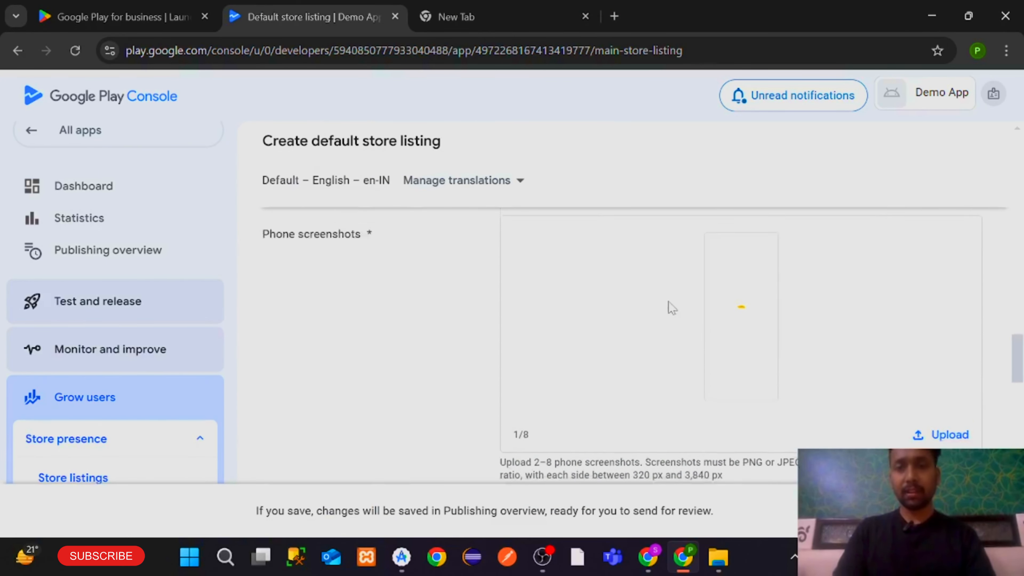
scroll(669, 309, up, 6)
scroll(670, 304, down, 5)
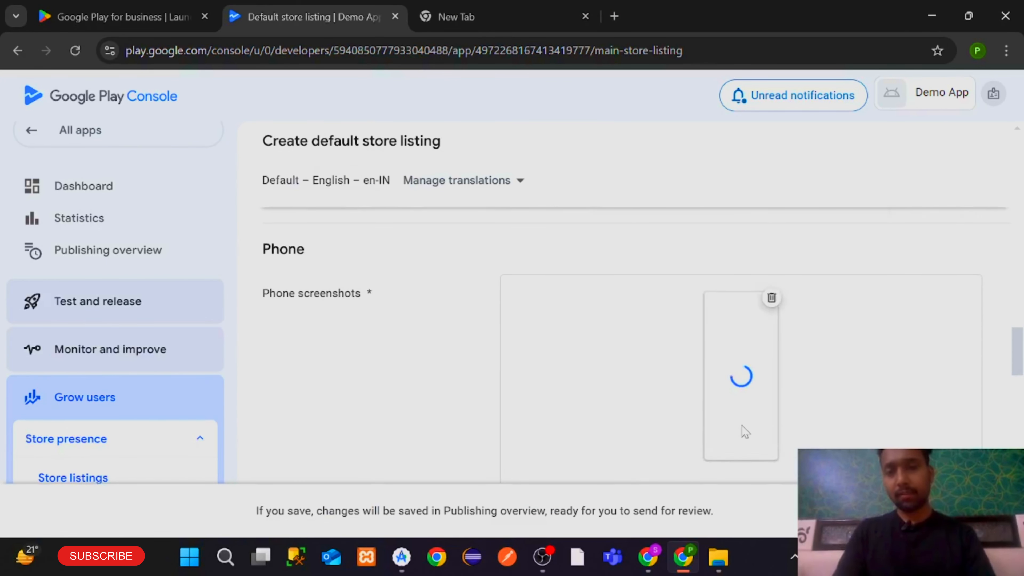
scroll(744, 430, down, 4)
scroll(745, 290, up, 3)
scroll(746, 289, down, 2)
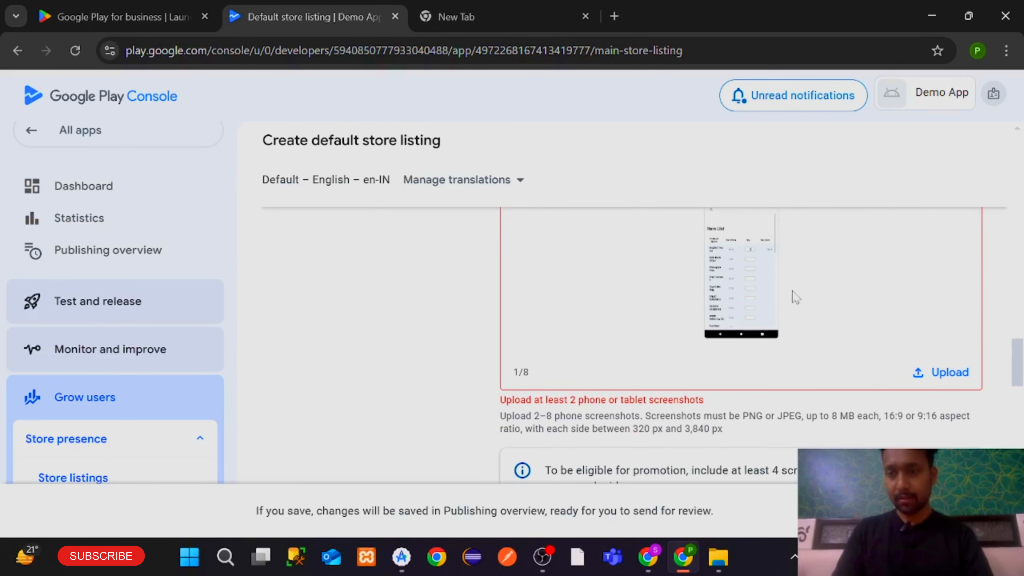
scroll(770, 267, up, 2)
scroll(786, 348, down, 2)
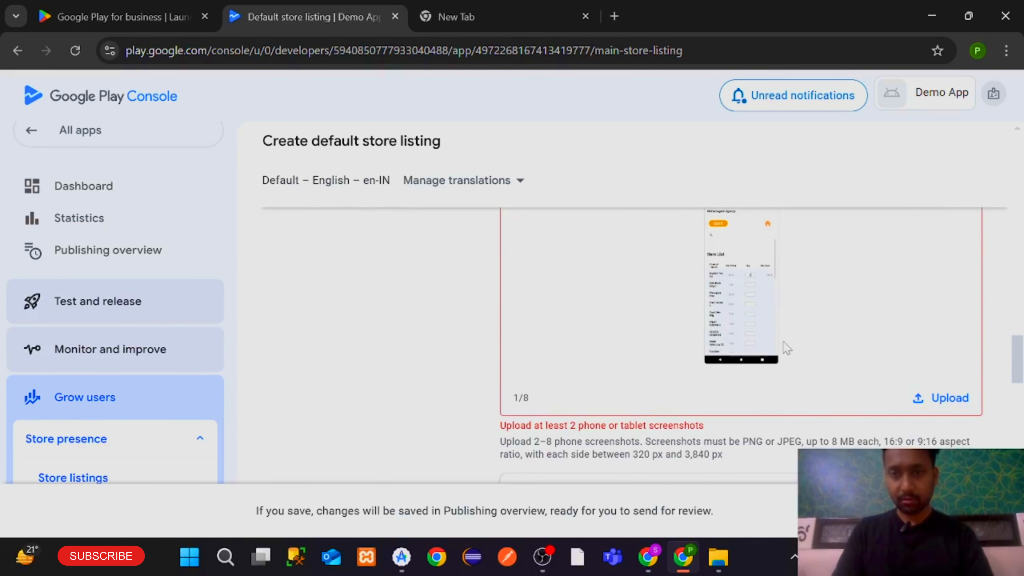
scroll(785, 349, up, 3)
scroll(784, 349, down, 3)
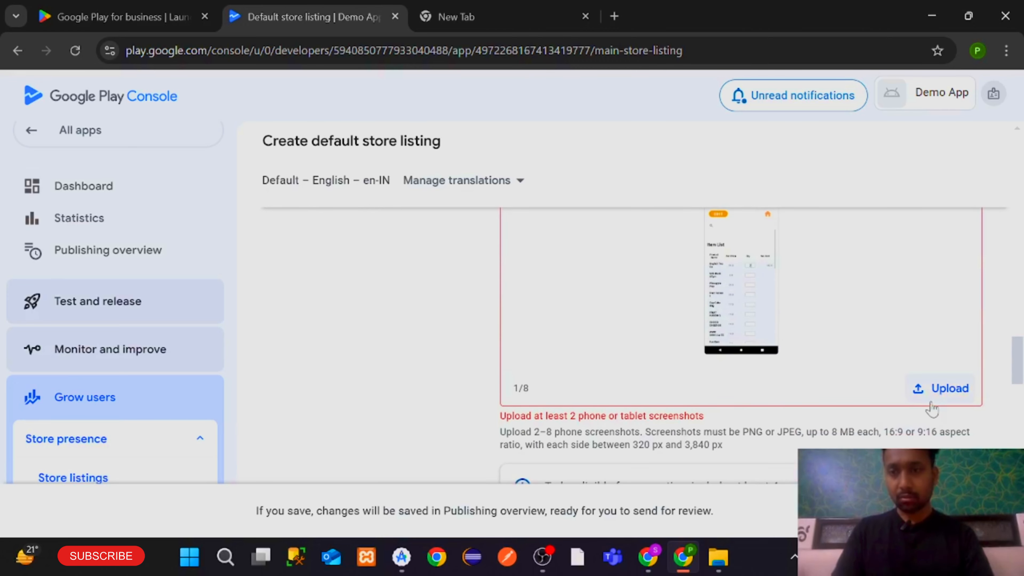
Upload another screenshot image under Phone screenshots and scroll past the tablet and Chromebook slots
click(932, 400)
scroll(323, 250, down, 10)
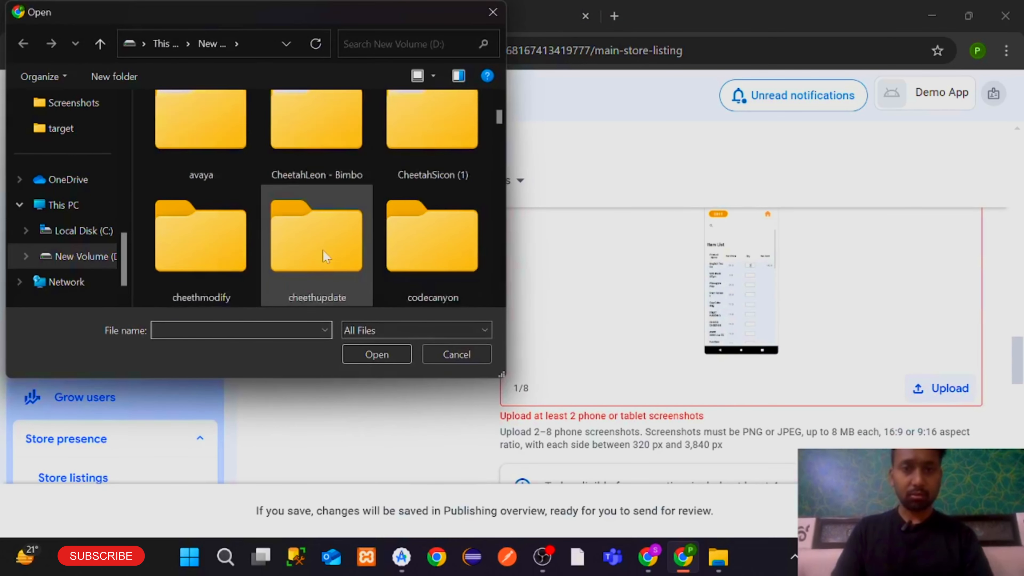
scroll(322, 249, down, 15)
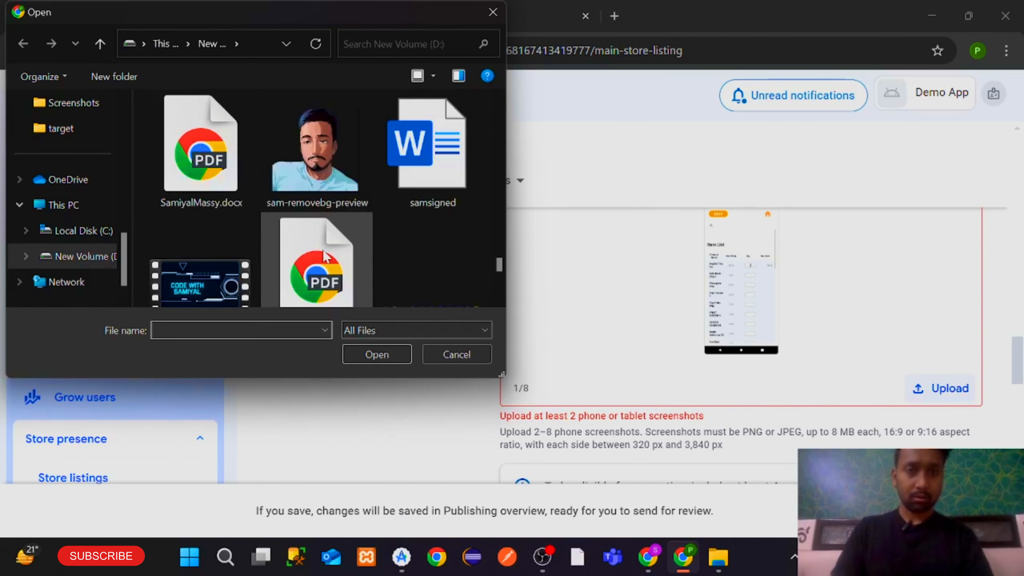
scroll(325, 256, down, 10)
scroll(322, 256, up, 3)
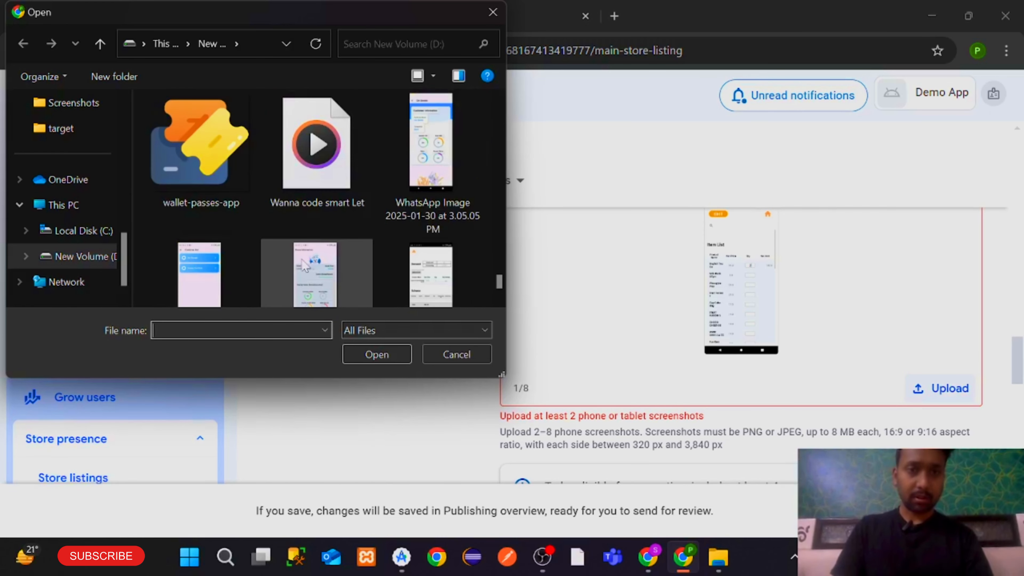
double_click(220, 283)
scroll(615, 338, down, 5)
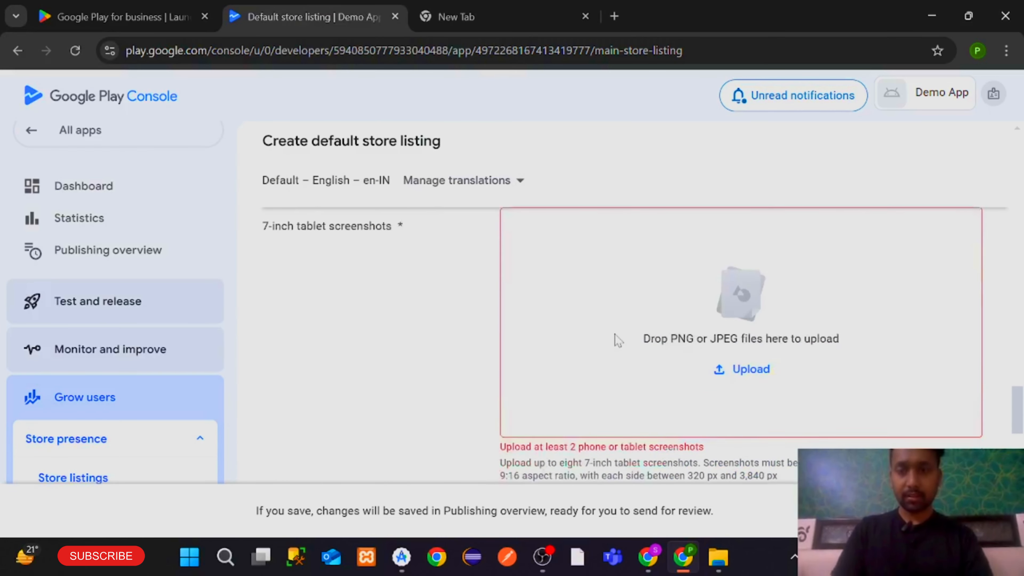
scroll(614, 339, up, 4)
scroll(615, 338, down, 10)
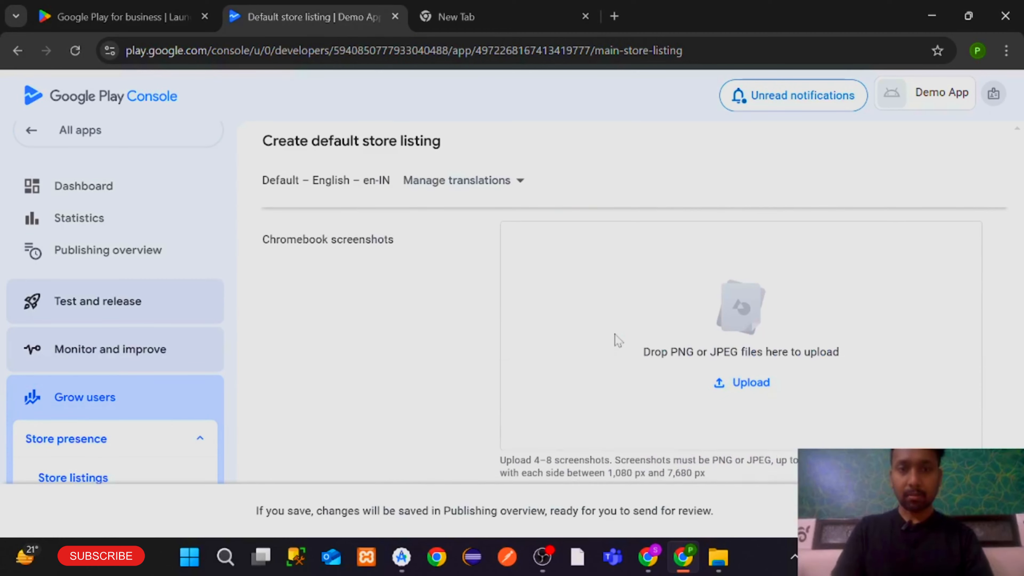
scroll(615, 339, up, 10)
scroll(615, 339, up, 2)
scroll(350, 366, down, 6)
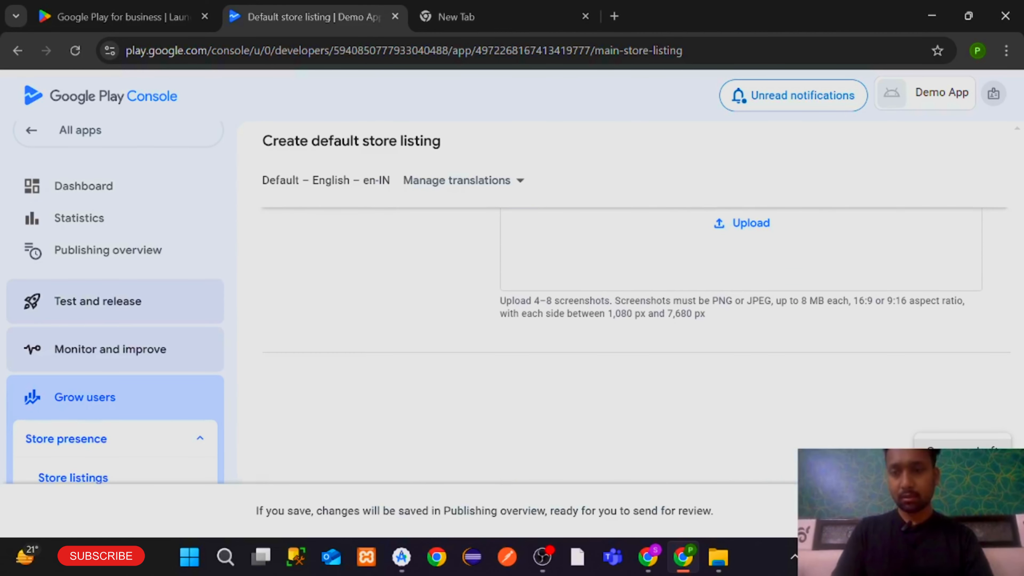
Save the store listing as a draft and return to the app dashboard via the publishing overview
click(962, 453)
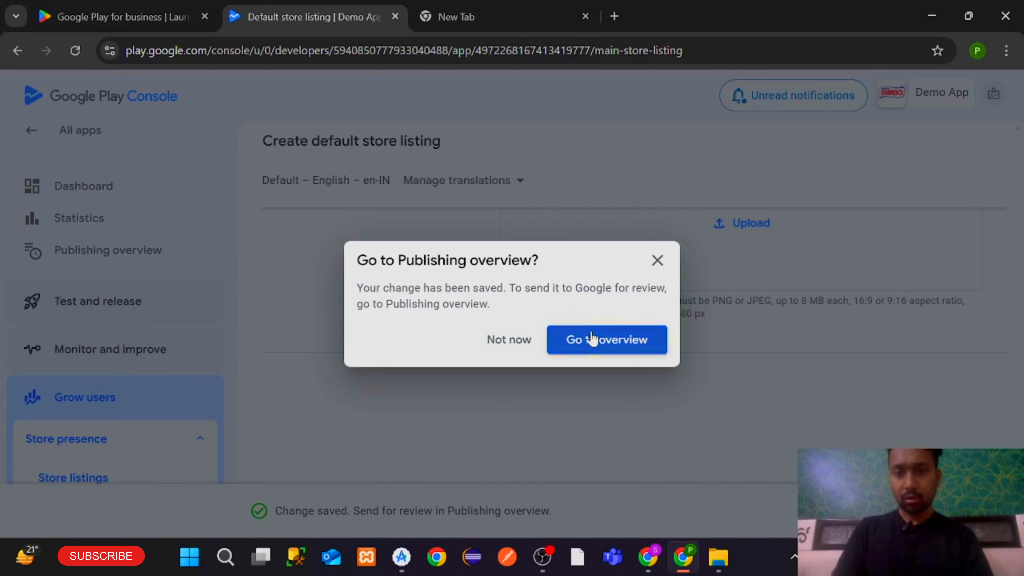
click(591, 338)
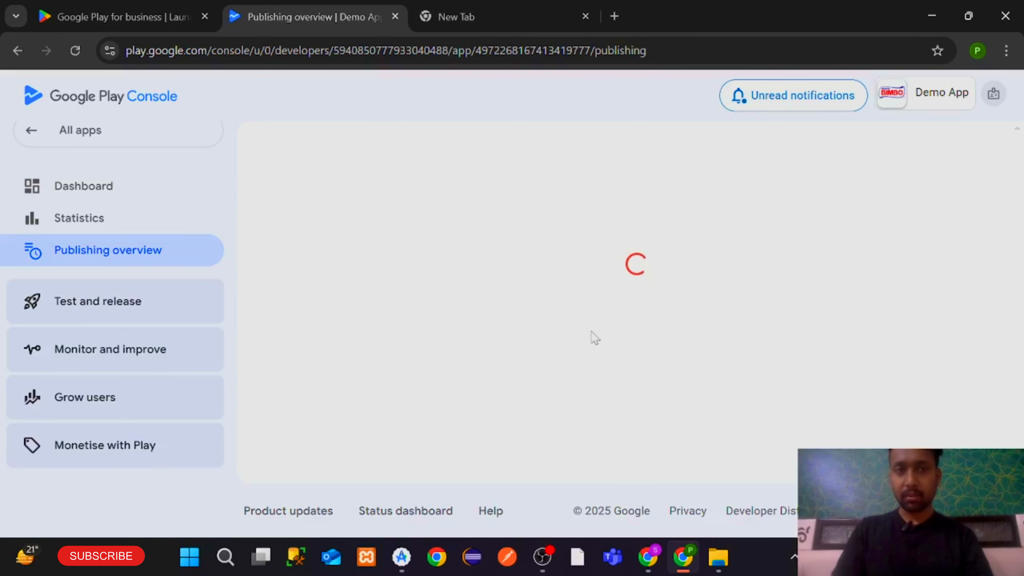
scroll(595, 338, down, 3)
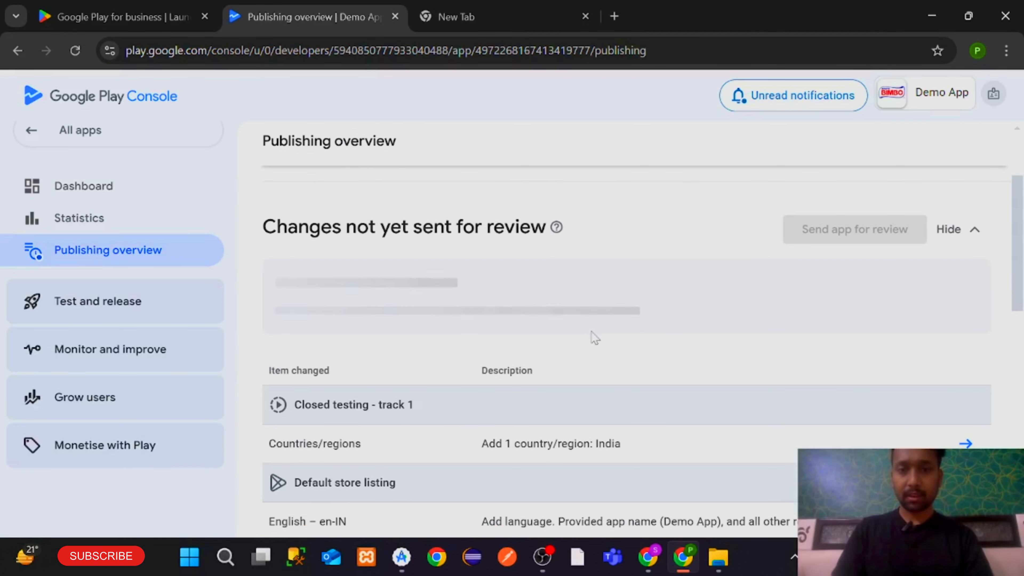
click(923, 281)
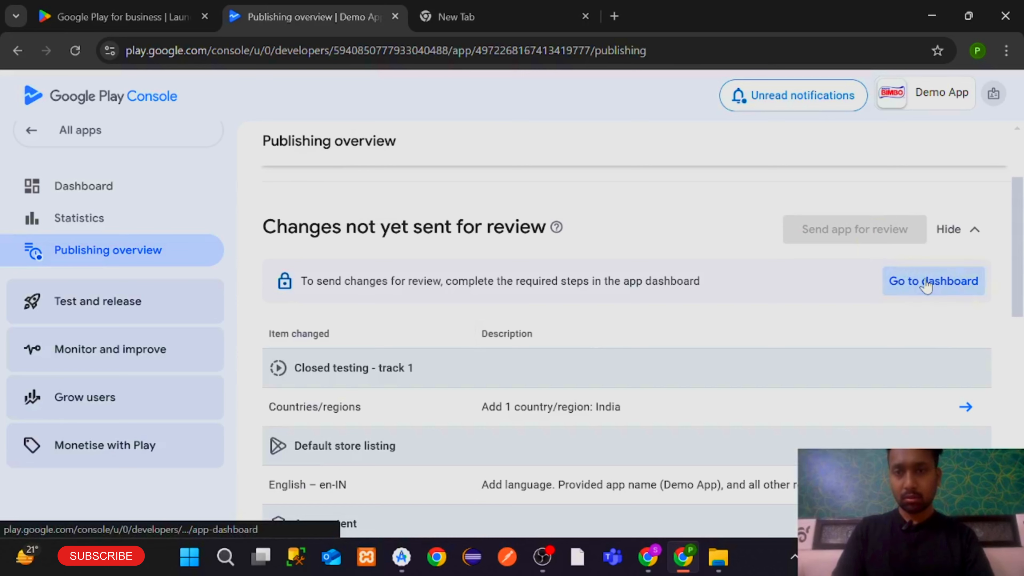
scroll(639, 376, down, 10)
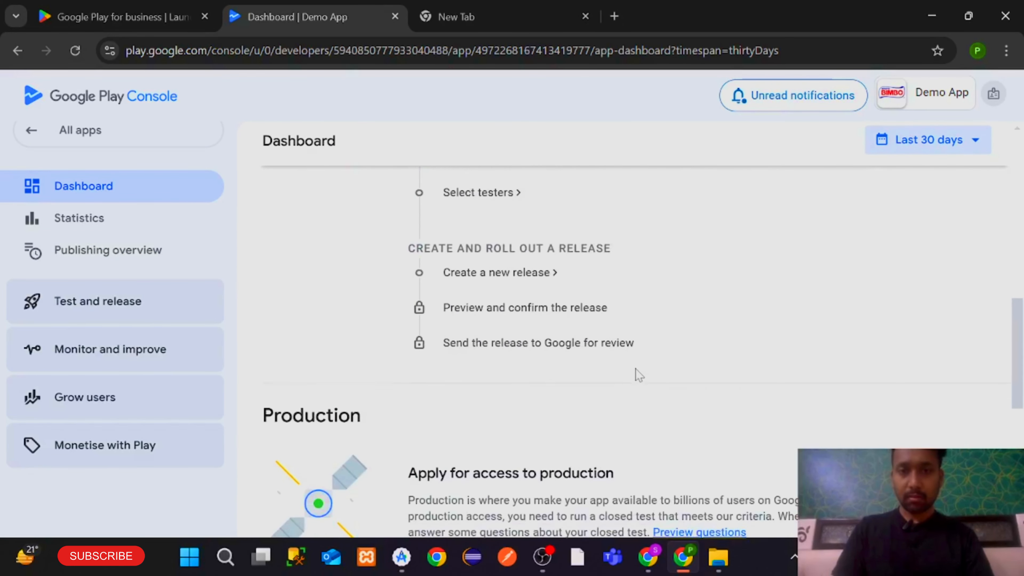
Pick New Tester List as the closed test's testers, save, and return to the dashboard
scroll(639, 375, up, 3)
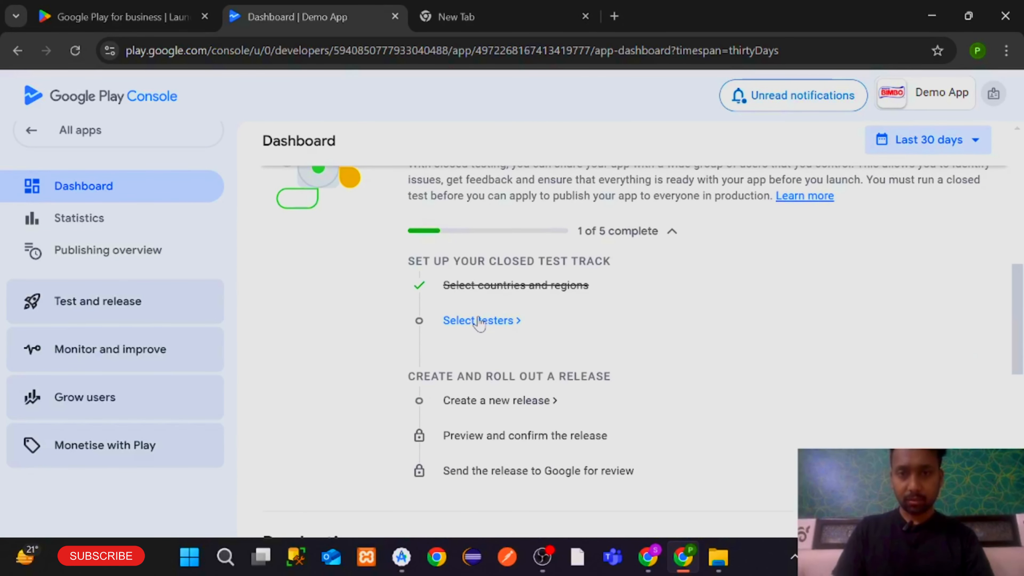
click(480, 321)
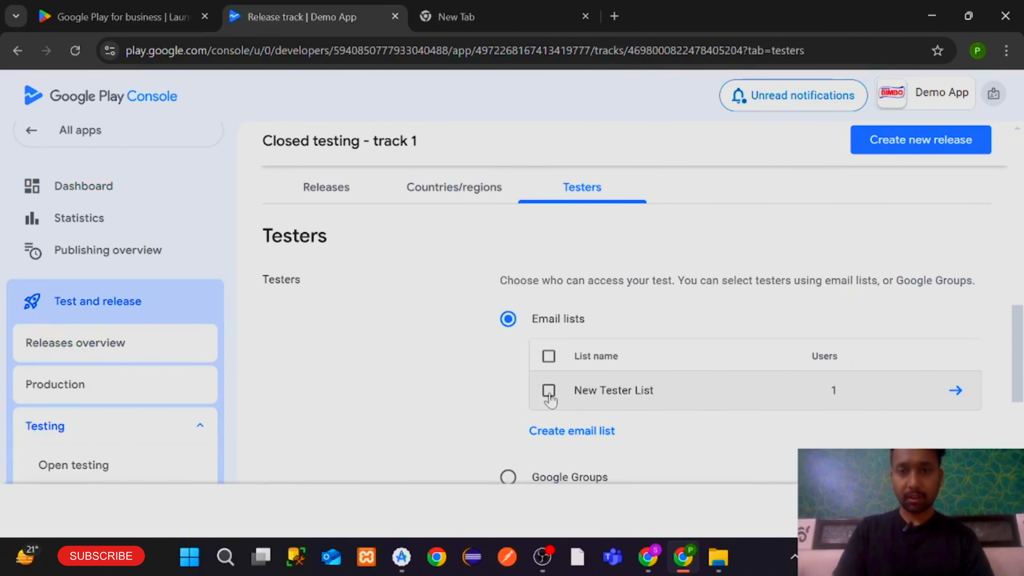
click(549, 390)
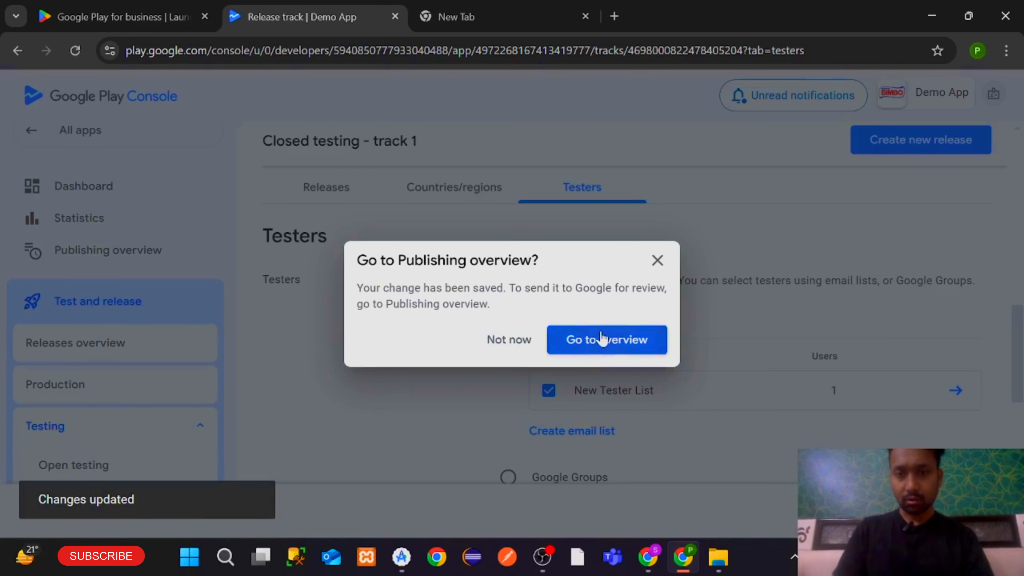
click(602, 339)
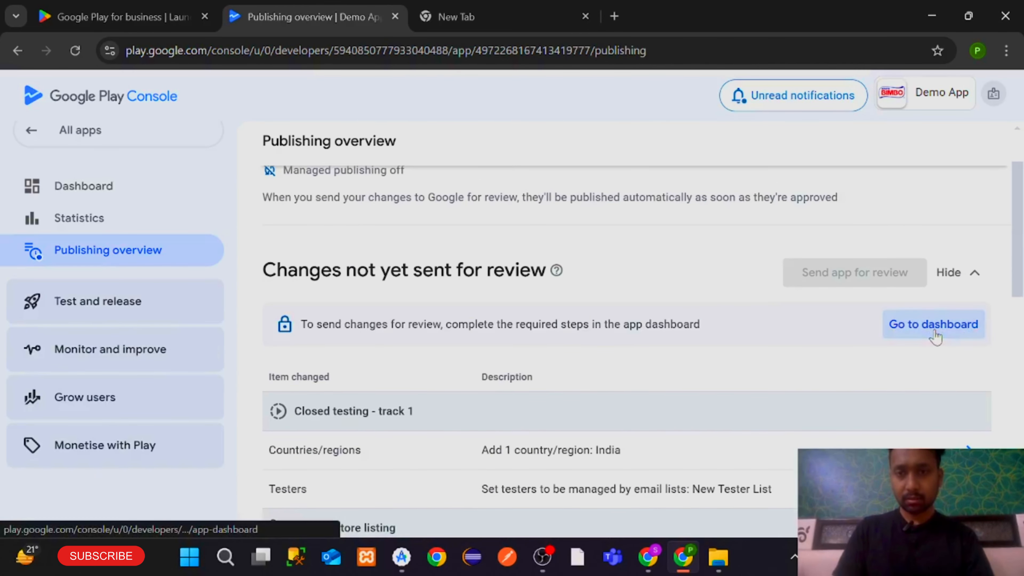
click(933, 326)
scroll(637, 395, down, 4)
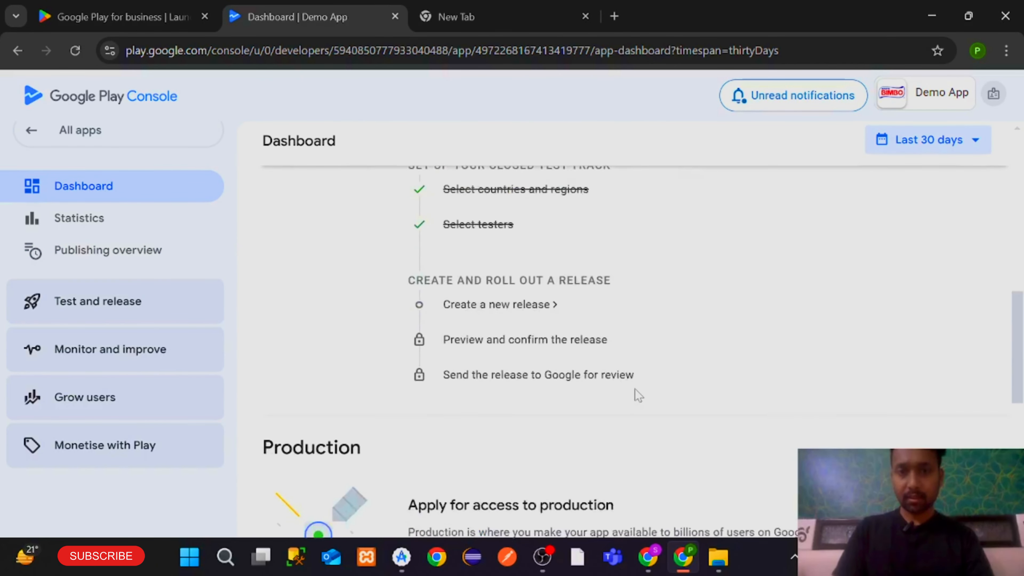
scroll(518, 329, down, 6)
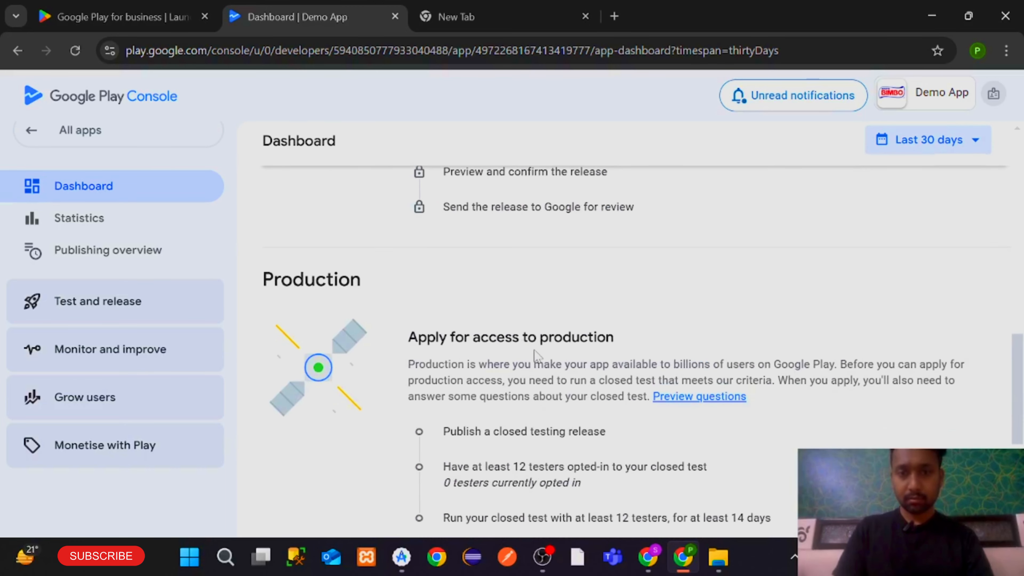
scroll(514, 323, up, 11)
scroll(510, 316, down, 5)
Create a new closed testing release and add the version 1.0 app bundle from the library
click(504, 307)
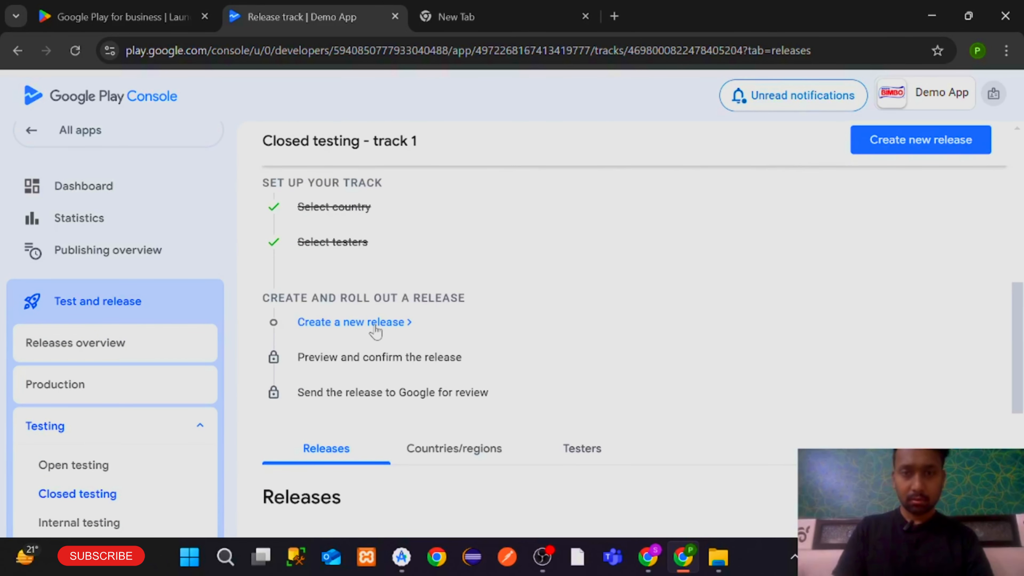
click(375, 328)
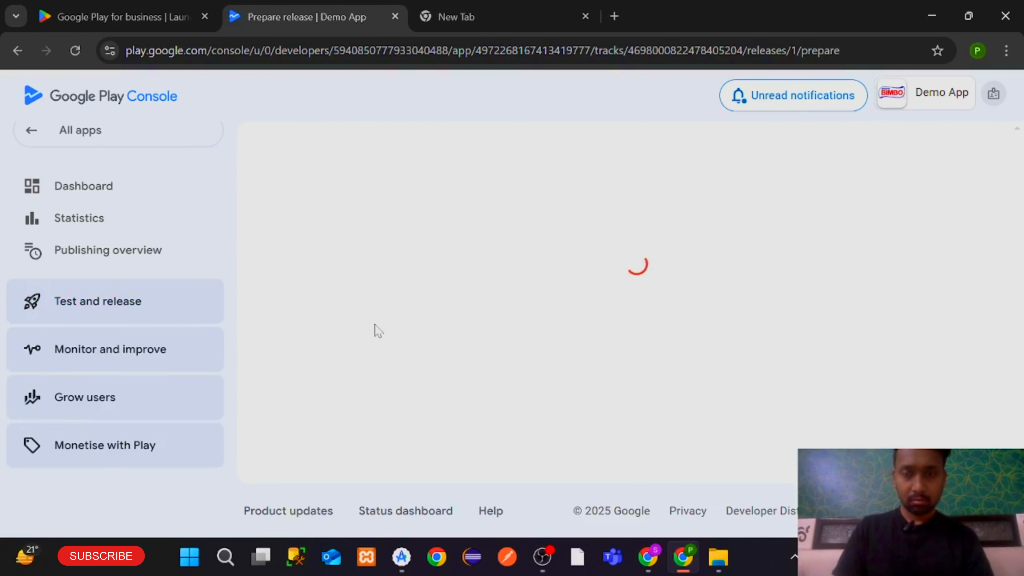
click(679, 301)
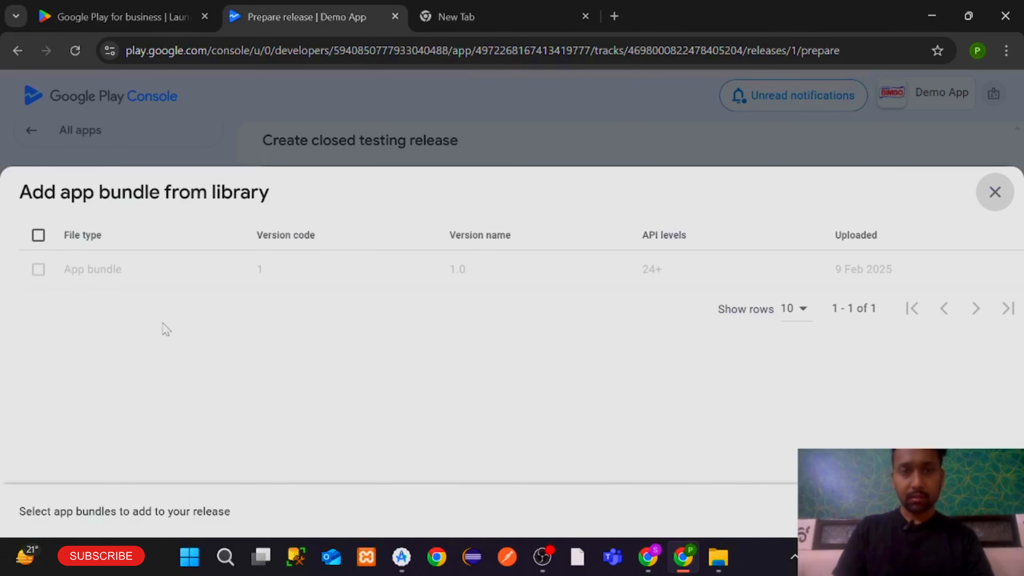
click(39, 269)
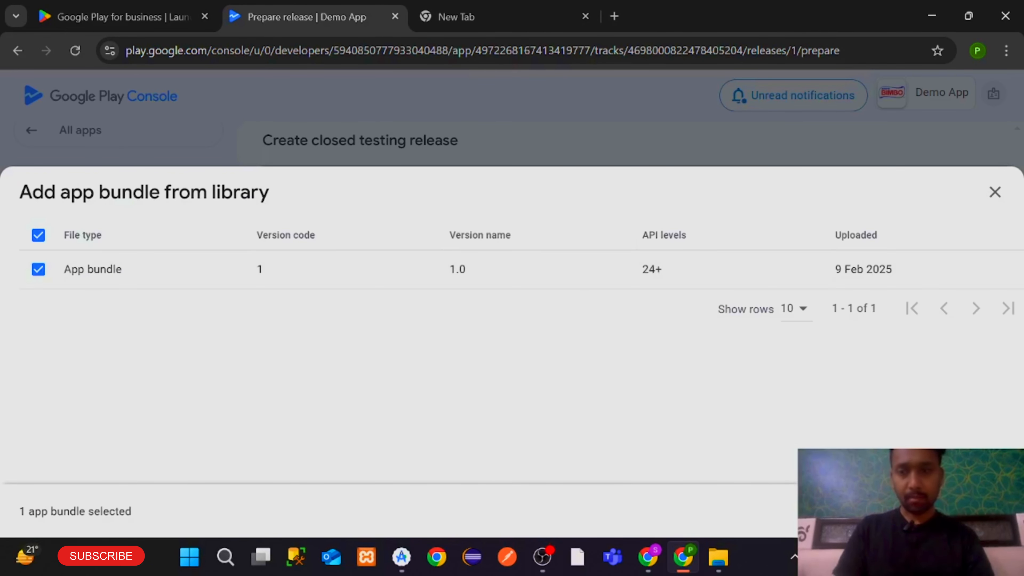
click(968, 511)
Continue past the release details to Preview and confirm and save the release
scroll(601, 411, down, 5)
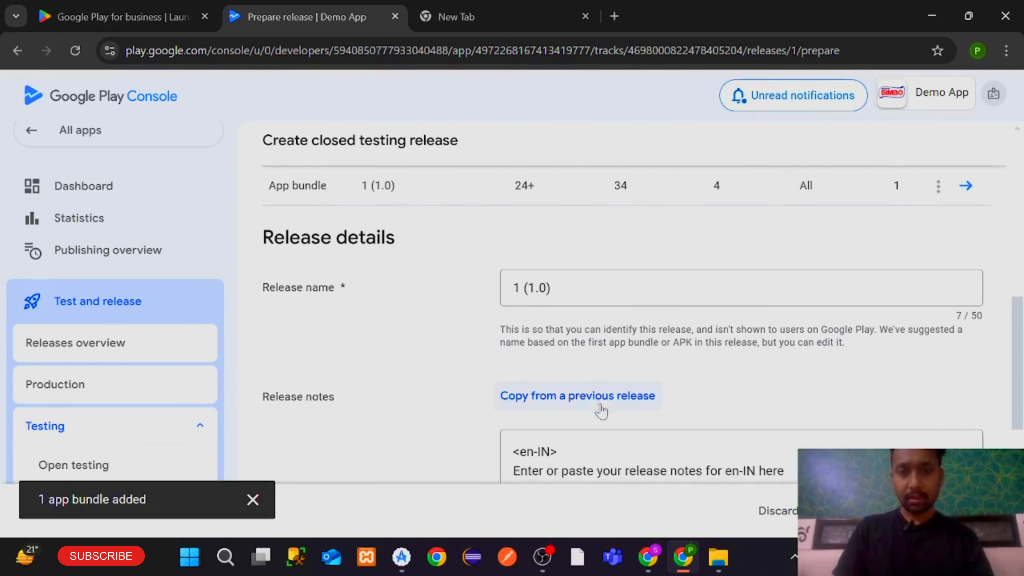
scroll(589, 424, down, 2)
click(982, 511)
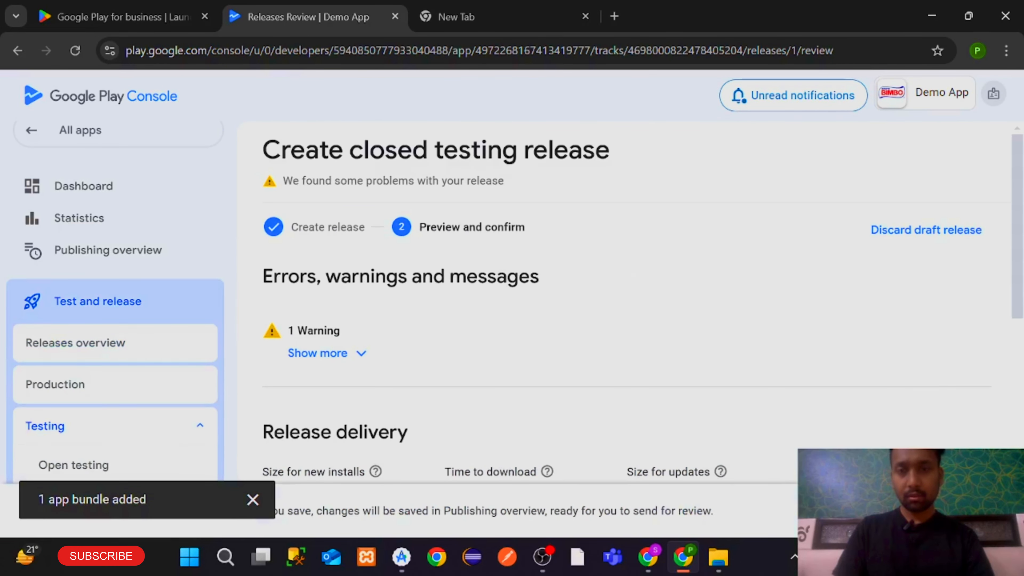
scroll(804, 399, down, 4)
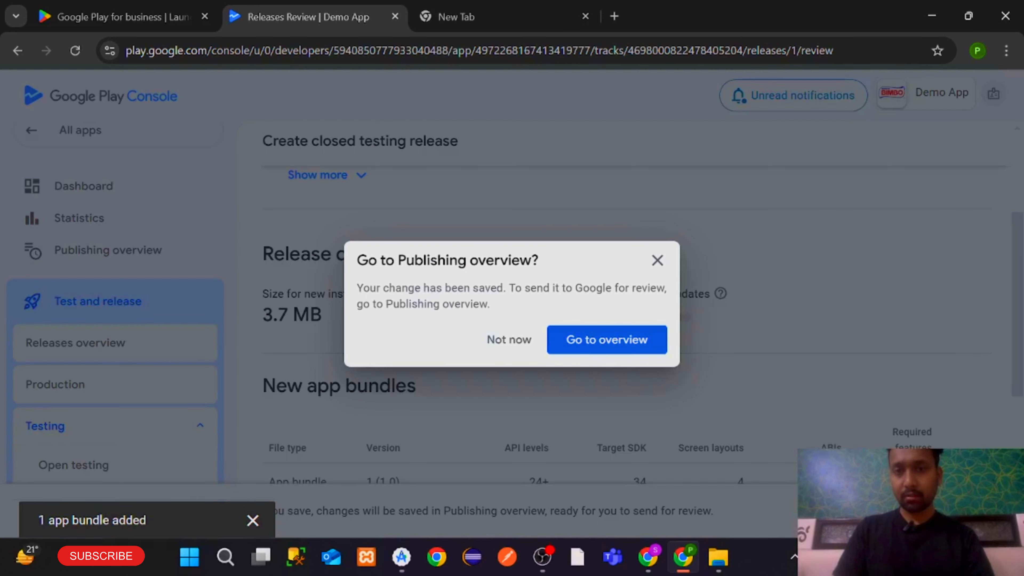
Resolve the overview's issue by declaring No for advertising ID and saving
click(579, 343)
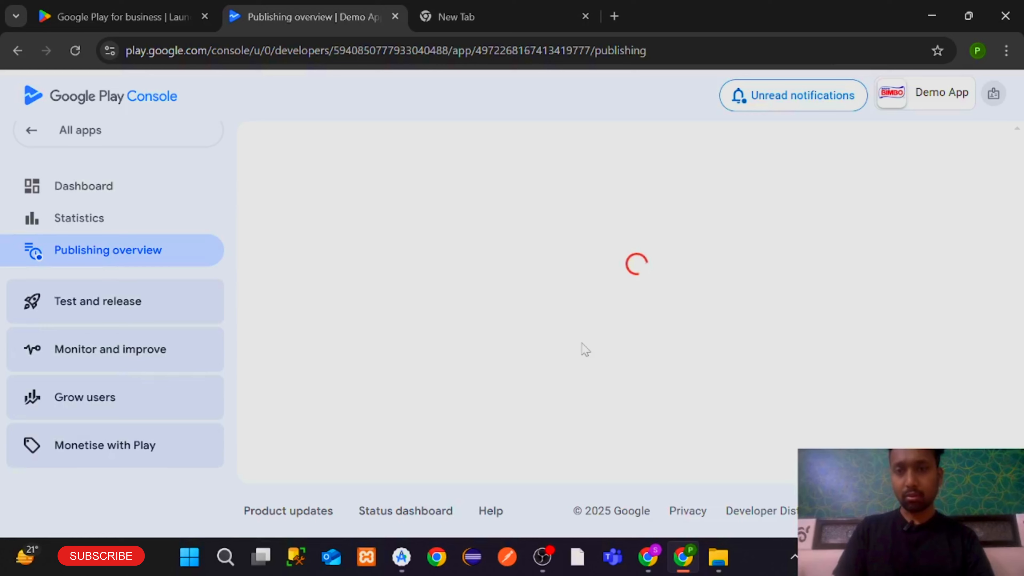
click(391, 425)
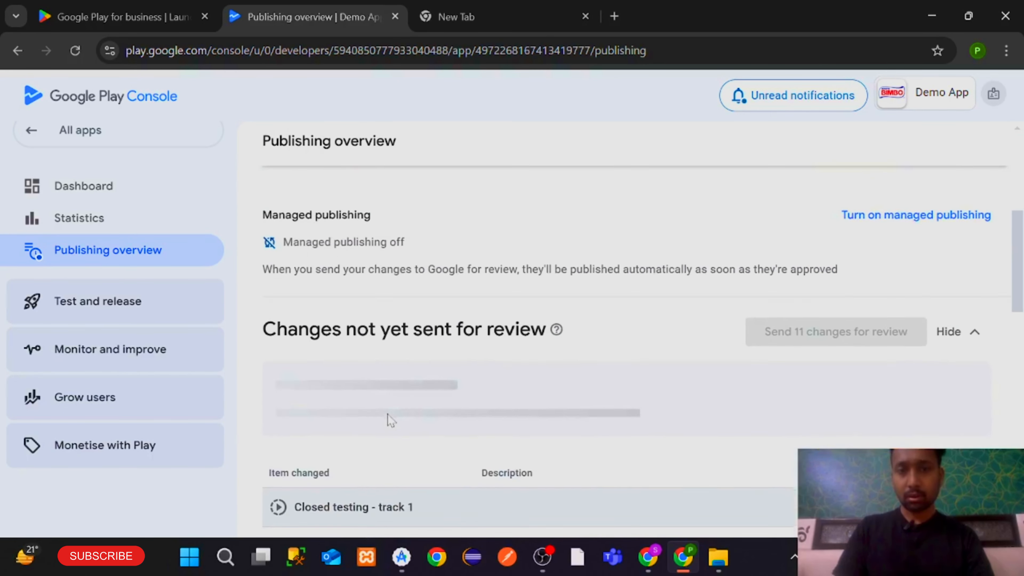
scroll(388, 420, down, 2)
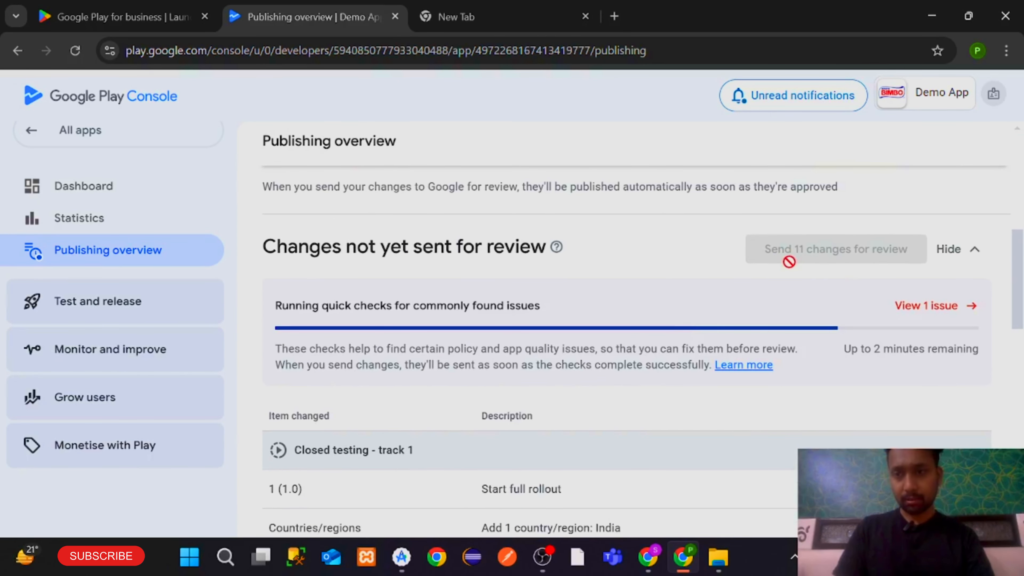
click(925, 306)
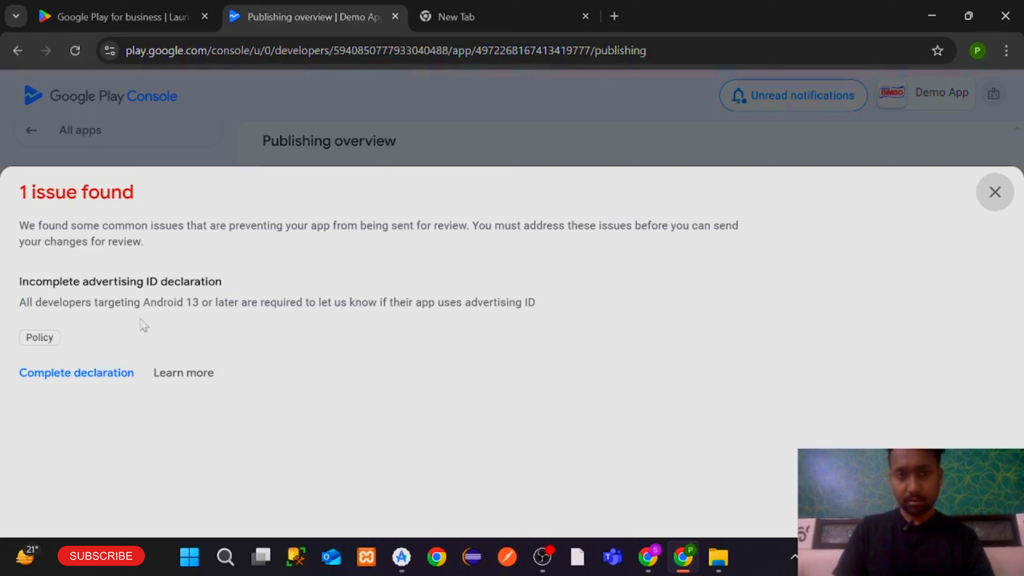
click(86, 371)
scroll(440, 383, down, 5)
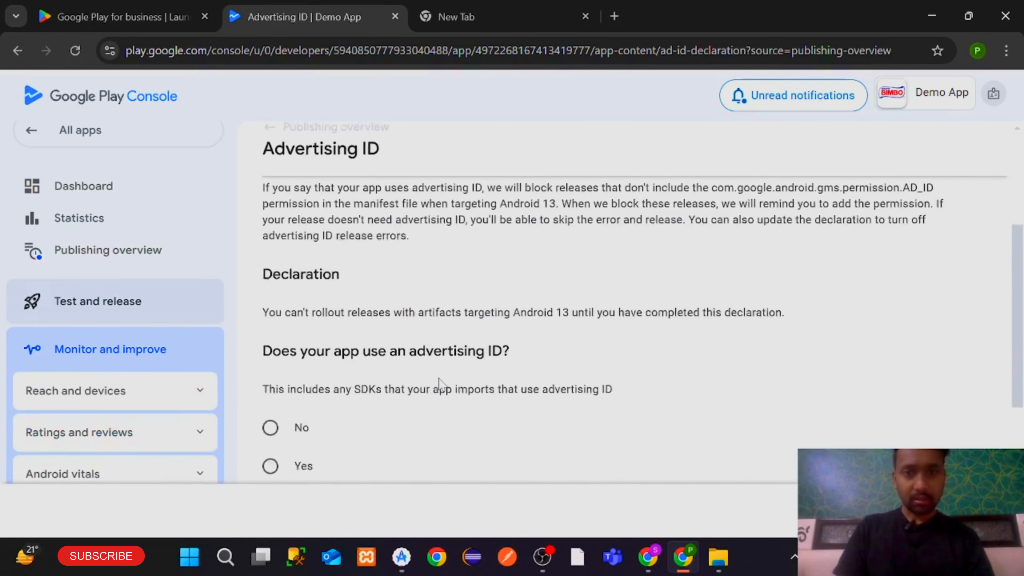
scroll(439, 383, down, 3)
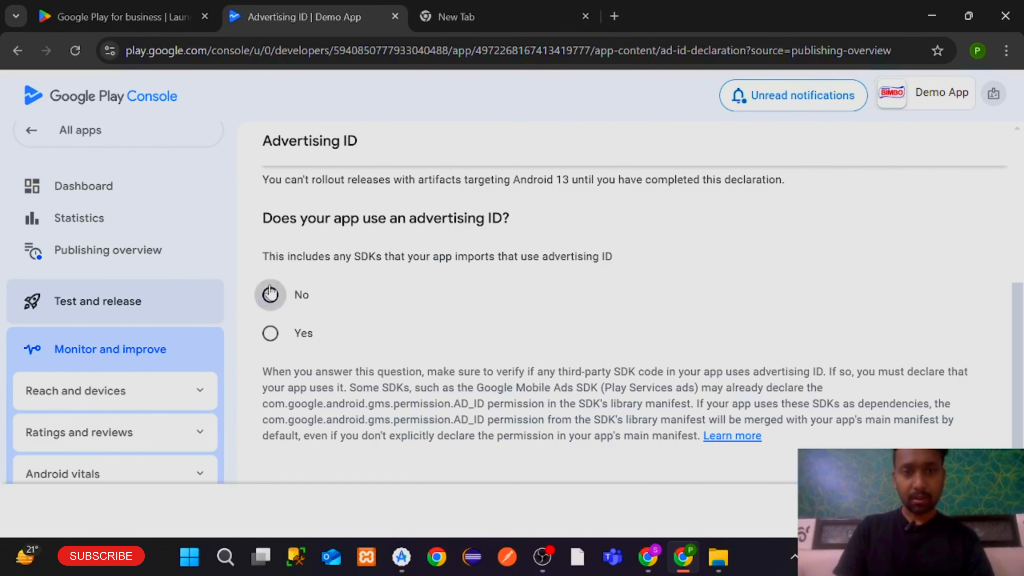
click(270, 294)
click(983, 511)
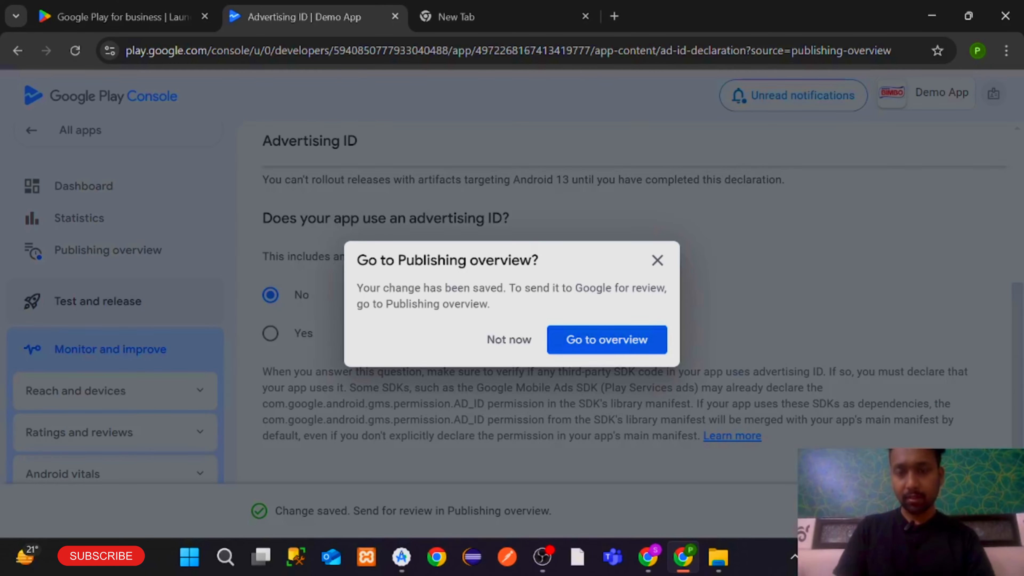
Send the 11 pending changes to Google for review and confirm
click(634, 353)
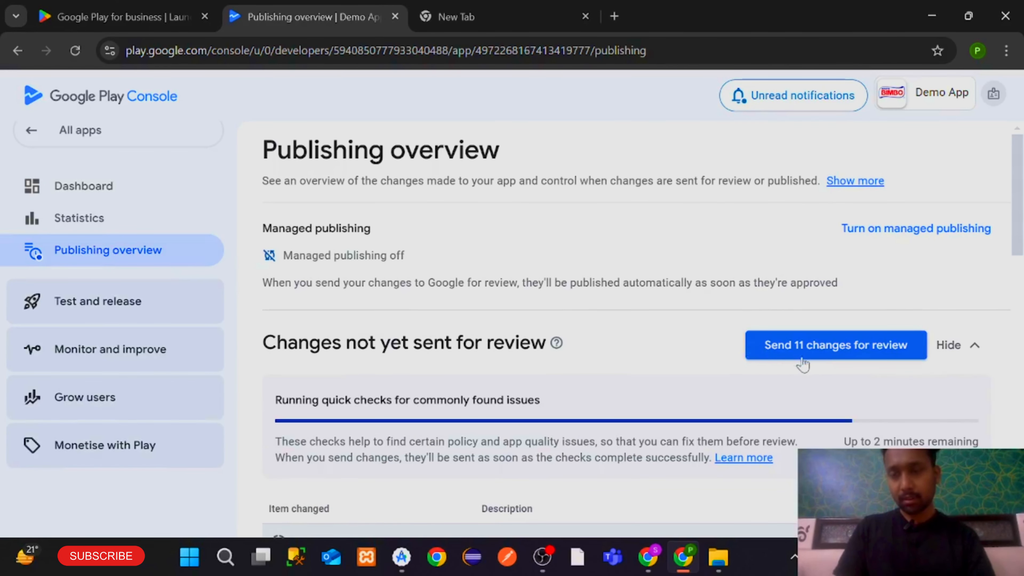
click(817, 363)
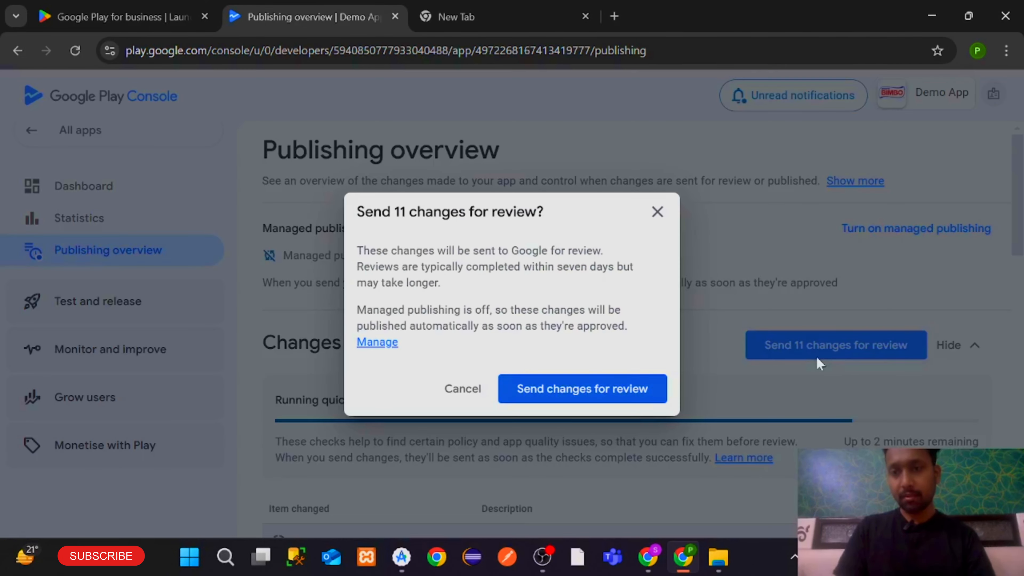
click(601, 389)
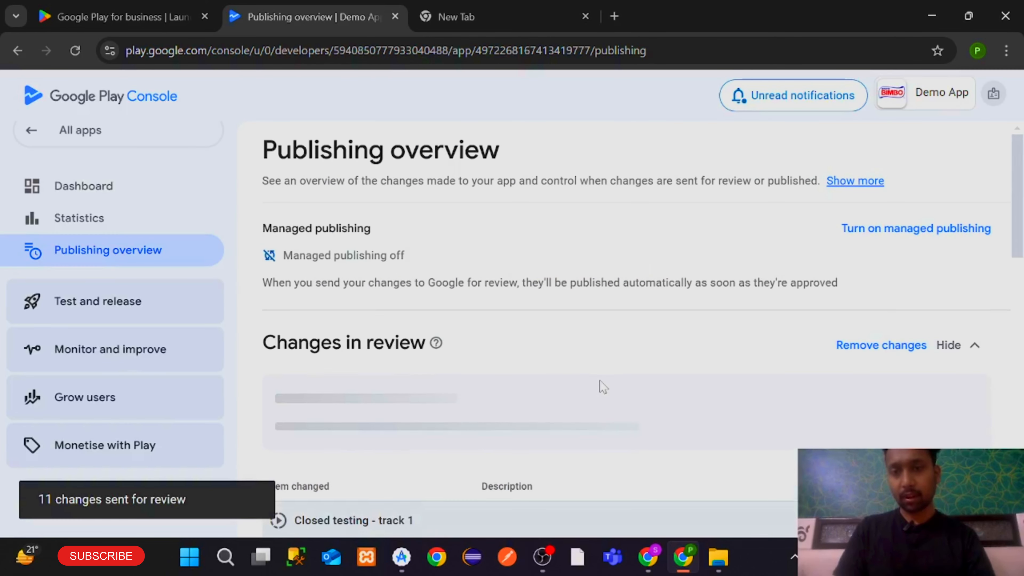
Open Demo App's dashboard from All apps and check the 12 testers, 14 days requirement
scroll(600, 386, down, 5)
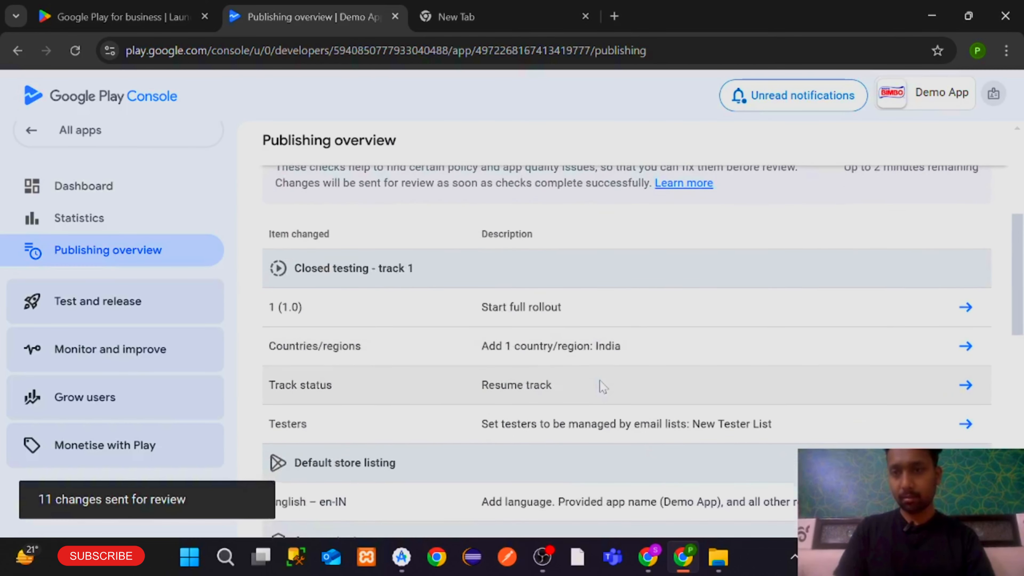
scroll(600, 387, up, 5)
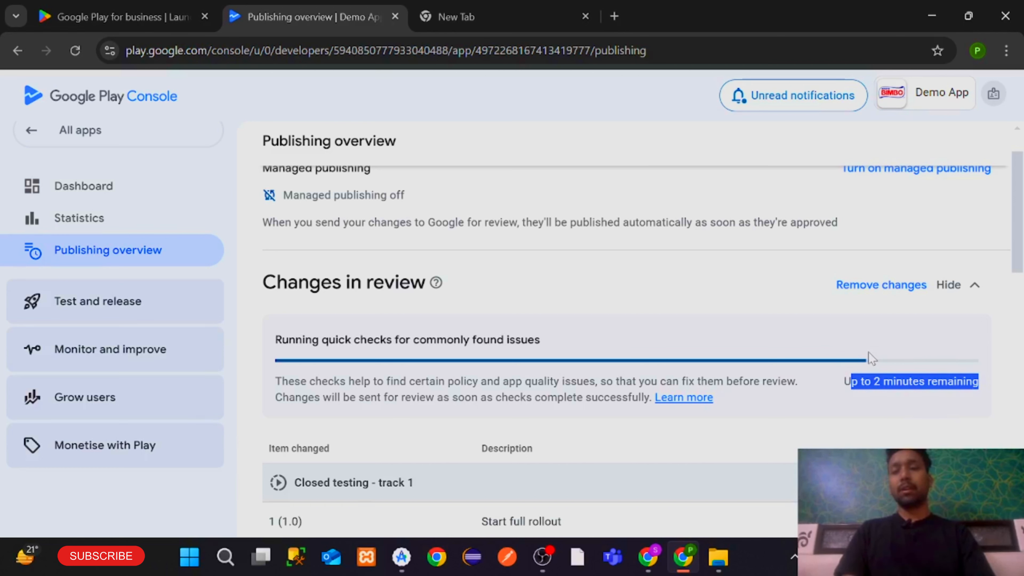
click(855, 373)
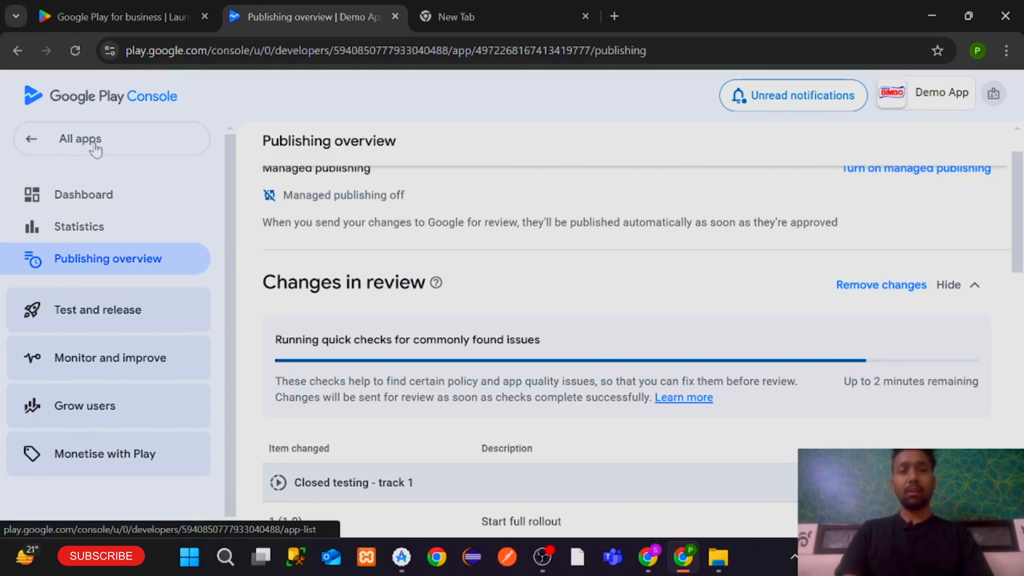
click(96, 149)
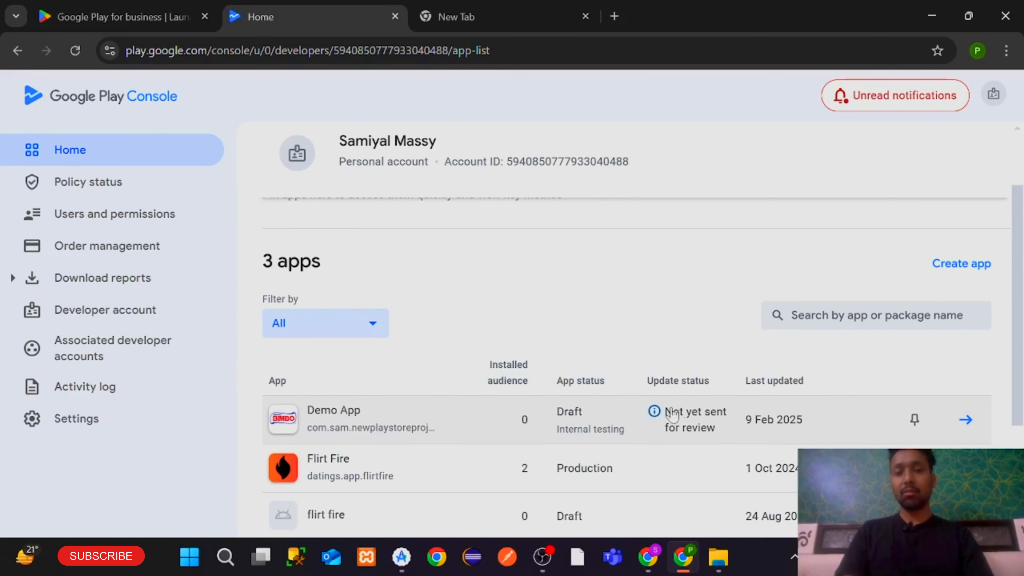
click(667, 420)
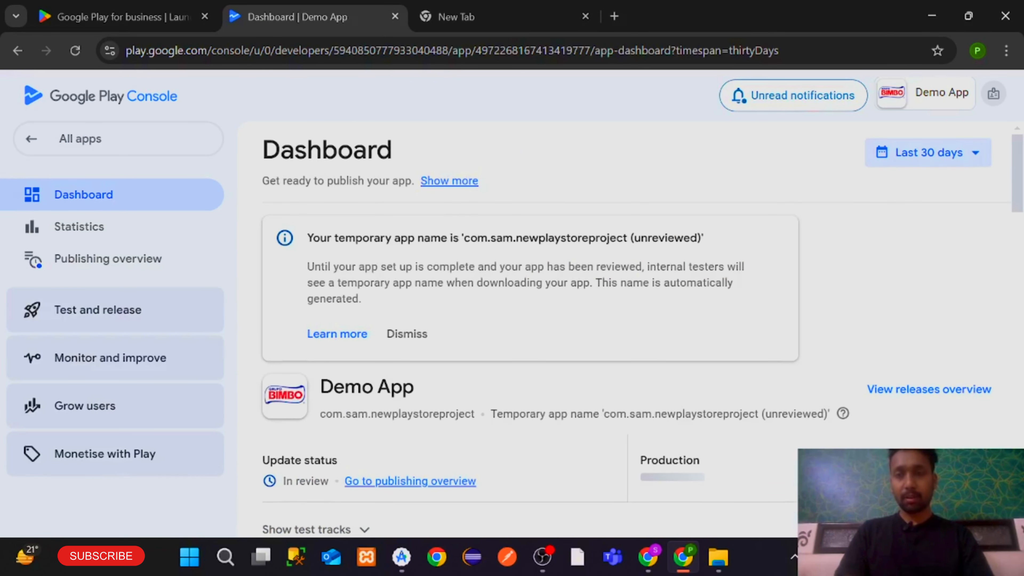
scroll(667, 419, down, 8)
scroll(667, 419, down, 2)
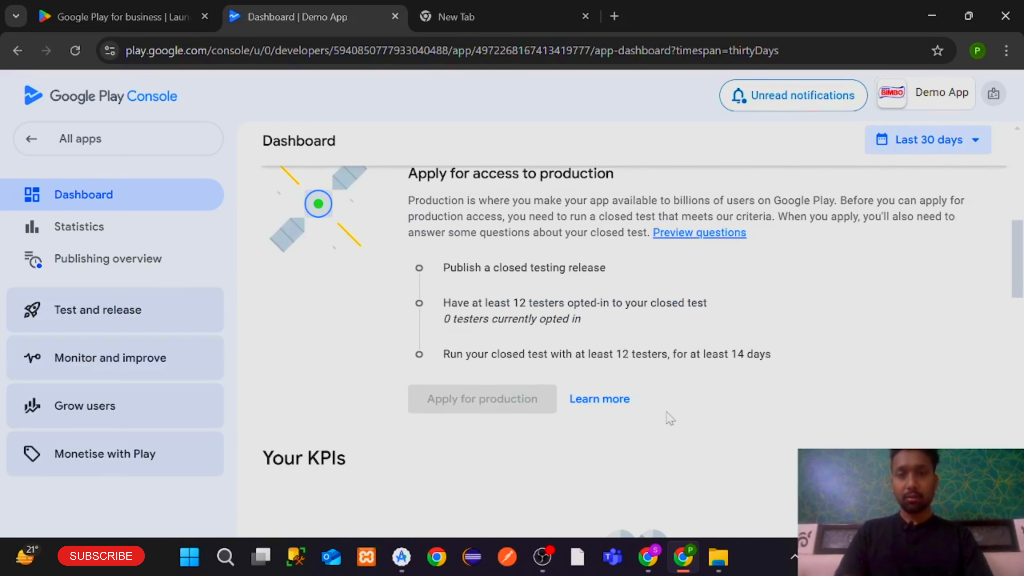
scroll(667, 420, up, 2)
mouse_move(667, 419)
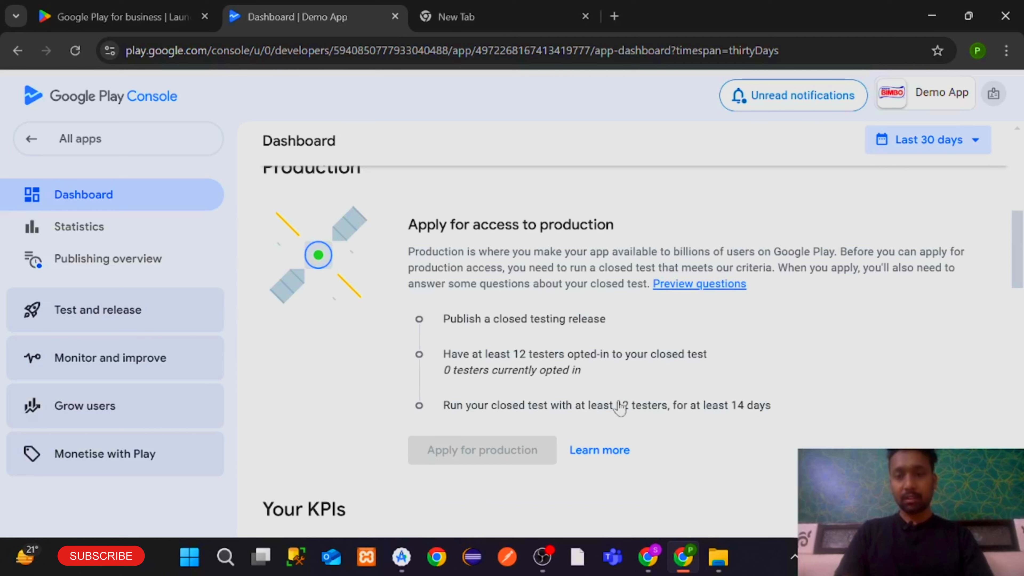
drag(616, 405, 729, 410)
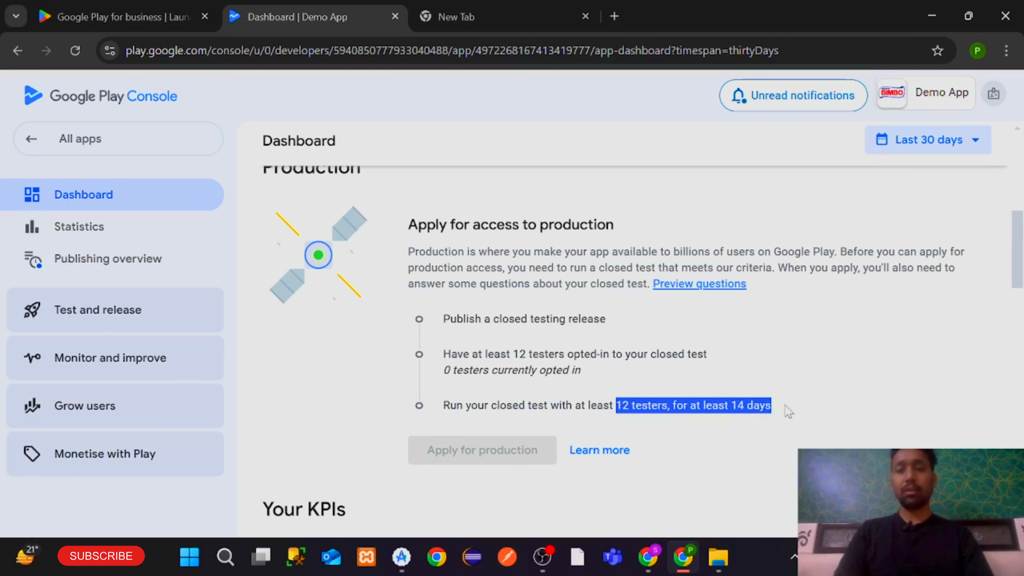
scroll(789, 411, down, 2)
scroll(788, 411, up, 8)
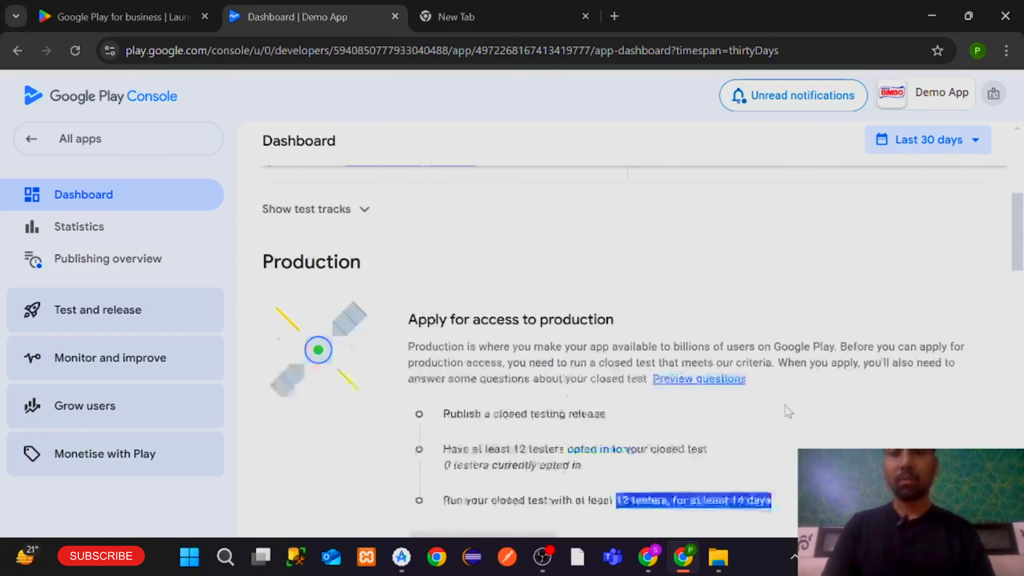
scroll(788, 411, down, 3)
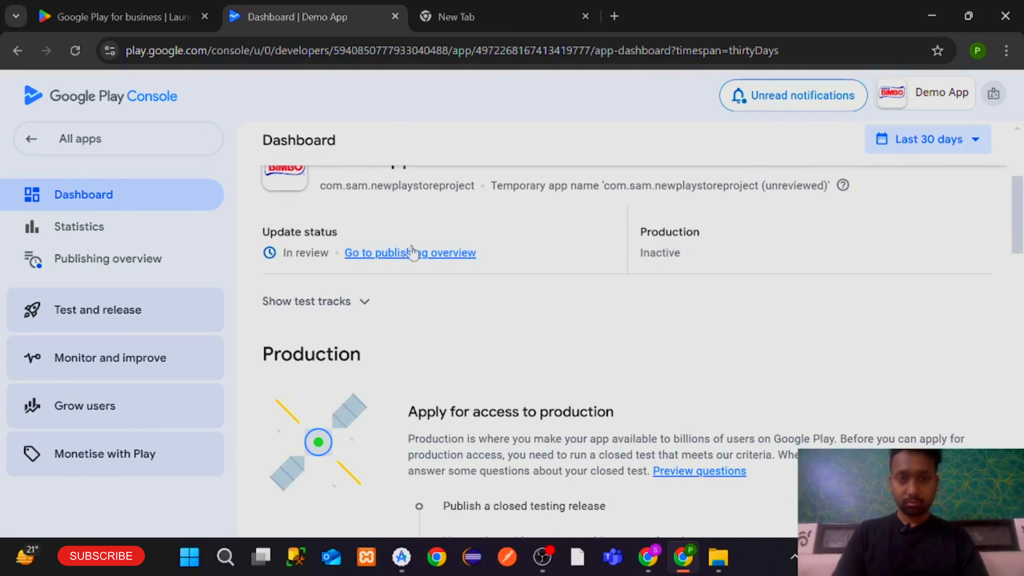
Return to All apps and reload the list to see Demo App In review
click(80, 139)
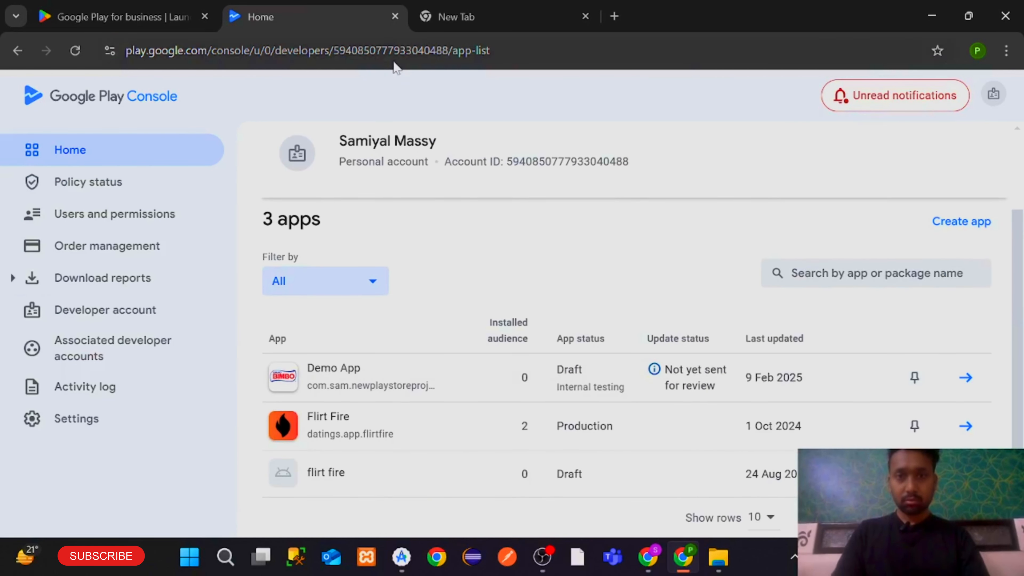
click(394, 62)
key(Return)
scroll(668, 236, down, 3)
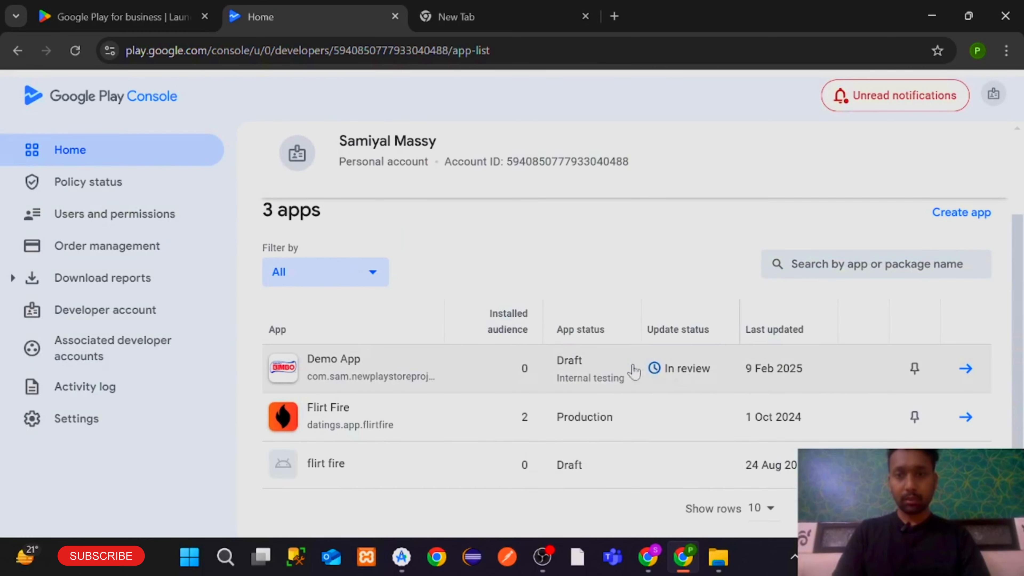